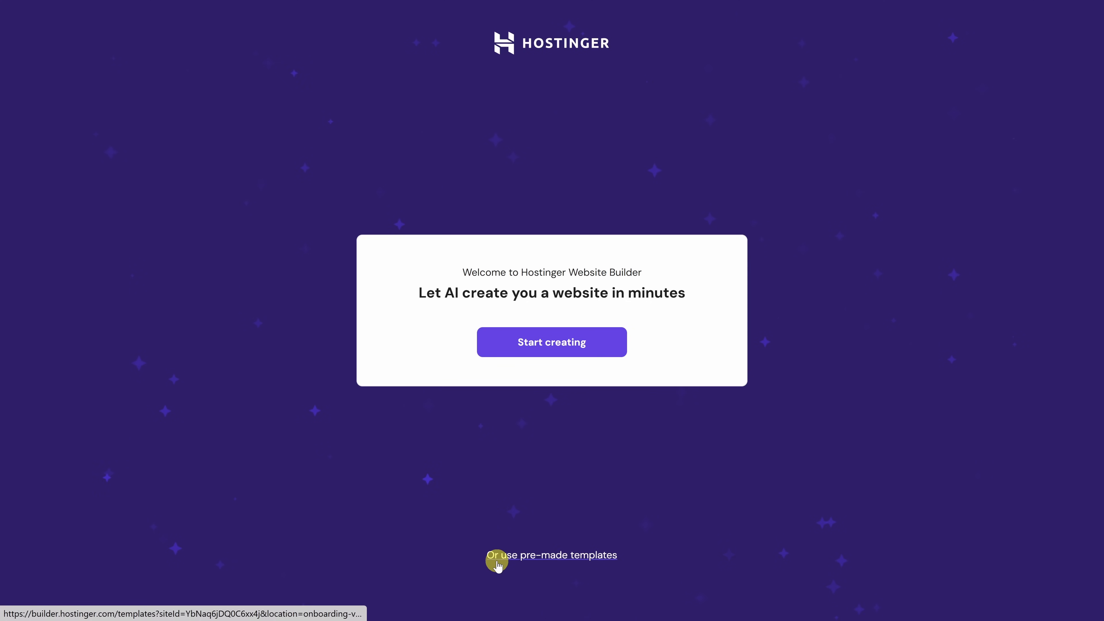
# Step: Browse the pre-made website templates, including the Fashion, Technology and Entertainment categories
pyautogui.click(542, 559)
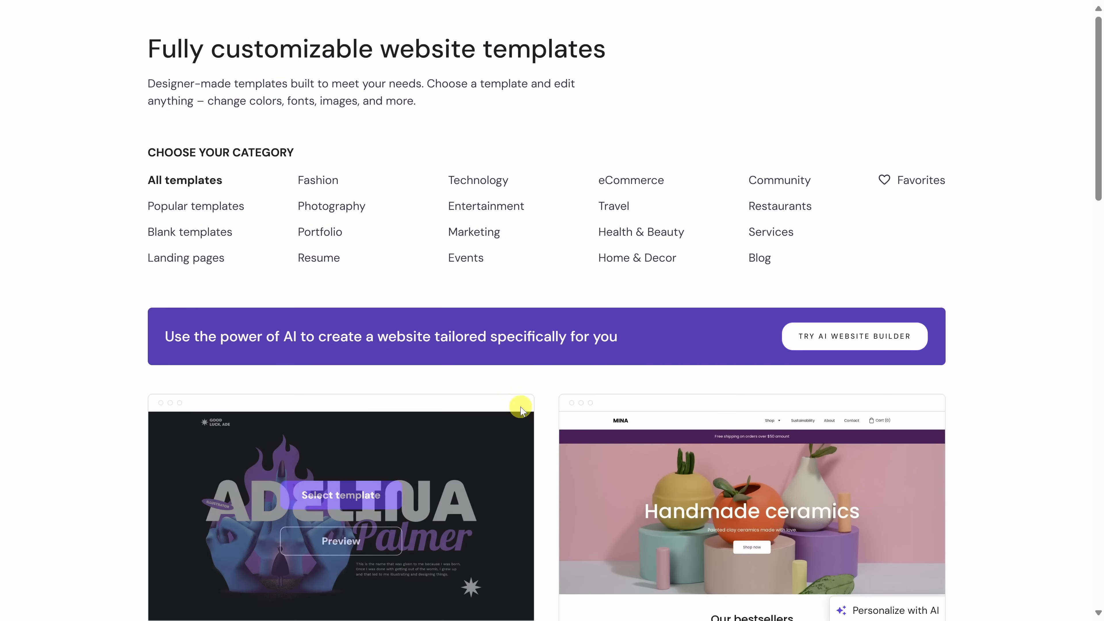
pyautogui.scroll(-10, 473, 269)
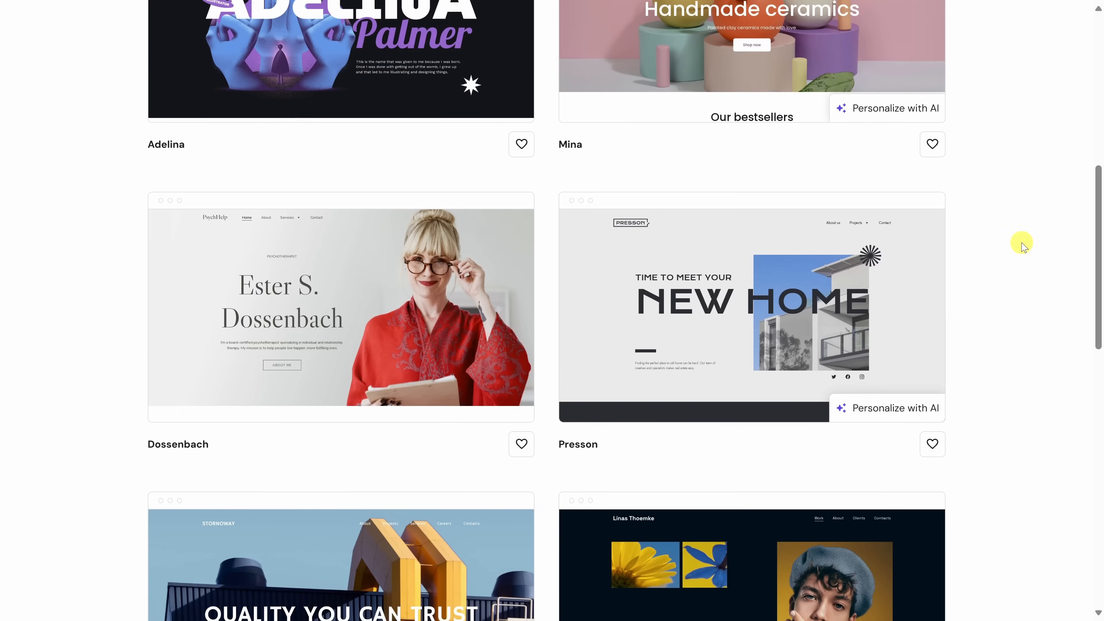
pyautogui.scroll(-7, 1016, 244)
pyautogui.scroll(-2, 1013, 244)
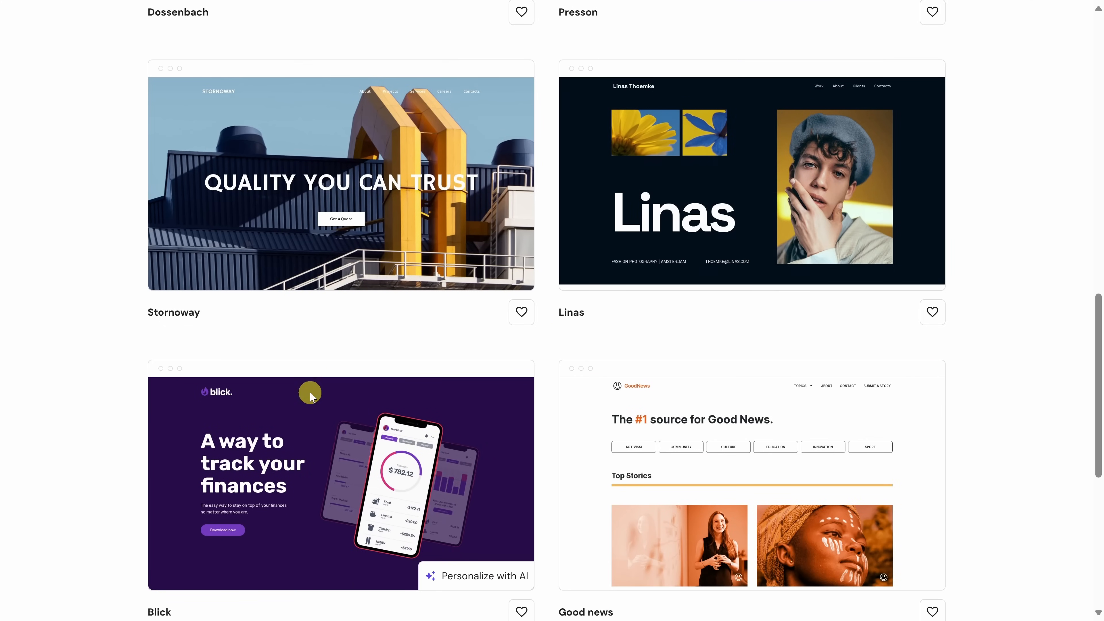
pyautogui.moveTo(357, 438)
pyautogui.scroll(15, 360, 462)
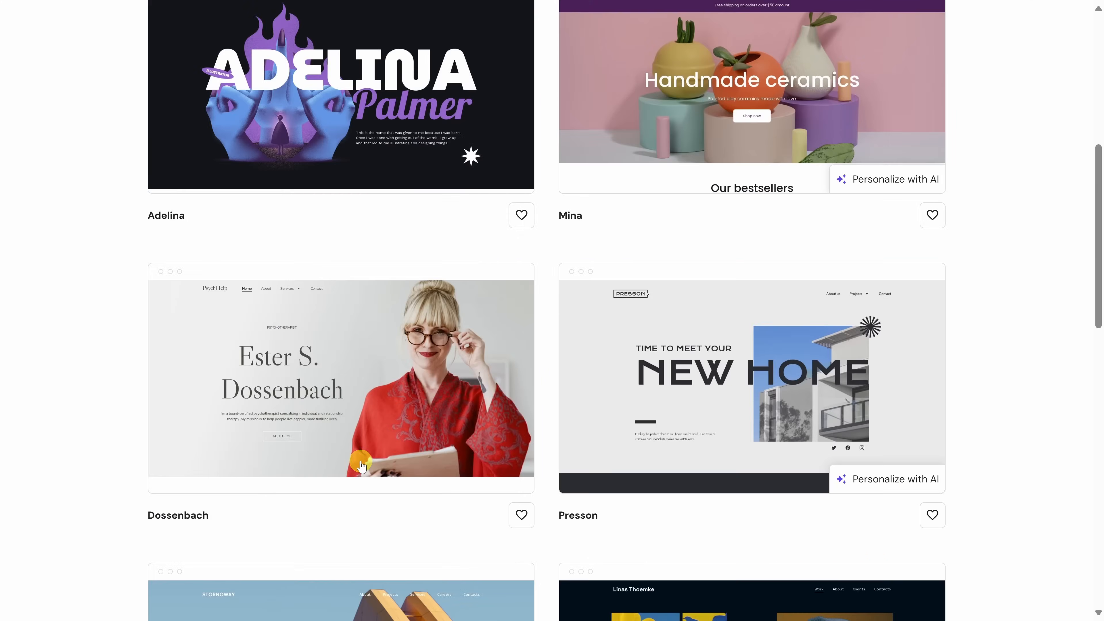
pyautogui.click(320, 182)
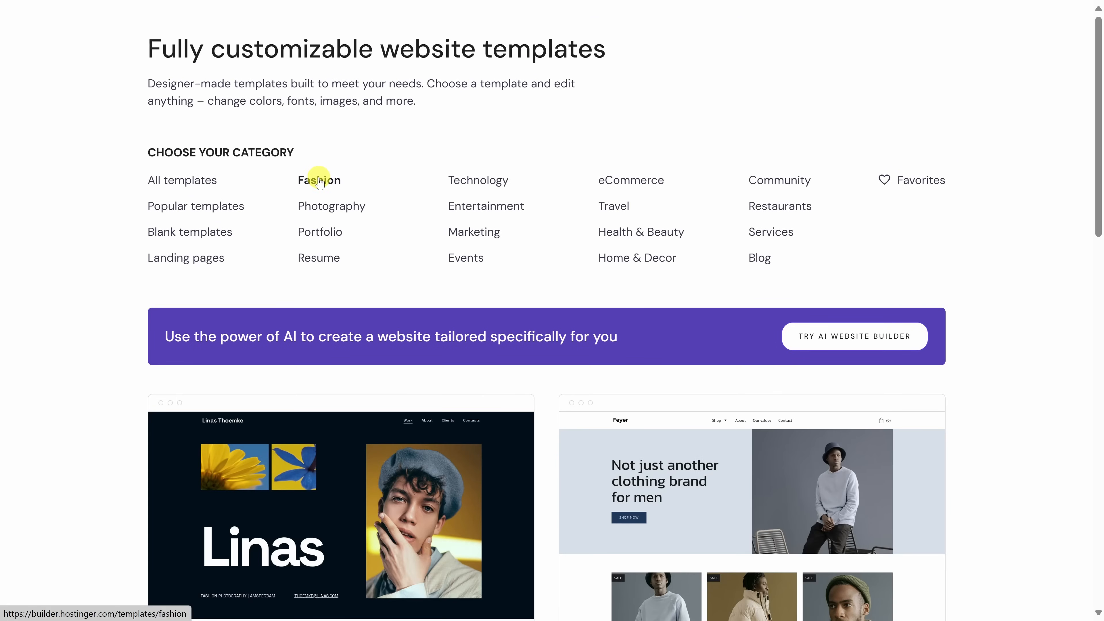
pyautogui.click(461, 182)
pyautogui.click(468, 210)
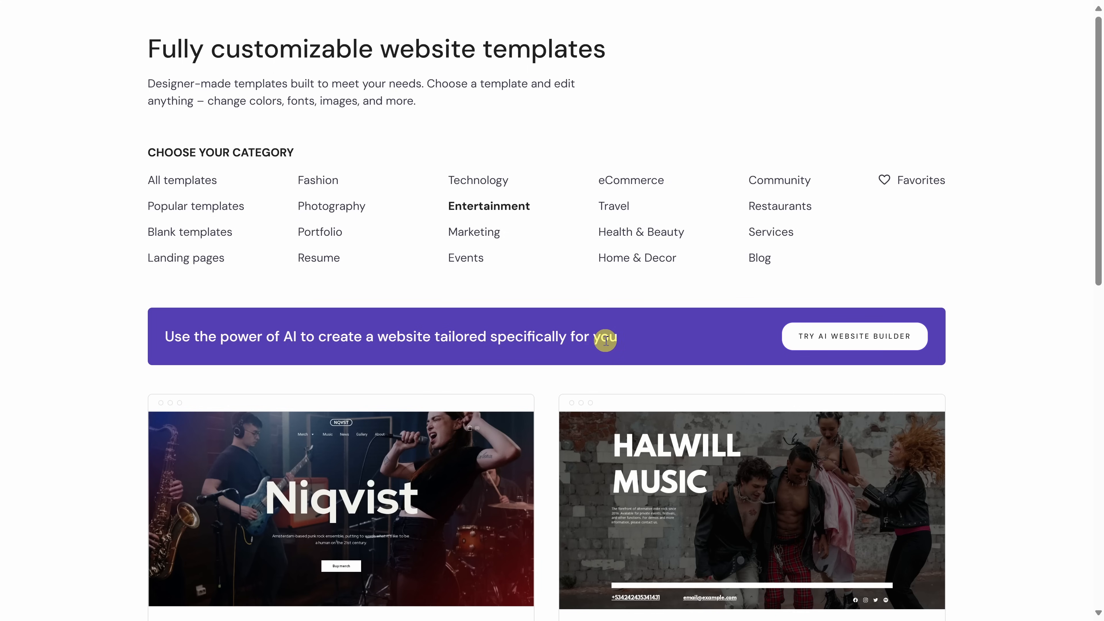
# Step: Start the AI website builder with the brand name Kevin Cookie Company Factory Tours and the website type Online store
pyautogui.click(853, 344)
pyautogui.click(564, 392)
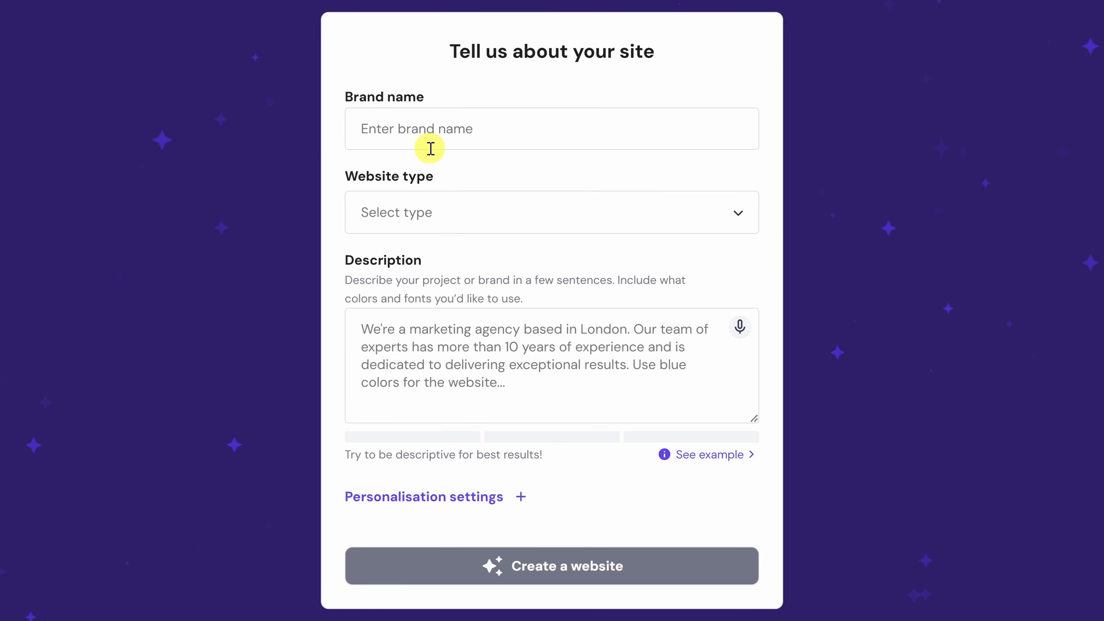
pyautogui.click(395, 128)
pyautogui.write('Kevin Cookie Company Factory Tours')
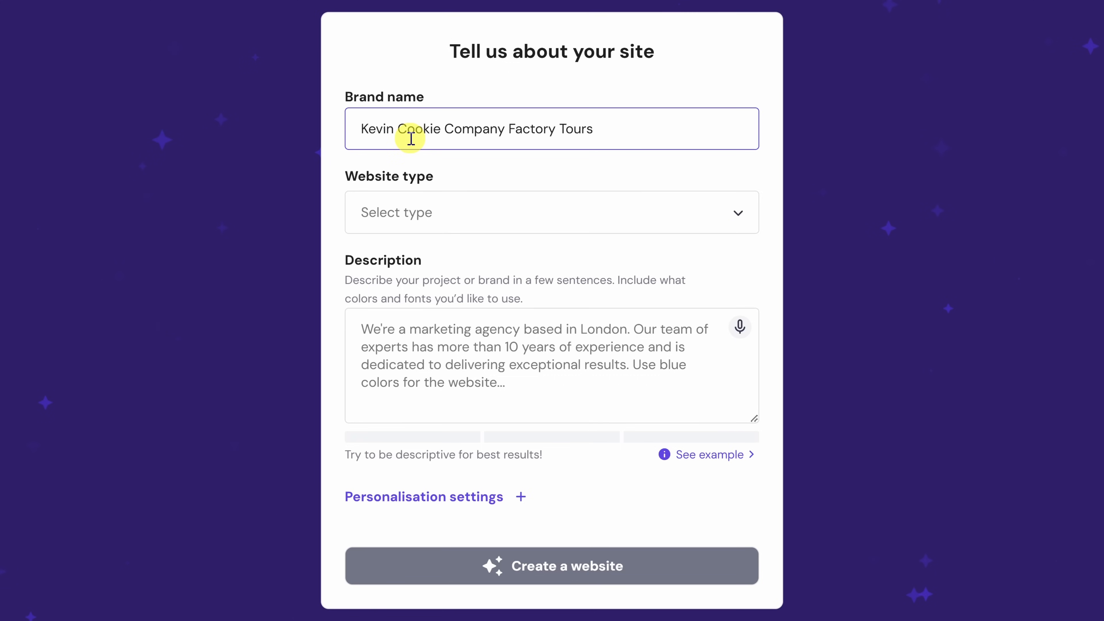
pyautogui.click(456, 213)
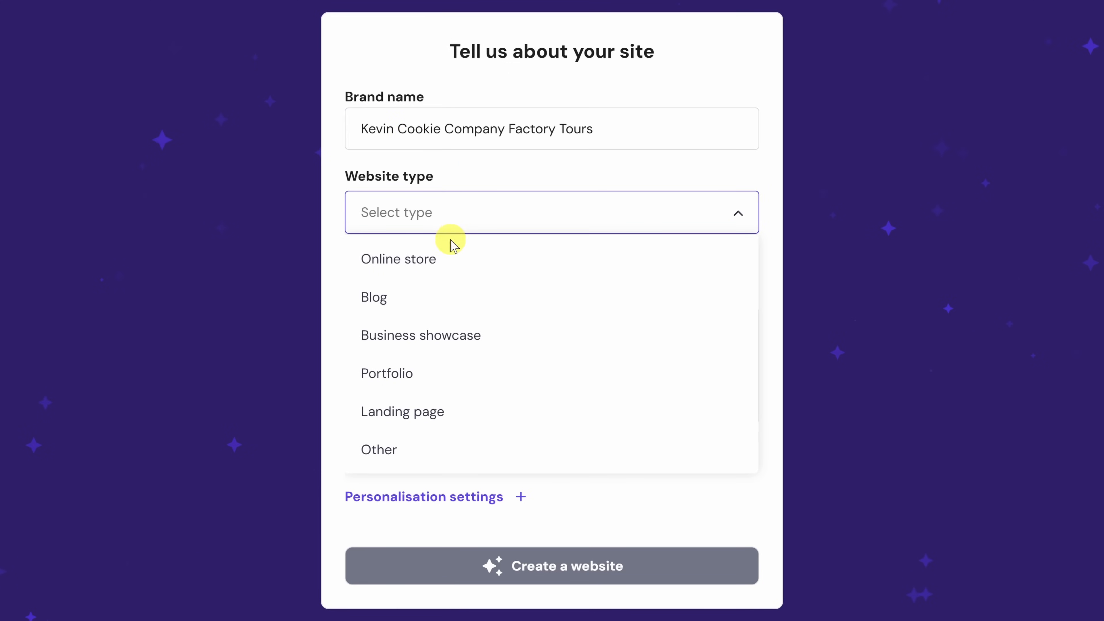
pyautogui.click(457, 270)
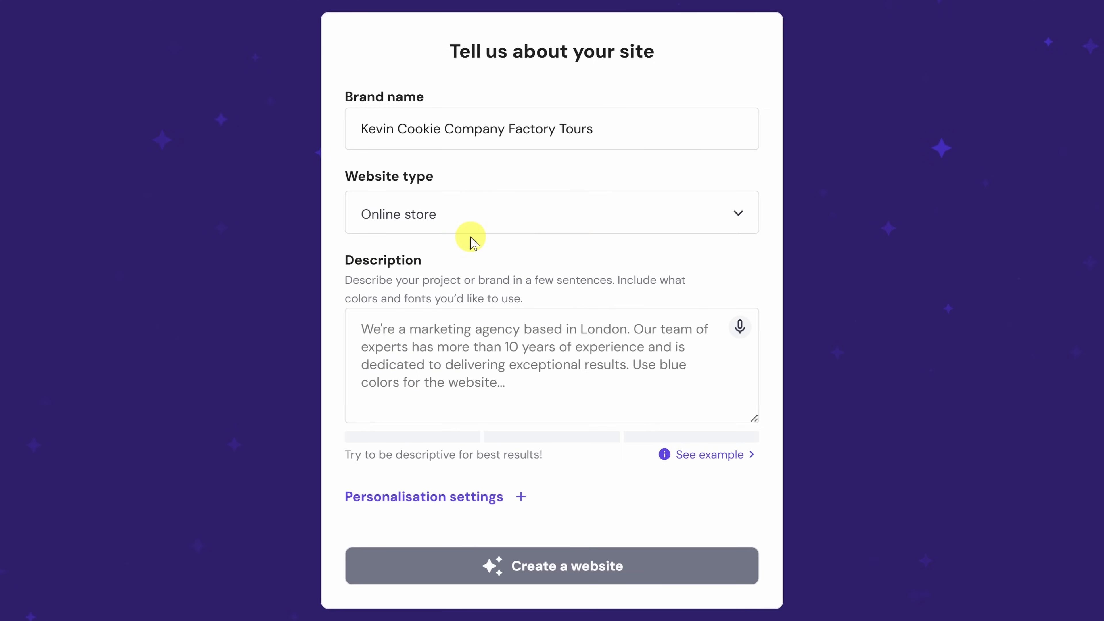
# Step: Describe the cookie company's chocolate factory tours, requesting yellow and blue colors, a Comic Sans-like font and chocolate and cookie photos, and generate the website
pyautogui.click(445, 349)
pyautogui.write('We run a cookie company called the Kevin Cookie Company. We offer tours of our chocolate factory, which includes a chocolate river. Please include the colors yellow and blue. Please use a fun font like comic sans. Please include photos of chocolate and cookies.')
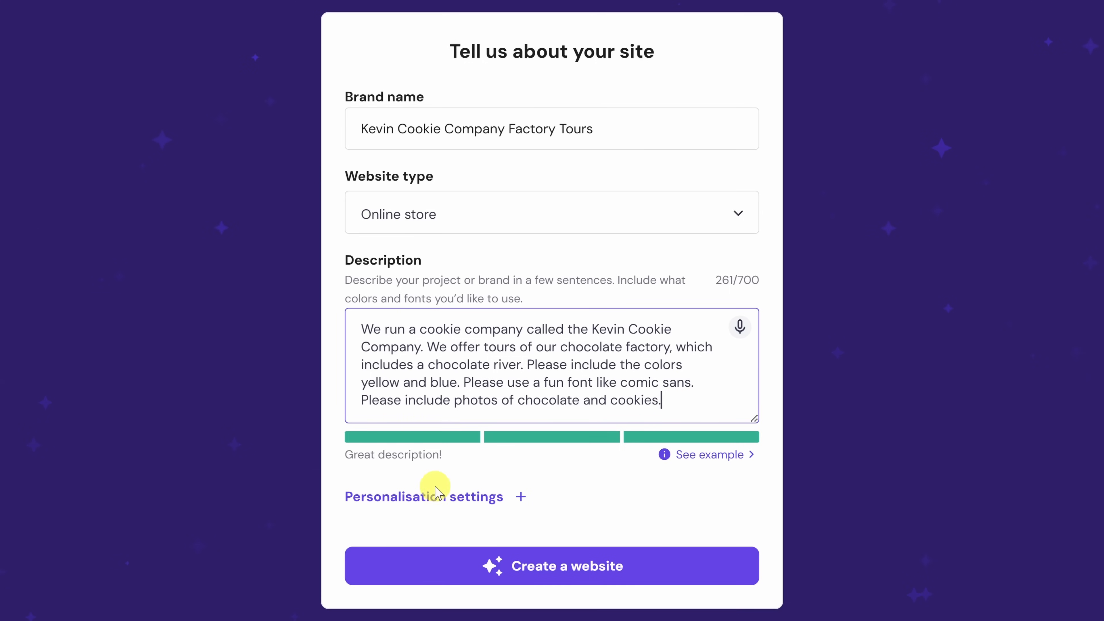
pyautogui.click(436, 497)
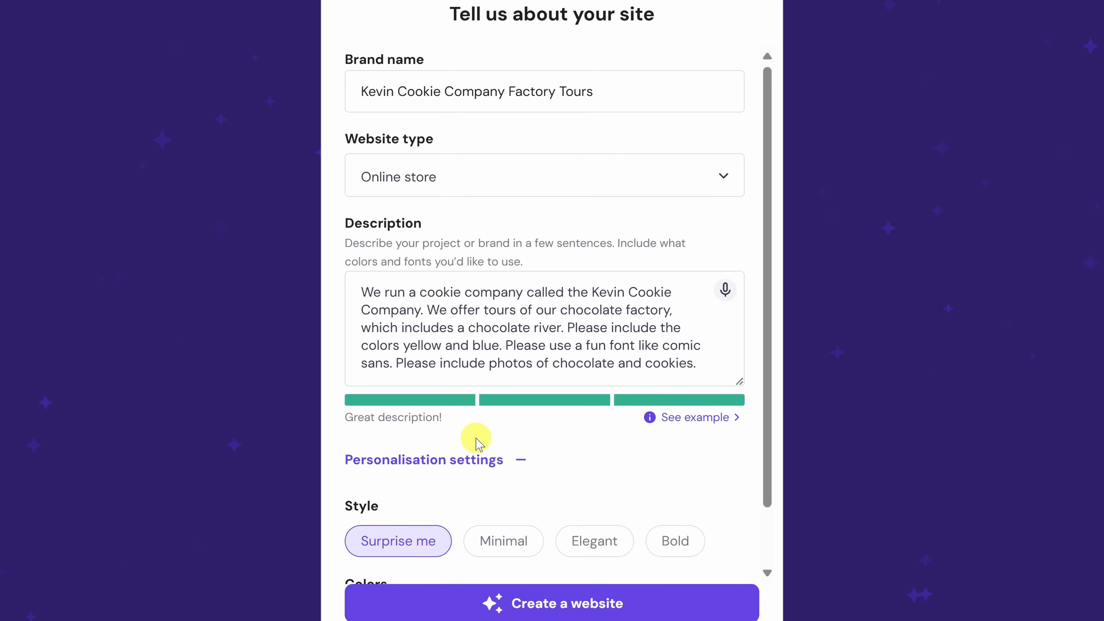
pyautogui.scroll(-2, 458, 420)
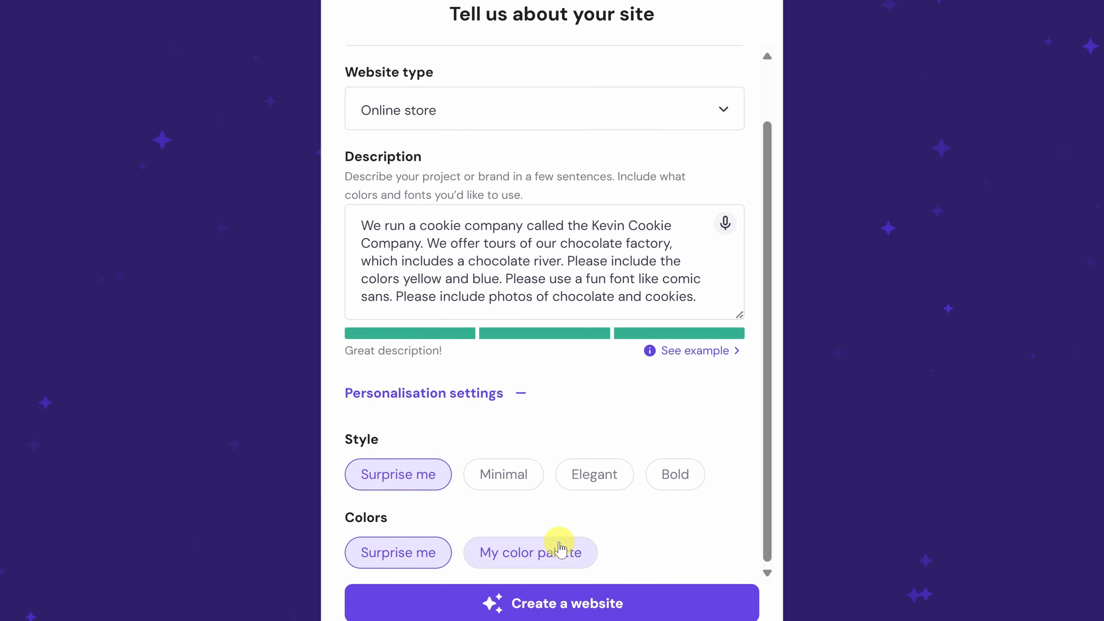
pyautogui.click(437, 393)
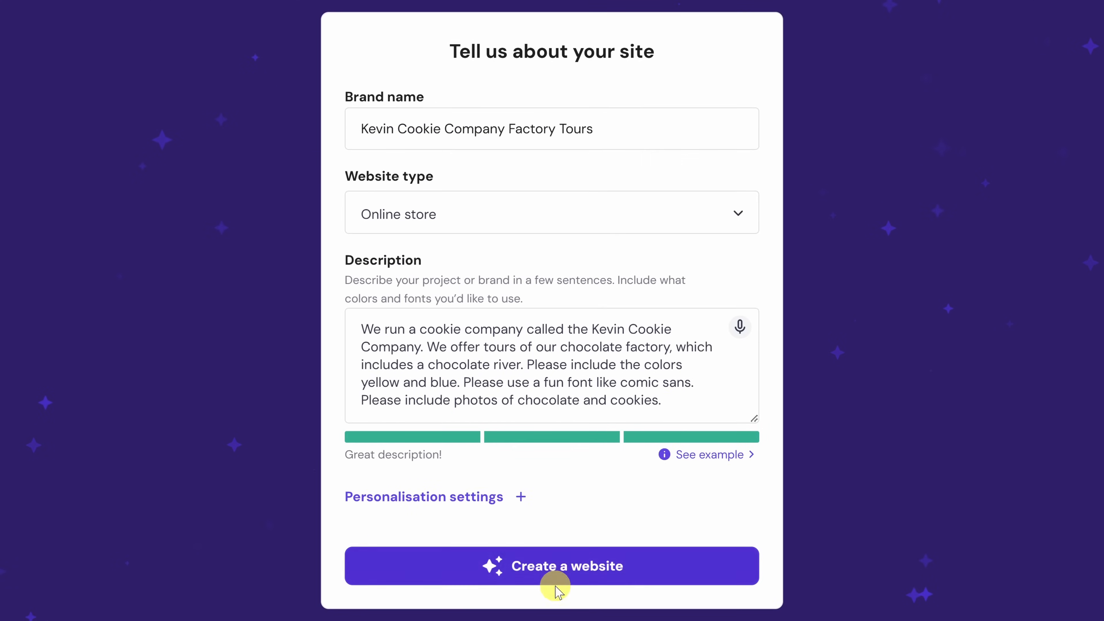
pyautogui.click(566, 574)
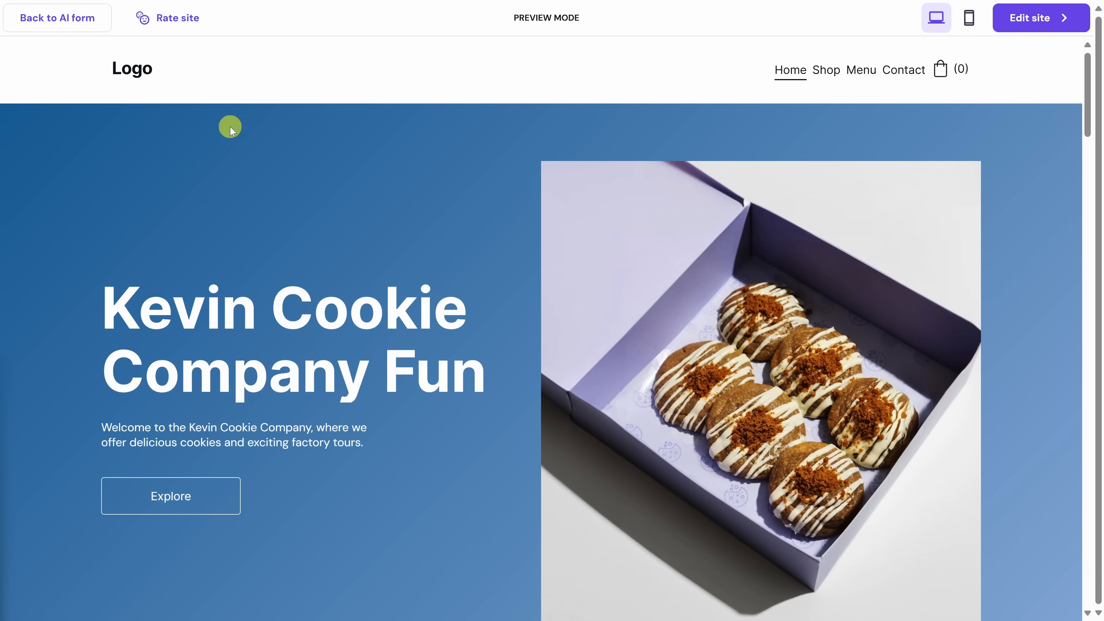
# Step: Review the generated home page in the preview, including the hero banner, Delicious Treats, product, testimonial and welcome sections
pyautogui.scroll(-2, 926, 128)
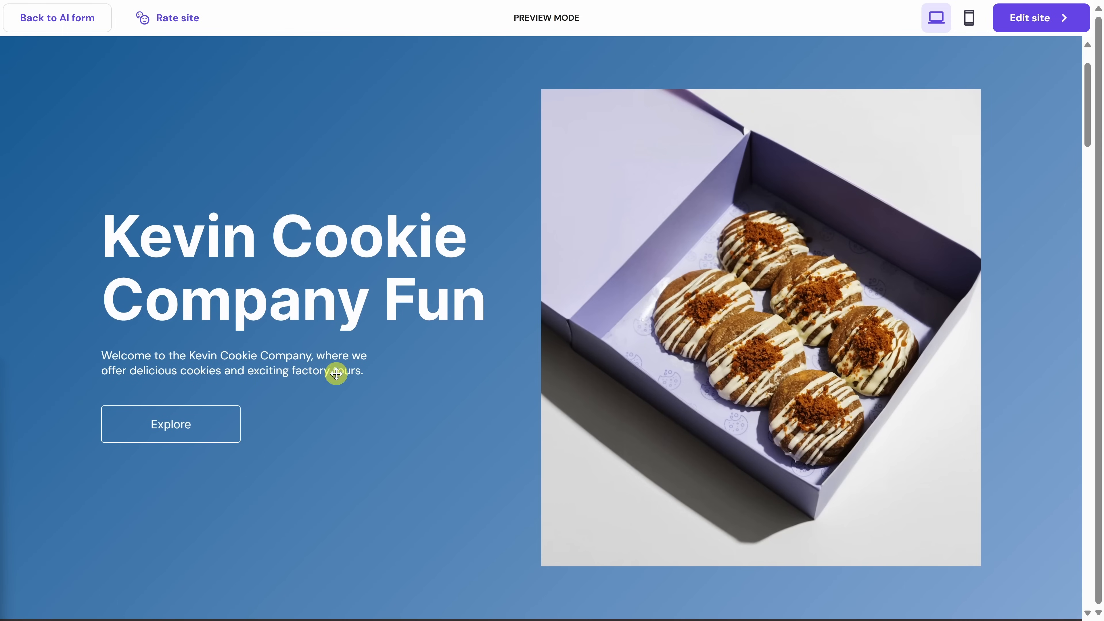
pyautogui.scroll(-13, 361, 342)
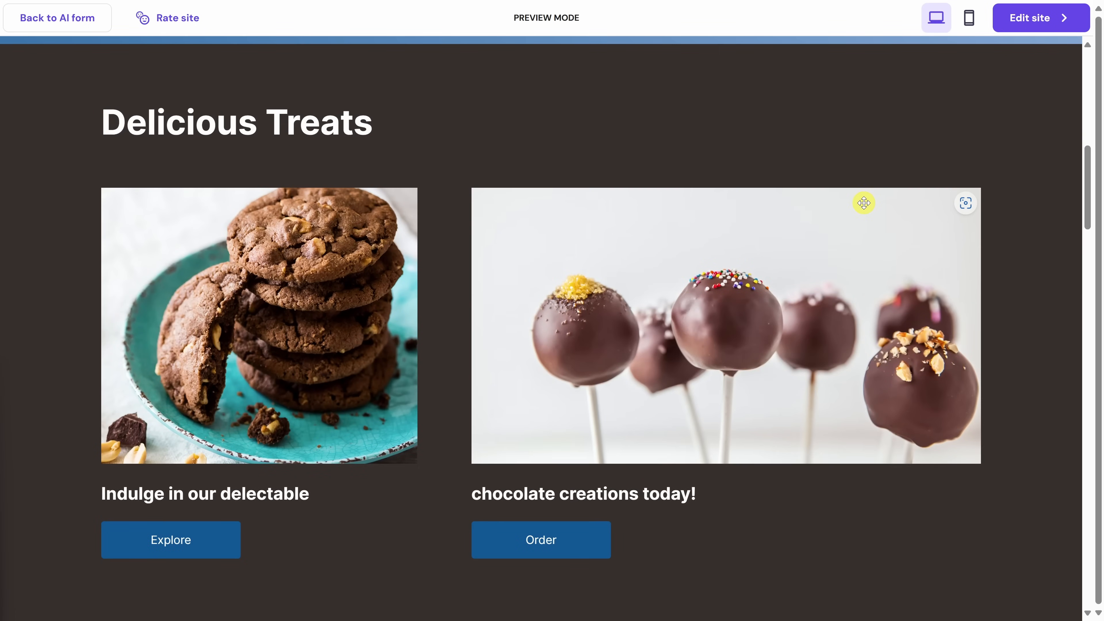
pyautogui.scroll(-3, 322, 279)
pyautogui.scroll(-9, 322, 279)
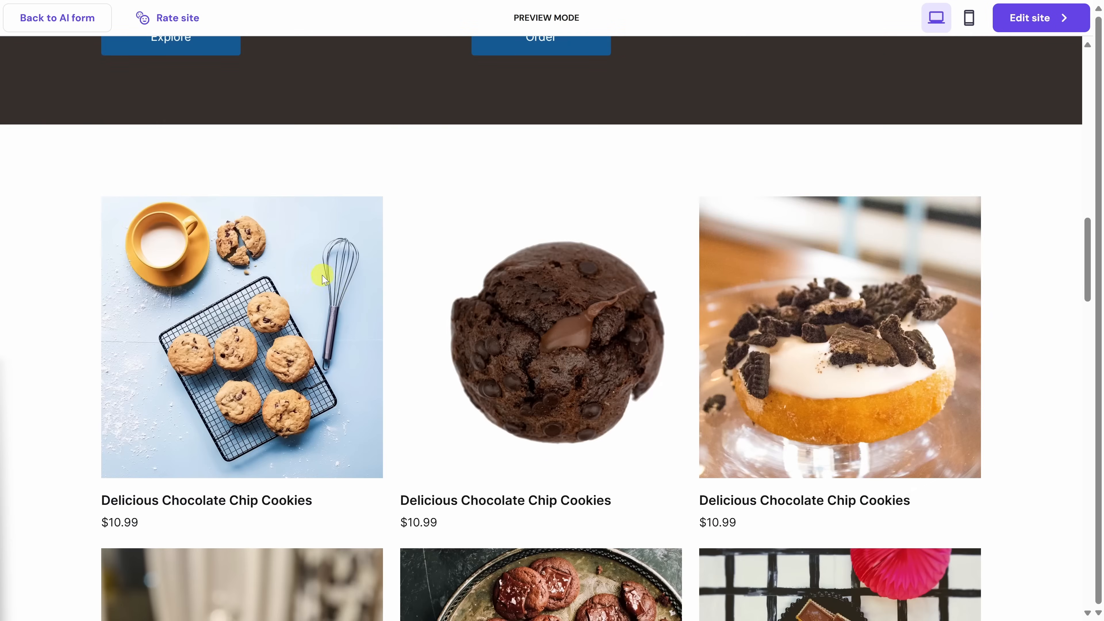
pyautogui.scroll(-3, 862, 329)
pyautogui.scroll(-19, 862, 329)
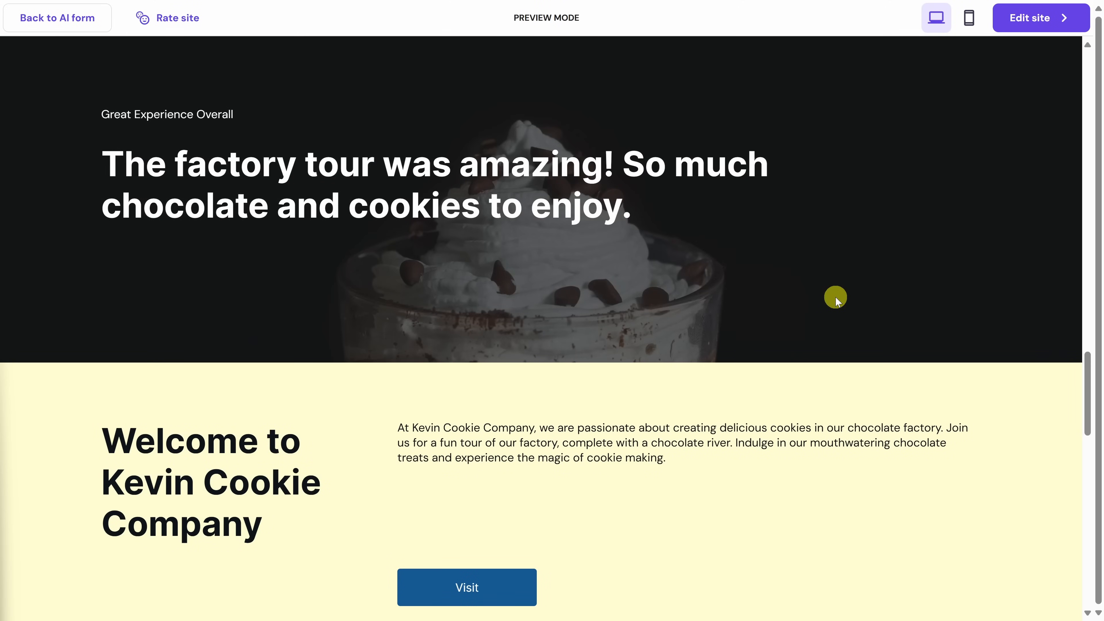
pyautogui.scroll(20, 836, 298)
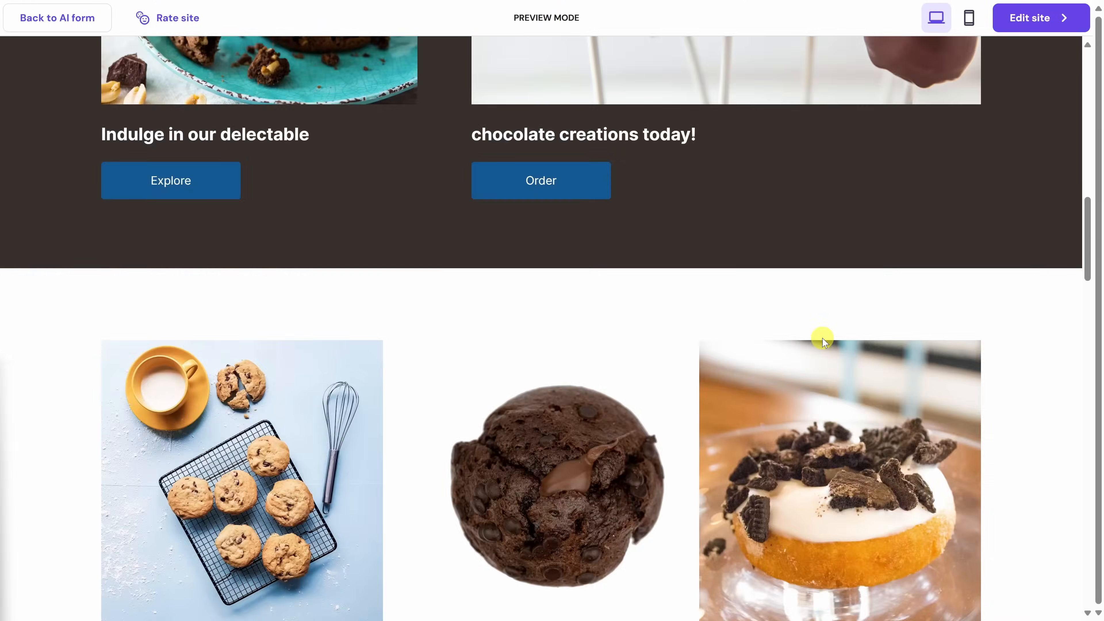
pyautogui.scroll(4, 822, 340)
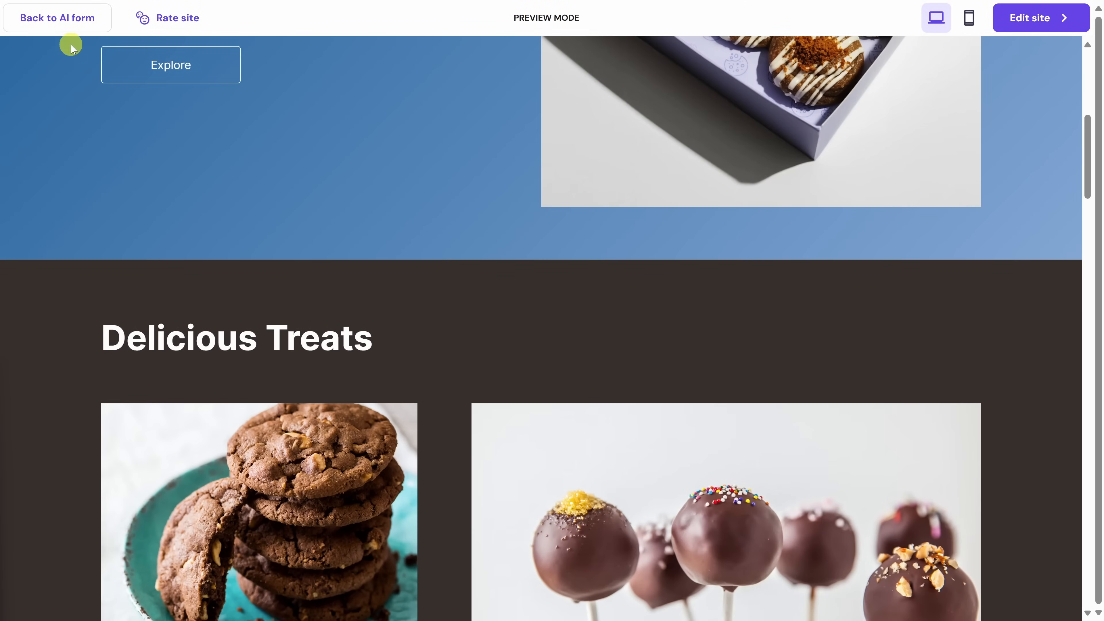
pyautogui.moveTo(50, 31)
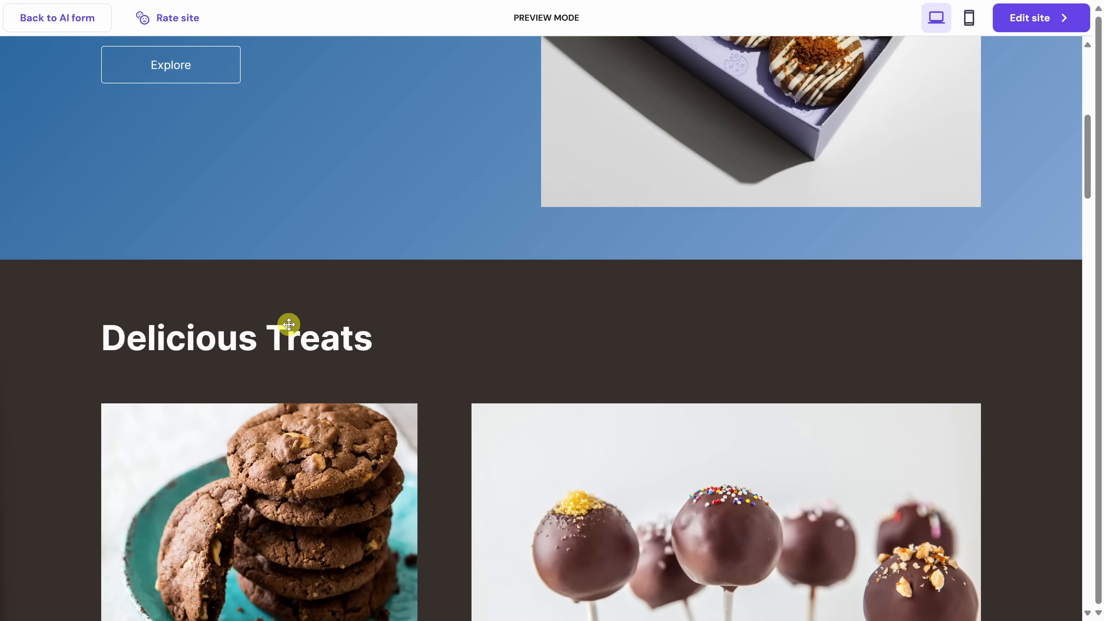
pyautogui.scroll(-10, 288, 321)
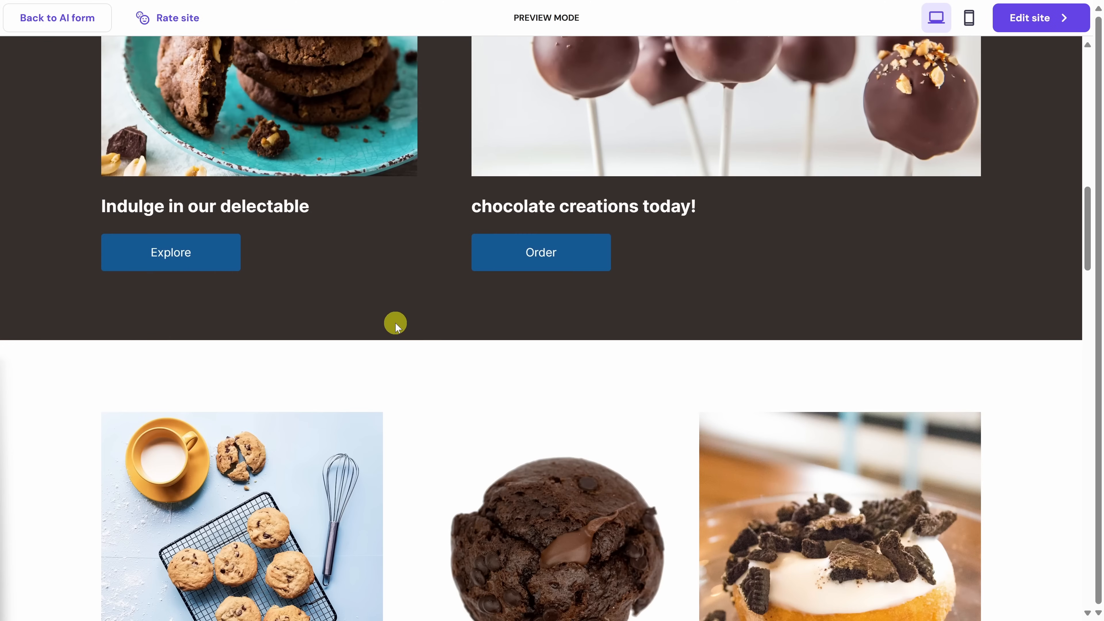
pyautogui.scroll(-3, 395, 323)
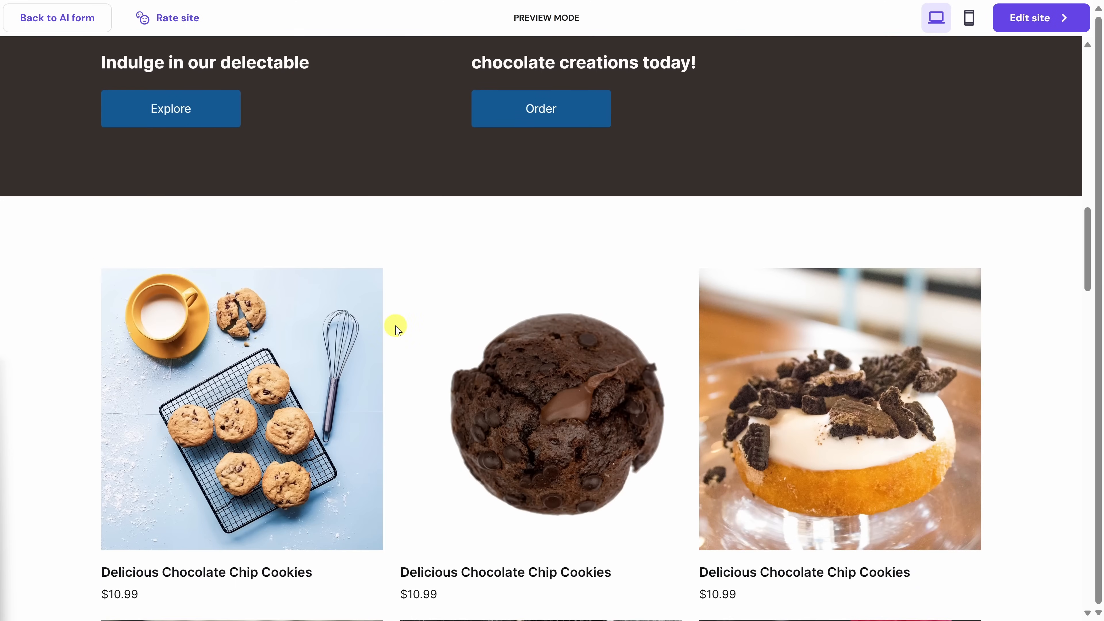
pyautogui.scroll(9, 878, 379)
pyautogui.scroll(10, 880, 386)
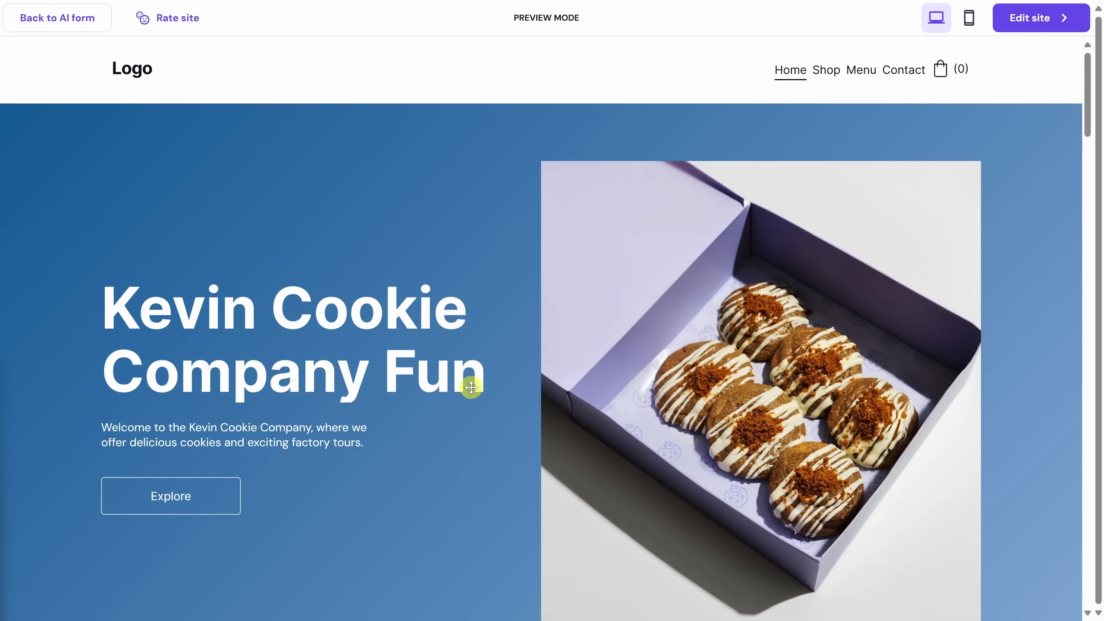
# Step: Preview the site's Shop and Menu pages and return to the Home page
pyautogui.click(827, 81)
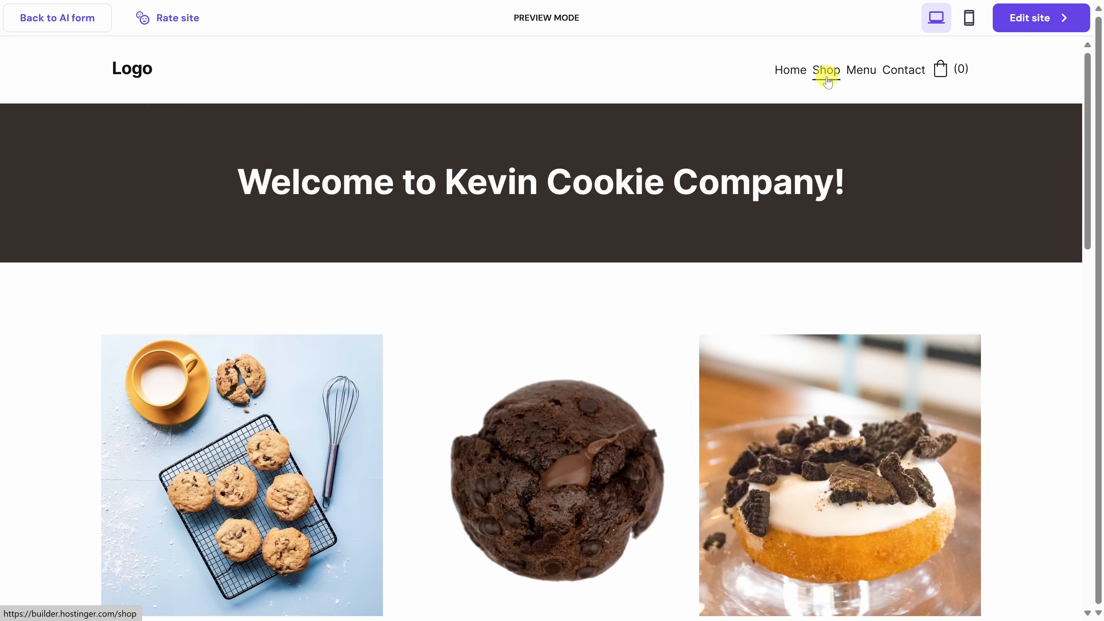
pyautogui.click(863, 75)
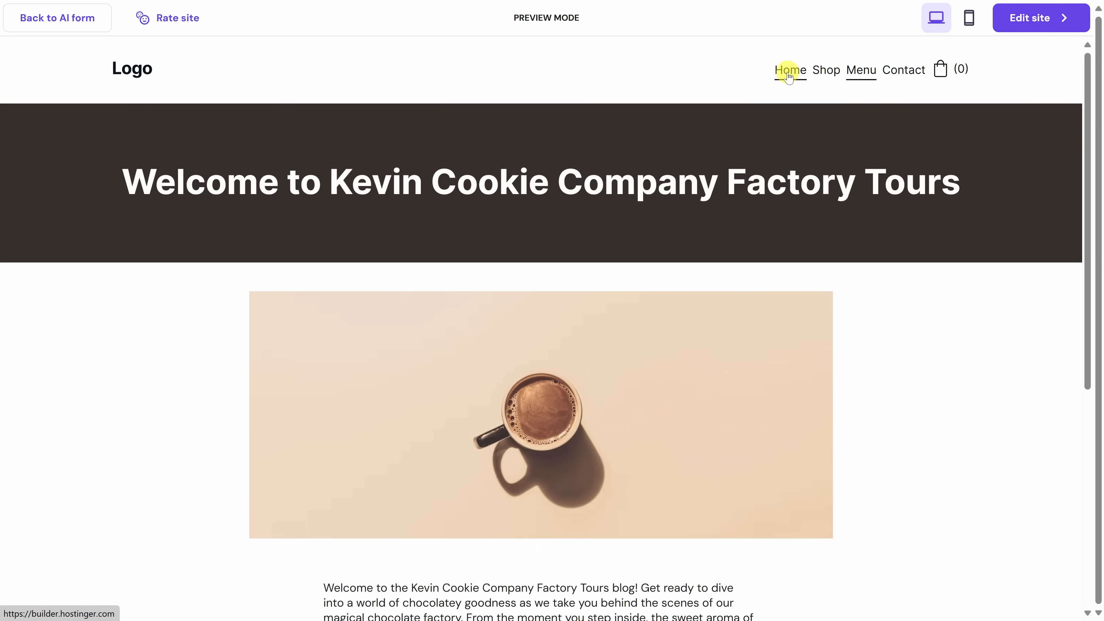
pyautogui.click(789, 77)
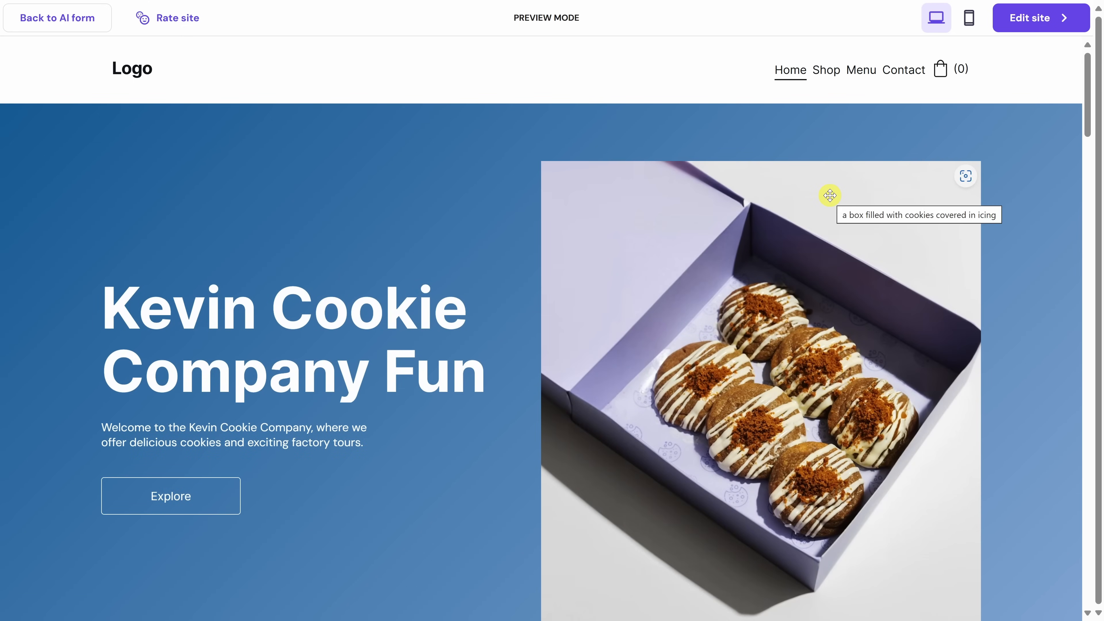
# Step: Check how the home page looks in the mobile preview and switch back to the desktop preview
pyautogui.click(969, 20)
pyautogui.scroll(-5, 593, 174)
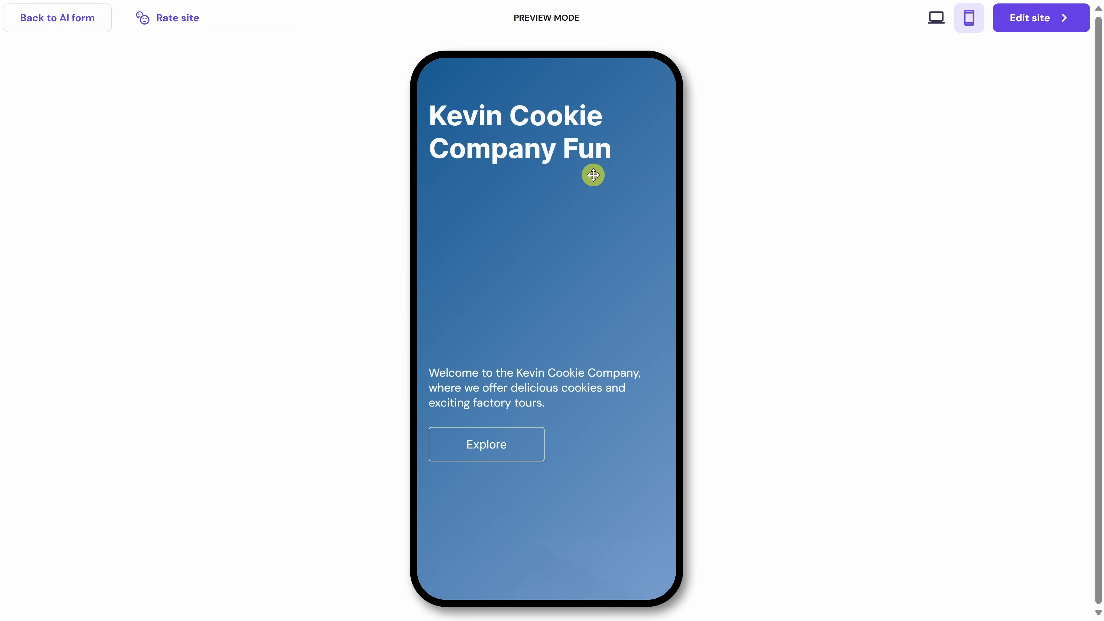
pyautogui.scroll(-15, 593, 171)
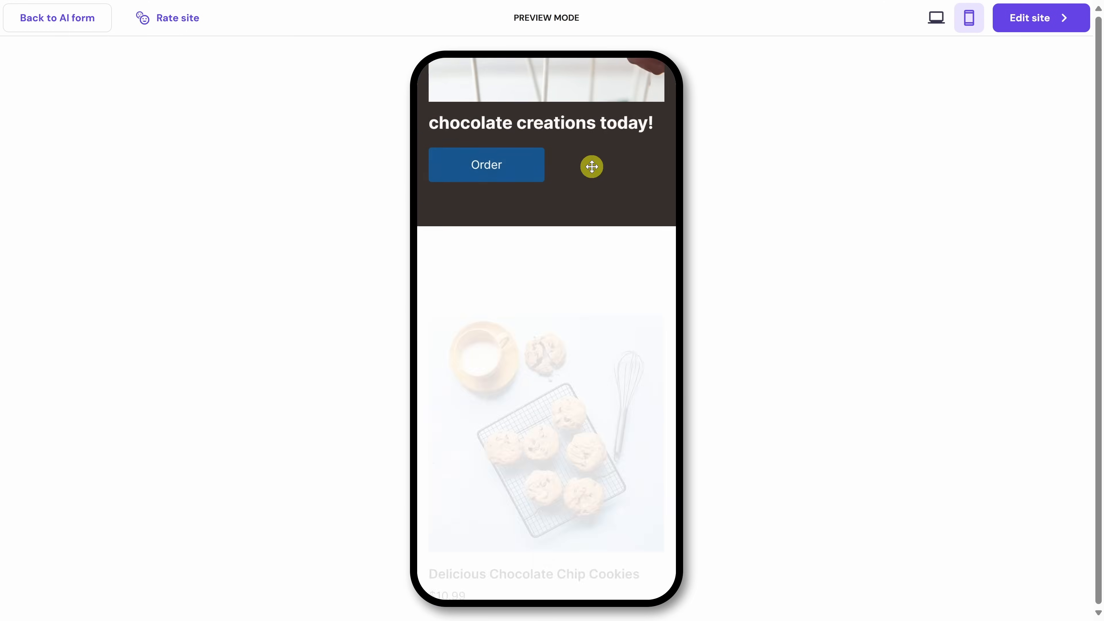
pyautogui.scroll(20, 592, 166)
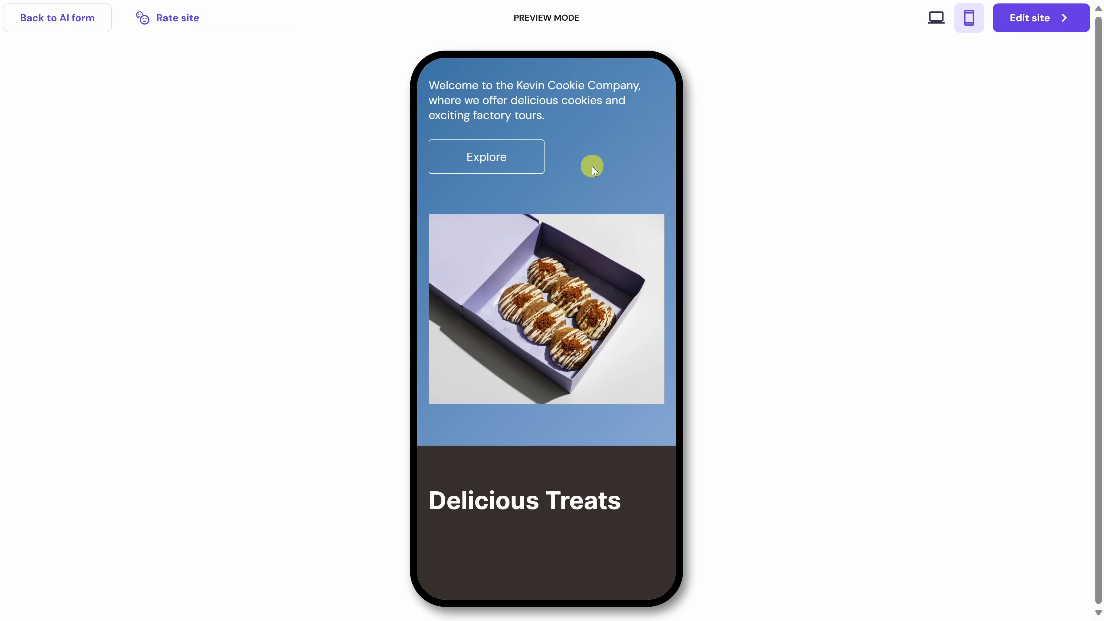
pyautogui.click(936, 18)
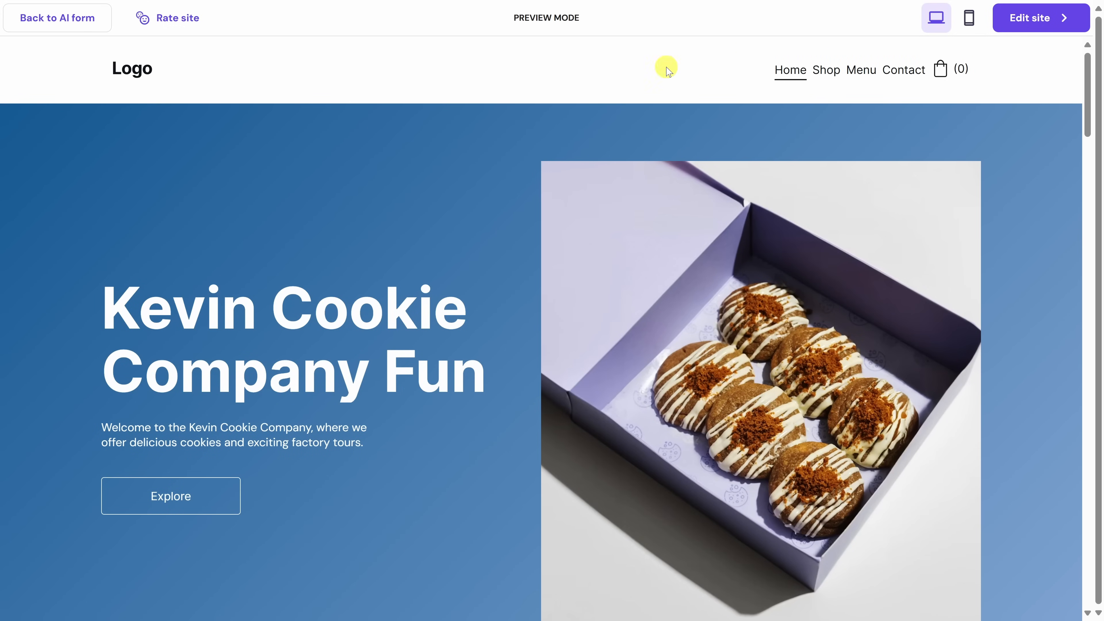
# Step: Open the generated site in editing mode and go to the Delicious Treats section
pyautogui.moveTo(1019, 22)
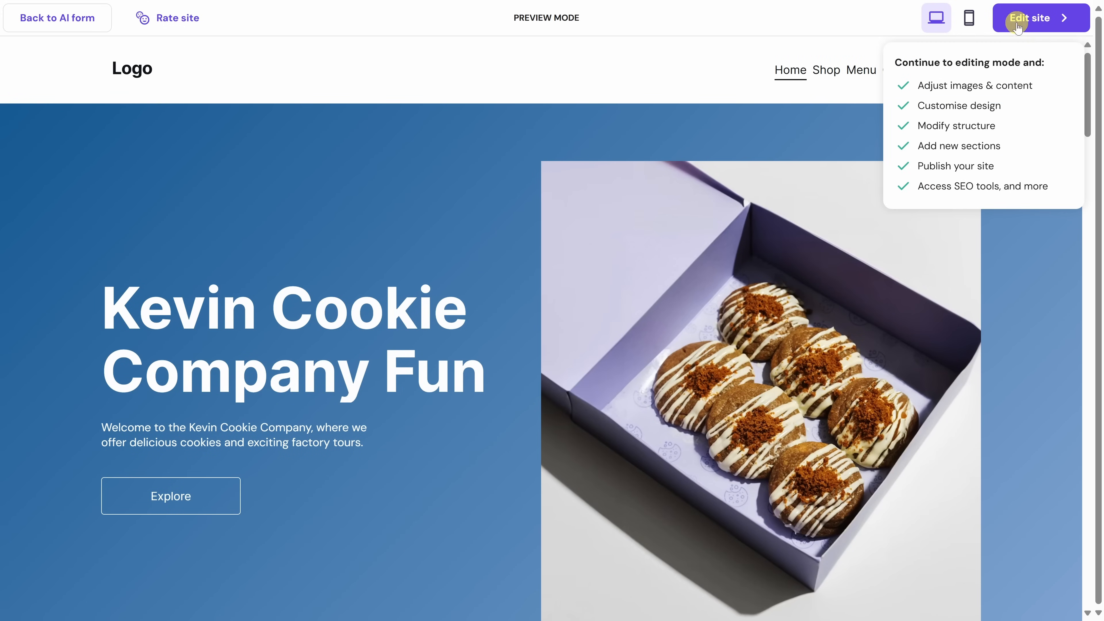
pyautogui.click(1031, 31)
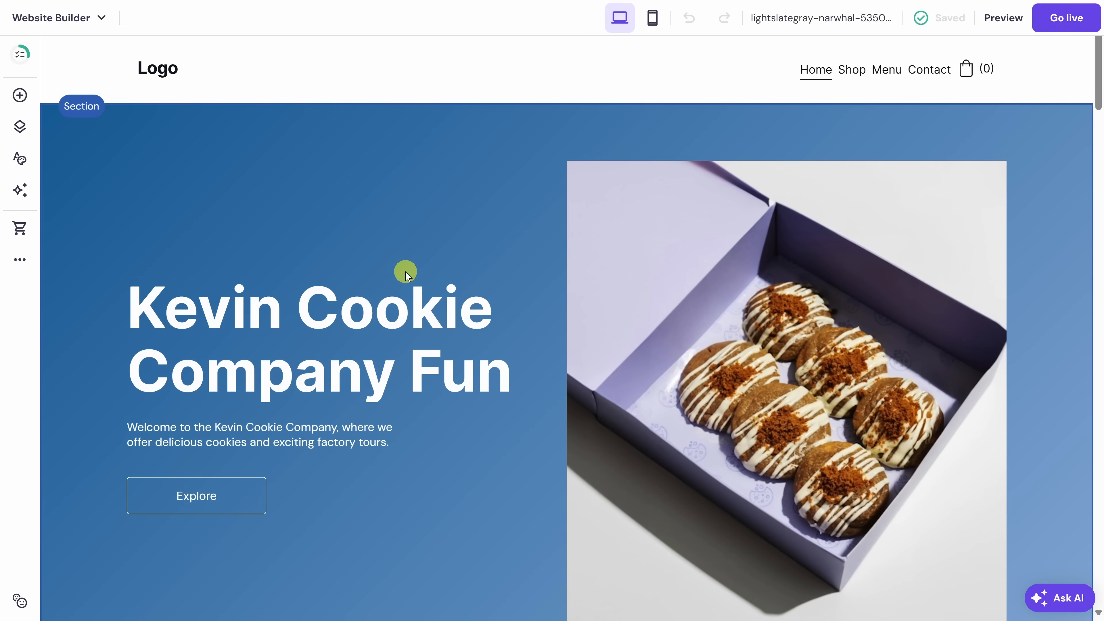
pyautogui.scroll(-10, 404, 271)
pyautogui.scroll(-1, 411, 294)
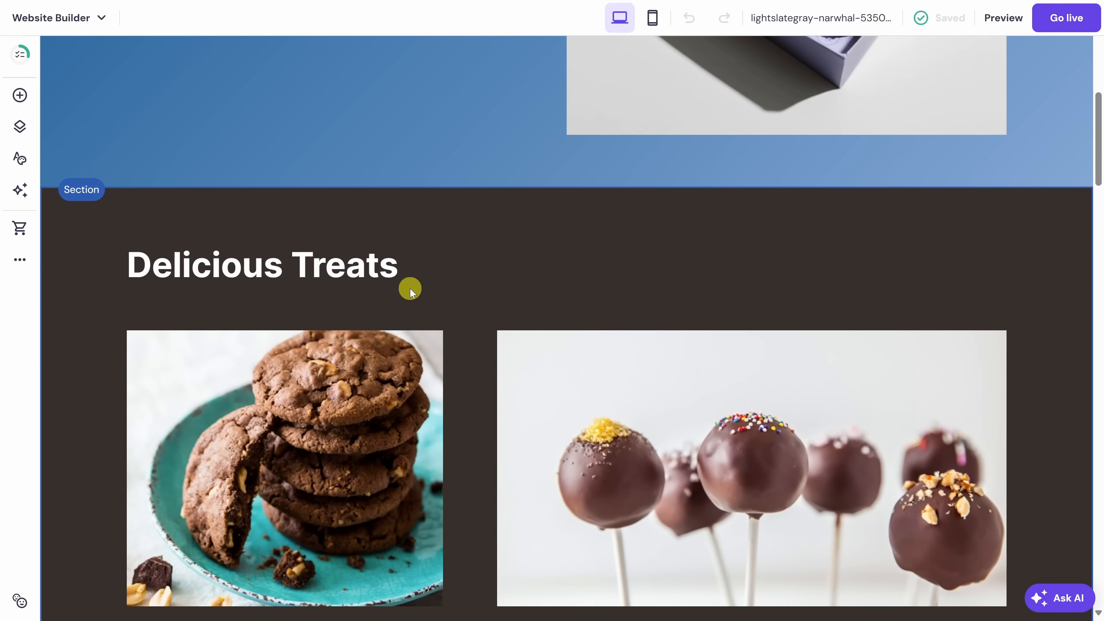
# Step: Connect the site to its own domain kevincookiecompanyfactorytours.com and check the domain's connection status
pyautogui.scroll(-17, 413, 292)
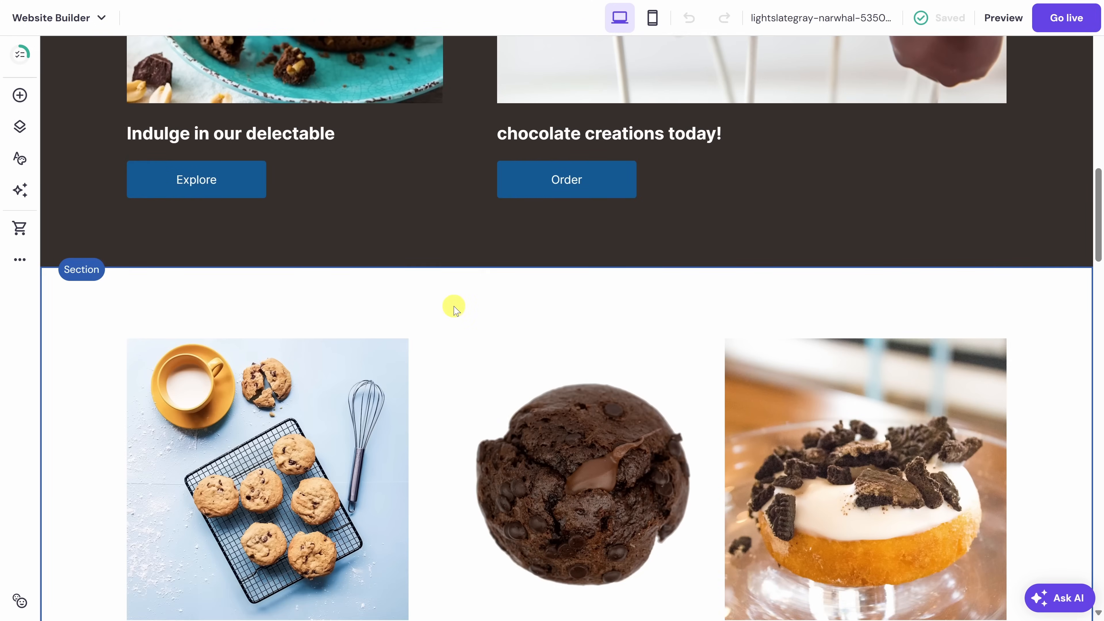
pyautogui.scroll(20, 443, 343)
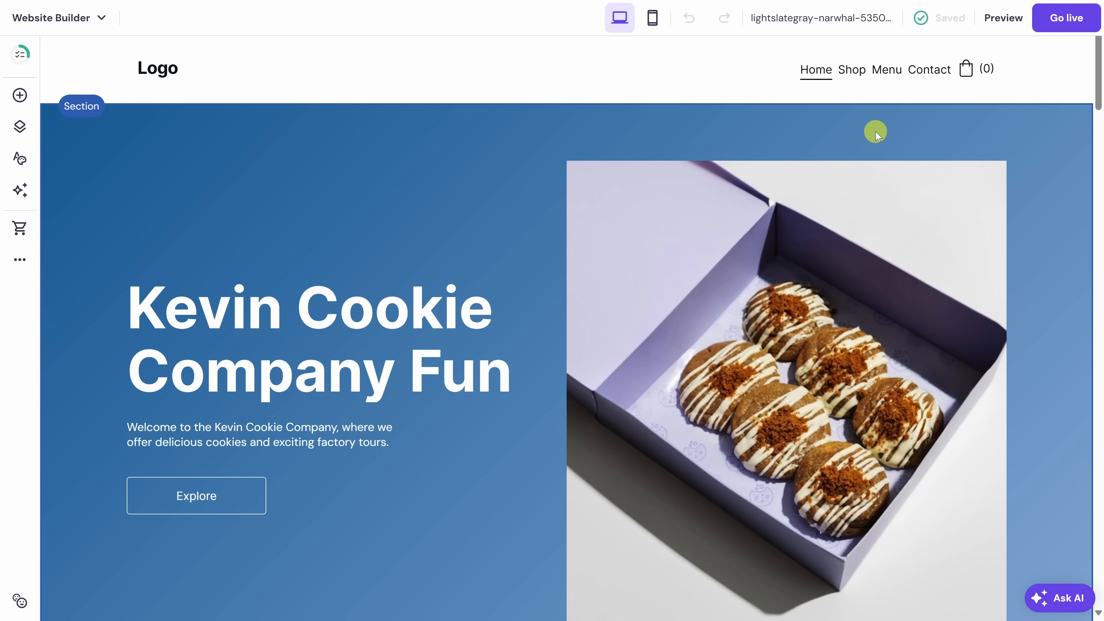
pyautogui.click(795, 17)
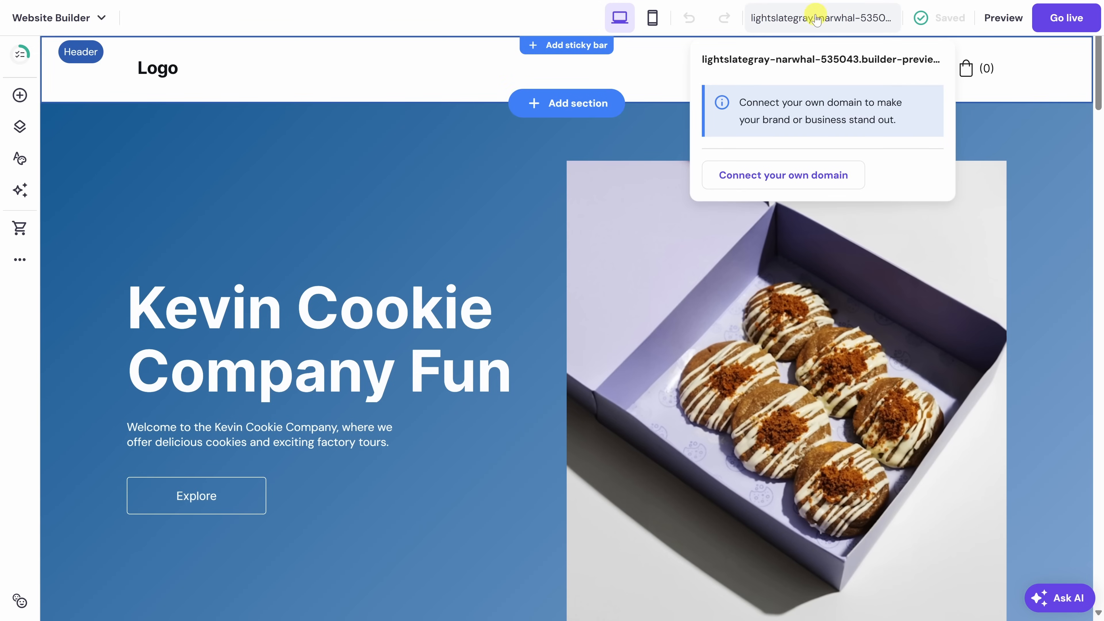
pyautogui.click(787, 186)
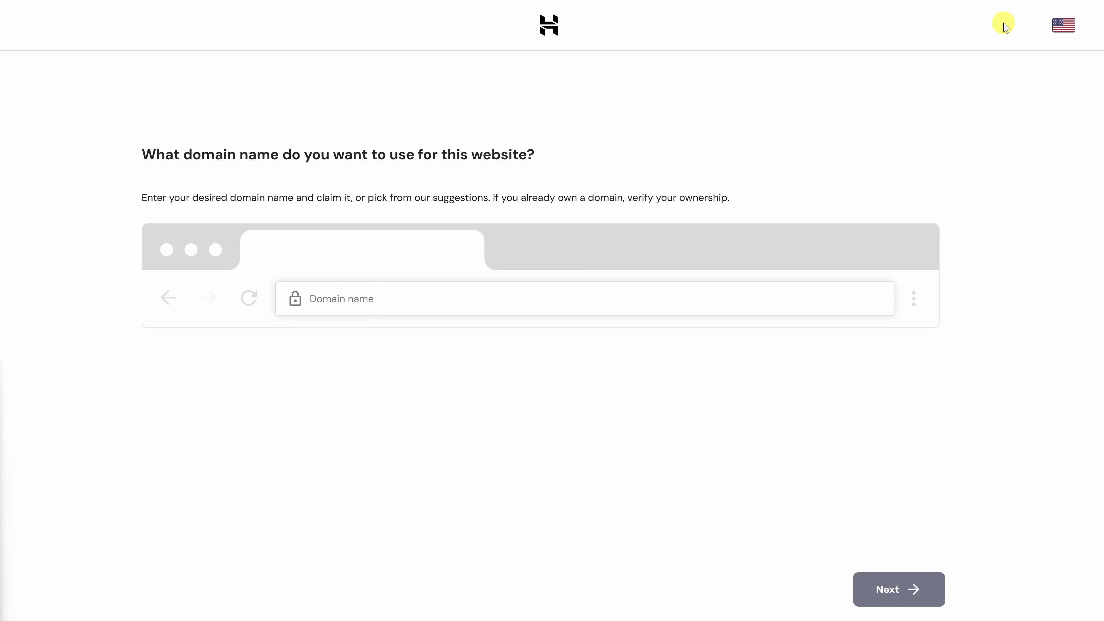
pyautogui.click(330, 299)
pyautogui.write('Kevincookiecompanyfactorytours.com')
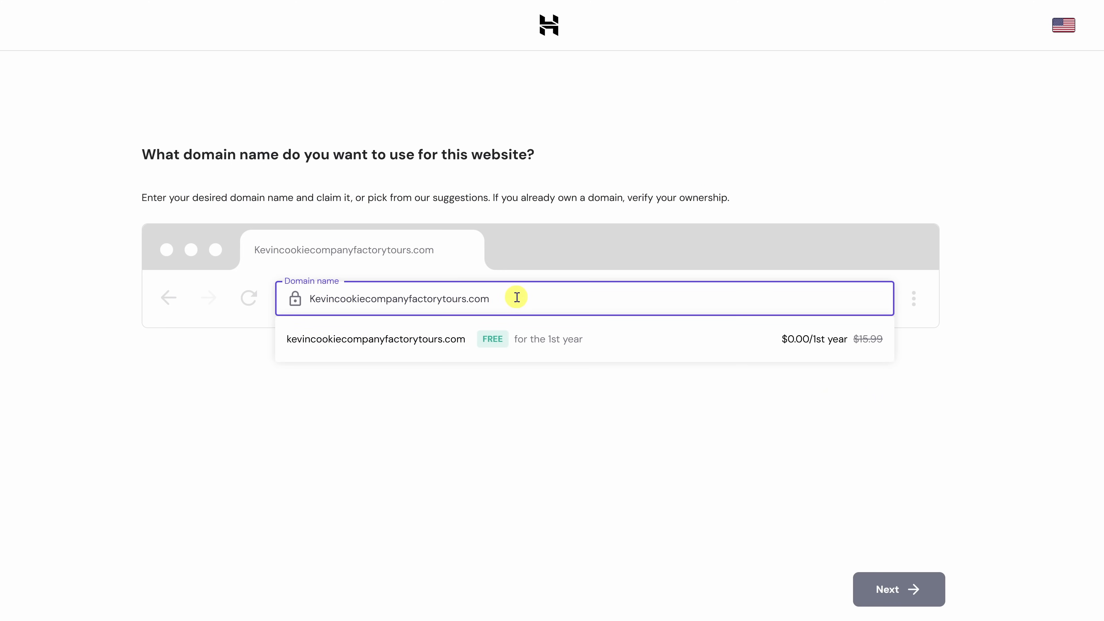
pyautogui.click(432, 350)
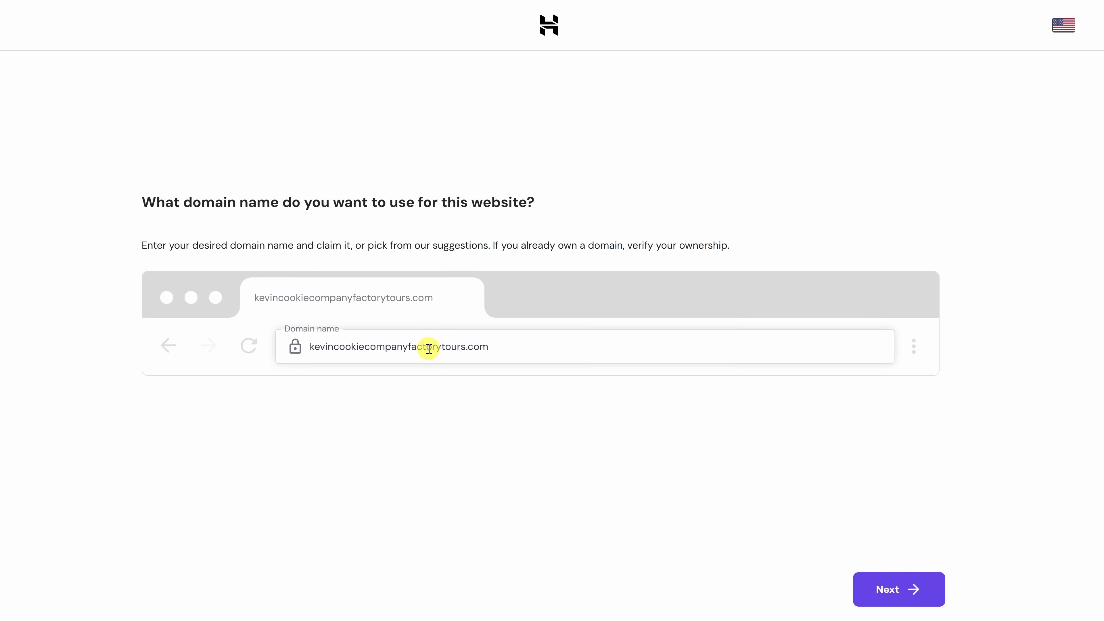
pyautogui.click(893, 593)
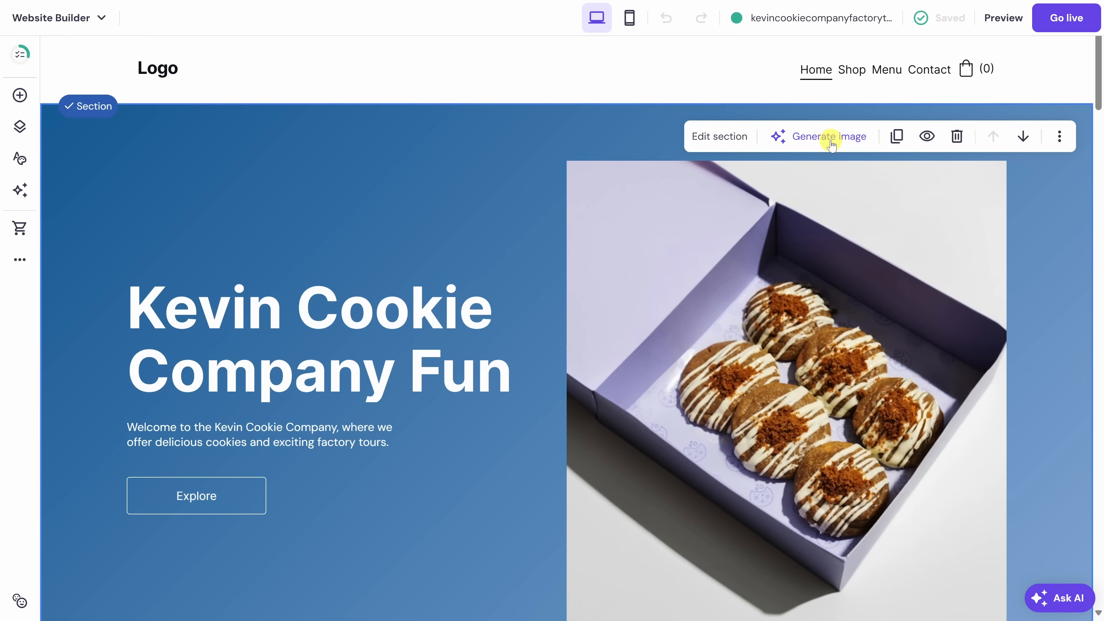
pyautogui.click(785, 29)
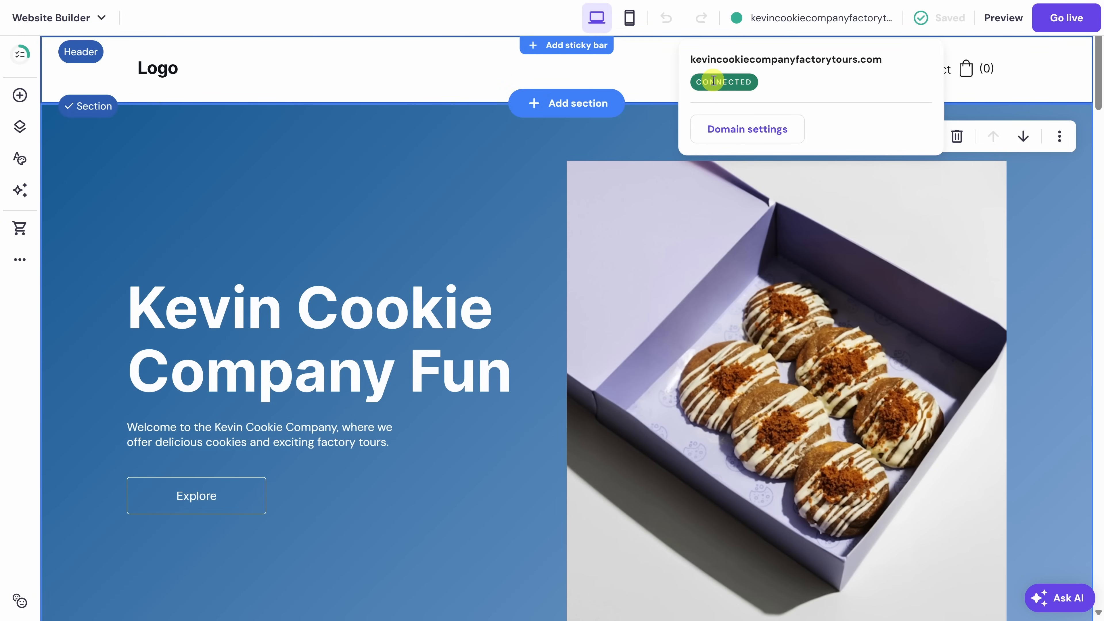
pyautogui.click(616, 59)
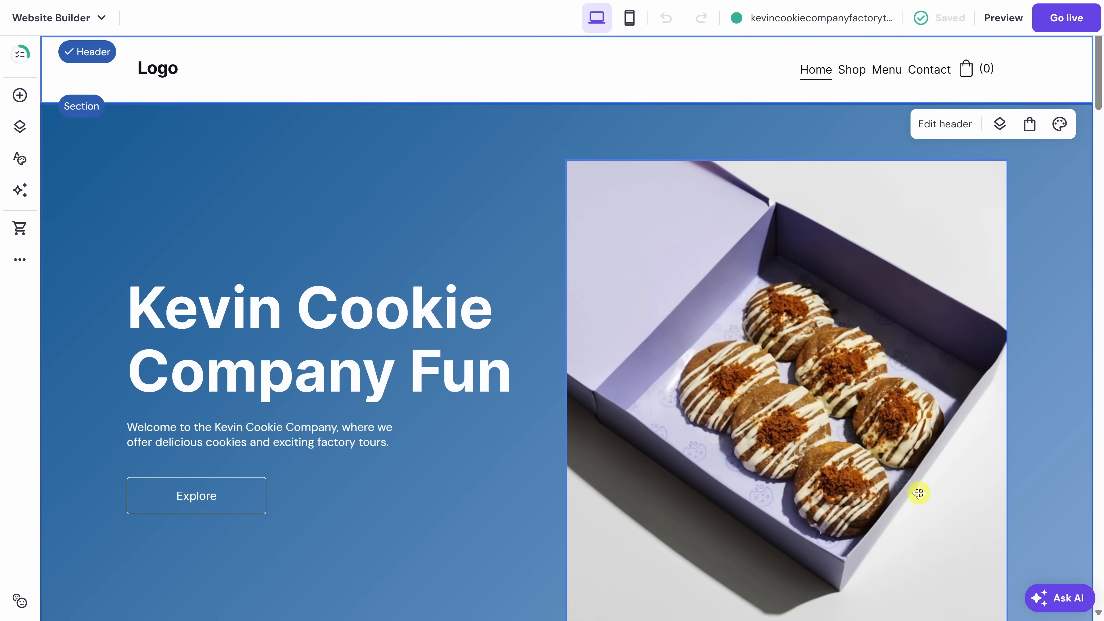
# Step: Look through the home page sections in the editor, from the hero banner down to the footer
pyautogui.scroll(-5, 517, 170)
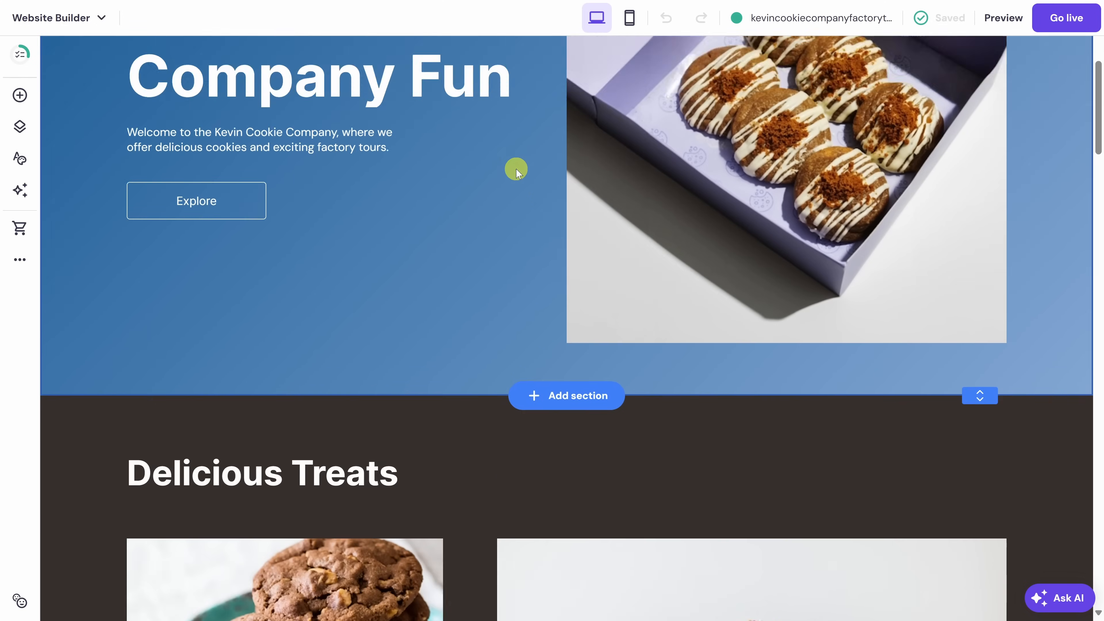
pyautogui.scroll(5, 515, 167)
pyautogui.click(515, 167)
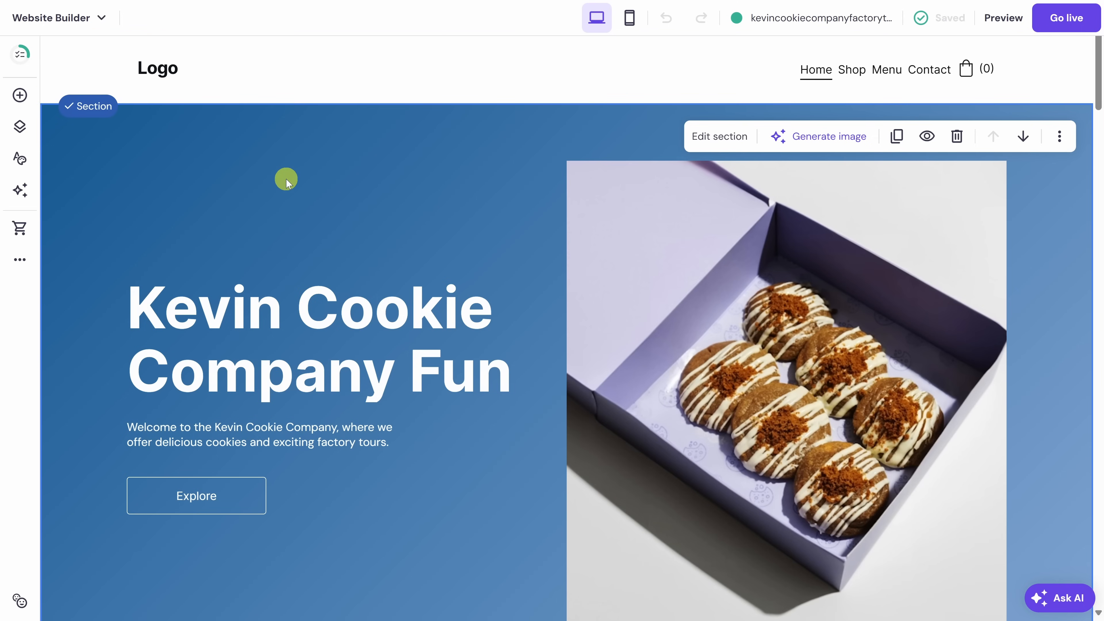
pyautogui.scroll(-5, 290, 191)
pyautogui.scroll(-10, 460, 243)
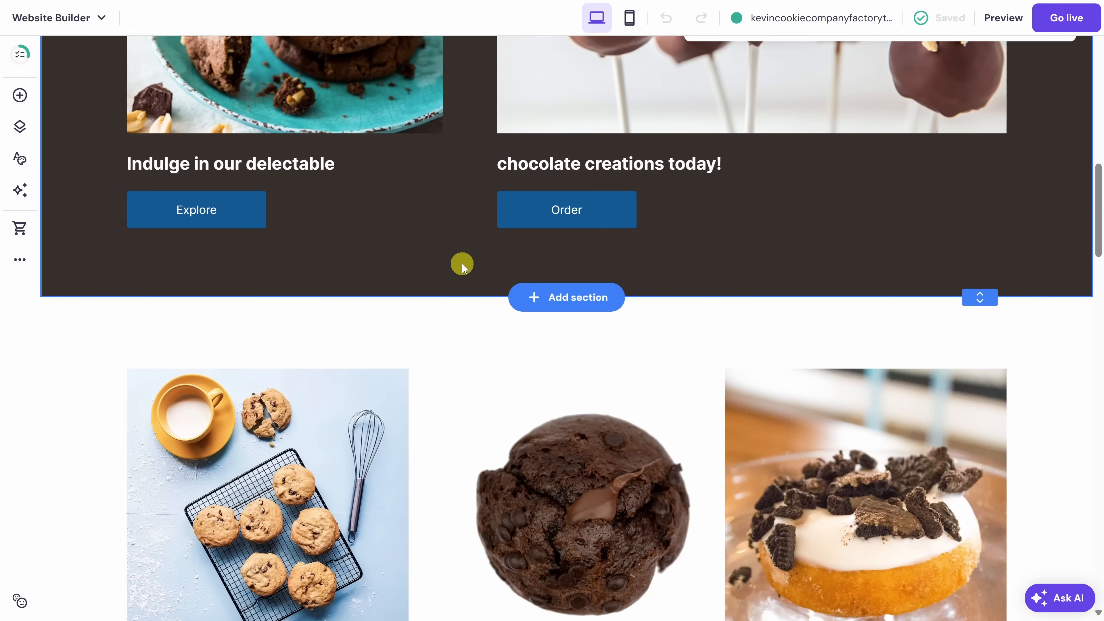
pyautogui.scroll(-15, 434, 383)
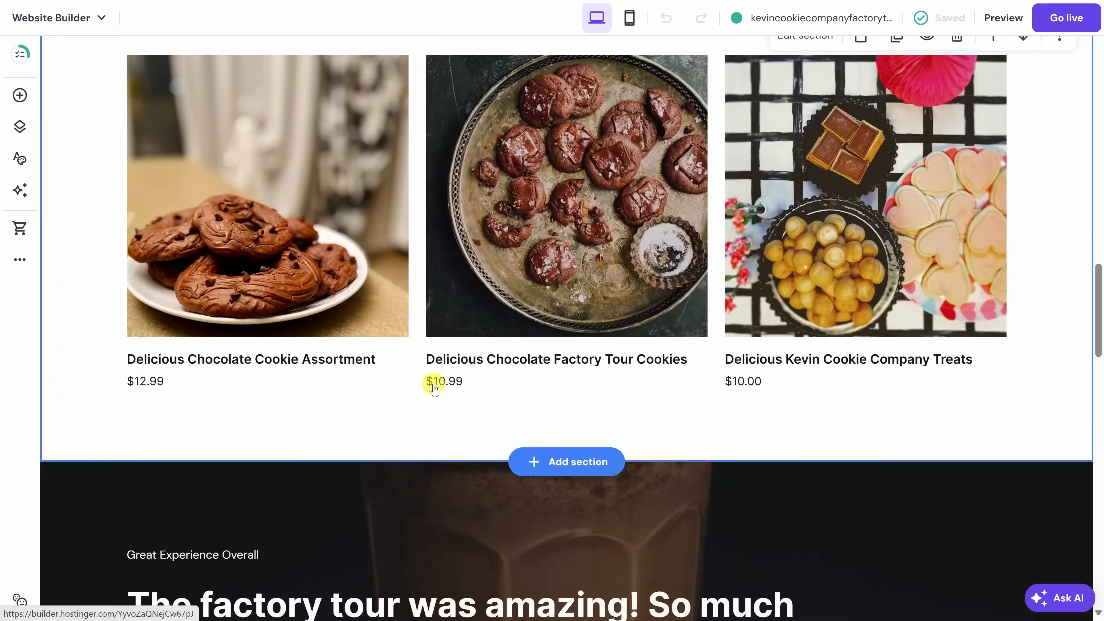
pyautogui.scroll(-10, 434, 388)
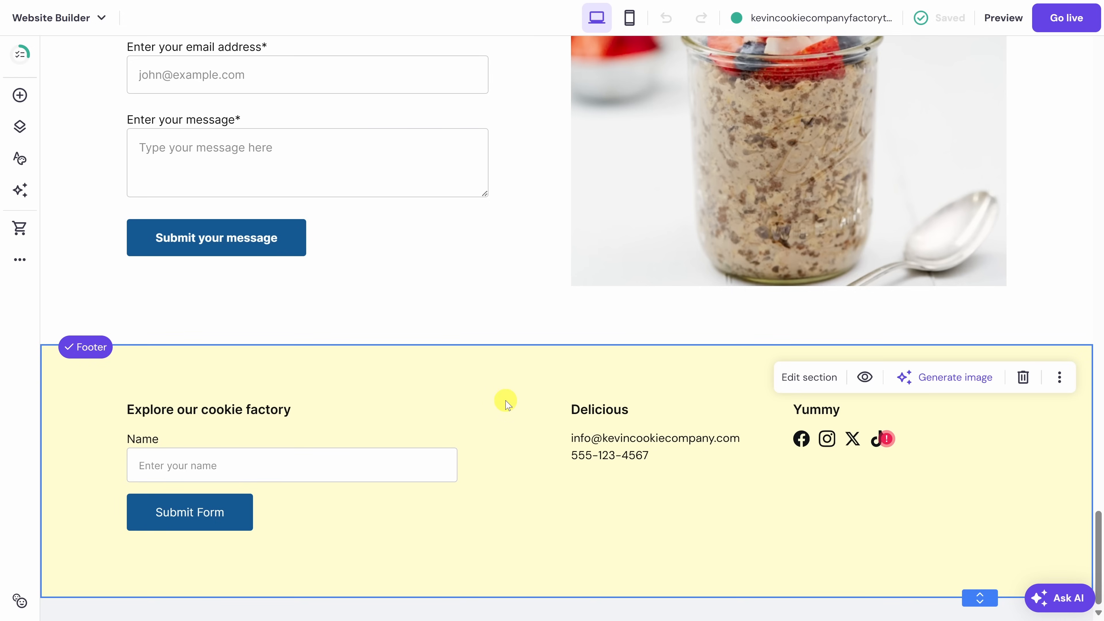
pyautogui.scroll(15, 505, 402)
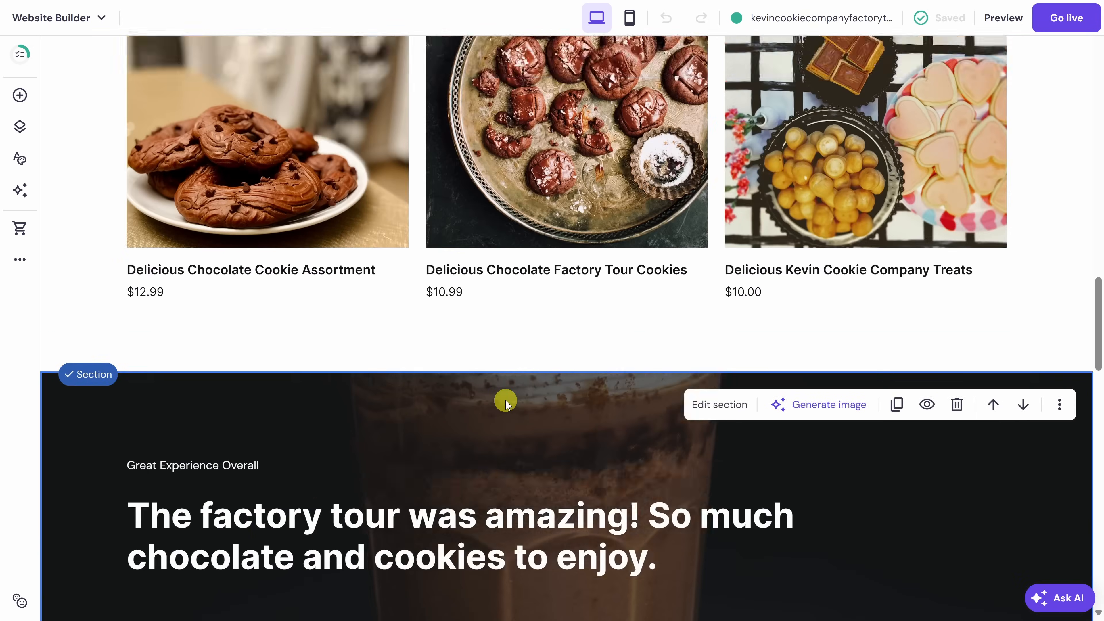
pyautogui.scroll(10, 505, 402)
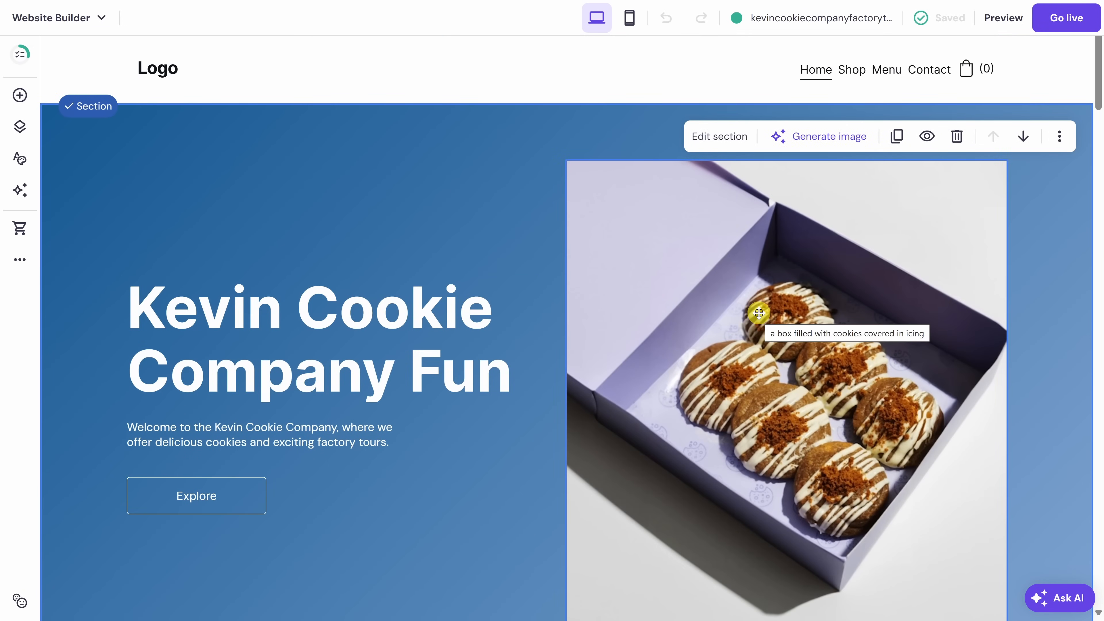
# Step: Select the hero banner's heading, Explore button and cookie box image in turn to view their editing options
pyautogui.click(147, 324)
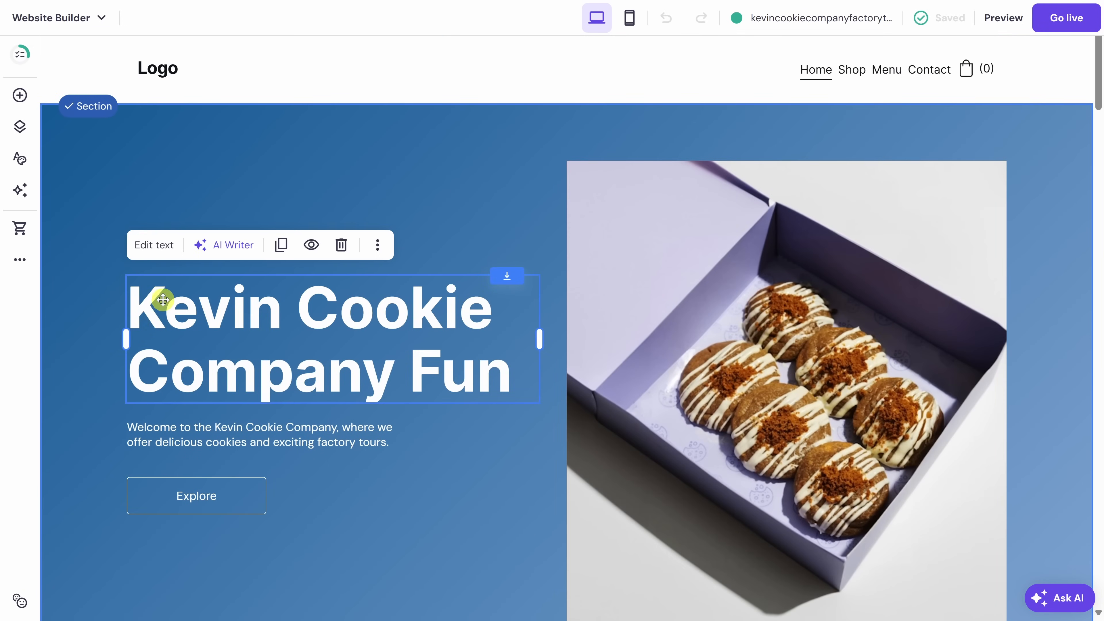
pyautogui.click(230, 497)
pyautogui.click(664, 379)
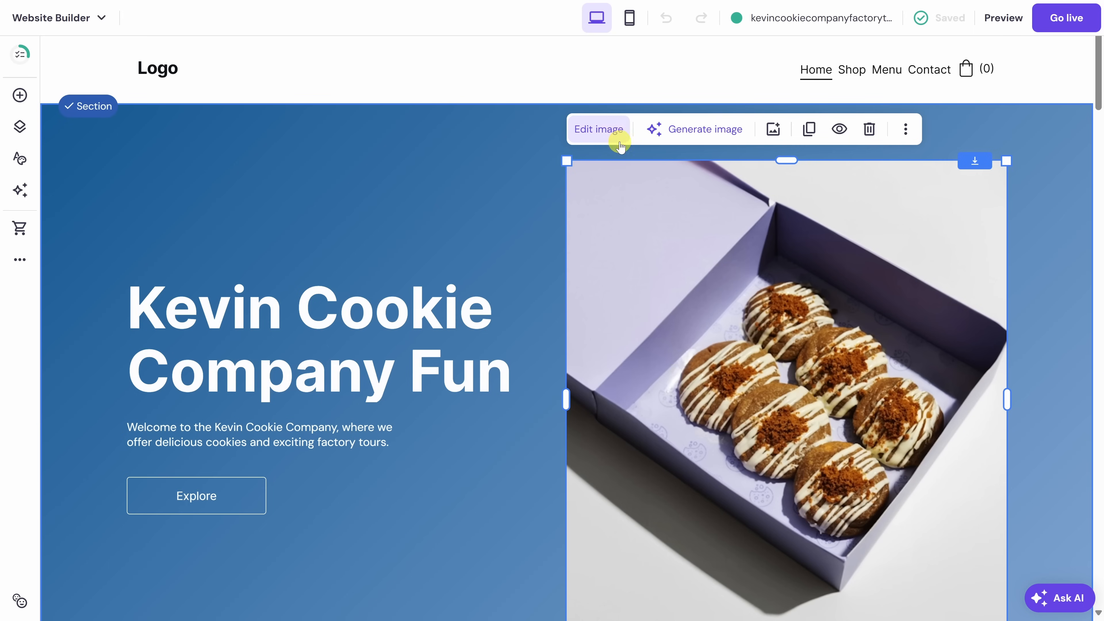
# Step: Replace the header logo with the uploaded KCC Small Logo.png and set the logo width to 74 px
pyautogui.click(159, 69)
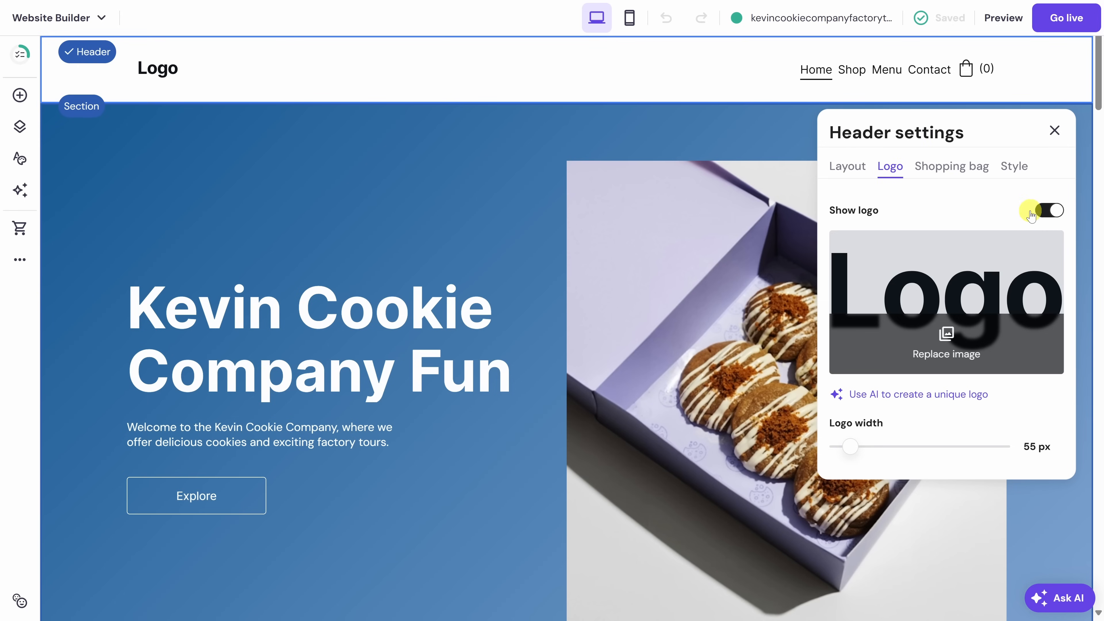
pyautogui.click(1054, 212)
pyautogui.click(1054, 212)
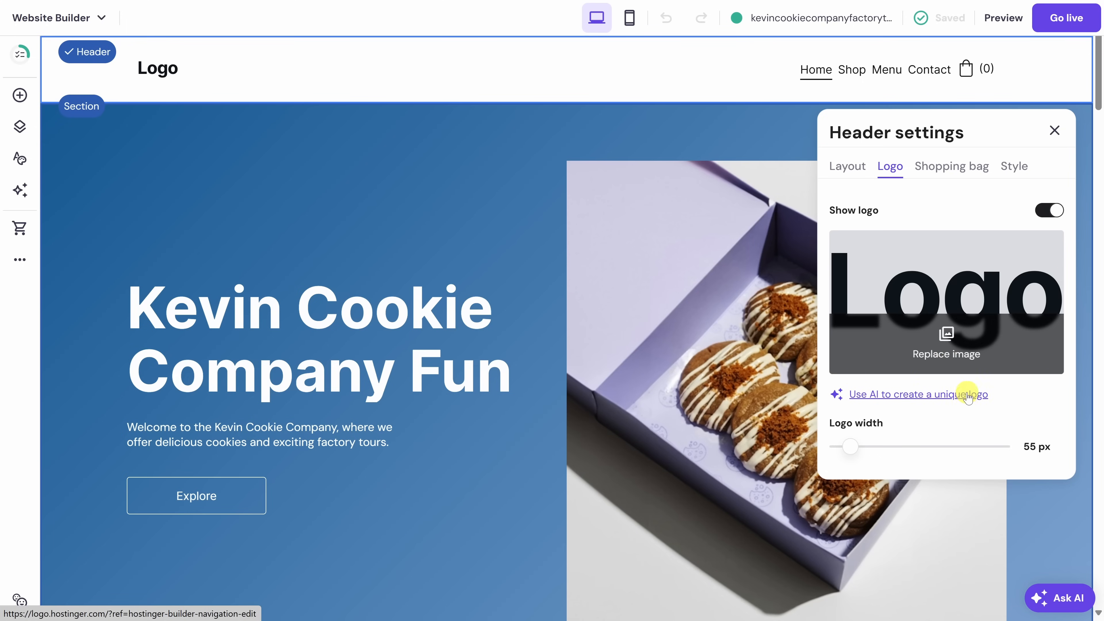
pyautogui.click(945, 336)
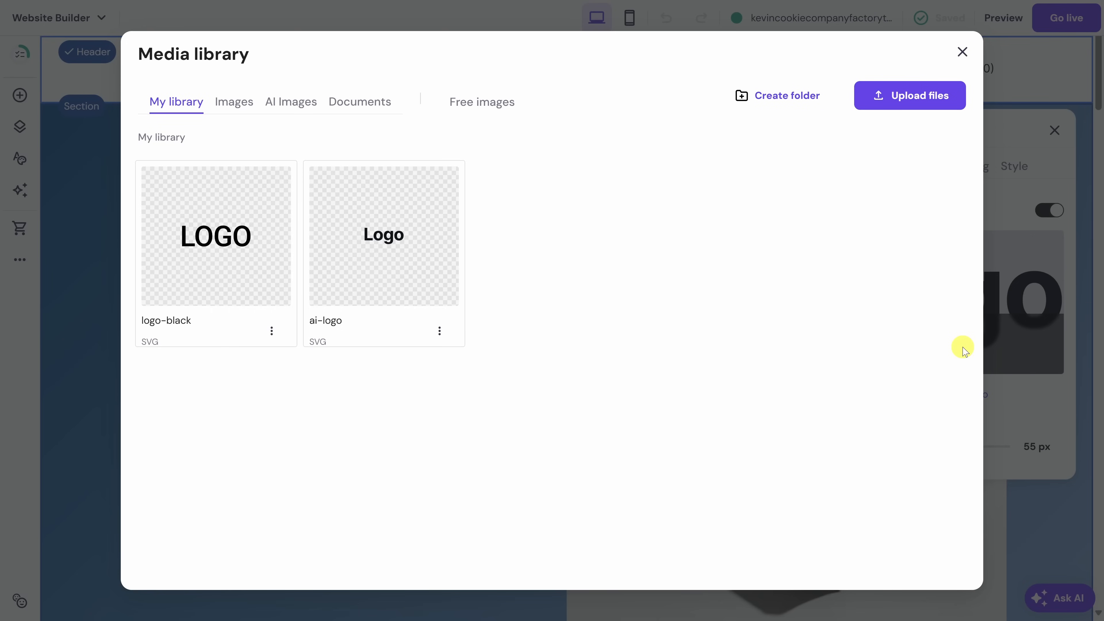
pyautogui.click(917, 105)
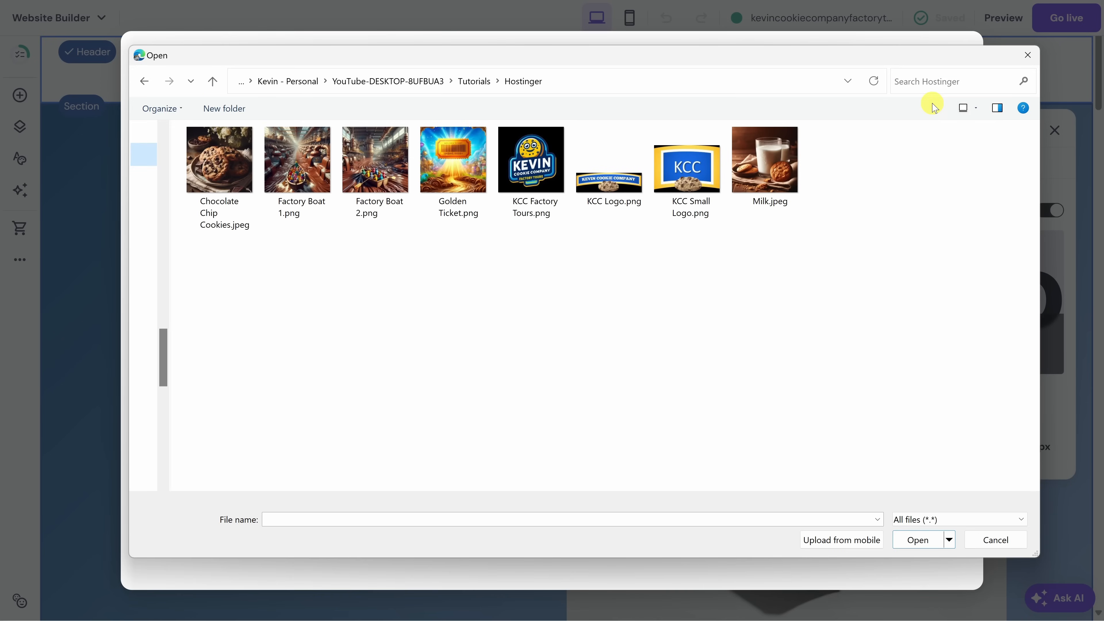
pyautogui.doubleClick(695, 171)
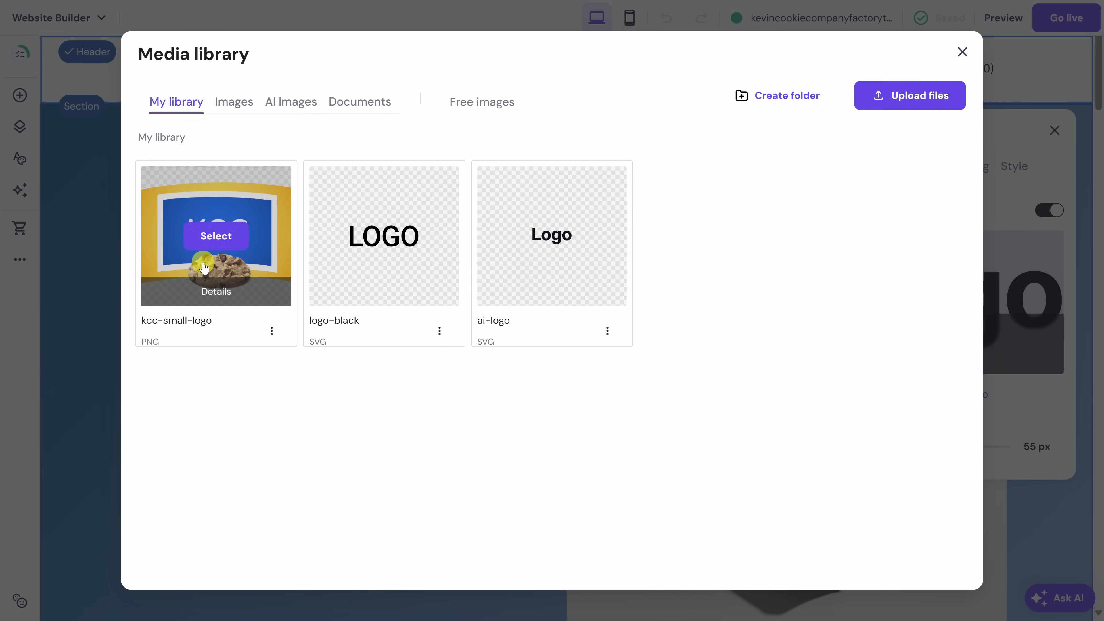
pyautogui.click(221, 245)
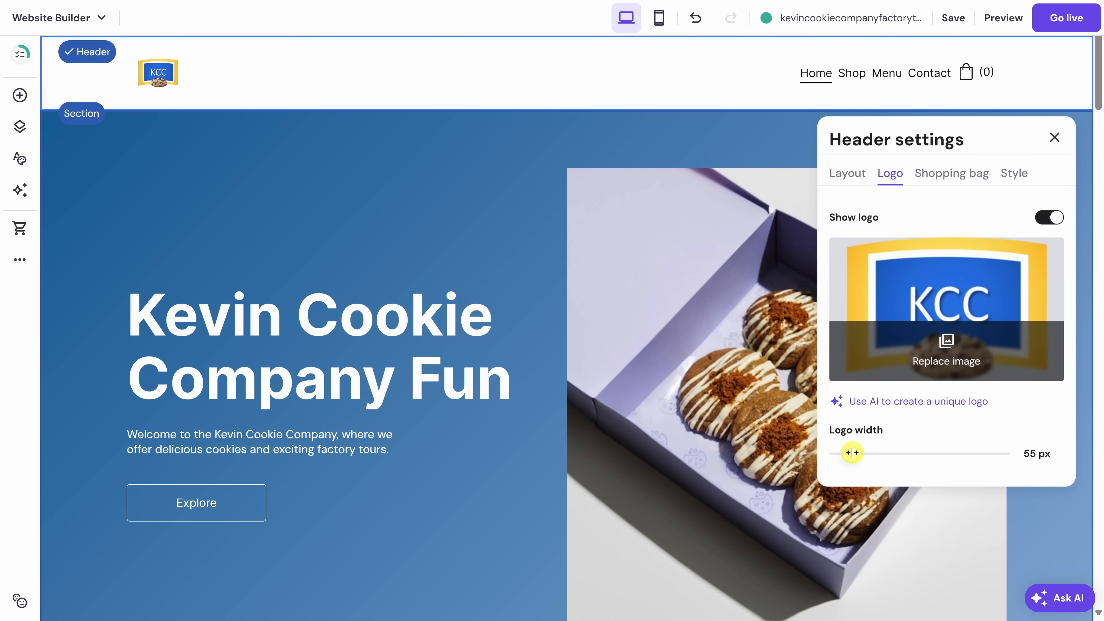
pyautogui.moveTo(852, 452); pyautogui.dragTo(860, 453)
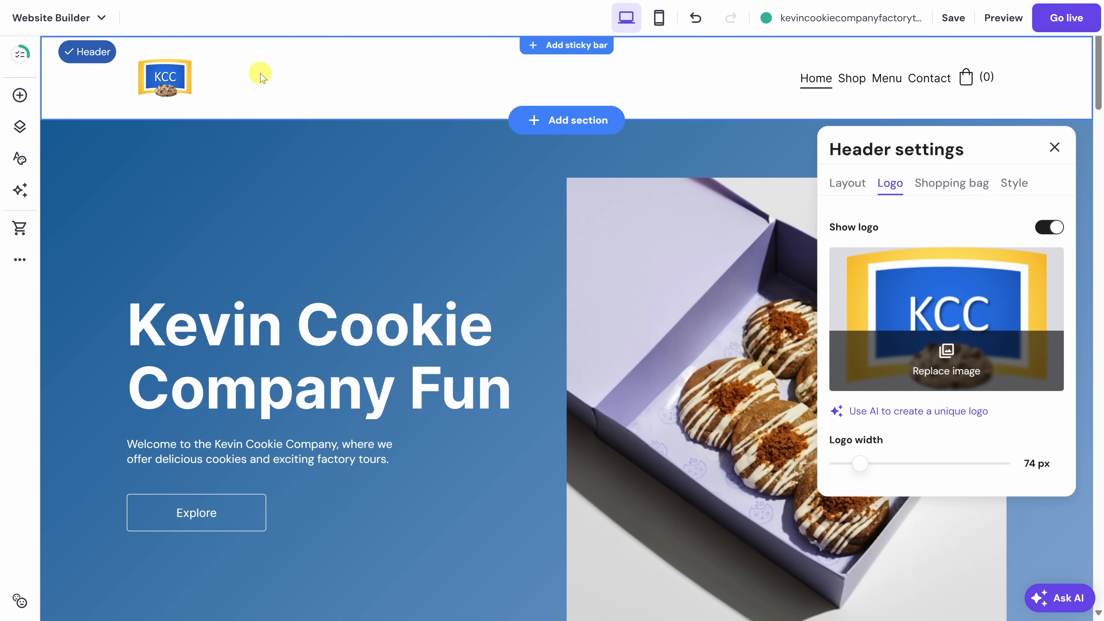
# Step: Set the link spacing in the header layout to 14 px
pyautogui.click(851, 185)
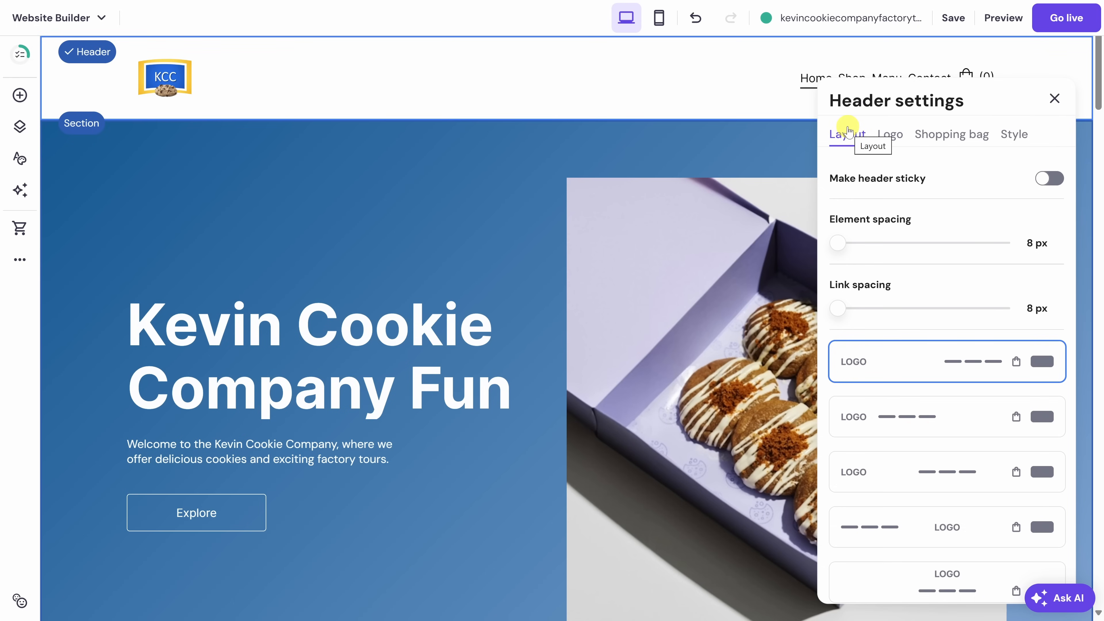
pyautogui.moveTo(838, 309)
pyautogui.mouseDown()
pyautogui.moveTo(928, 309)
pyautogui.moveTo(856, 307)
pyautogui.mouseUp()
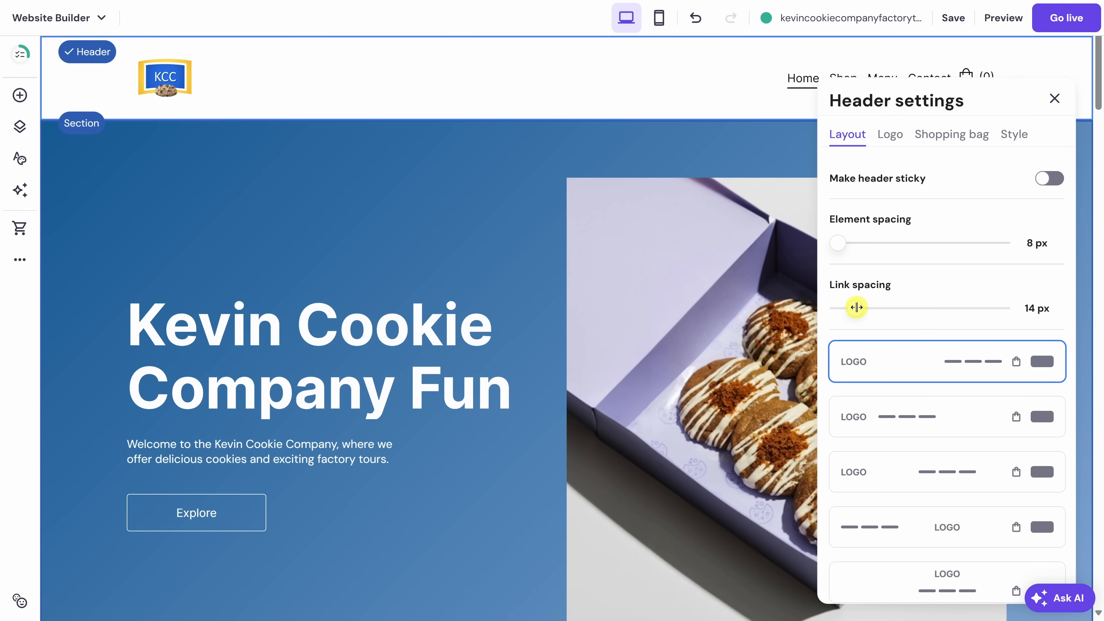
# Step: Try the header layouts with the logo centered and with the logo above the links, and restore the original layout
pyautogui.scroll(-2, 908, 383)
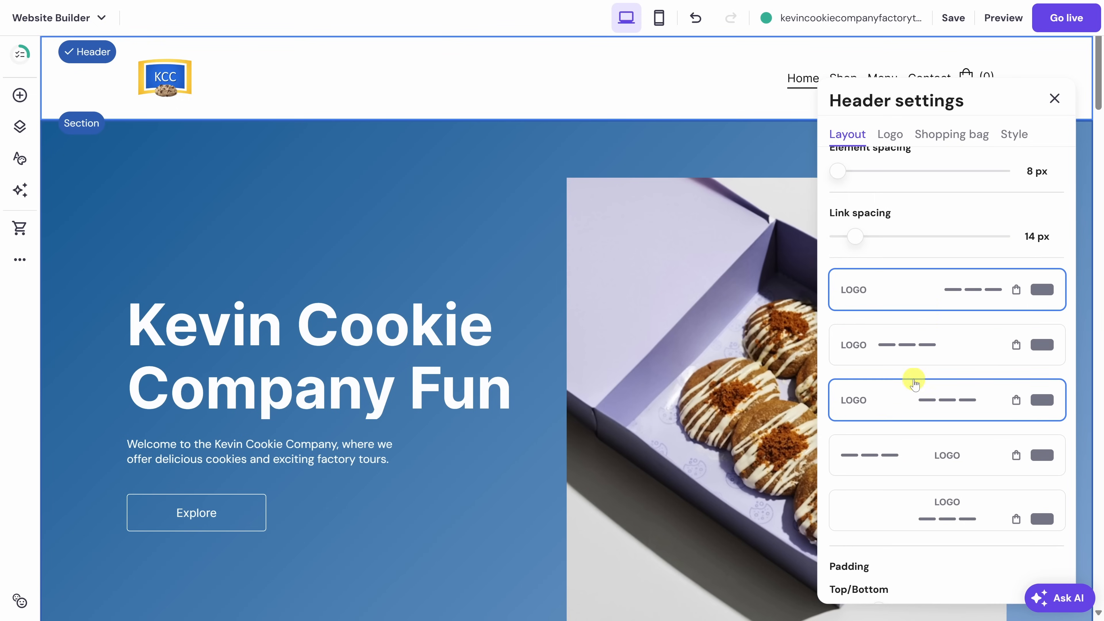
pyautogui.click(948, 456)
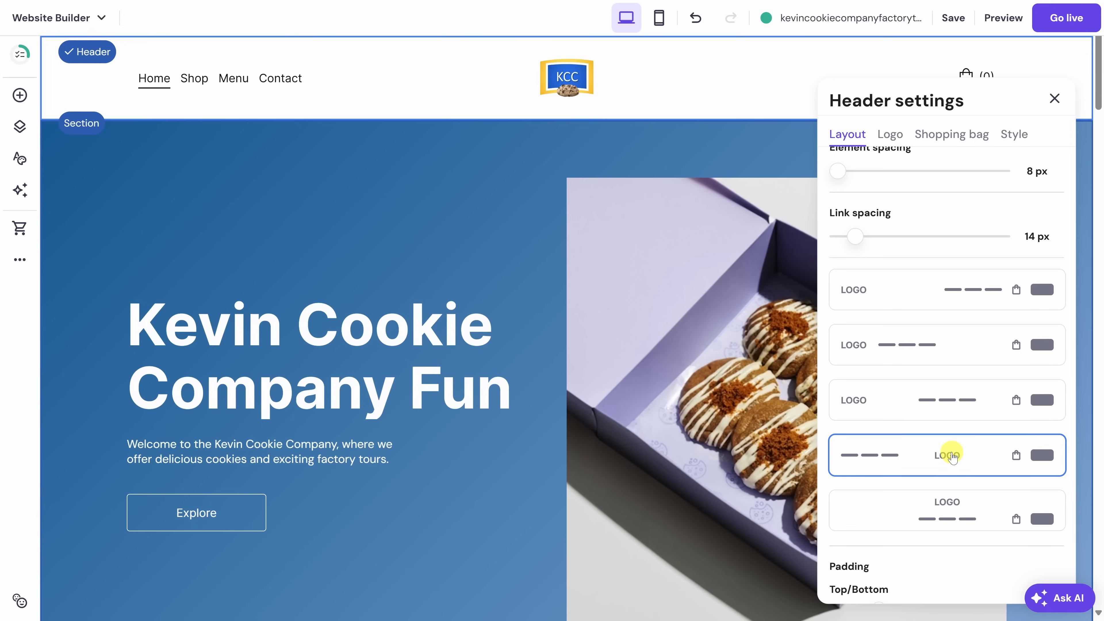
pyautogui.click(903, 511)
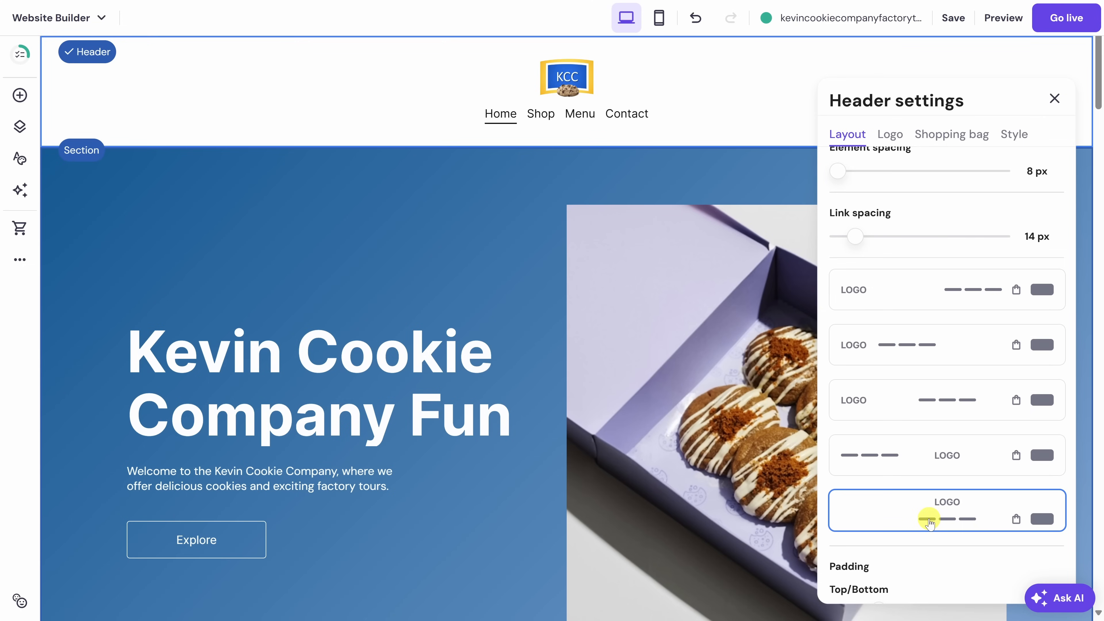
pyautogui.click(908, 291)
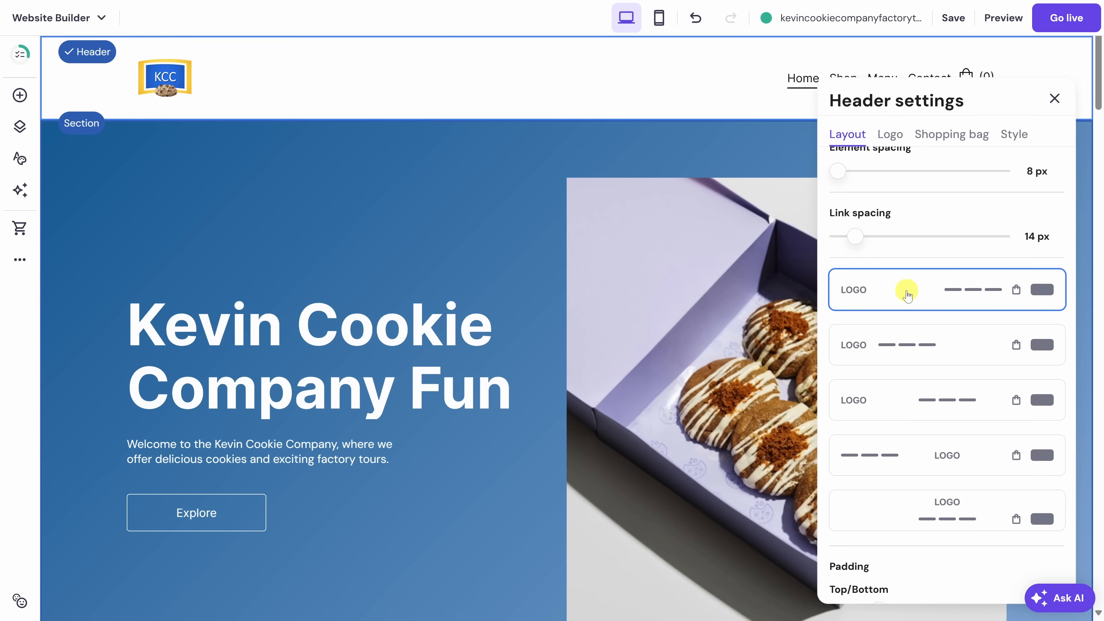
# Step: Review the header's padding, shopping bag and style settings, including the style element choices, and close the header settings
pyautogui.scroll(-1, 907, 295)
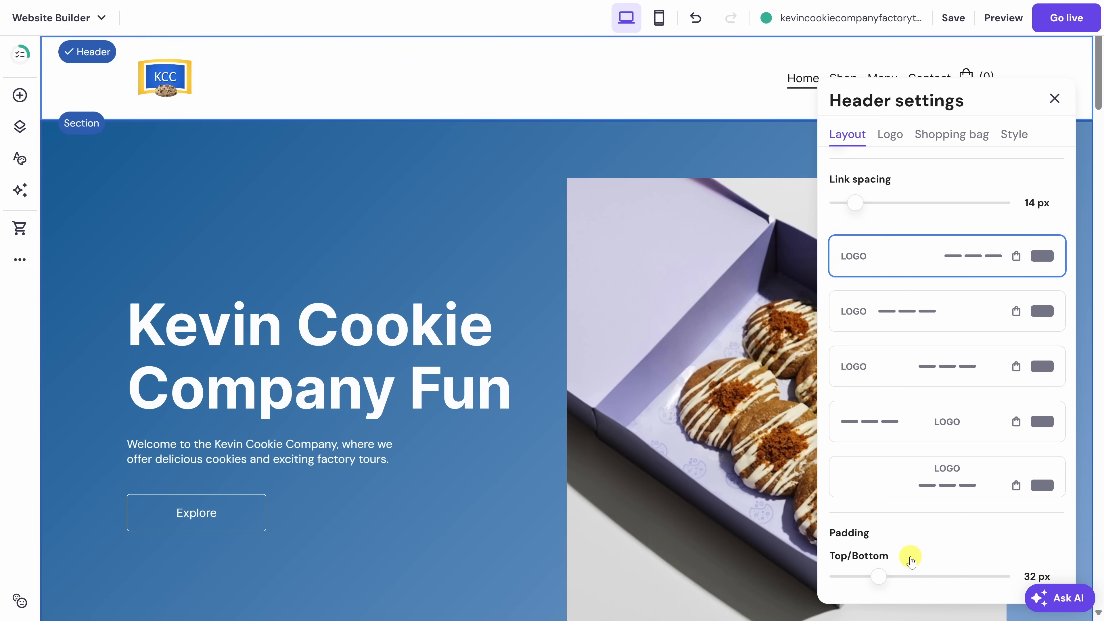
pyautogui.click(952, 135)
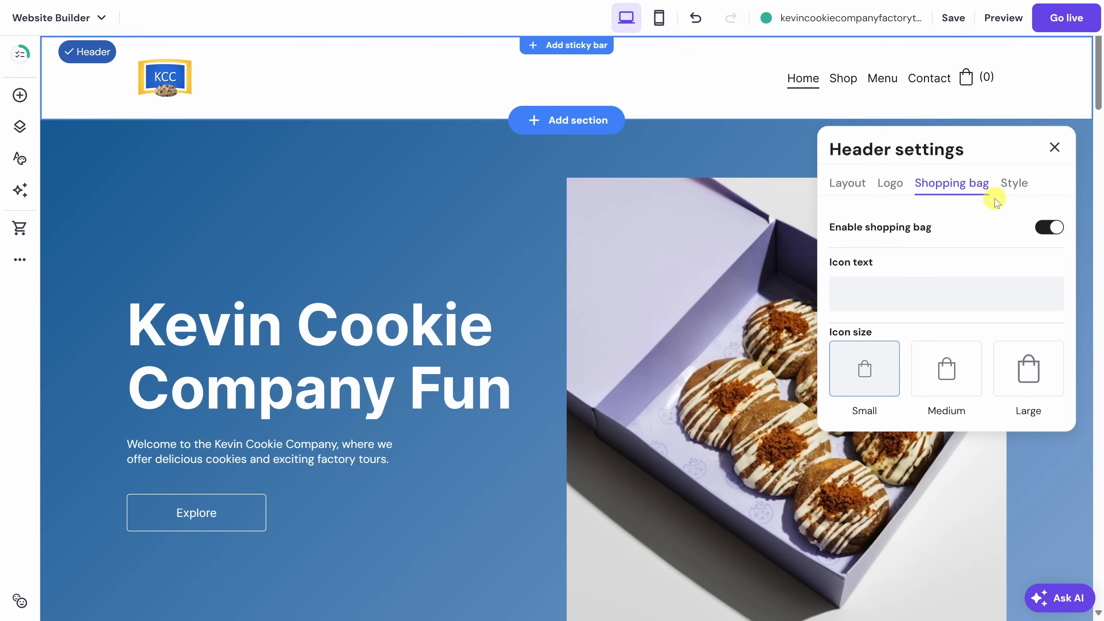
pyautogui.click(1017, 184)
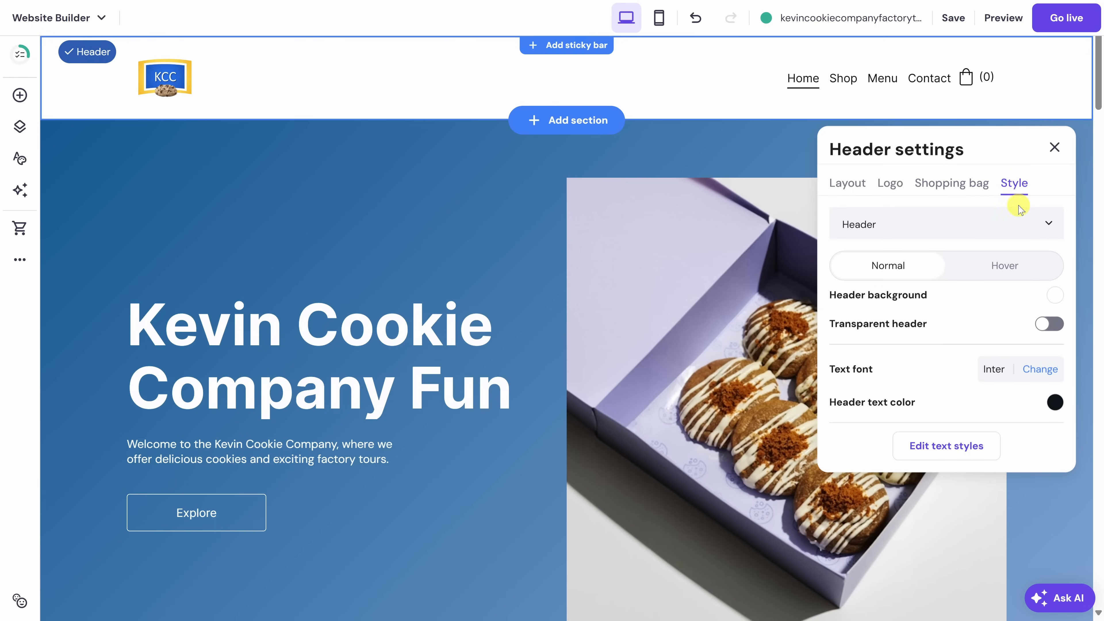
pyautogui.click(1017, 222)
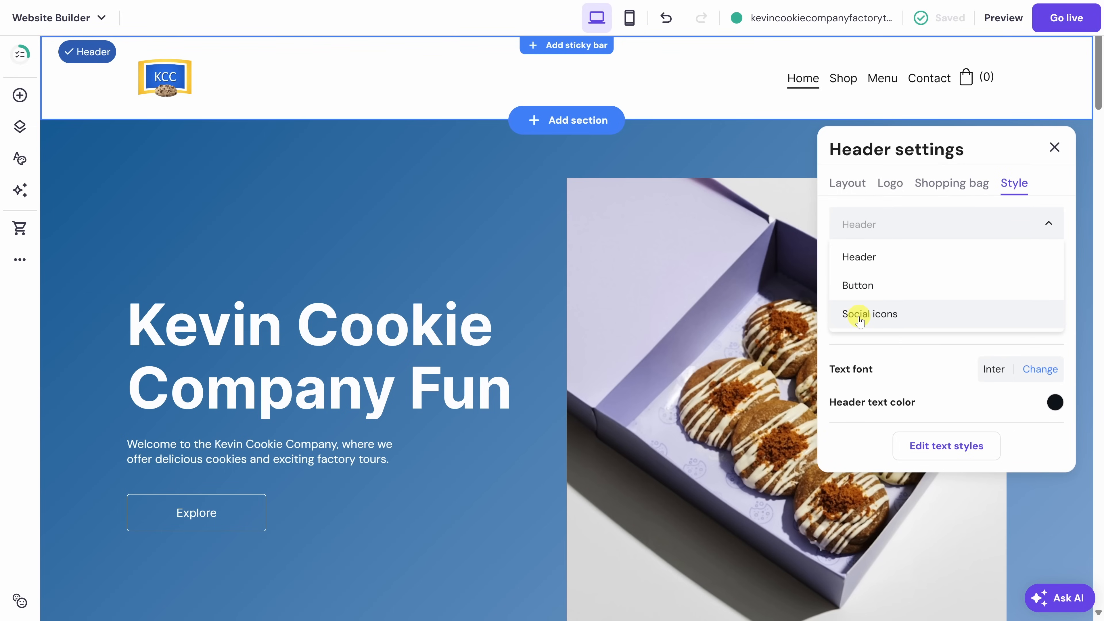
pyautogui.click(1056, 185)
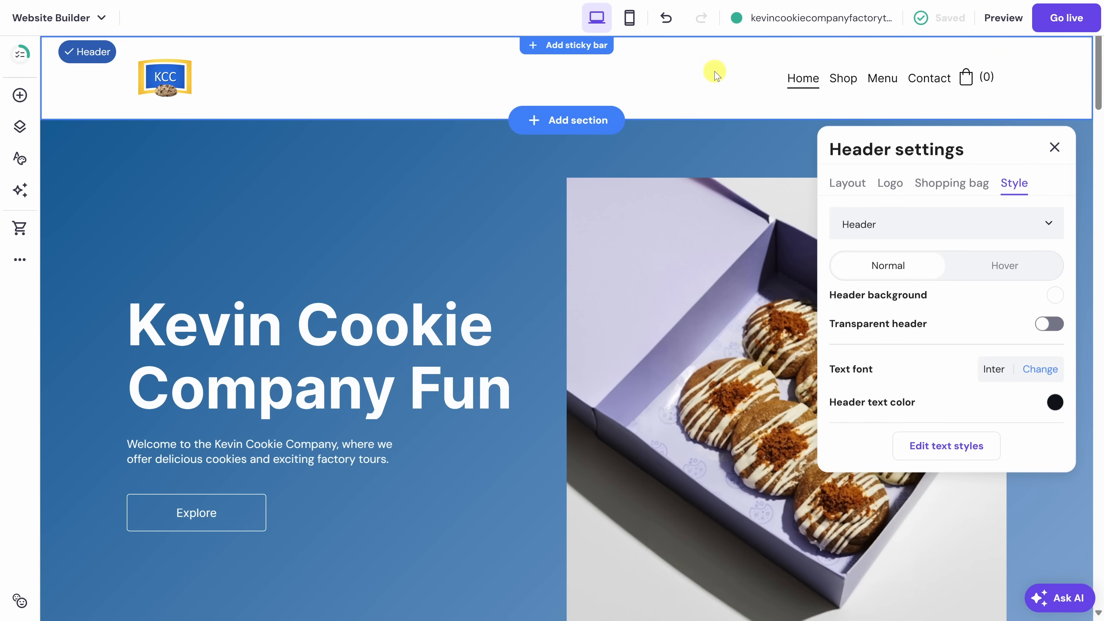
pyautogui.click(1054, 148)
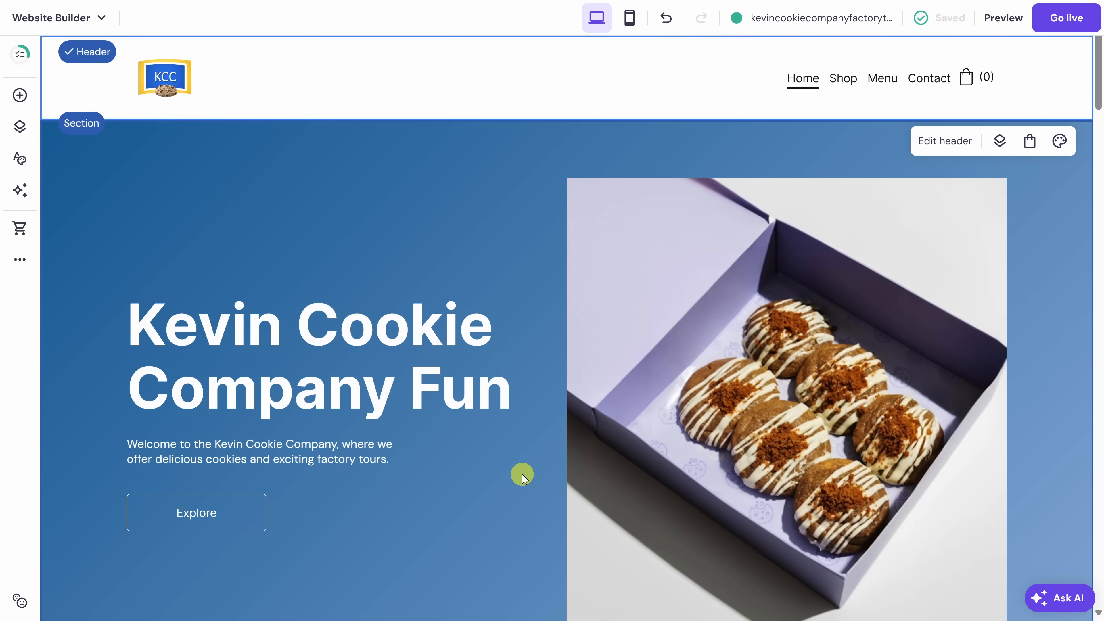
# Step: Generate AI images for the hero section from the description "cookie factory with a chocolate river" in the Enhance style
pyautogui.click(411, 167)
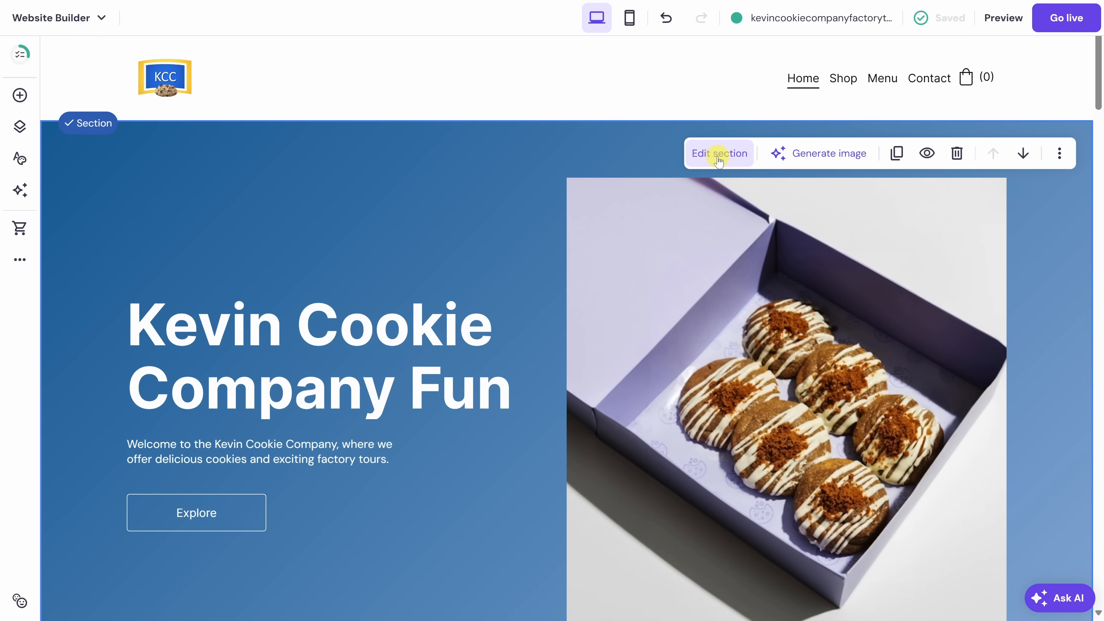
pyautogui.click(827, 163)
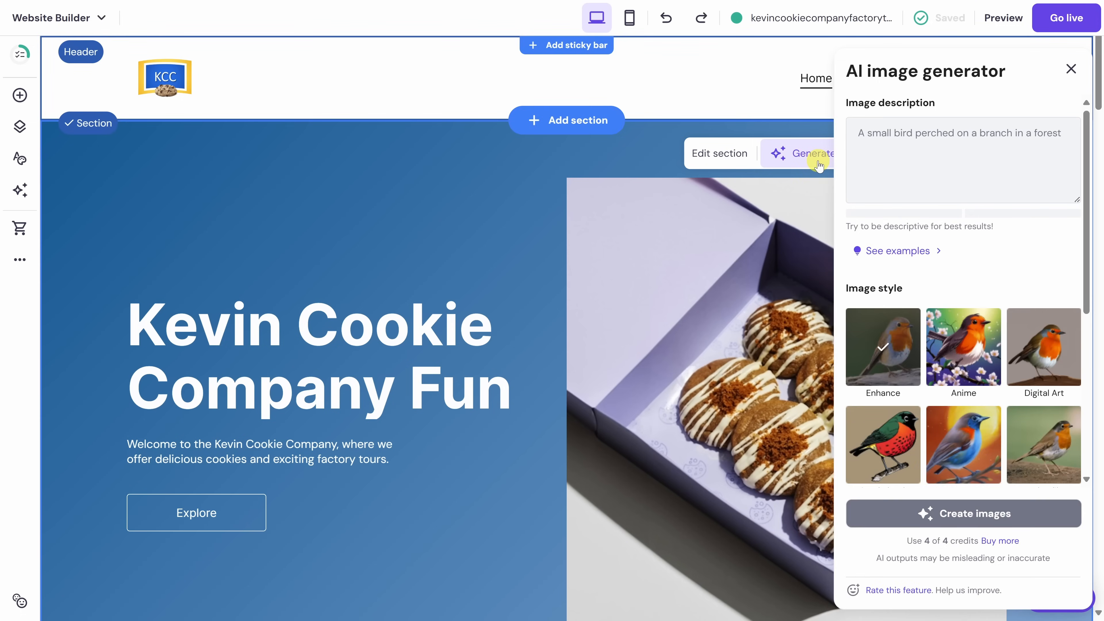
pyautogui.click(900, 137)
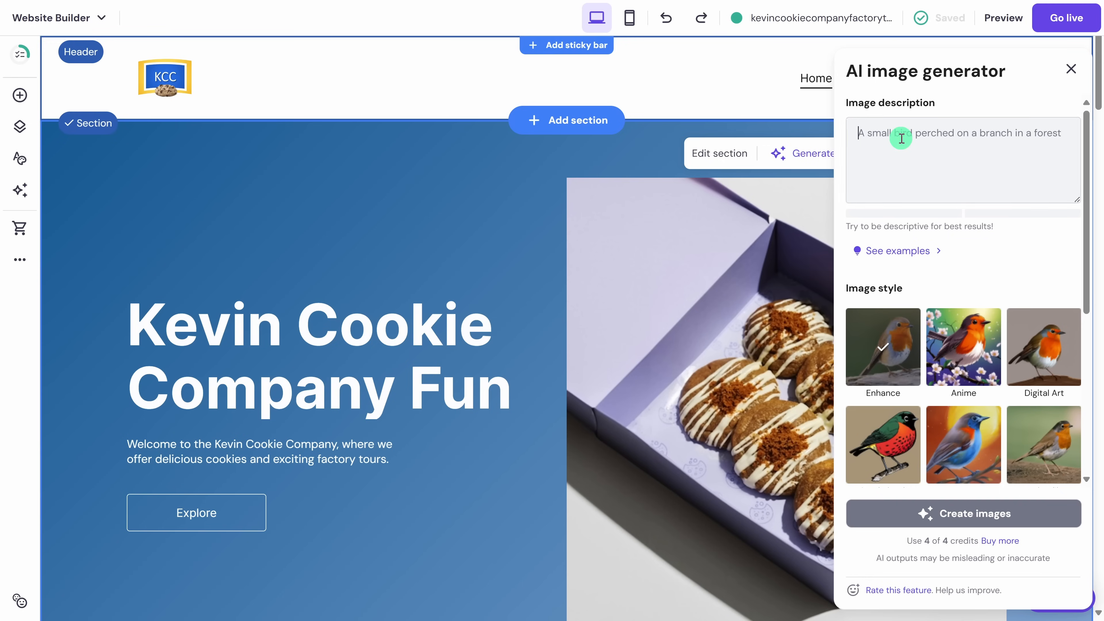
pyautogui.write('cookie factory with a chocolate river')
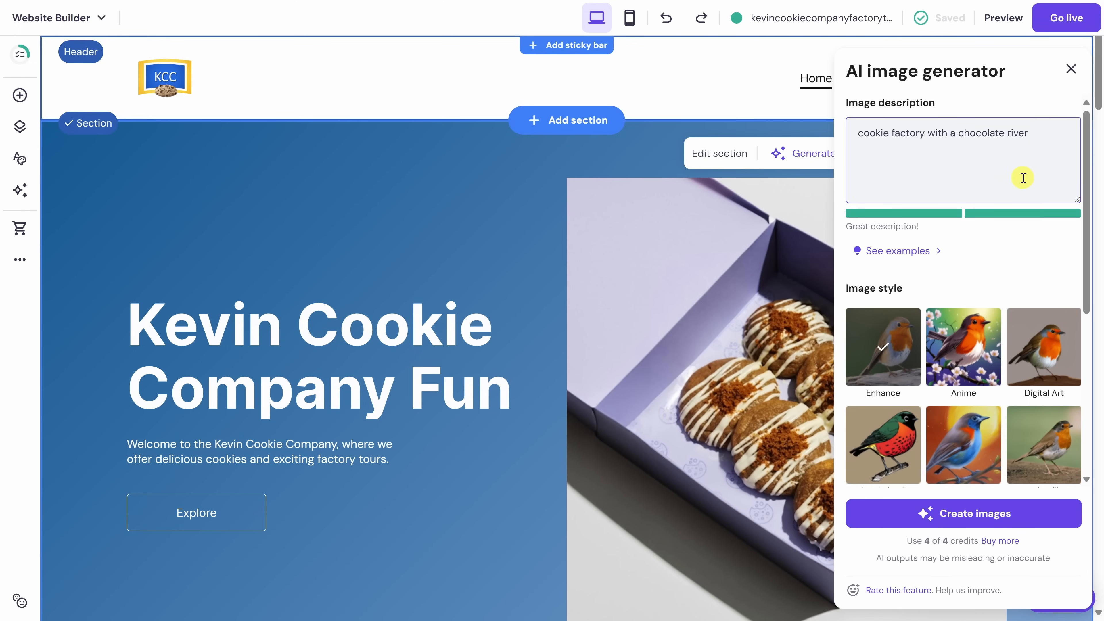
pyautogui.click(970, 525)
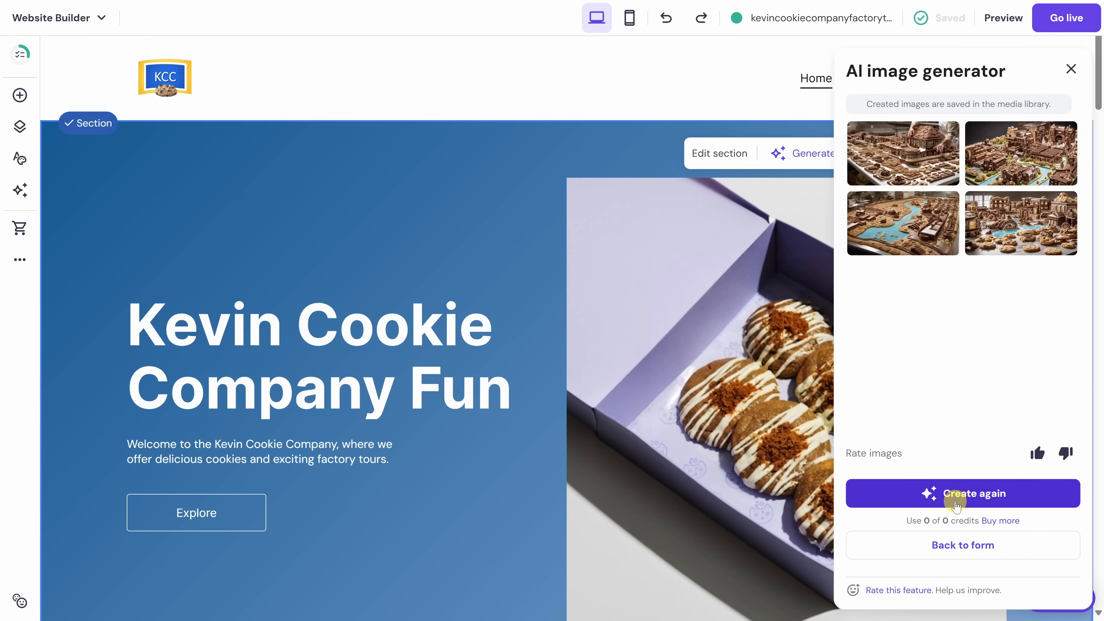
# Step: Apply the generated image of a cookie landscape with a winding blue river as the hero section's background and close the image generator
pyautogui.click(918, 251)
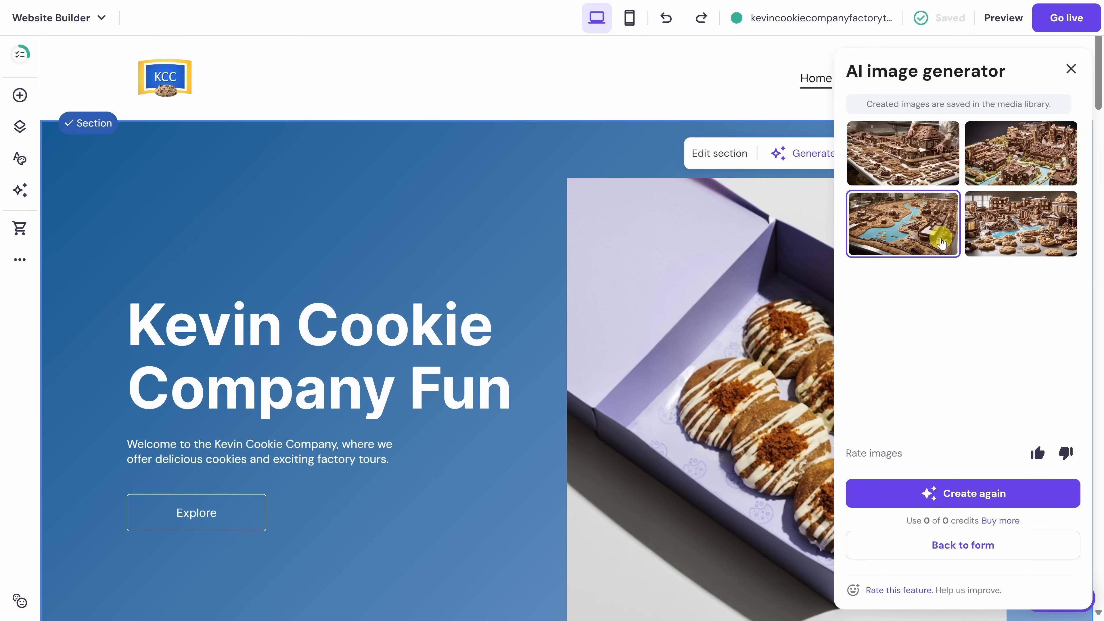
pyautogui.click(886, 239)
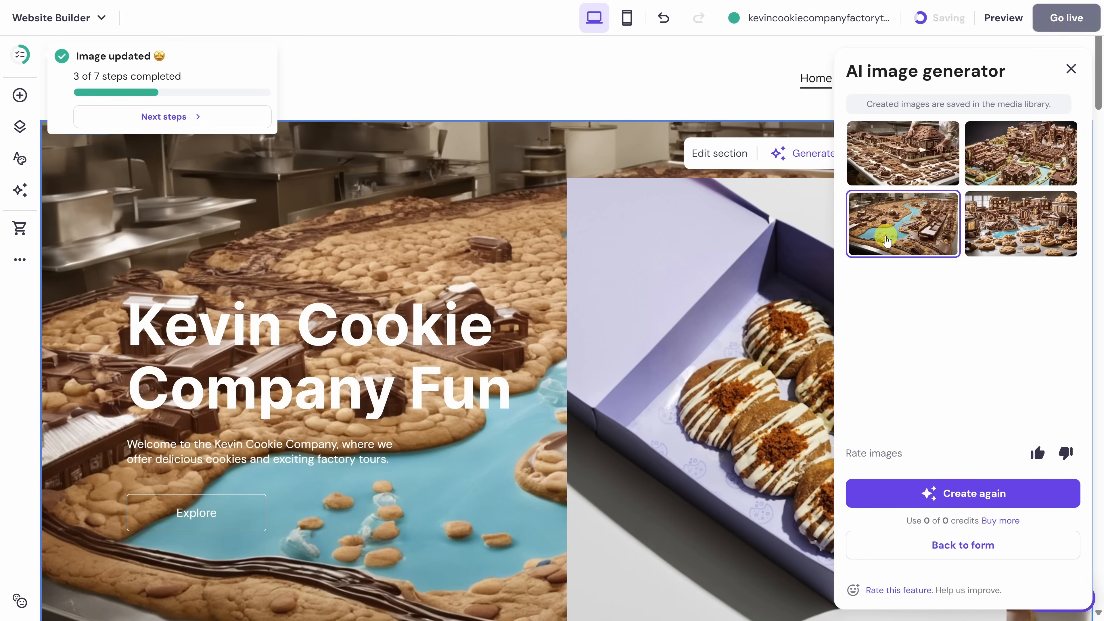
pyautogui.click(1071, 70)
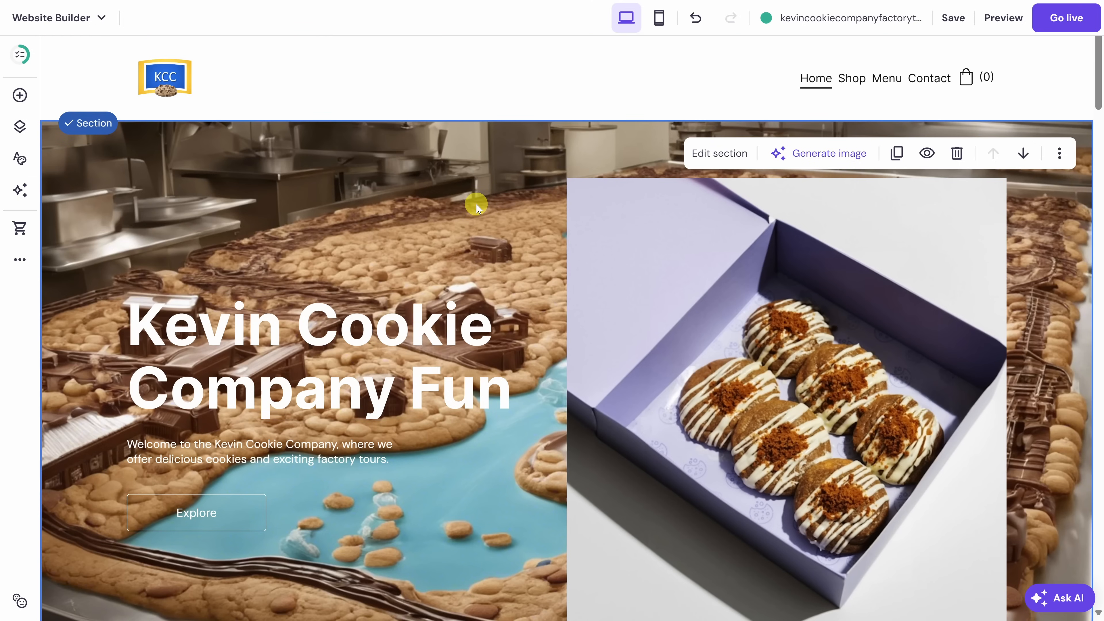
# Step: Replace the hero section's background with the generated chocolate factory image from the media library, the one named generated-fd3Fdsf32F…
pyautogui.click(721, 157)
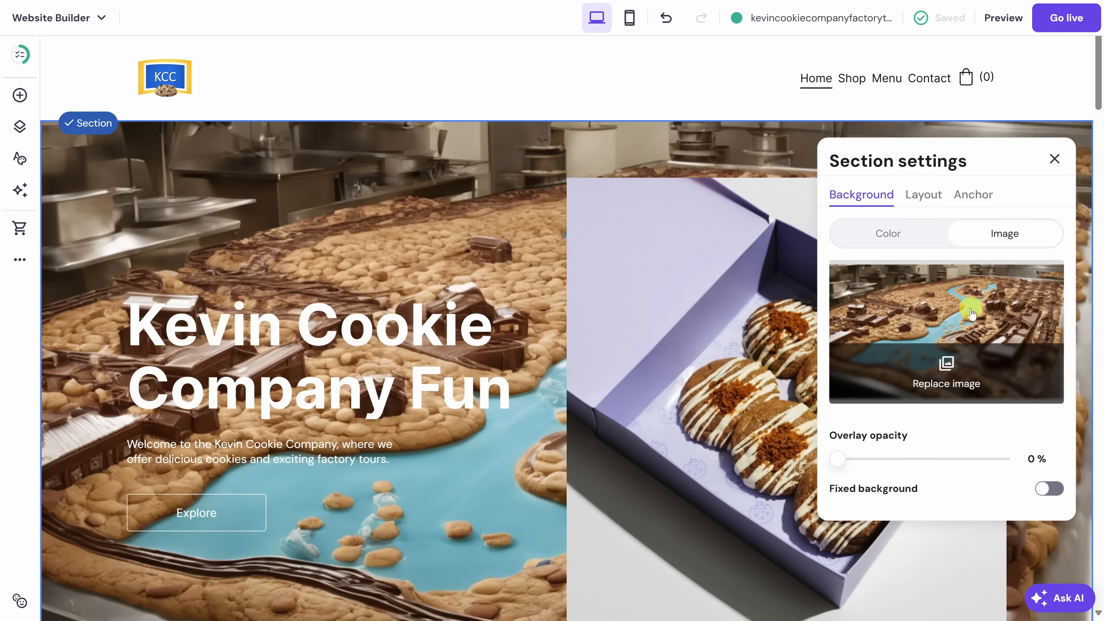
pyautogui.click(947, 367)
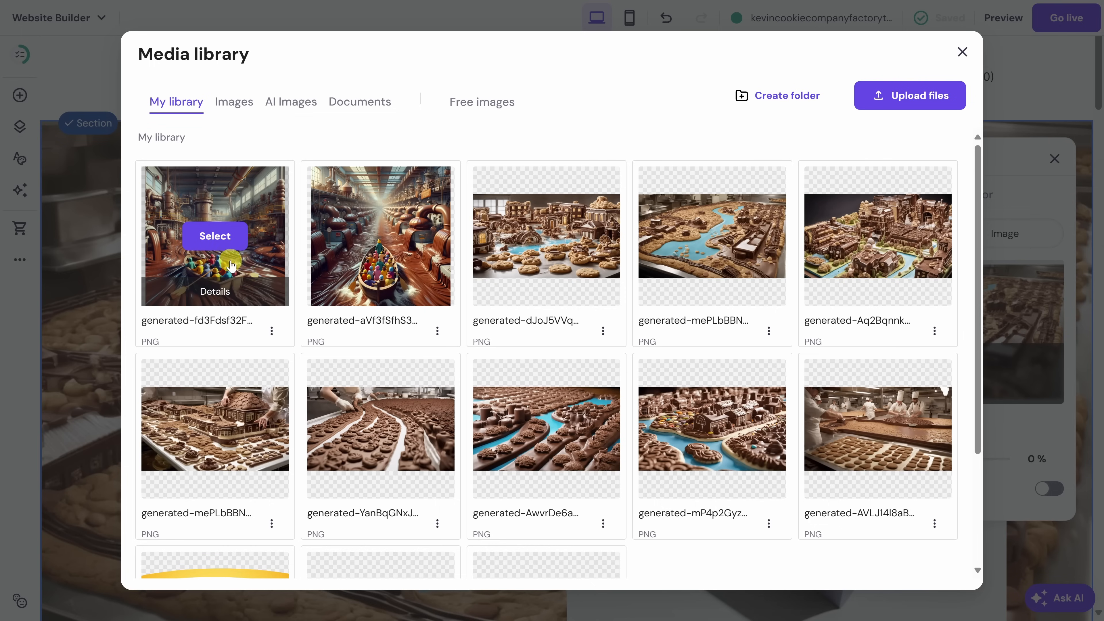
pyautogui.click(221, 243)
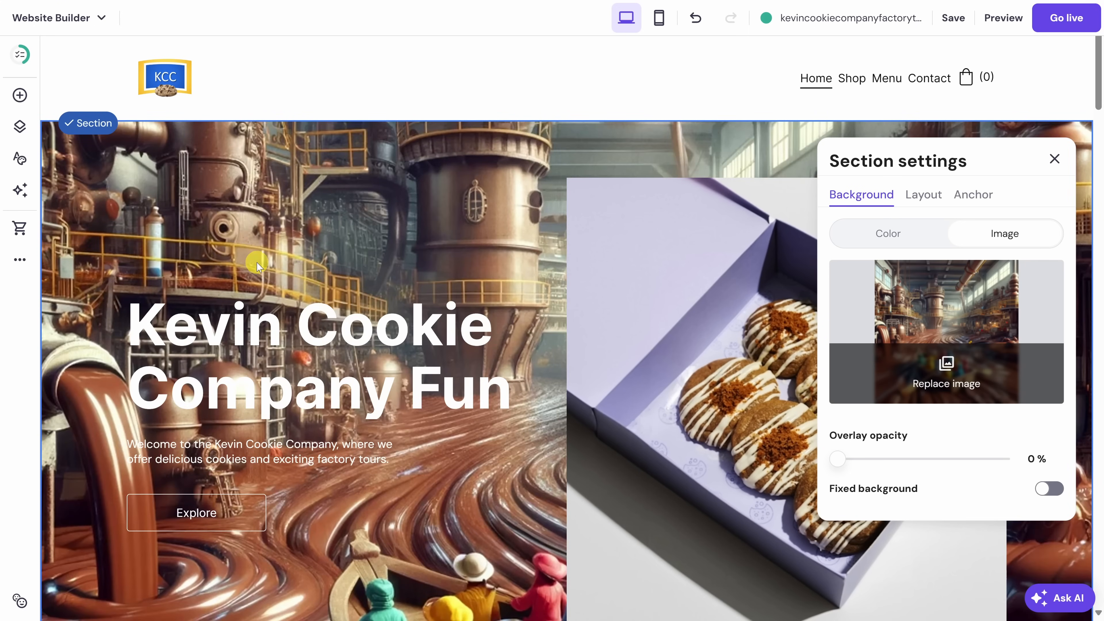
pyautogui.scroll(-3, 278, 300)
pyautogui.scroll(3, 363, 390)
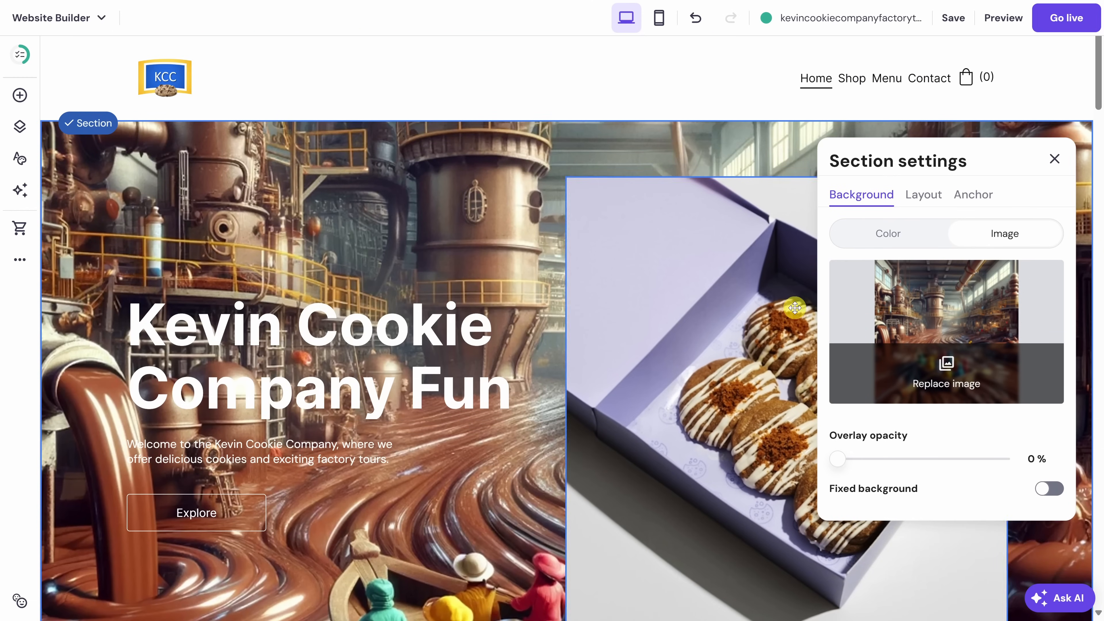
# Step: Set the hero background's overlay opacity to 55 %, enable Fixed background and check the scrolling effect before closing the section settings
pyautogui.moveTo(840, 456); pyautogui.dragTo(932, 455)
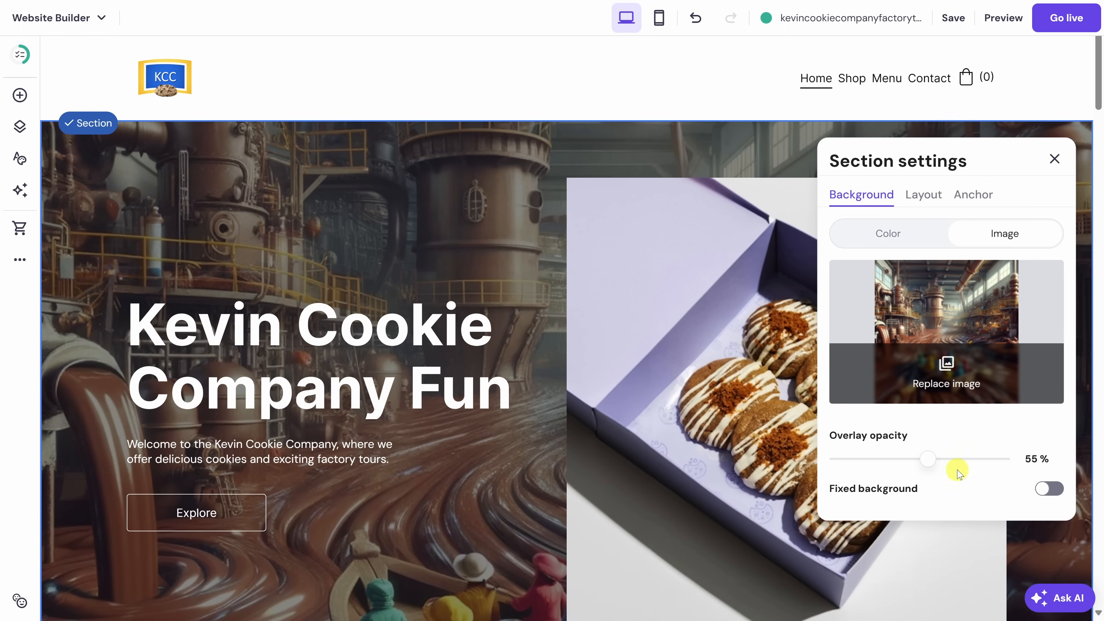
pyautogui.click(1050, 490)
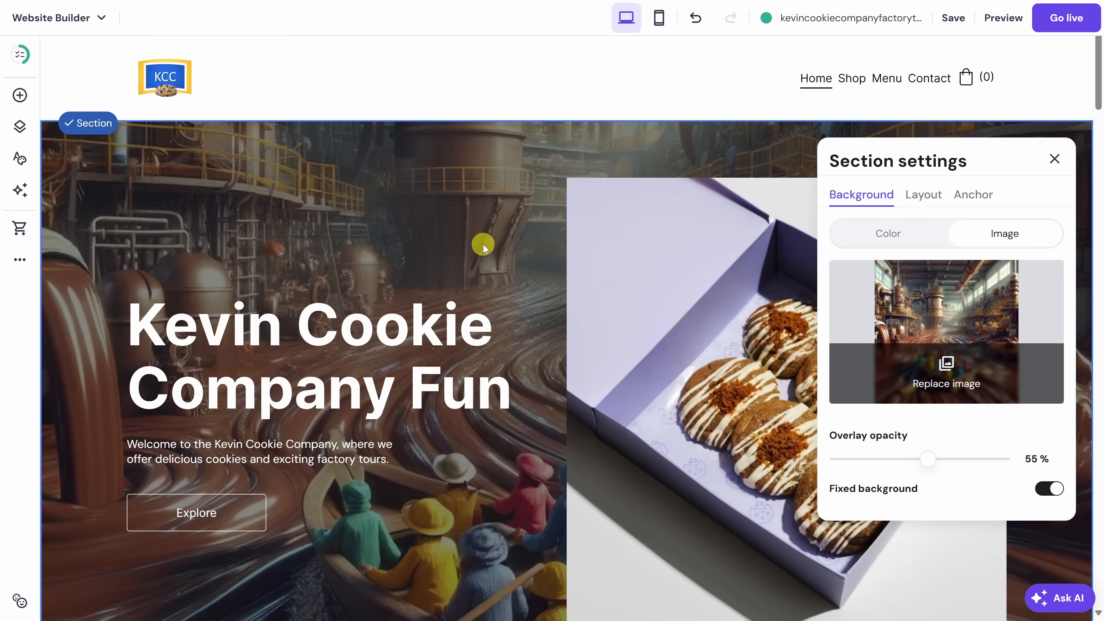
pyautogui.scroll(-8, 483, 246)
pyautogui.scroll(7, 489, 304)
pyautogui.scroll(-7, 486, 317)
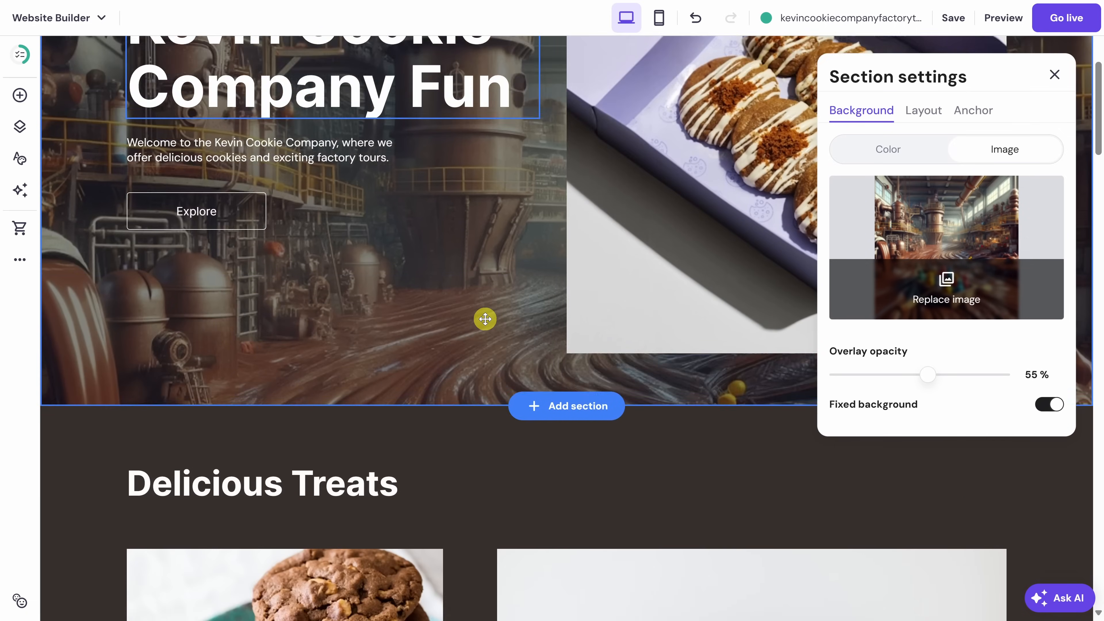
pyautogui.scroll(5, 485, 318)
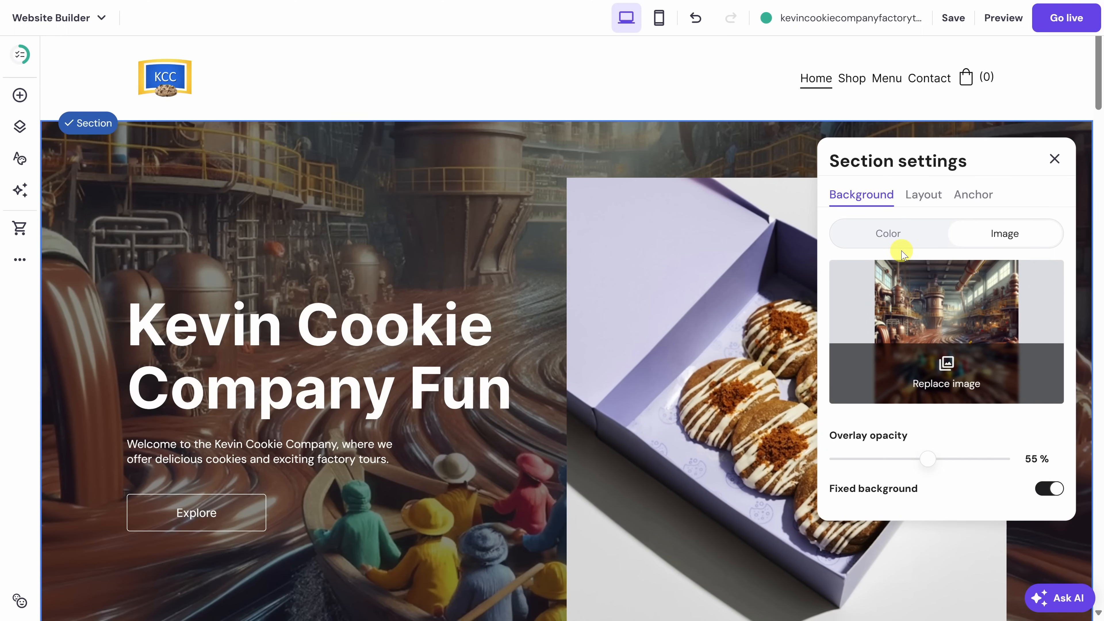
pyautogui.click(1054, 160)
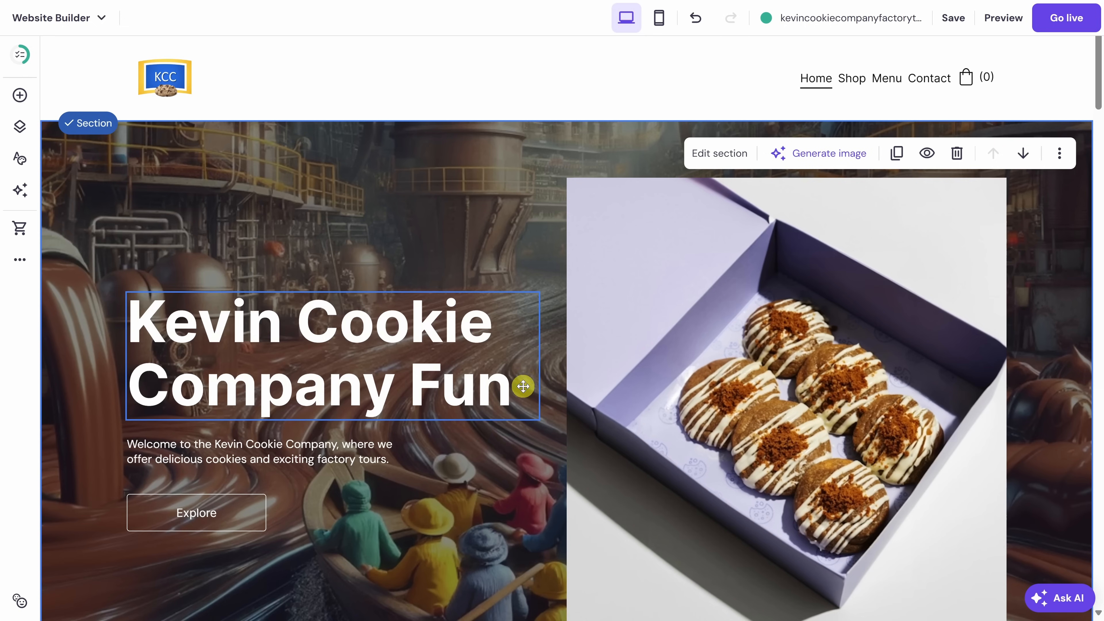
# Step: Change the hero heading to "Kevin Cookie Company Factory Tours" by replacing the word "Fun"
pyautogui.click(452, 381)
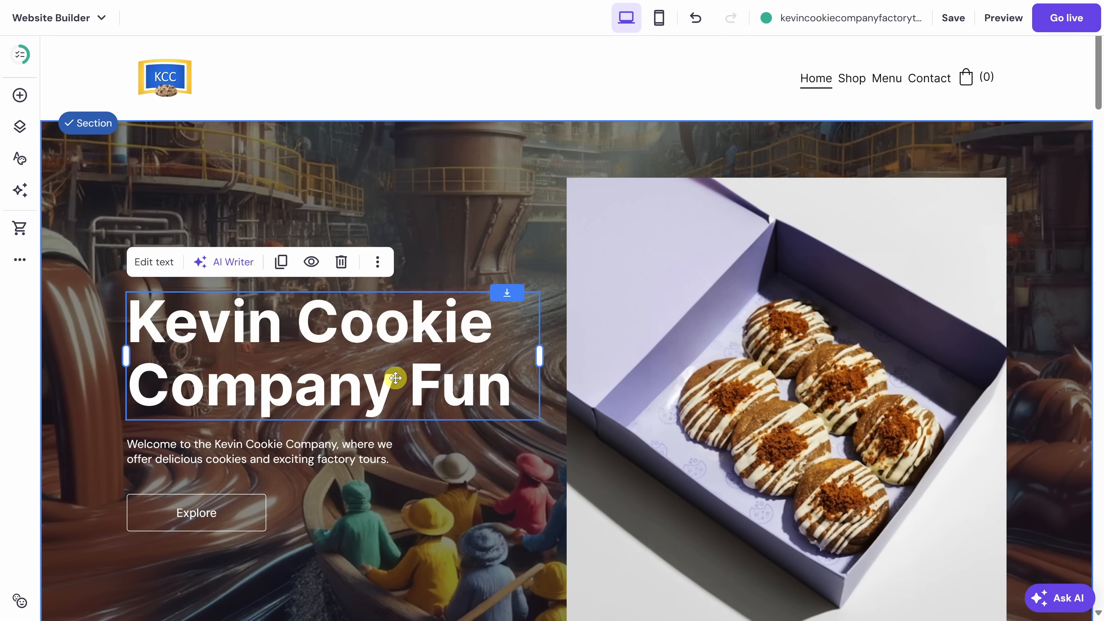
pyautogui.click(152, 266)
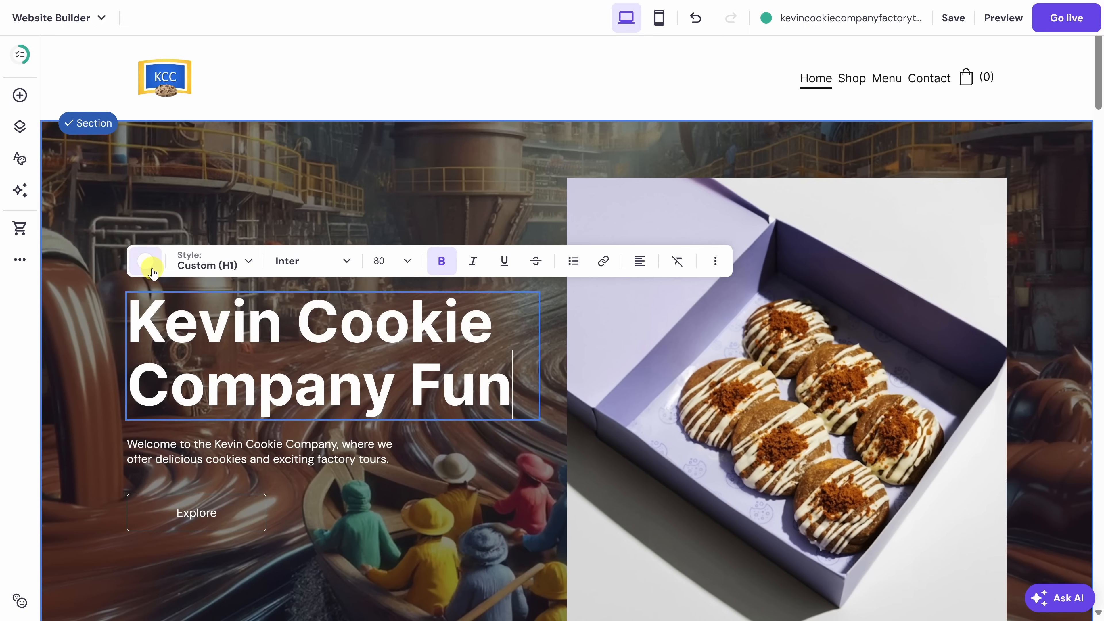
pyautogui.click(514, 380)
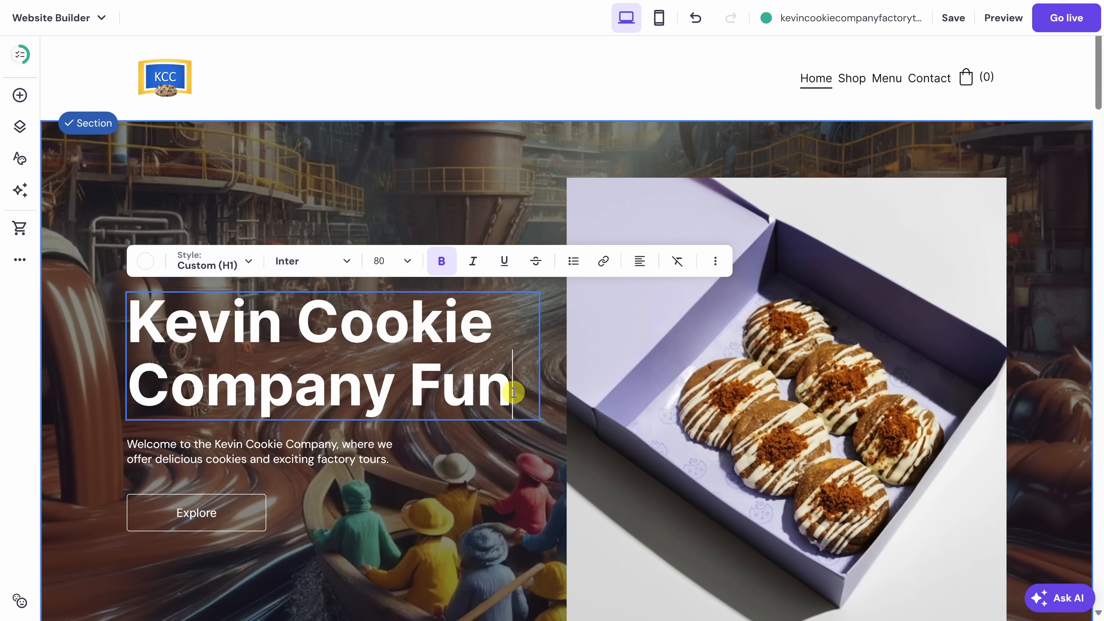
pyautogui.press('BackSpace')
pyautogui.press('BackSpace')
pyautogui.write('a')
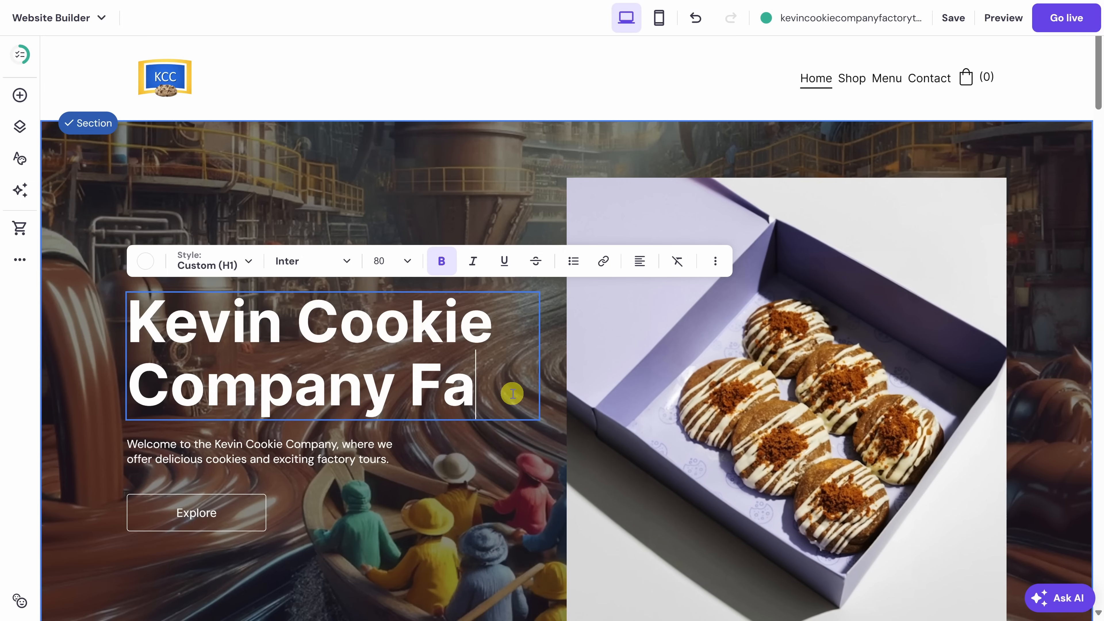
pyautogui.write('ctory Tours')
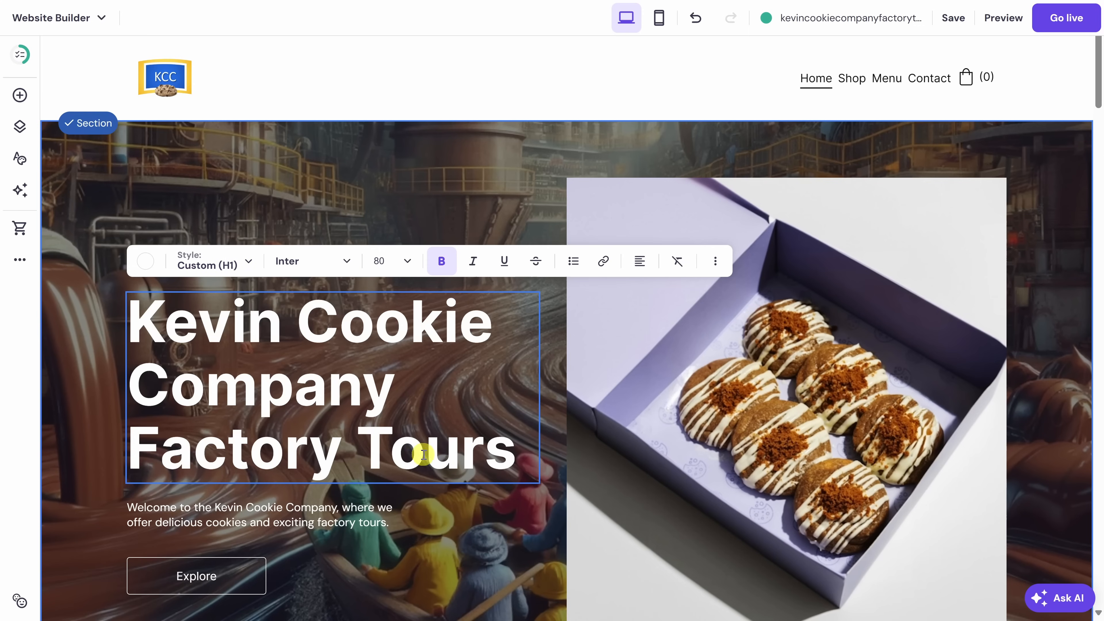
# Step: Set the font size of "Kevin Cookie Company" in the hero heading to 32
pyautogui.moveTo(399, 390); pyautogui.dragTo(140, 313)
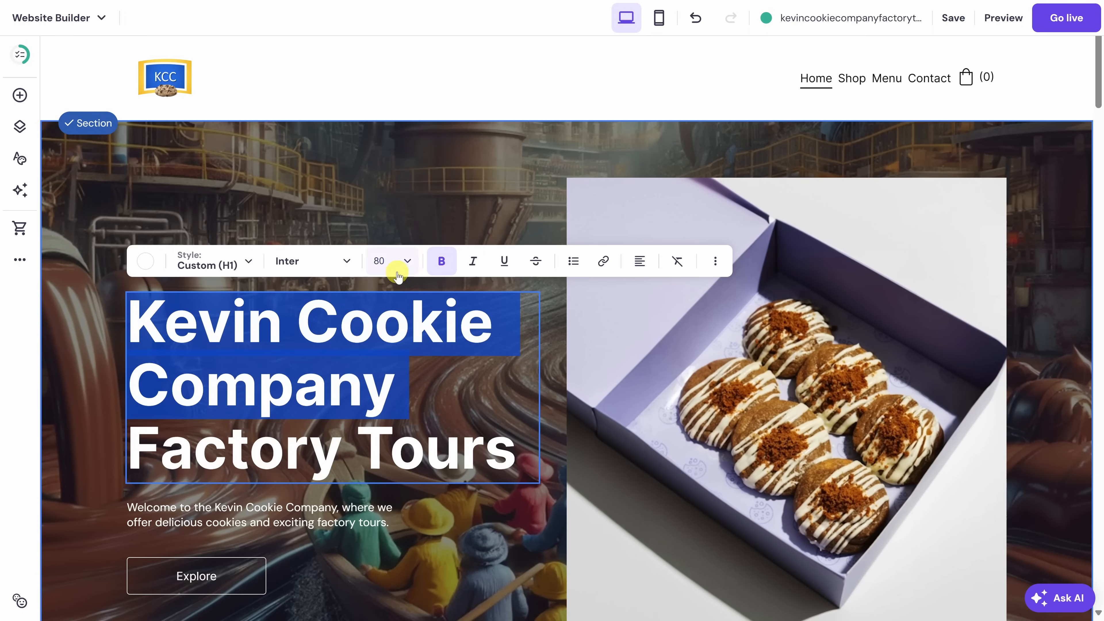
pyautogui.click(408, 262)
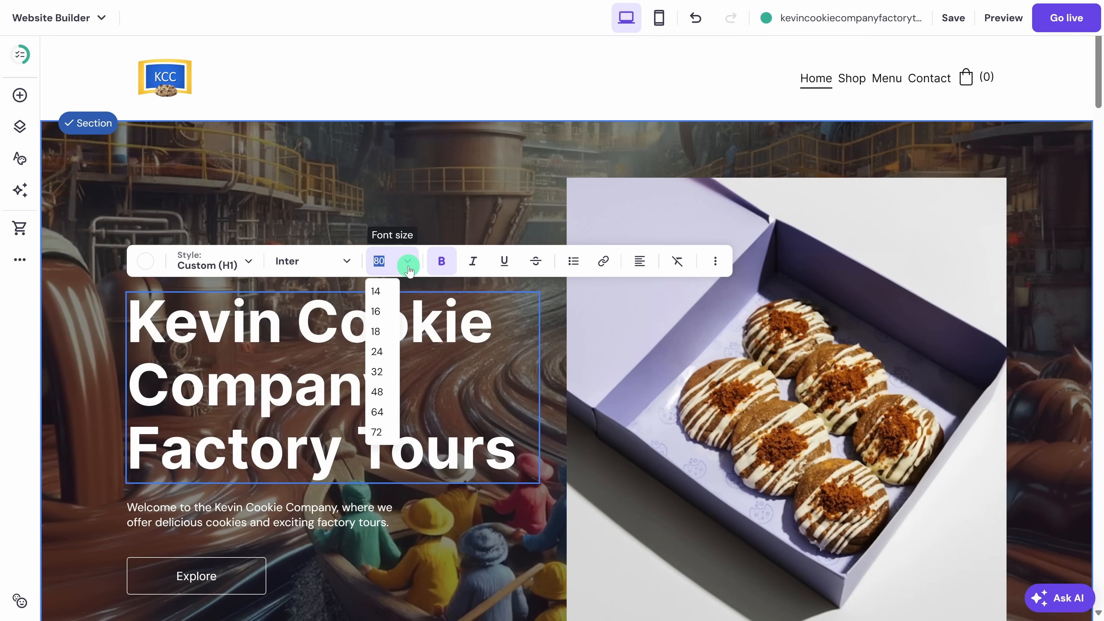
pyautogui.click(381, 370)
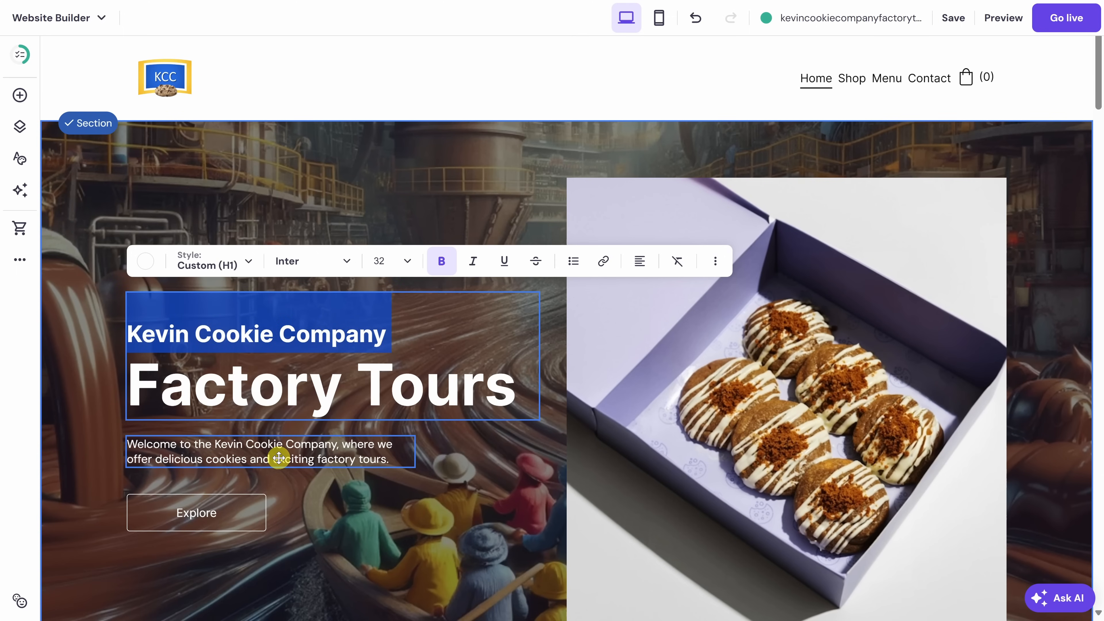
# Step: Change the text of the hero section's Explore button to "Buy Tickets"
pyautogui.click(248, 513)
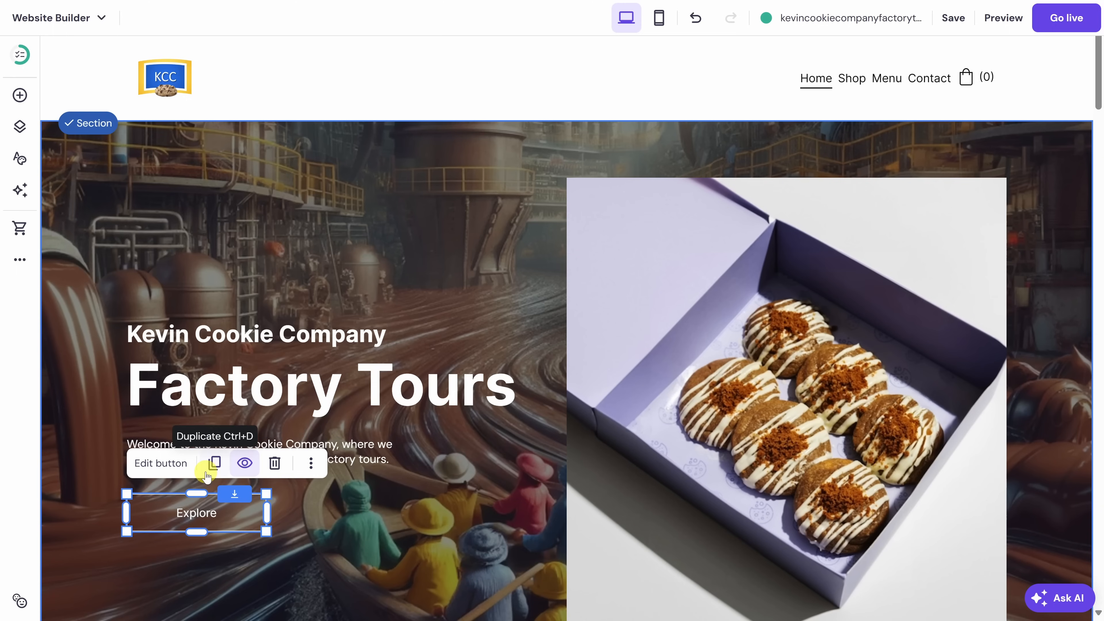
pyautogui.click(155, 474)
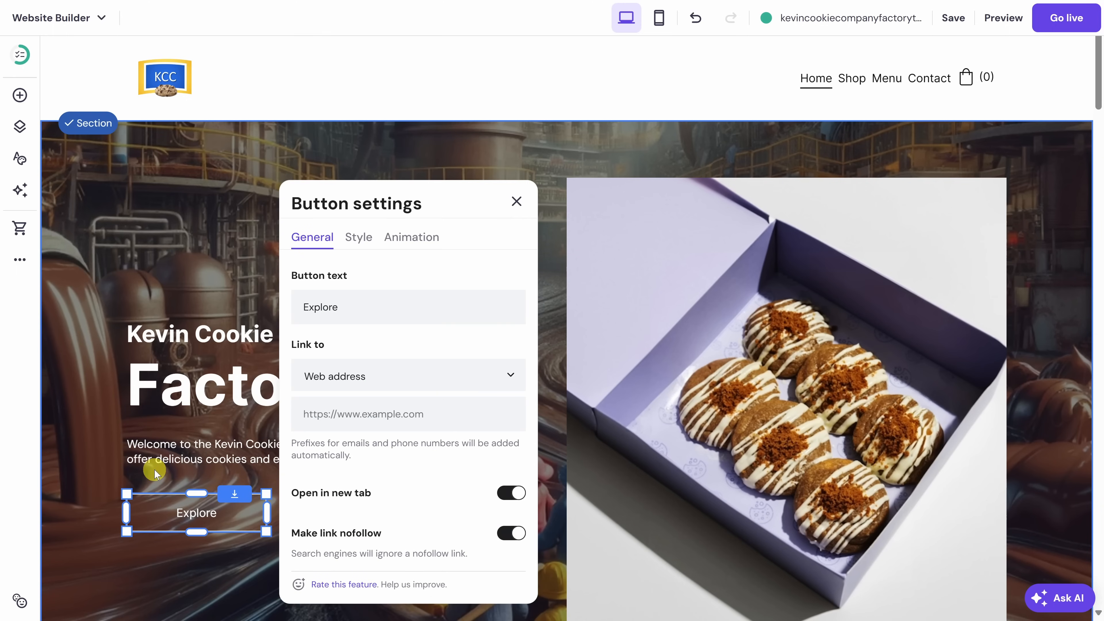
pyautogui.click(367, 315)
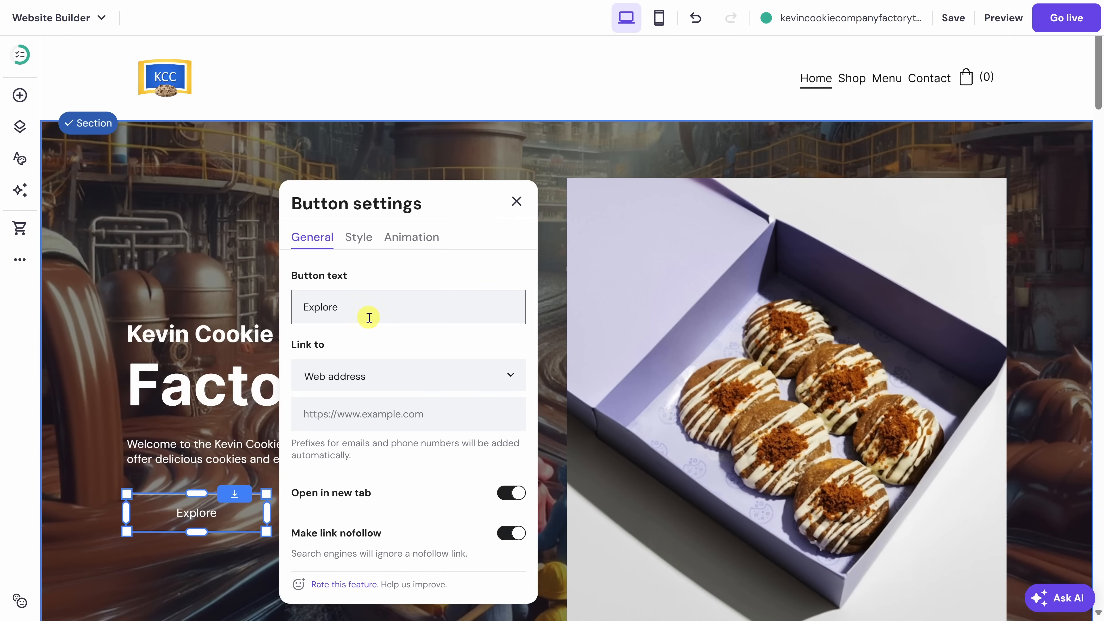
pyautogui.moveTo(295, 308); pyautogui.dragTo(341, 307)
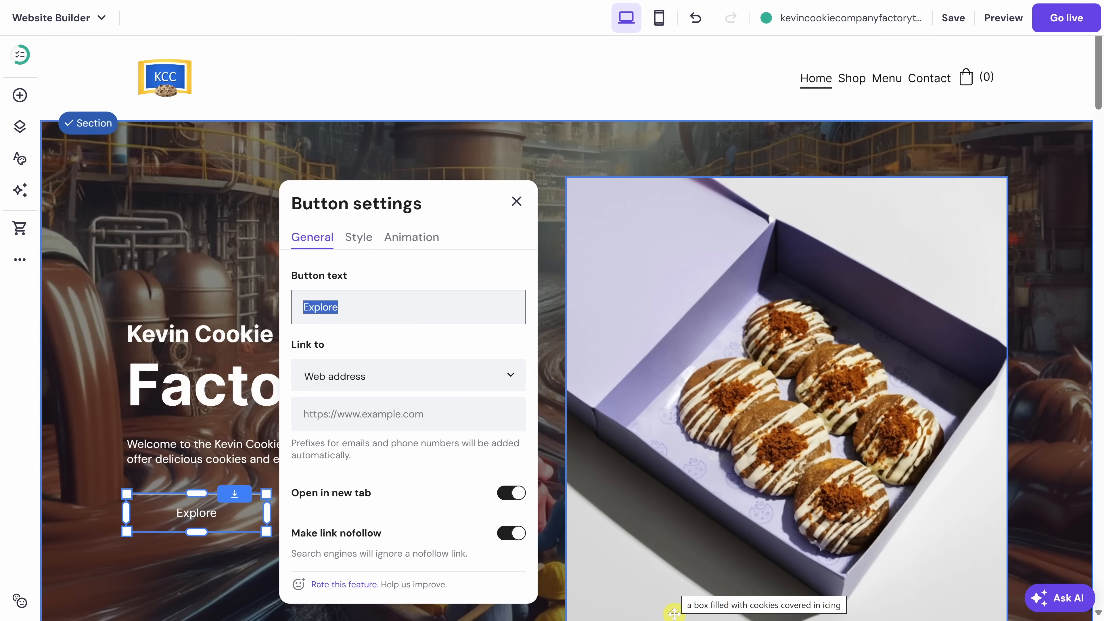
pyautogui.write('Buy Tickets')
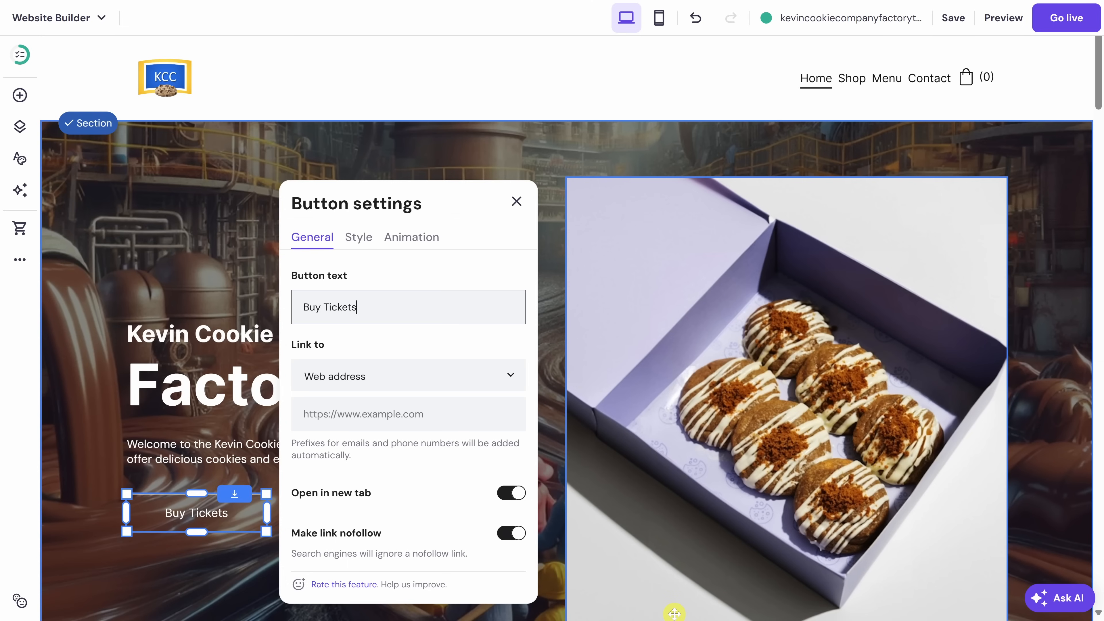
pyautogui.scroll(-2, 434, 352)
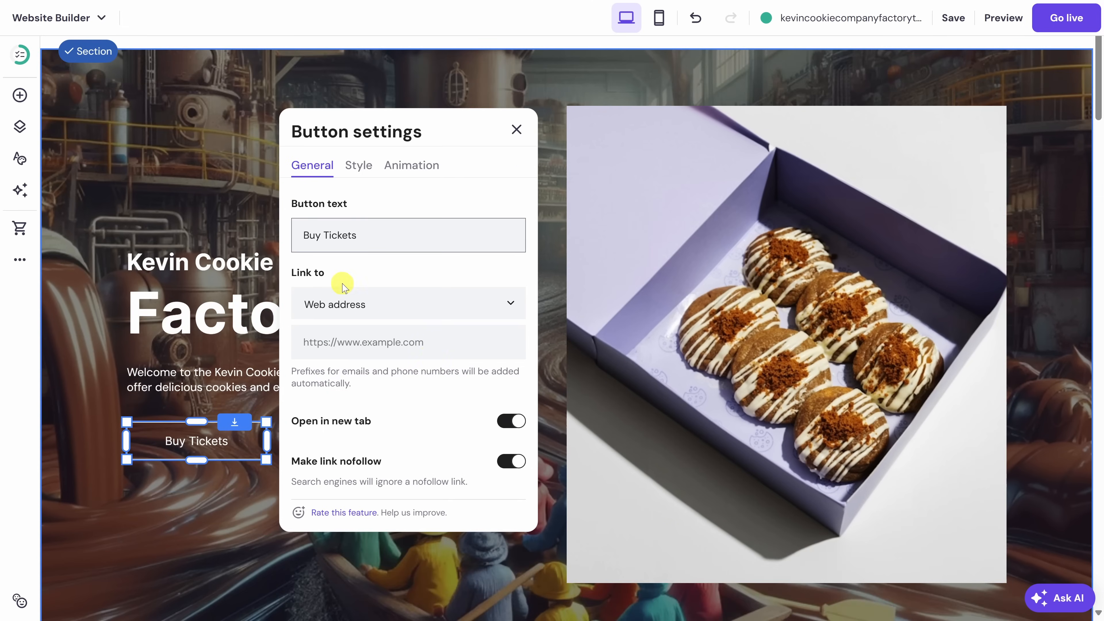
pyautogui.scroll(2, 367, 306)
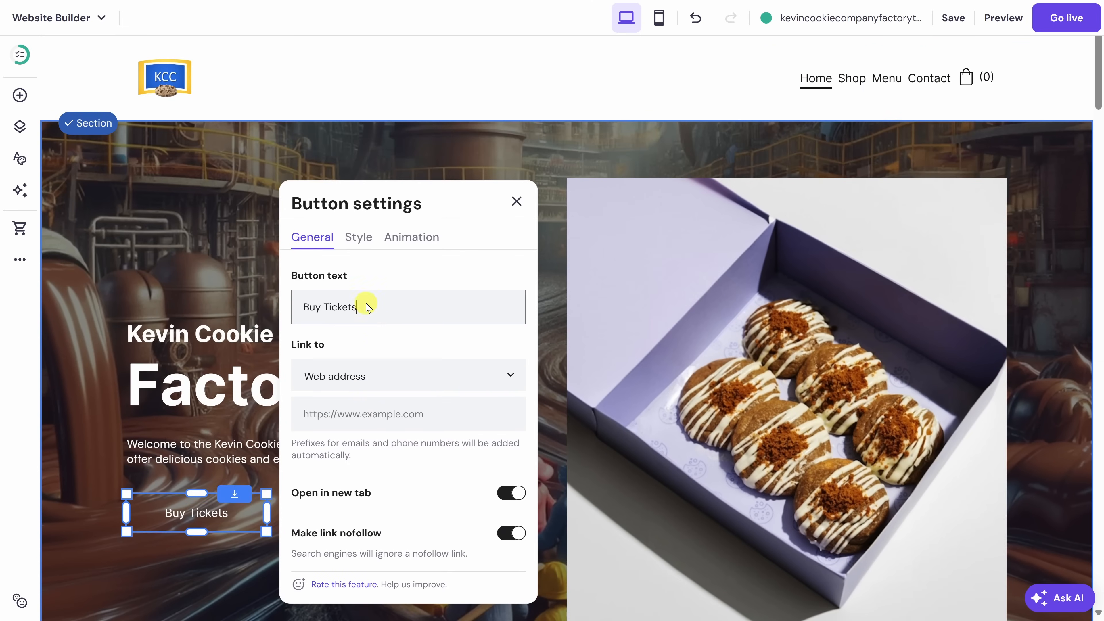
# Step: Link the Buy Tickets button to the Shop page, review its style and animation options, and close the button settings
pyautogui.click(376, 384)
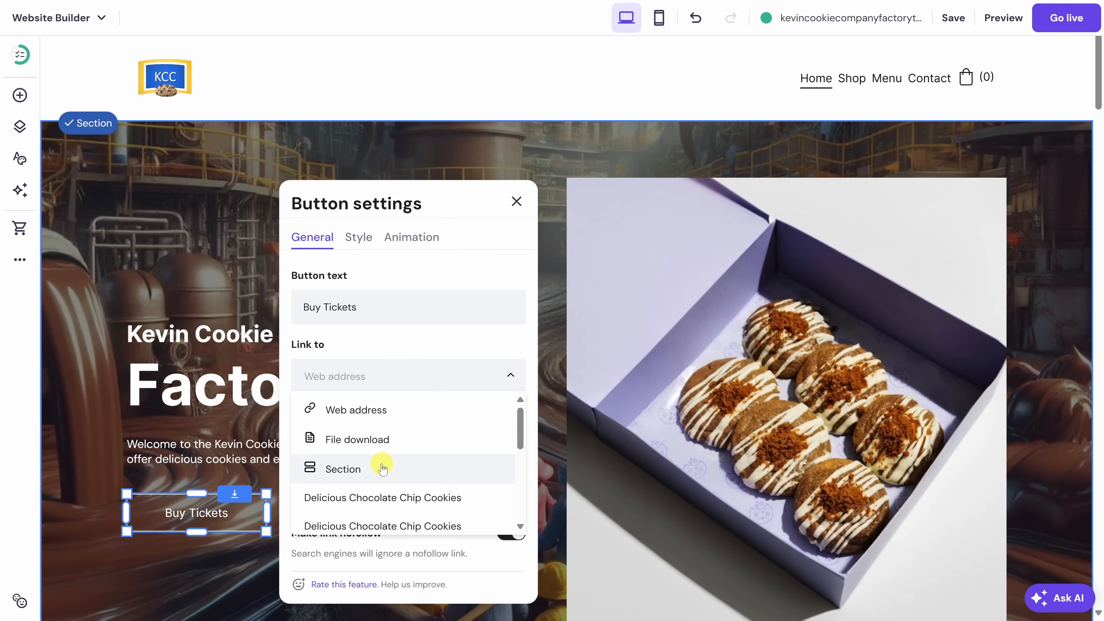
pyautogui.scroll(-5, 384, 463)
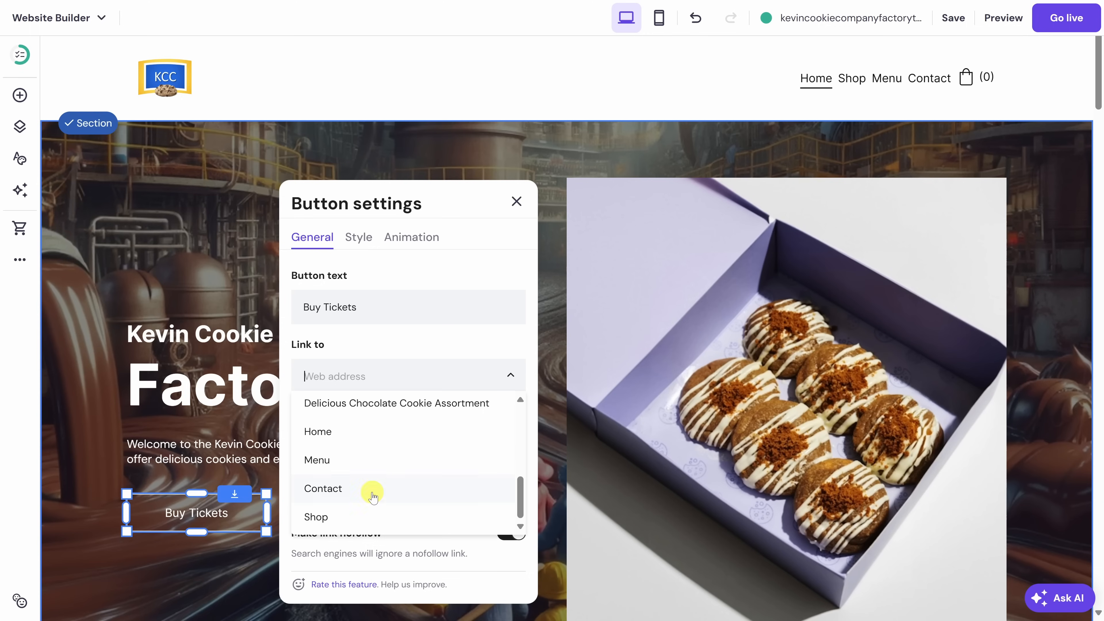
pyautogui.click(352, 517)
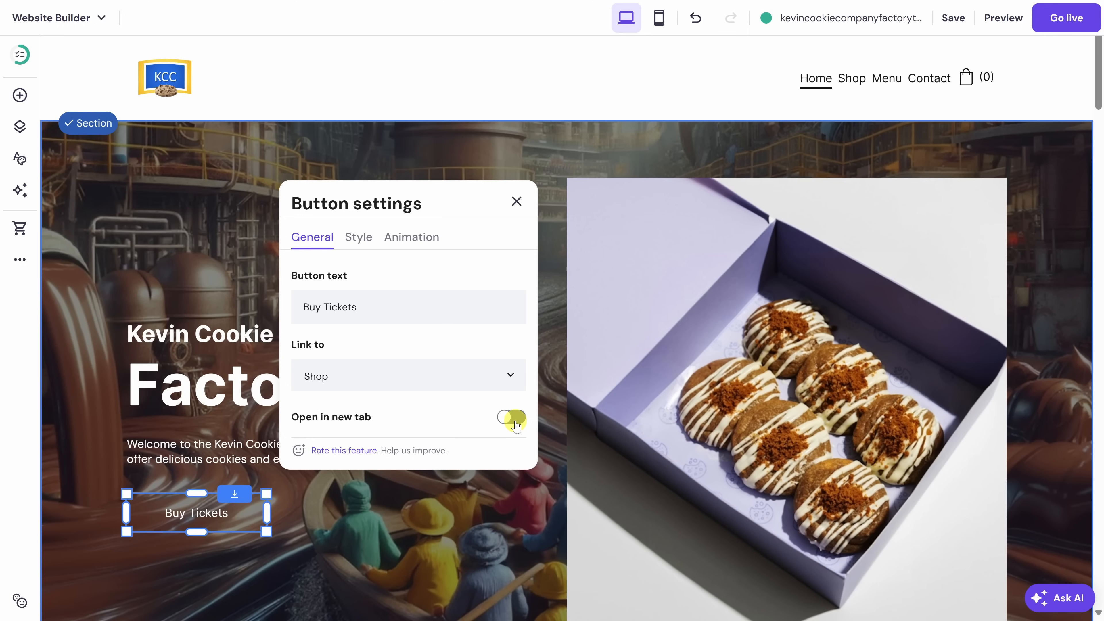
pyautogui.click(359, 237)
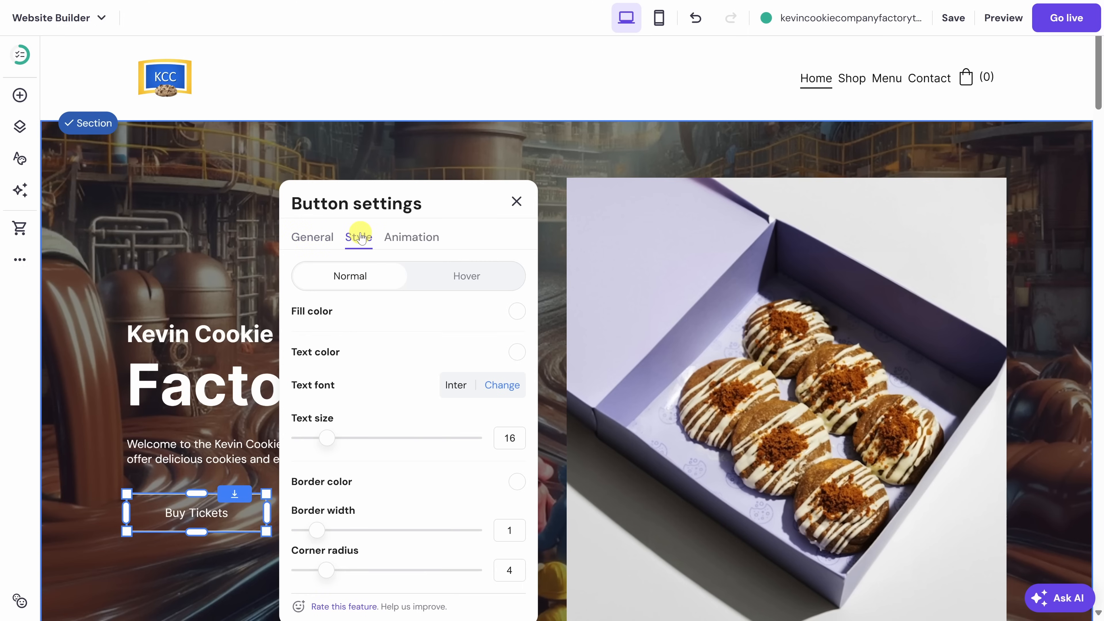
pyautogui.click(405, 241)
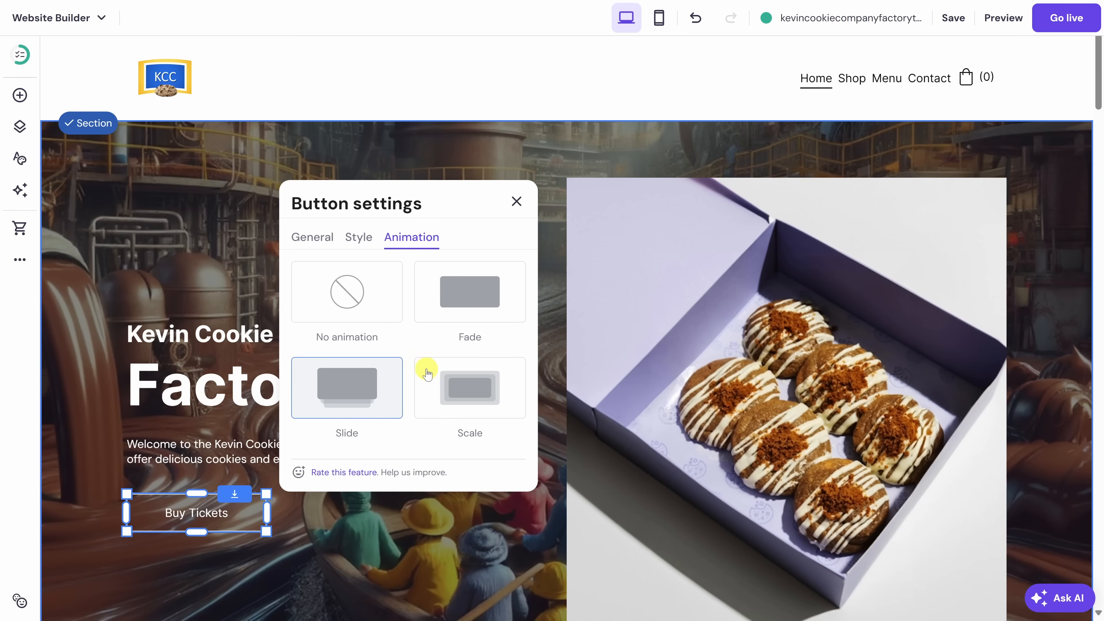
pyautogui.click(516, 202)
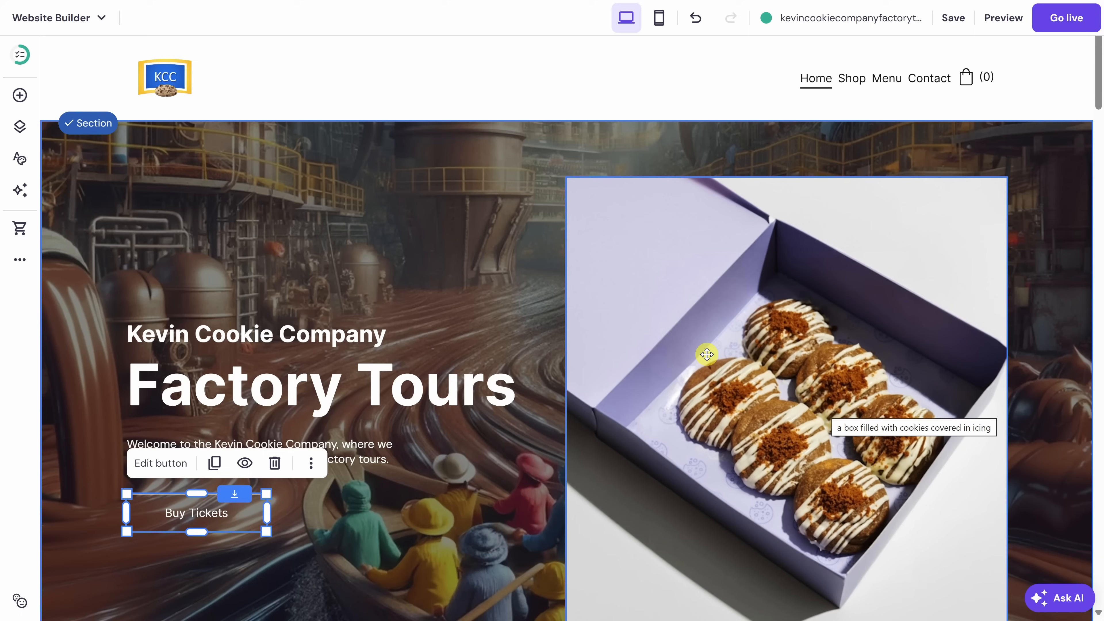
# Step: Examine the style, action, shape and animation options in the settings of the hero section's cookie box image
pyautogui.click(688, 338)
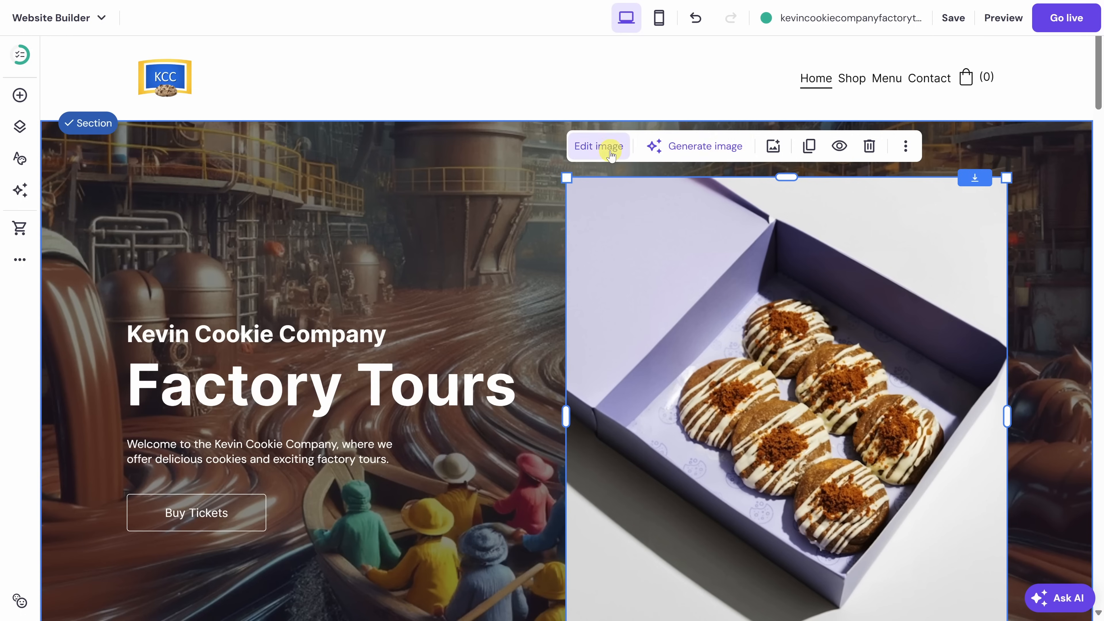
pyautogui.click(609, 147)
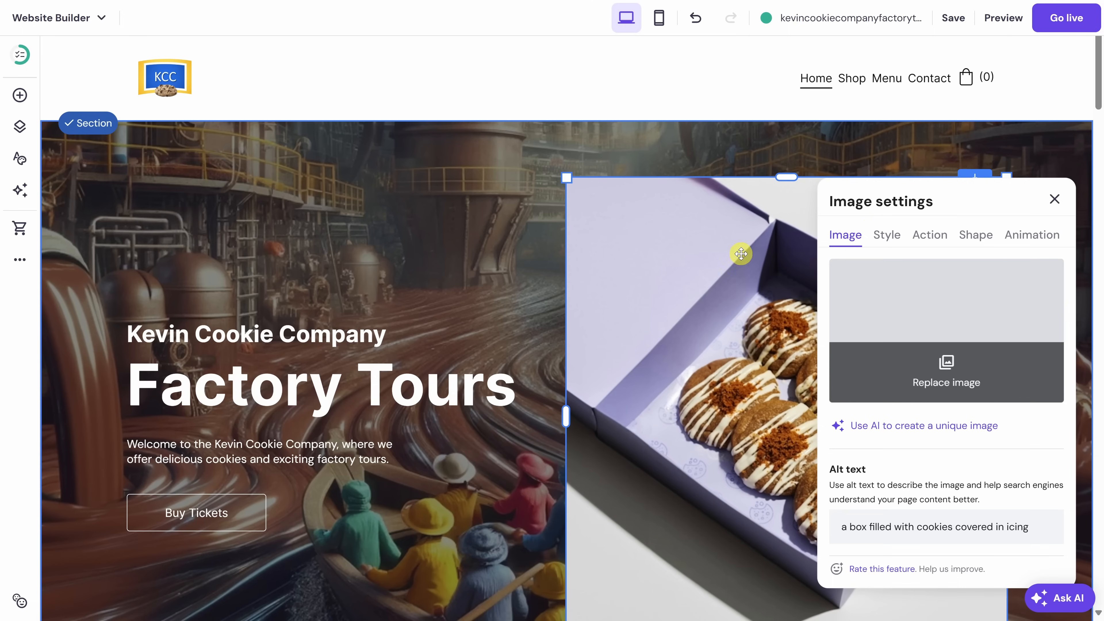
pyautogui.click(886, 234)
pyautogui.click(930, 235)
pyautogui.click(976, 235)
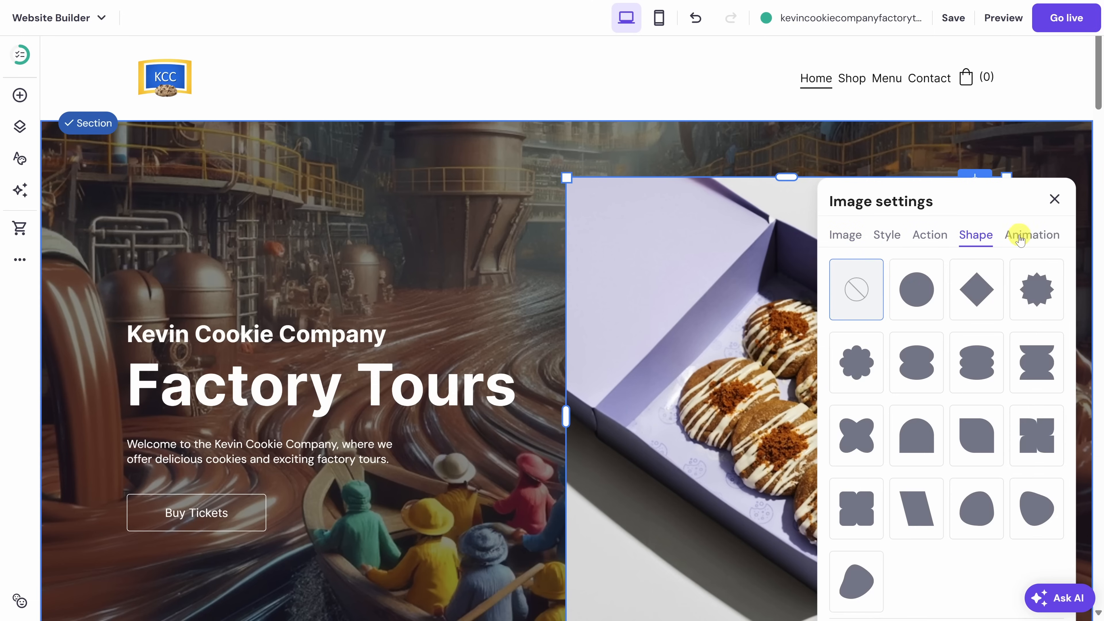
pyautogui.click(1021, 235)
pyautogui.click(983, 237)
pyautogui.click(851, 231)
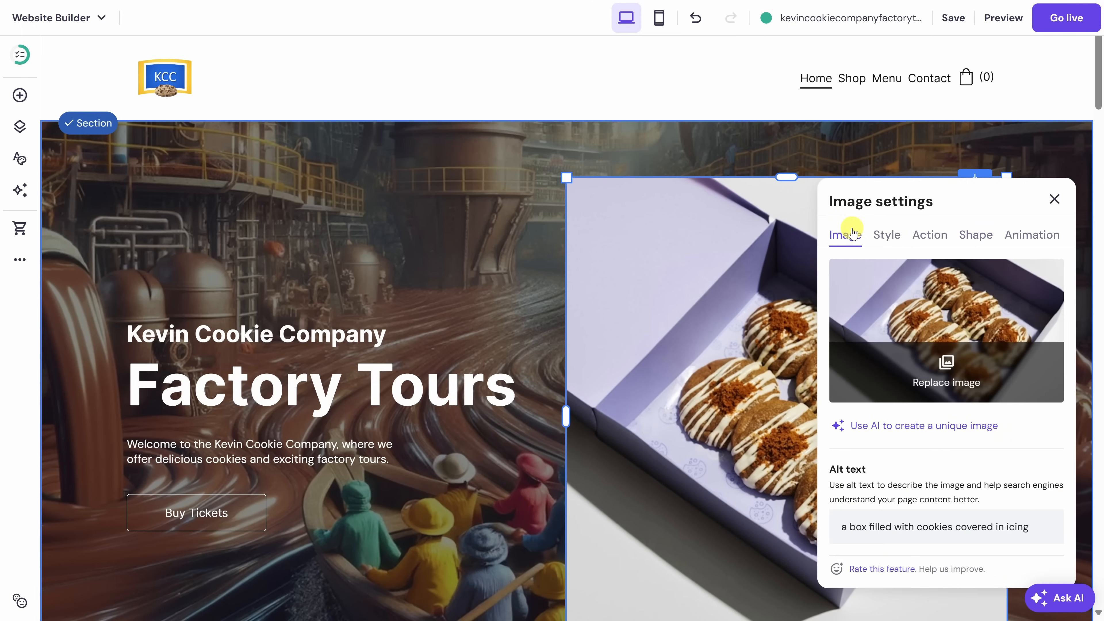
# Step: Replace the hero's cookie box image with the uploaded file "KCC Factory Tours.png" and close the image settings
pyautogui.click(942, 374)
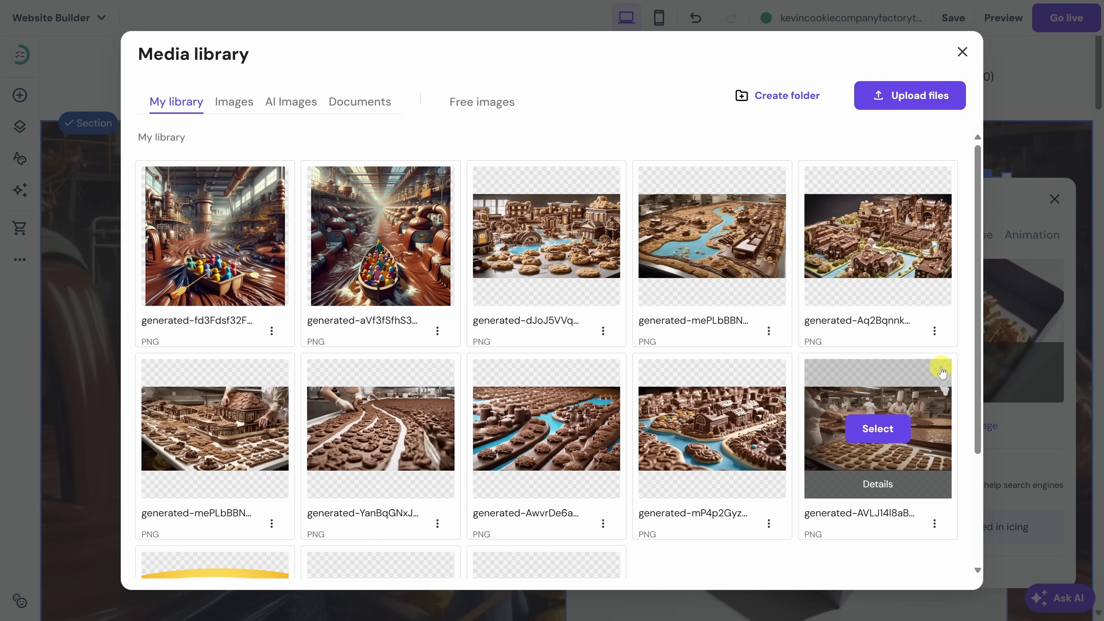
pyautogui.click(910, 95)
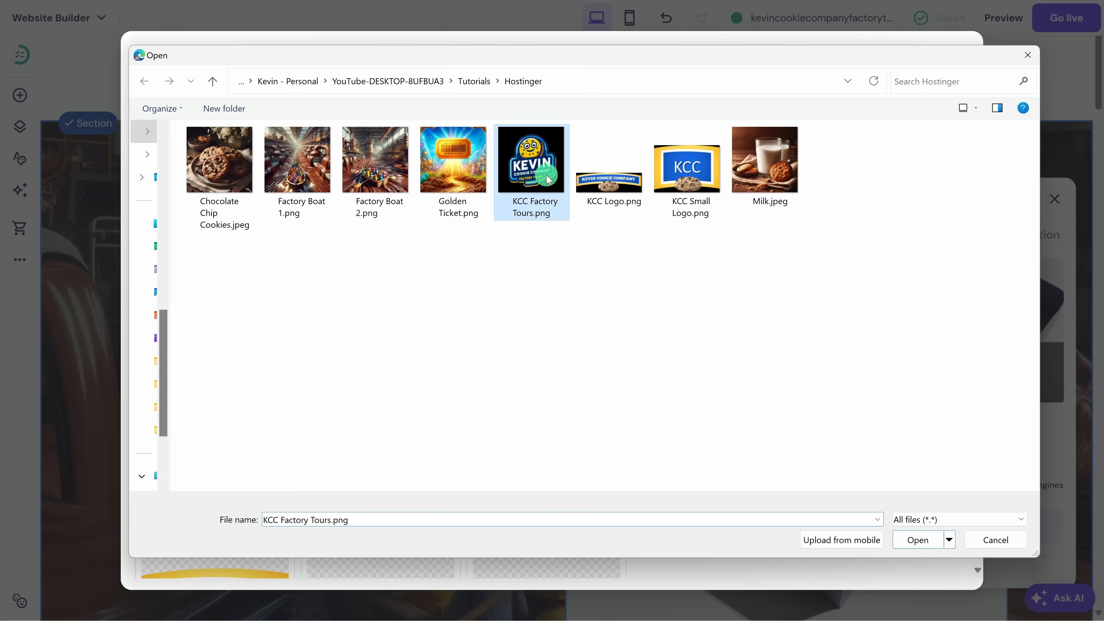
pyautogui.doubleClick(547, 176)
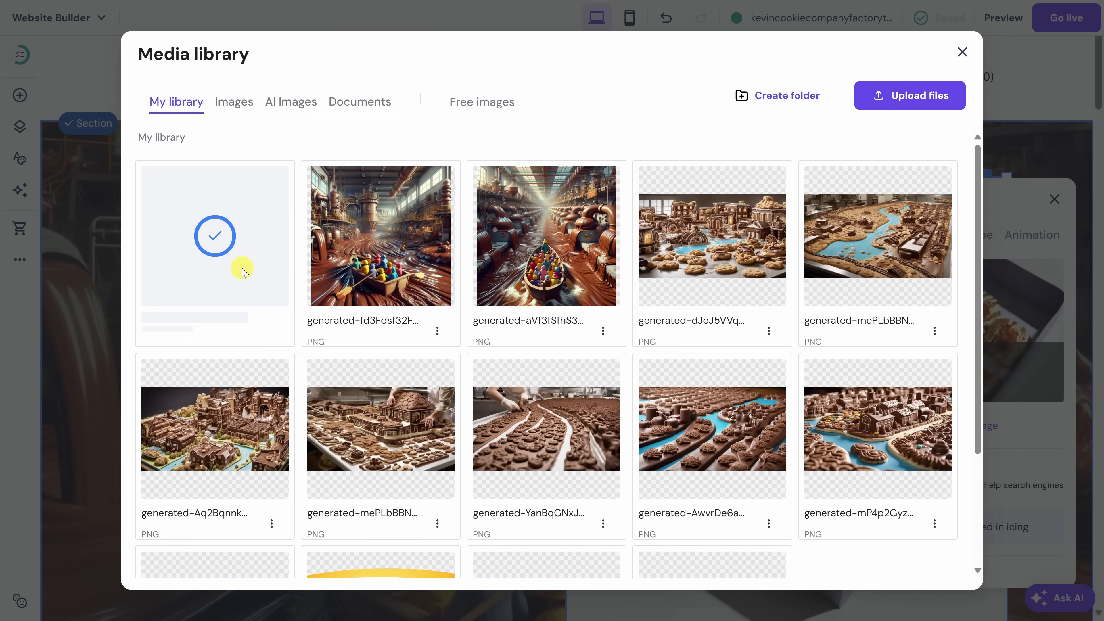
pyautogui.moveTo(221, 246)
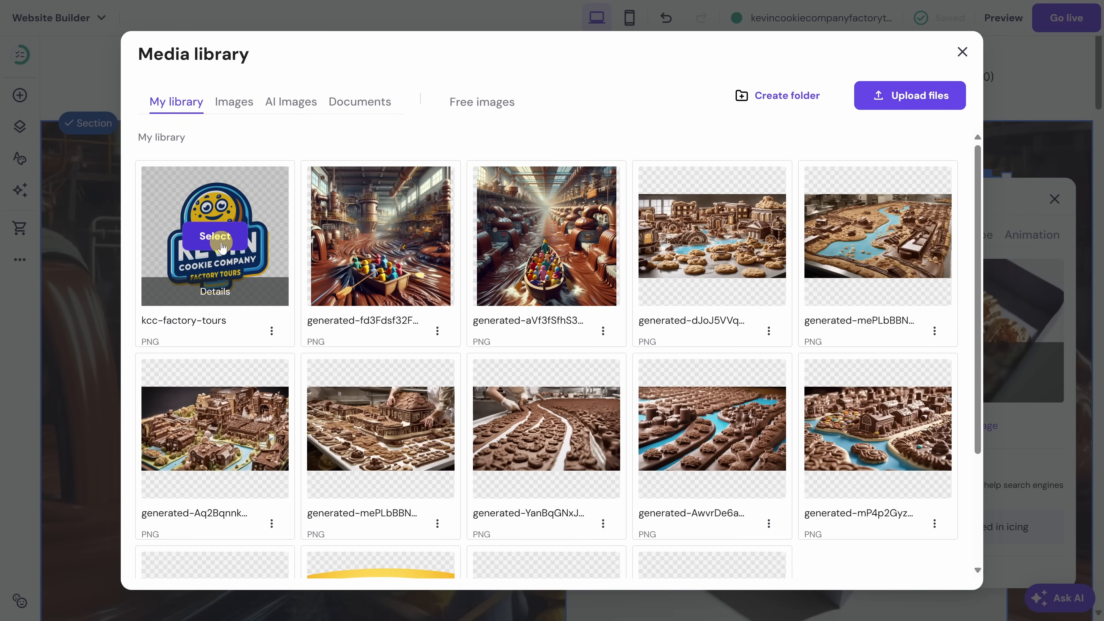
pyautogui.click(221, 246)
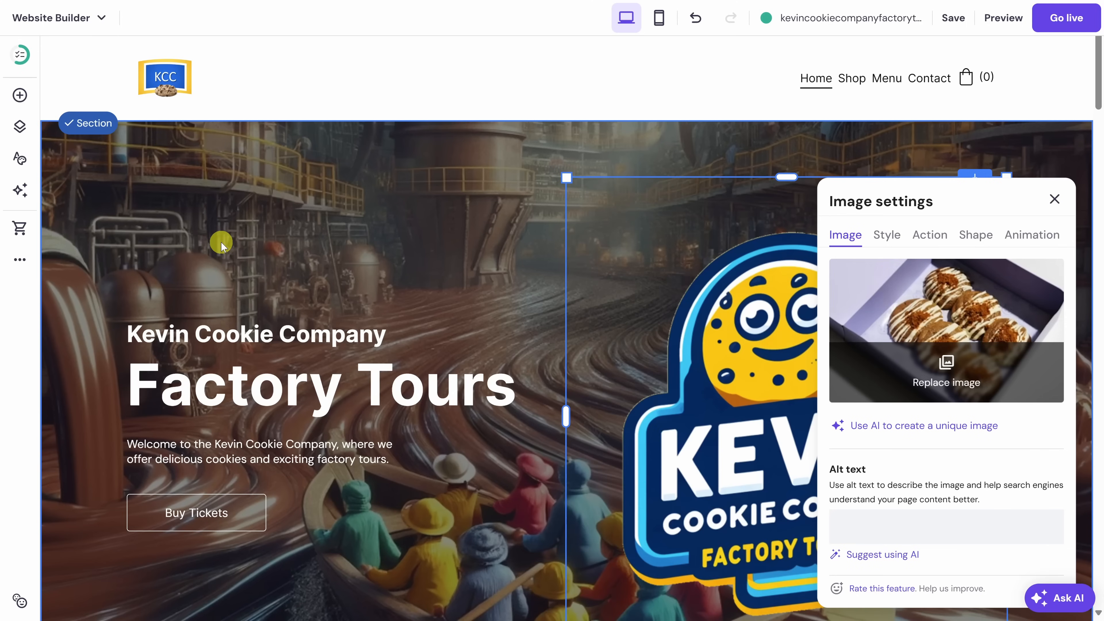
pyautogui.click(1054, 199)
pyautogui.scroll(-5, 1036, 222)
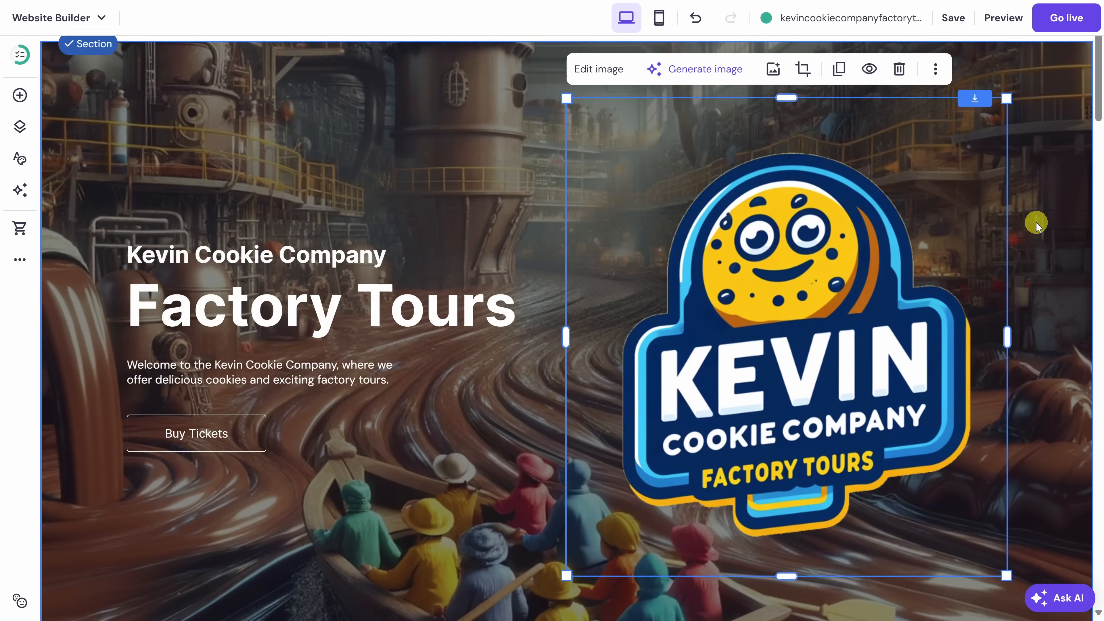
pyautogui.scroll(5, 1041, 248)
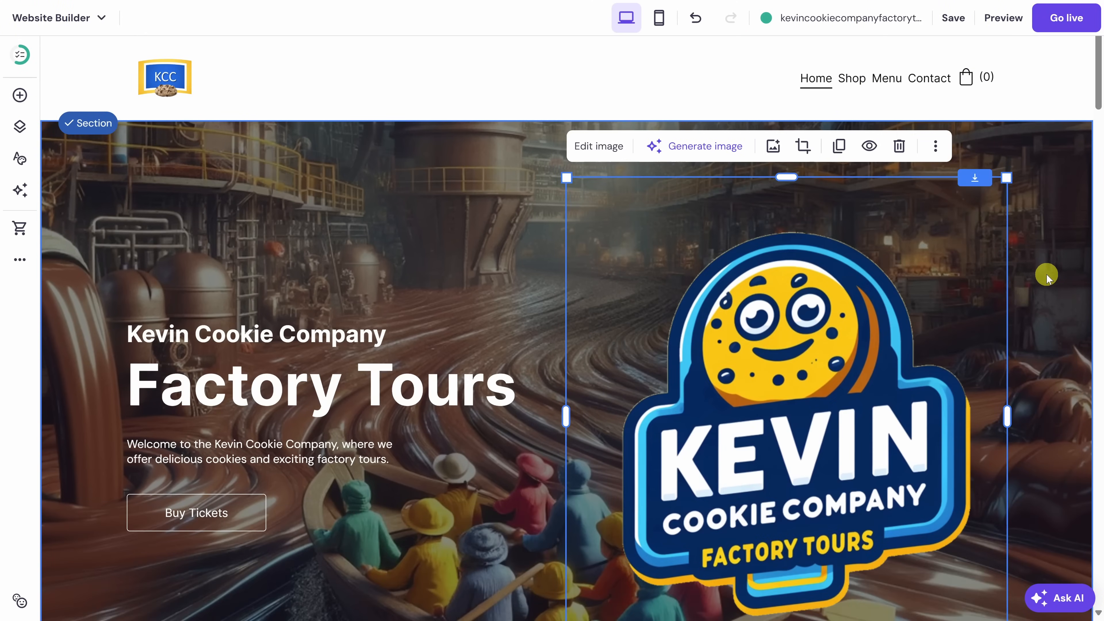
# Step: Shrink the factory tours logo in the hero section and move it to the right edge of the content area
pyautogui.scroll(-2, 1043, 269)
pyautogui.moveTo(1007, 582); pyautogui.dragTo(914, 504)
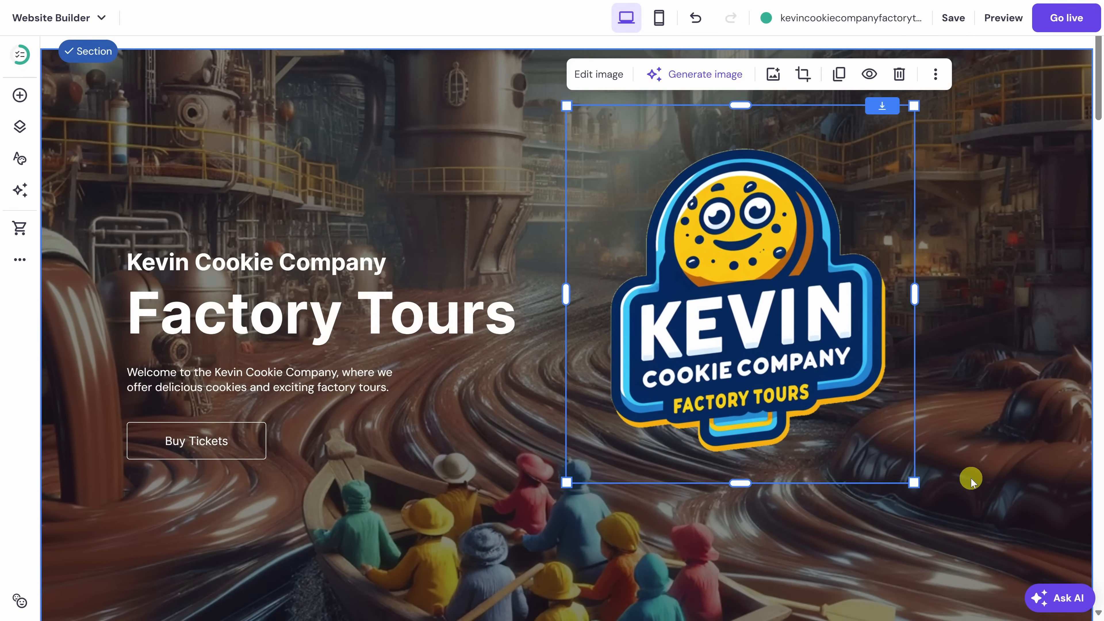
pyautogui.scroll(2, 971, 478)
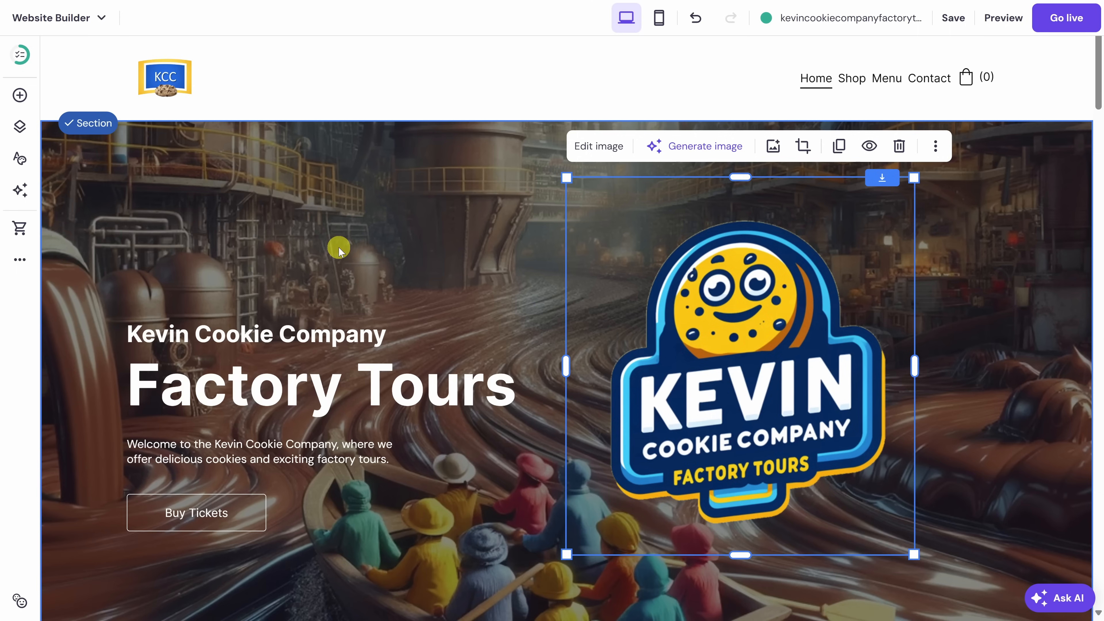
pyautogui.moveTo(735, 313); pyautogui.dragTo(819, 312)
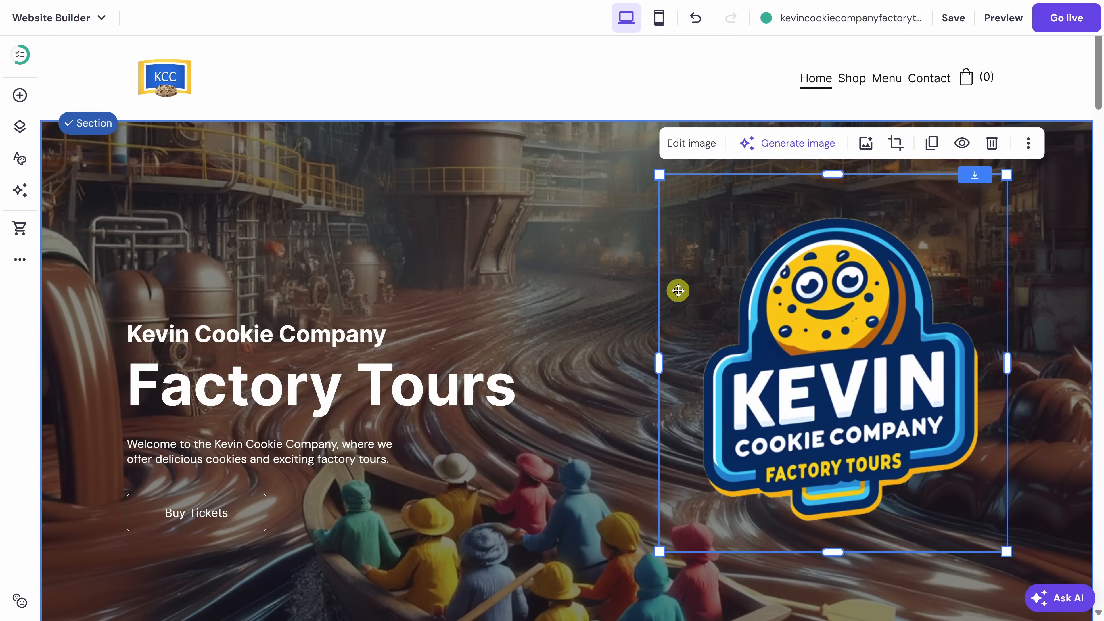
pyautogui.click(317, 329)
pyautogui.moveTo(418, 339)
pyautogui.mouseDown()
pyautogui.moveTo(419, 278)
pyautogui.moveTo(417, 338)
pyautogui.mouseUp()
# Step: Reduce the hero section's height by moving its lower edge up, and check how the section scrolls
pyautogui.click(591, 311)
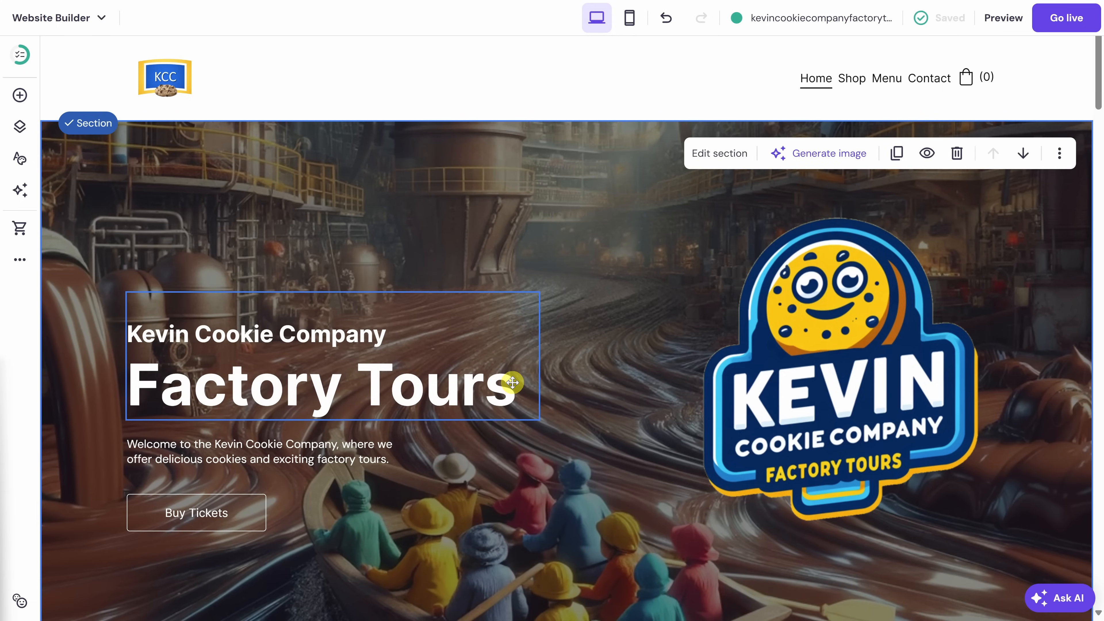
pyautogui.scroll(-5, 518, 387)
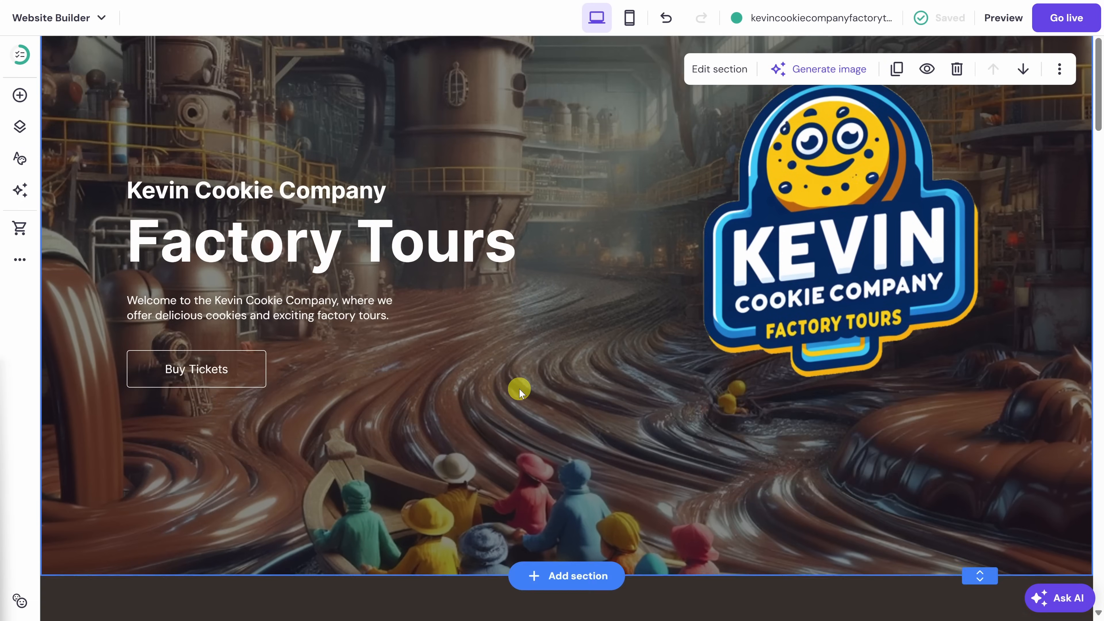
pyautogui.scroll(5, 517, 395)
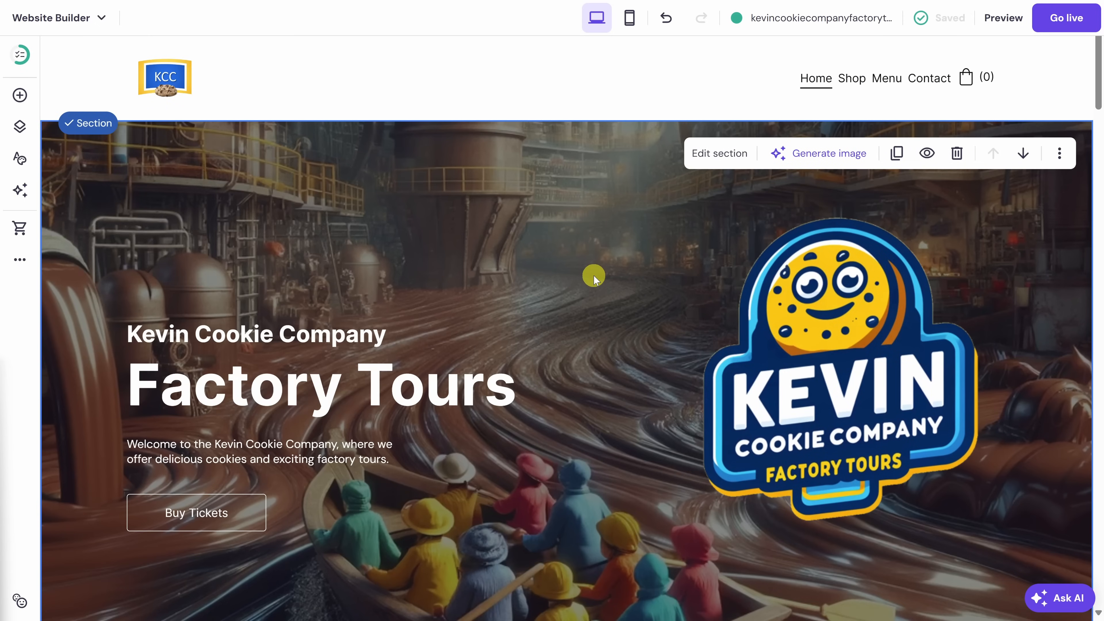
pyautogui.scroll(-5, 594, 279)
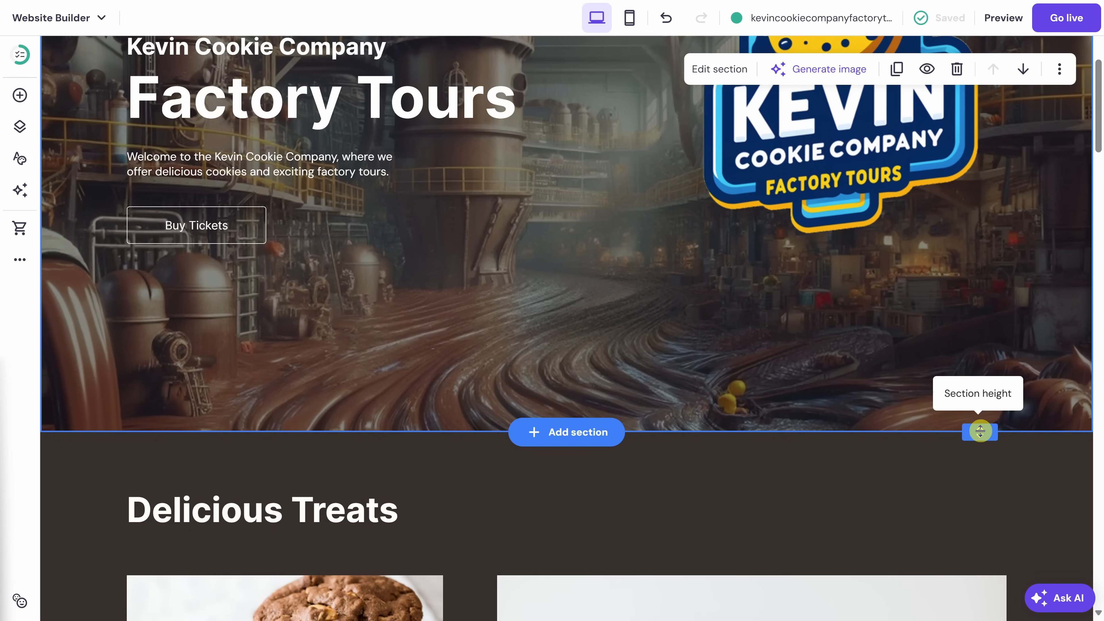
pyautogui.moveTo(979, 430); pyautogui.dragTo(978, 350)
pyautogui.scroll(6, 808, 352)
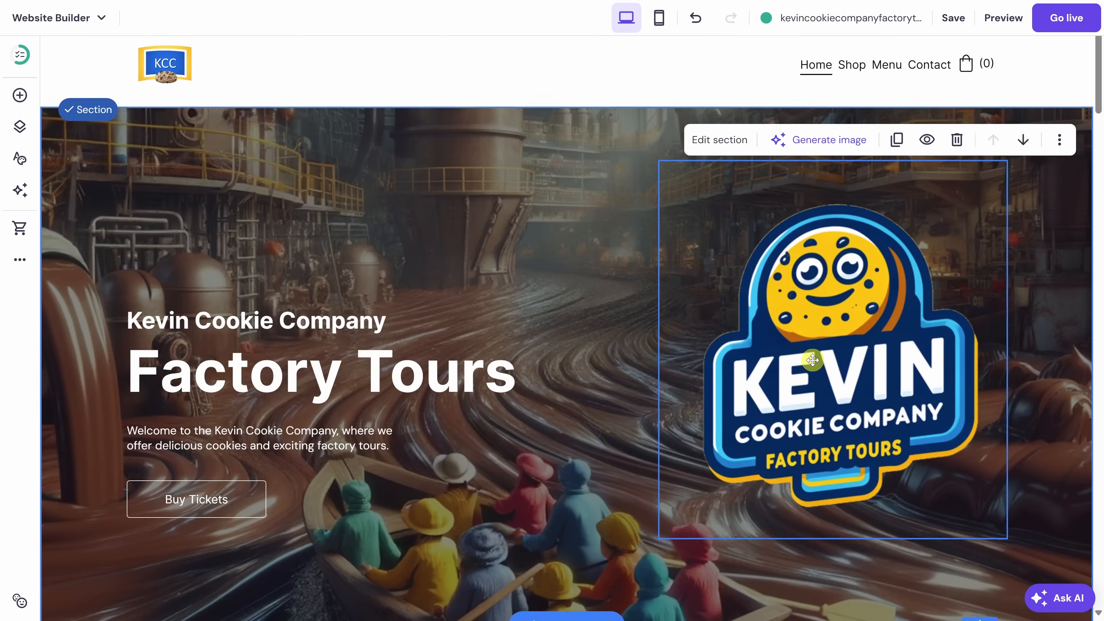
pyautogui.scroll(-5, 812, 359)
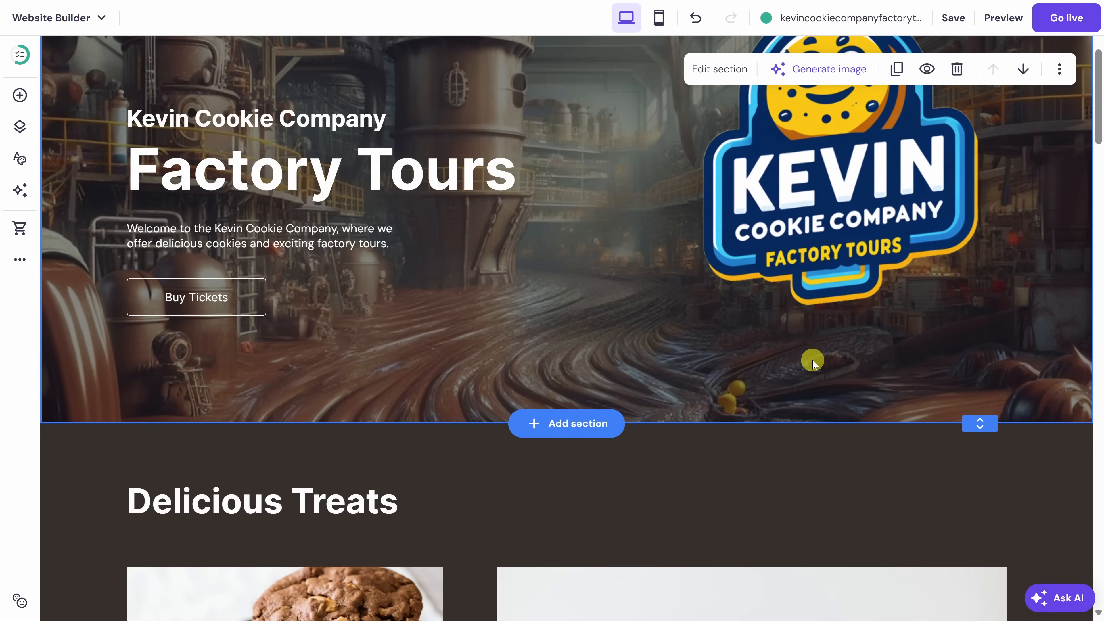
# Step: Delete the "Delicious Treats" section below the hero section
pyautogui.scroll(-7, 812, 359)
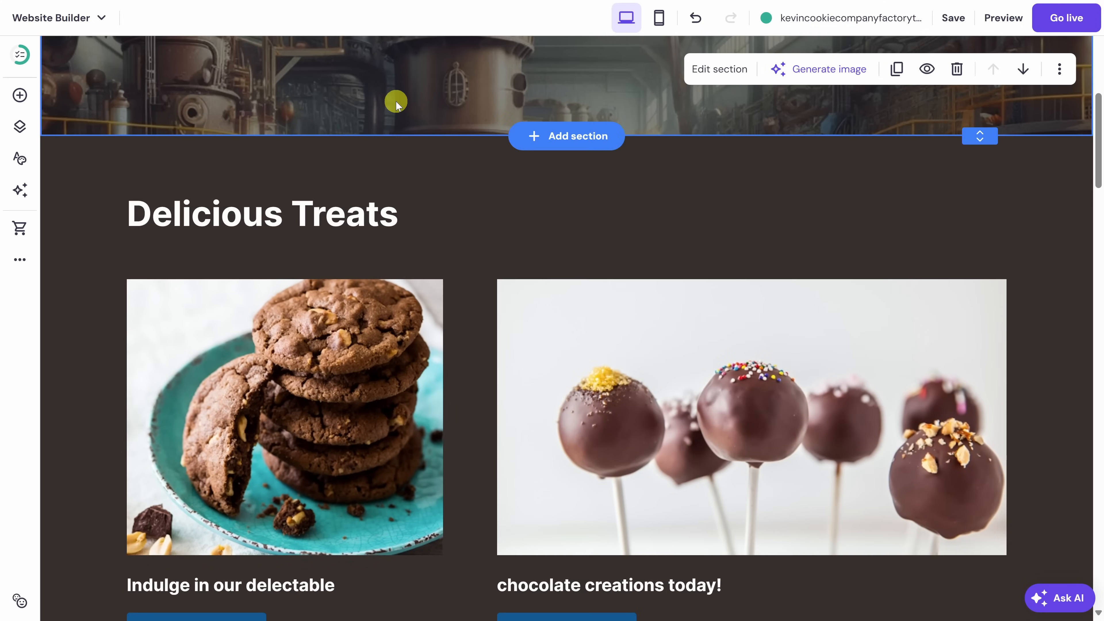
pyautogui.scroll(-5, 362, 229)
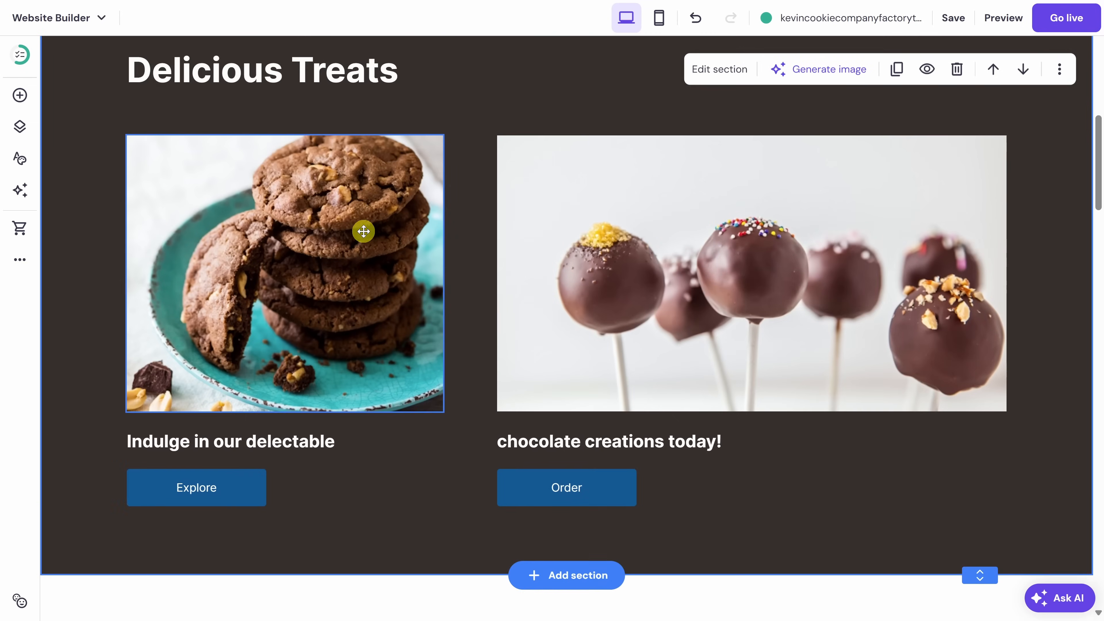
pyautogui.scroll(3, 362, 234)
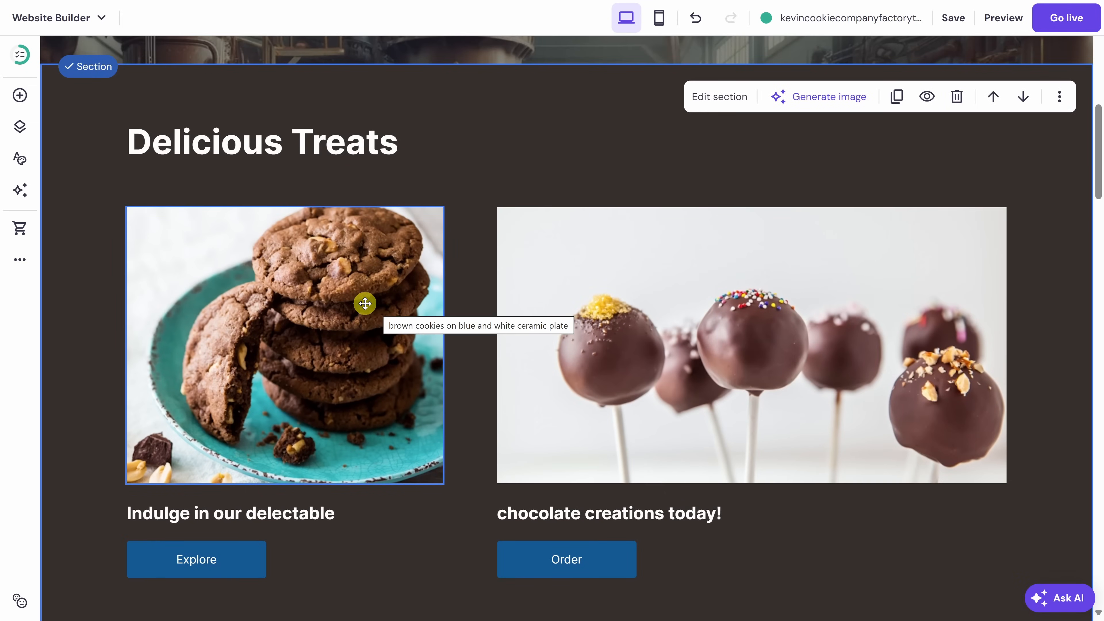
pyautogui.click(559, 162)
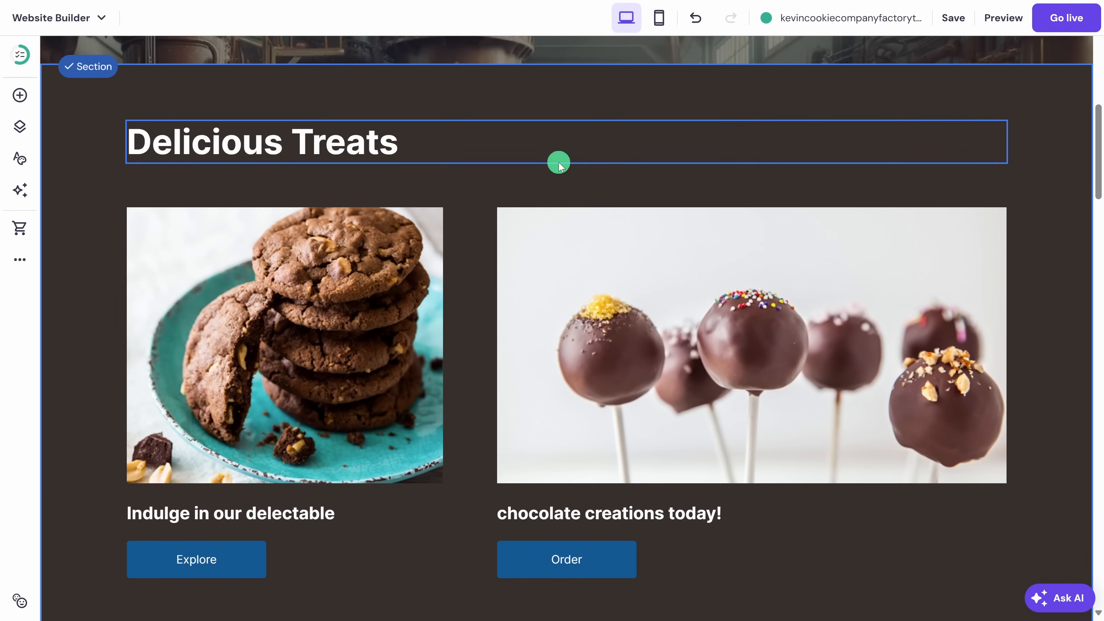
pyautogui.click(558, 179)
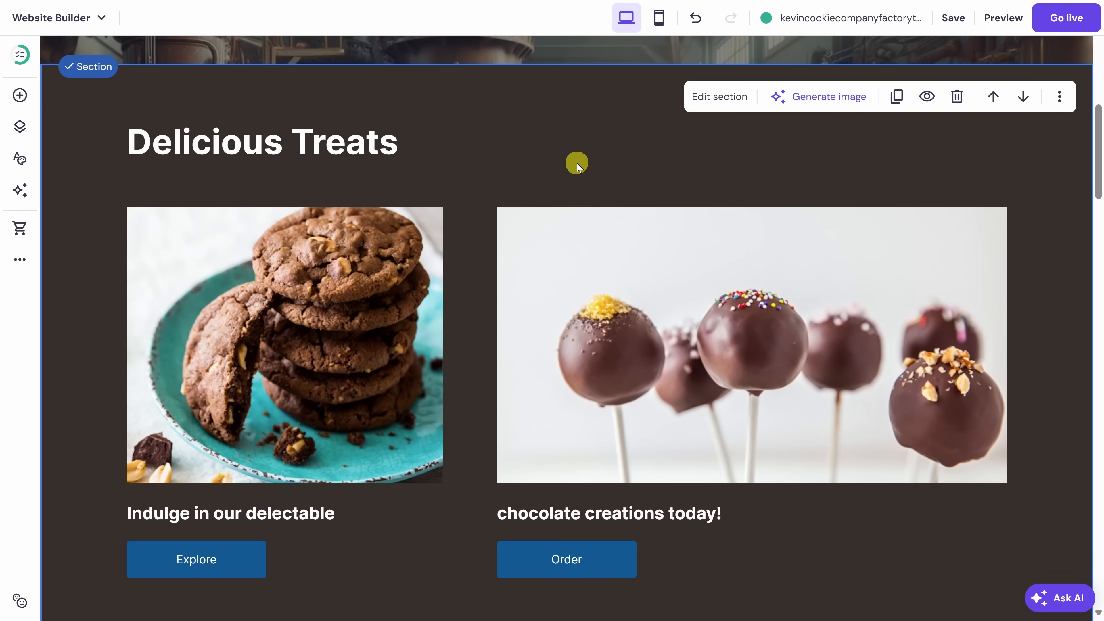
pyautogui.click(955, 98)
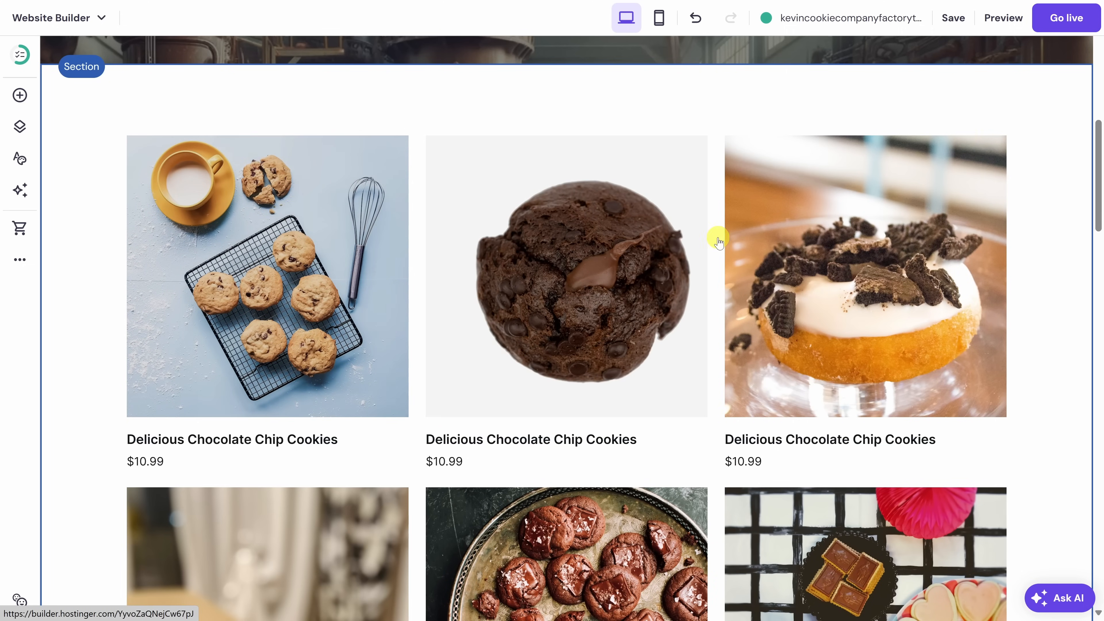
# Step: Move the "Great Experience Overall" testimonial section up above the product list, and check its place below the hero section
pyautogui.scroll(-8, 778, 239)
pyautogui.scroll(-8, 778, 245)
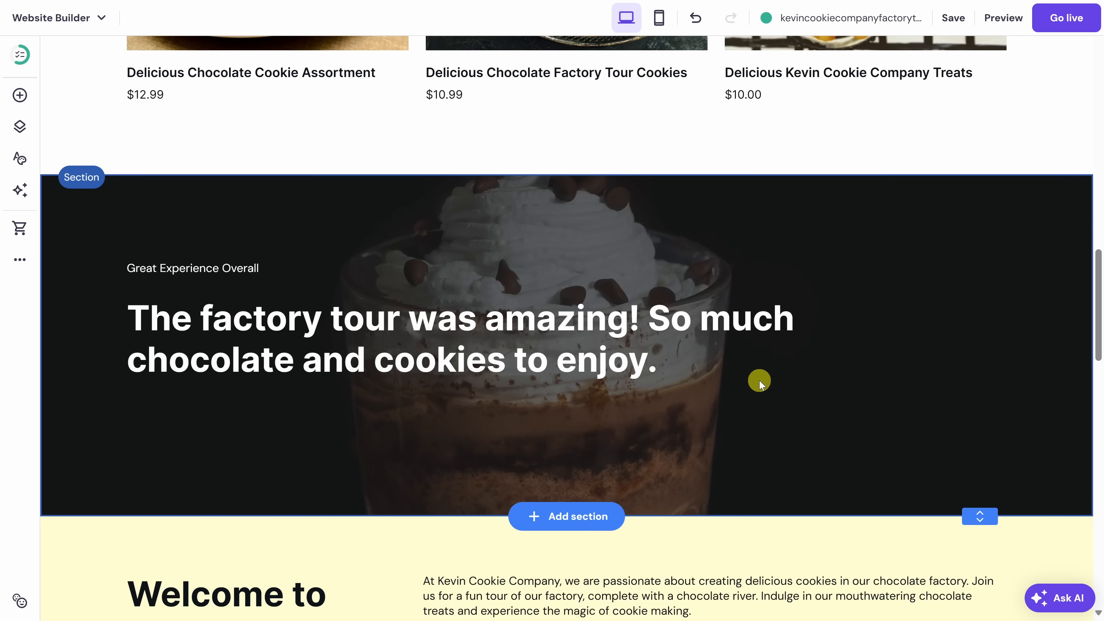
pyautogui.scroll(7, 760, 378)
pyautogui.scroll(-5, 821, 281)
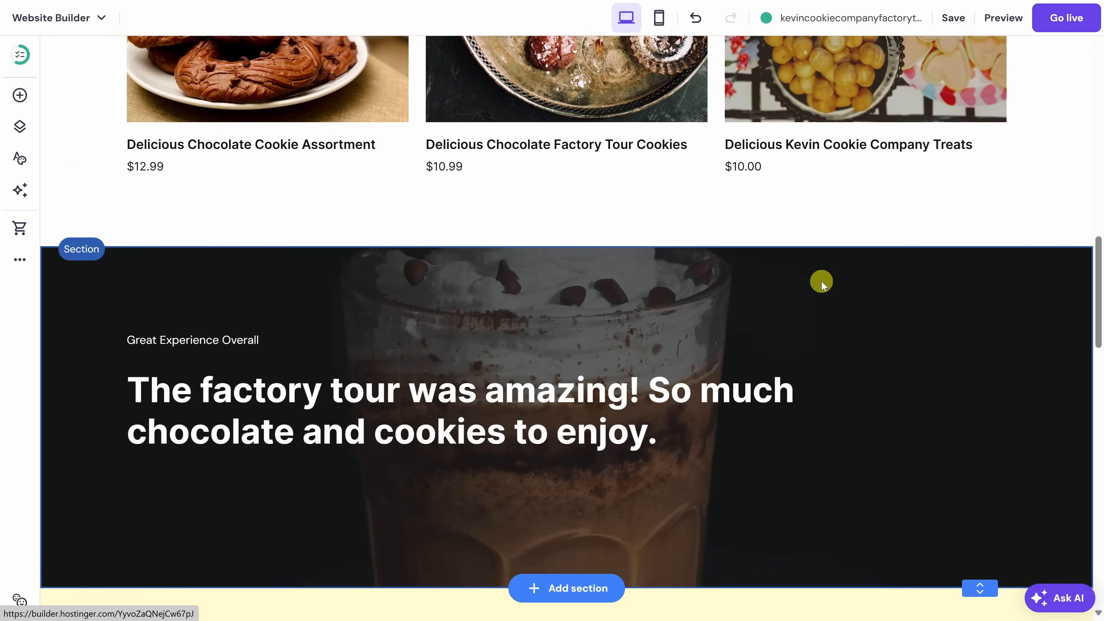
pyautogui.click(882, 341)
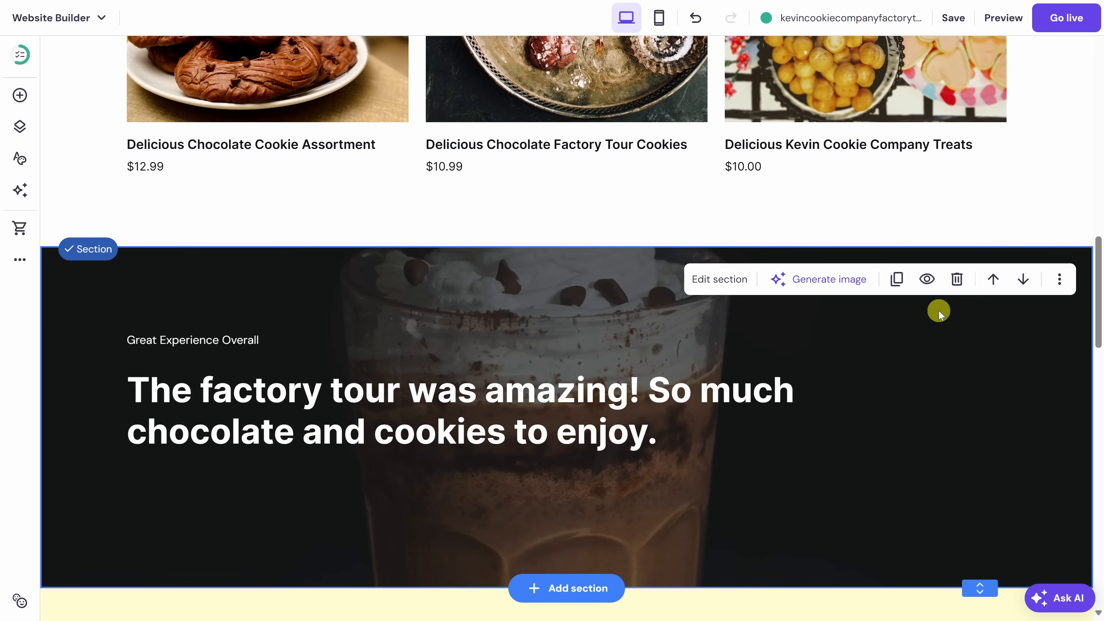
pyautogui.click(992, 281)
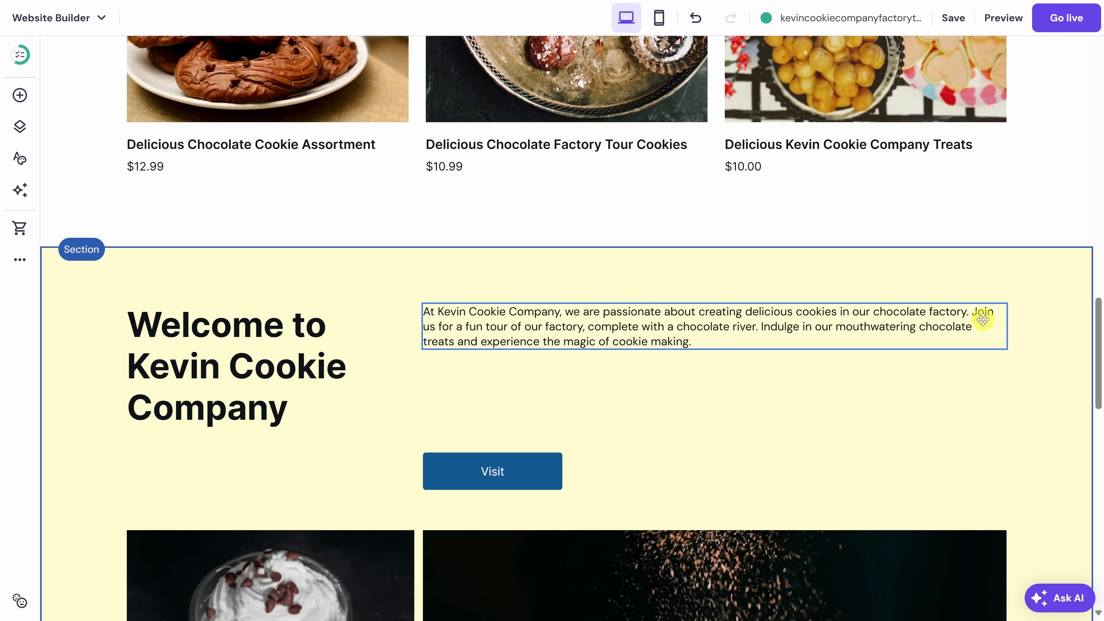
pyautogui.scroll(5, 983, 361)
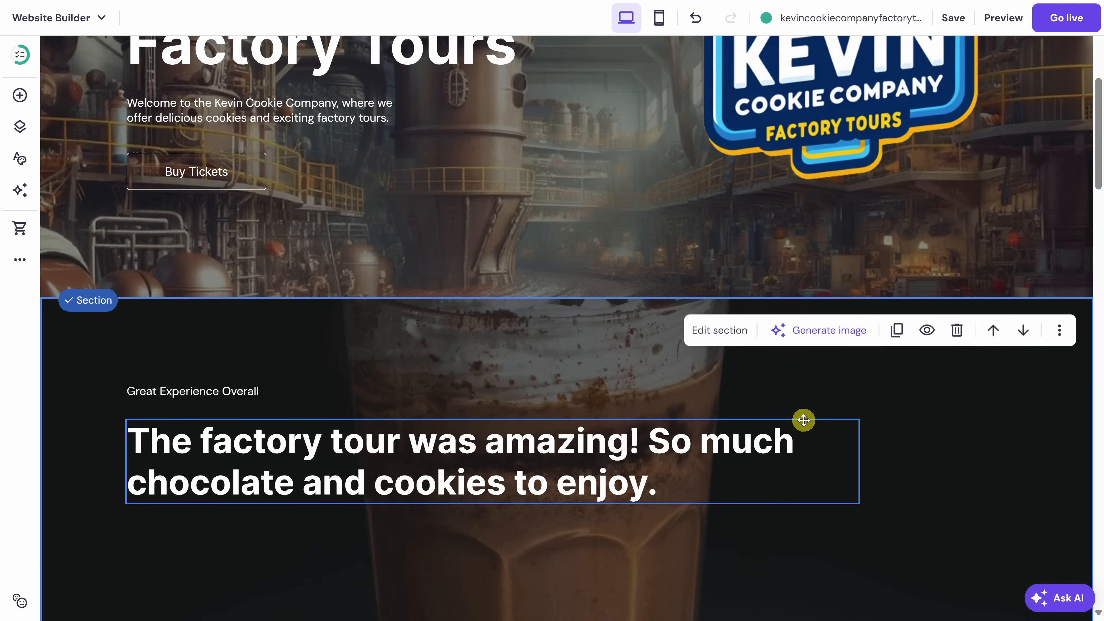
pyautogui.scroll(-3, 803, 420)
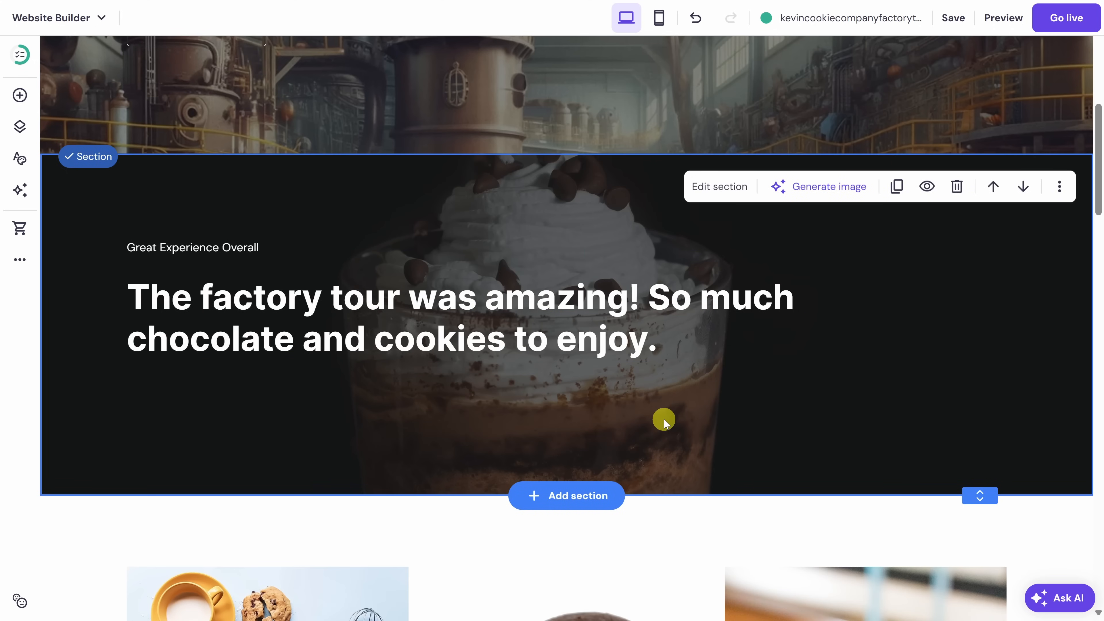
# Step: Browse the section templates and add the FAQ section with a left-aligned heading and two columns below the testimonial section
pyautogui.scroll(-3, 664, 419)
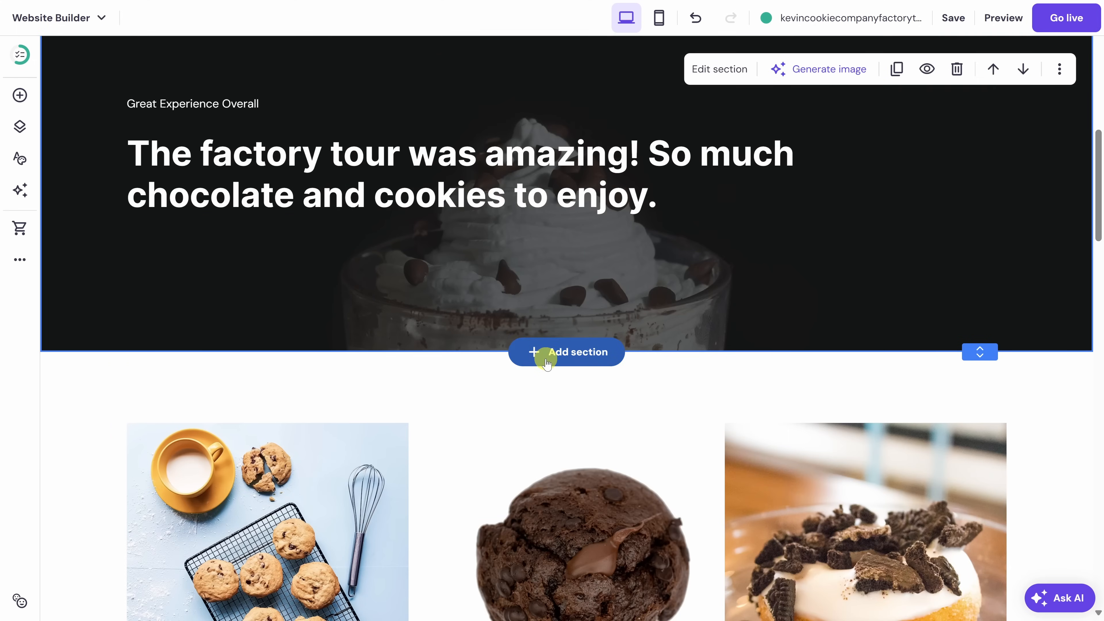
pyautogui.click(546, 361)
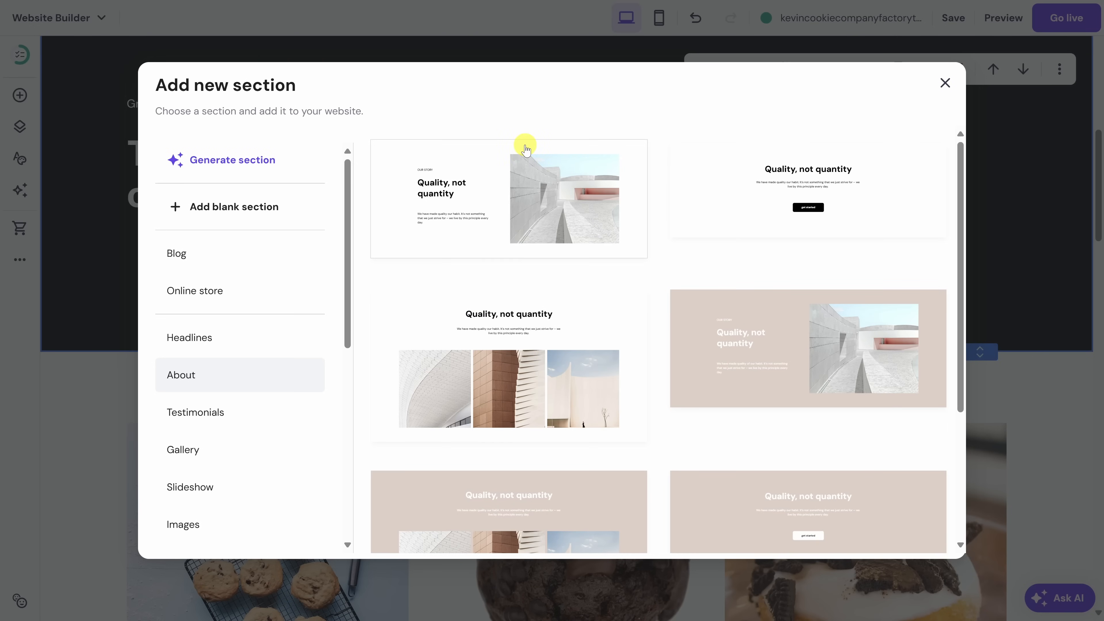
pyautogui.scroll(-3, 265, 241)
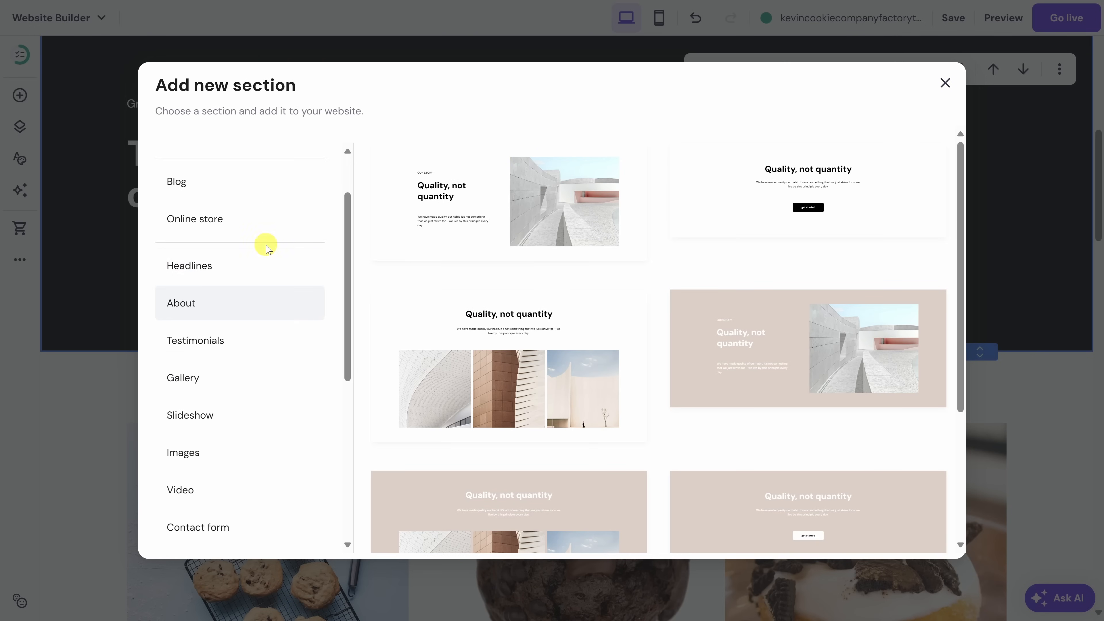
pyautogui.click(217, 275)
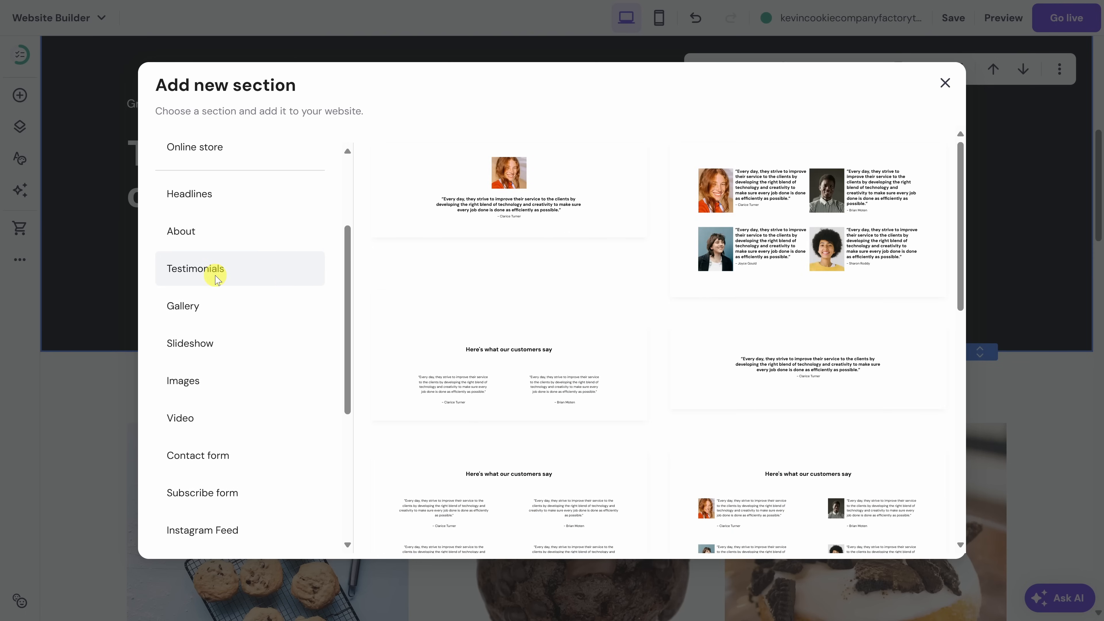
pyautogui.click(222, 304)
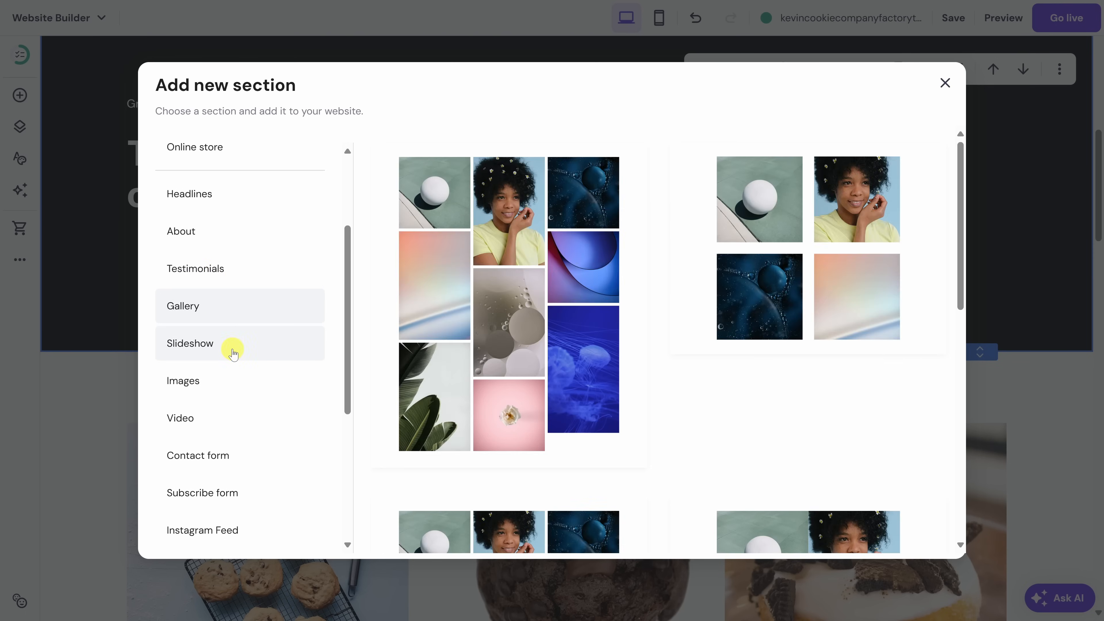
pyautogui.click(246, 341)
pyautogui.scroll(-5, 246, 341)
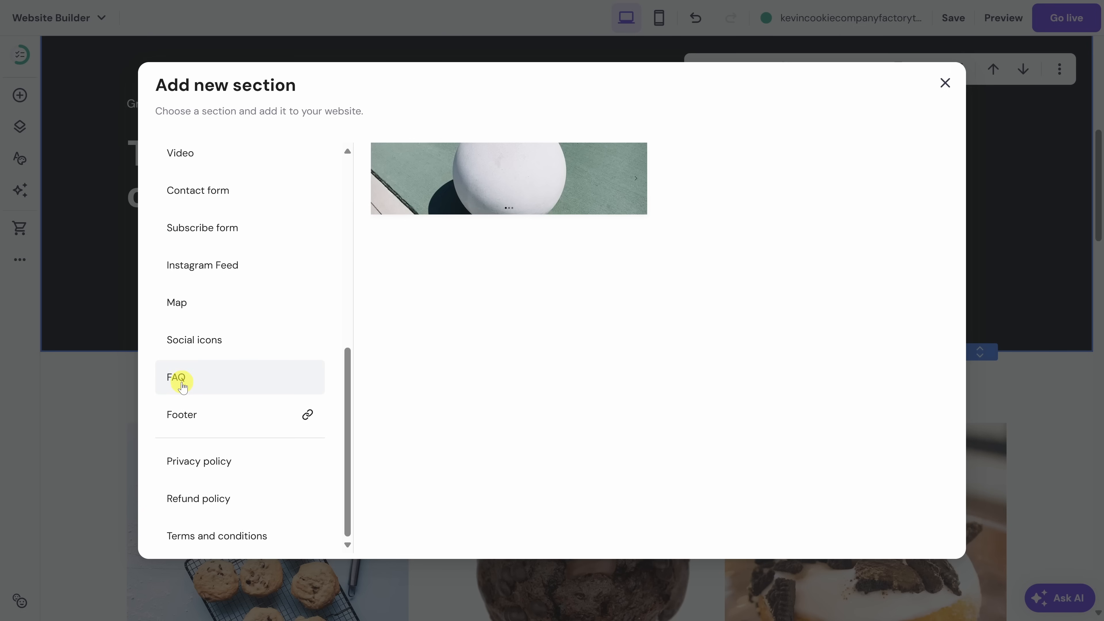
pyautogui.click(204, 382)
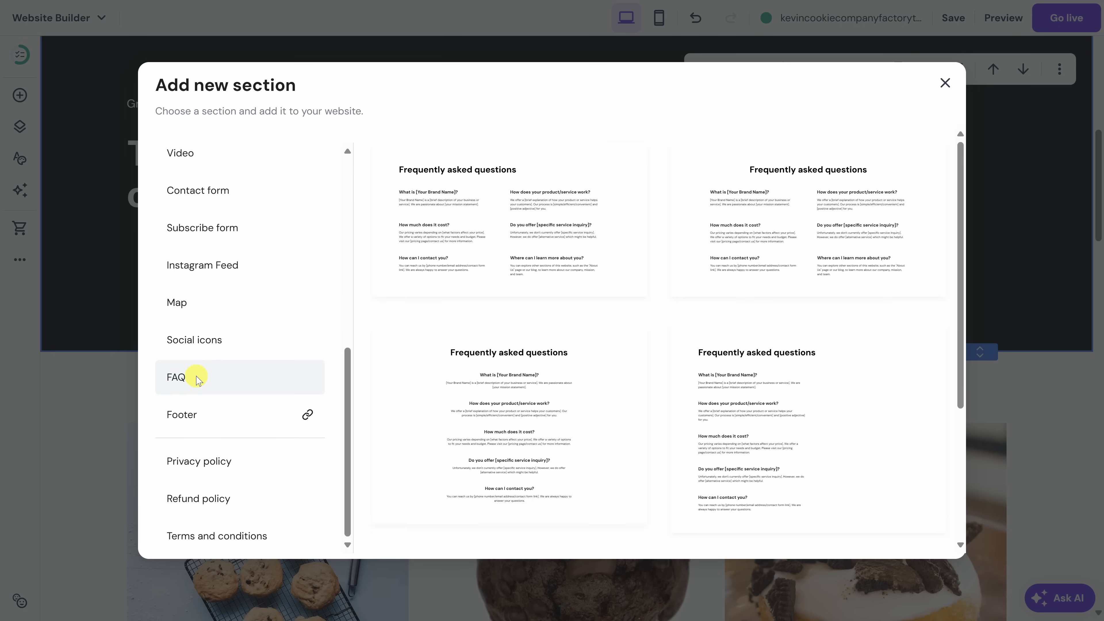
pyautogui.click(535, 218)
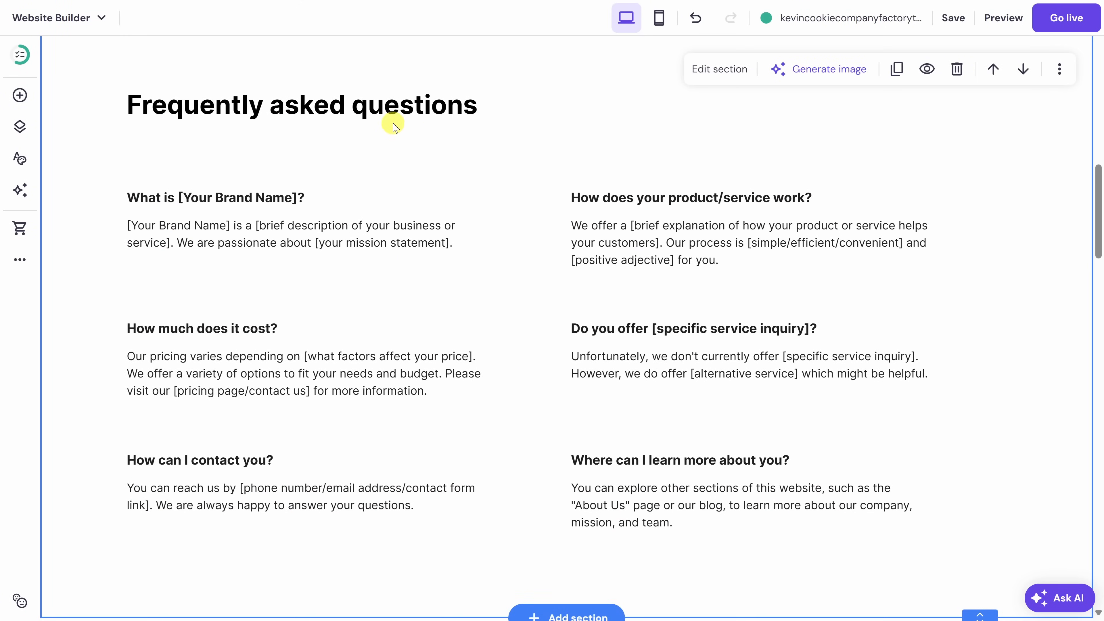
# Step: Add a blank section between the hero section and the testimonial section
pyautogui.scroll(10, 450, 241)
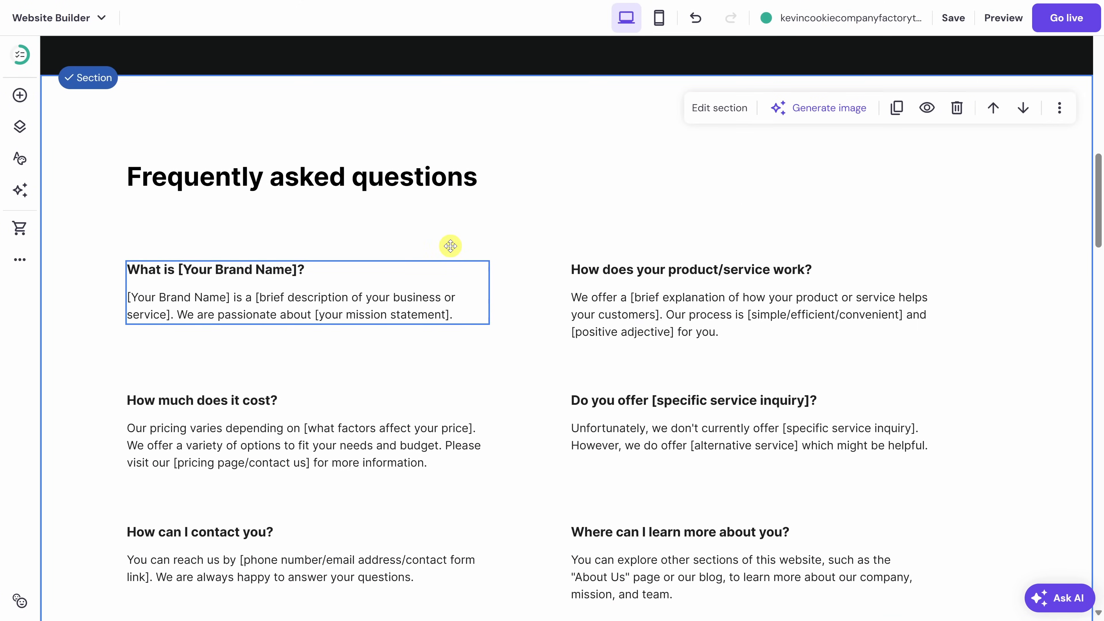
pyautogui.scroll(8, 461, 267)
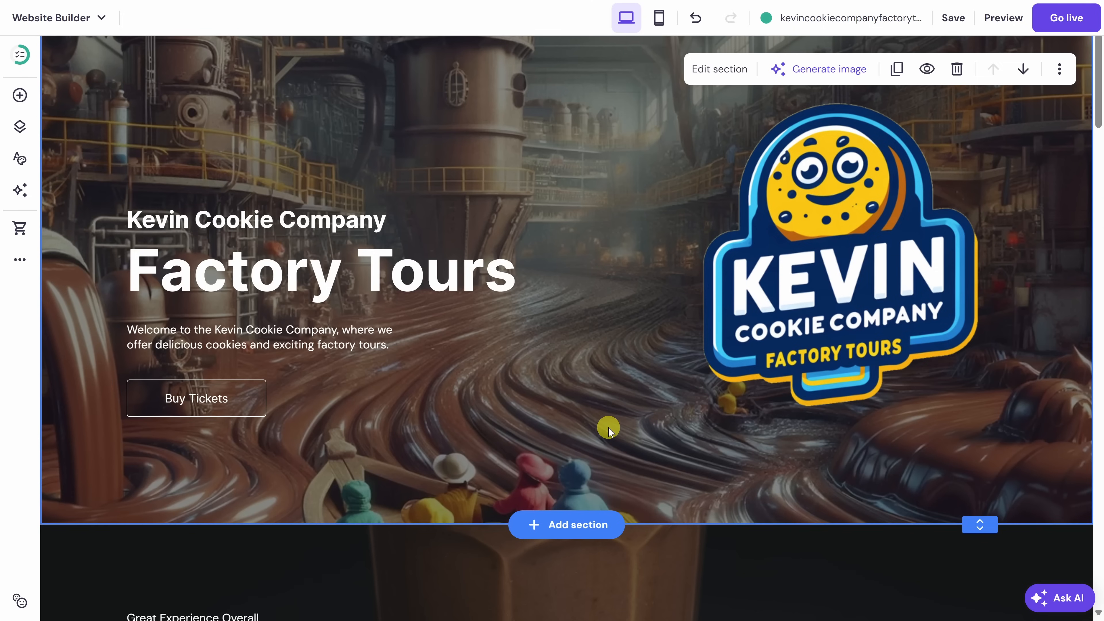
pyautogui.scroll(-3, 580, 421)
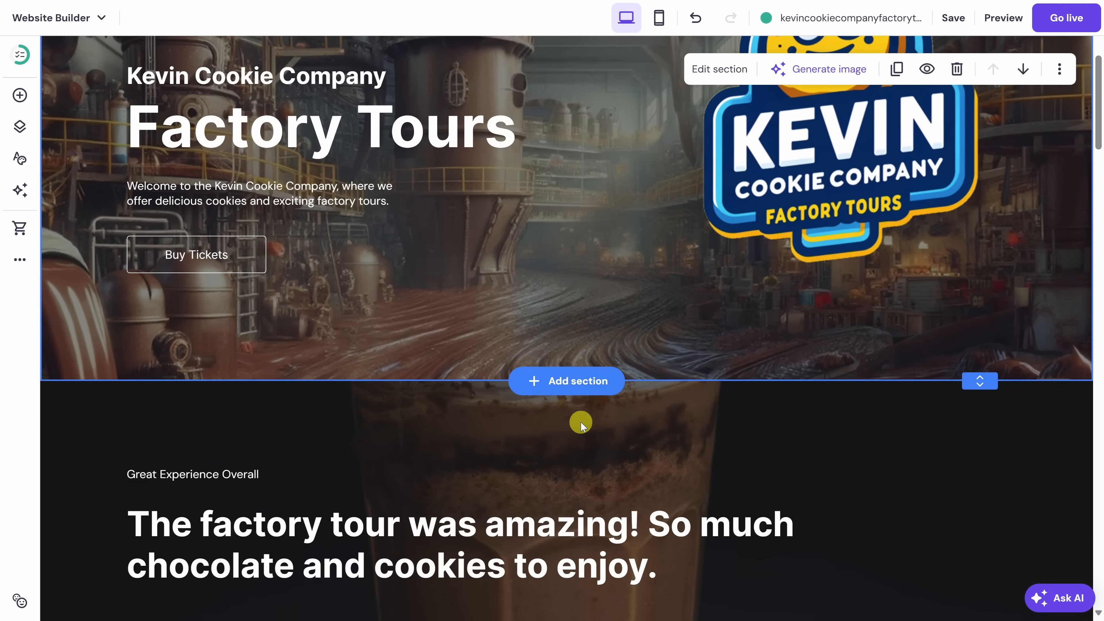
pyautogui.click(574, 382)
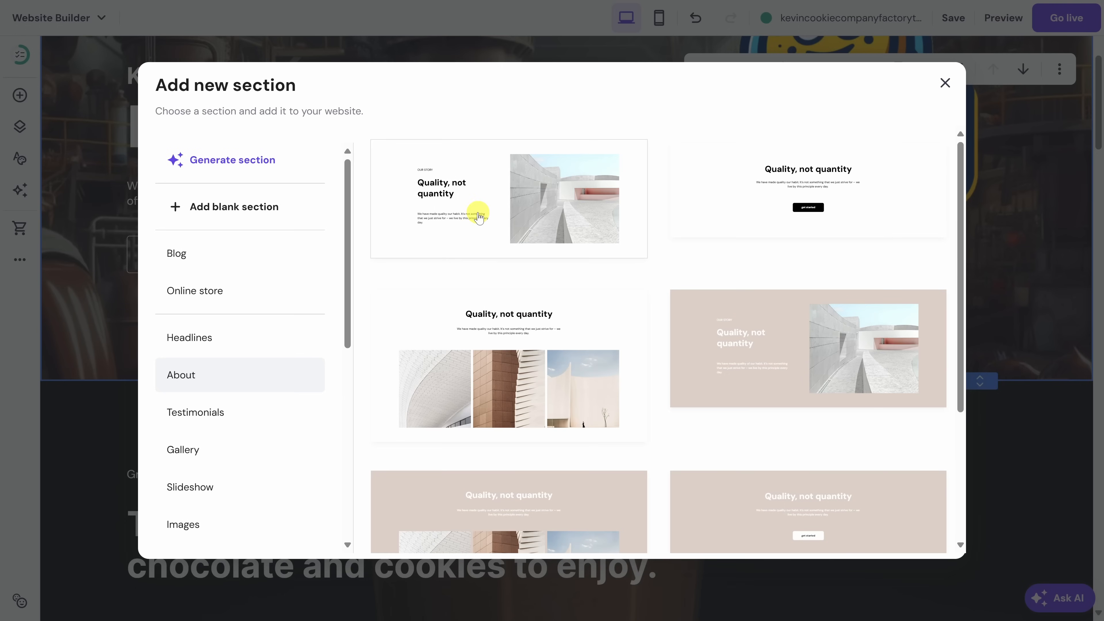
pyautogui.click(226, 208)
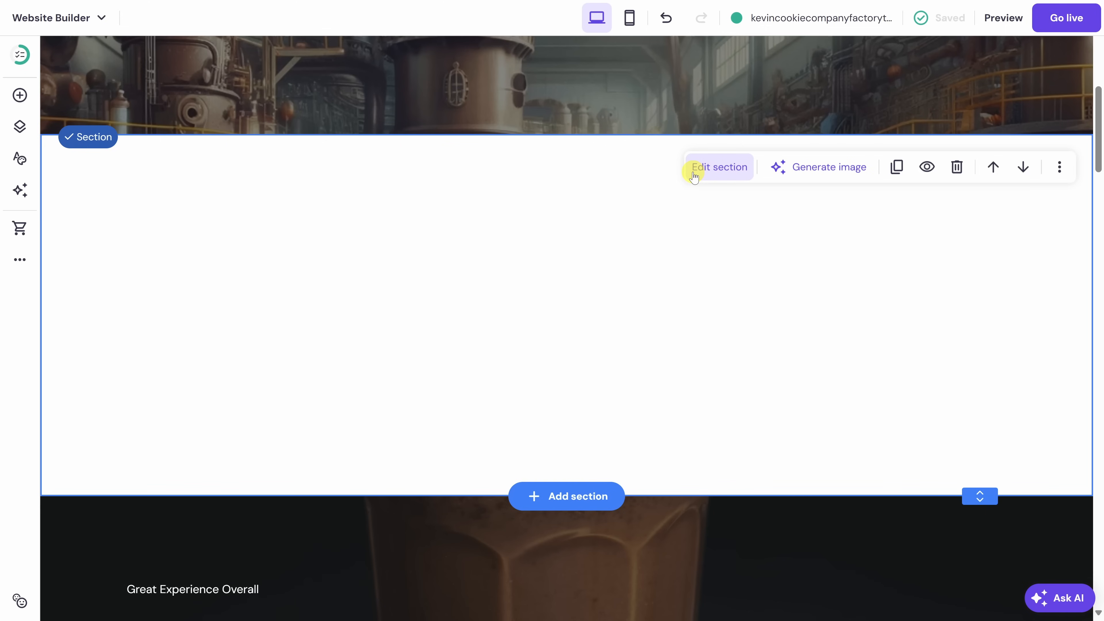
# Step: Set the blank section's background to the website's solid blue, #005792, and close the section settings
pyautogui.click(693, 174)
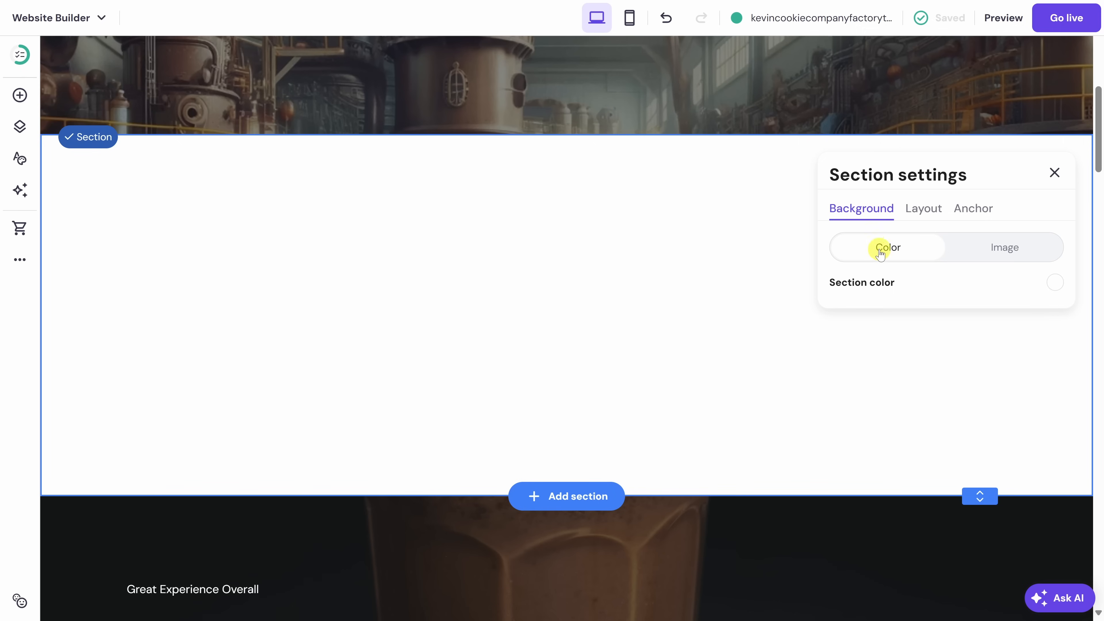
pyautogui.click(1055, 285)
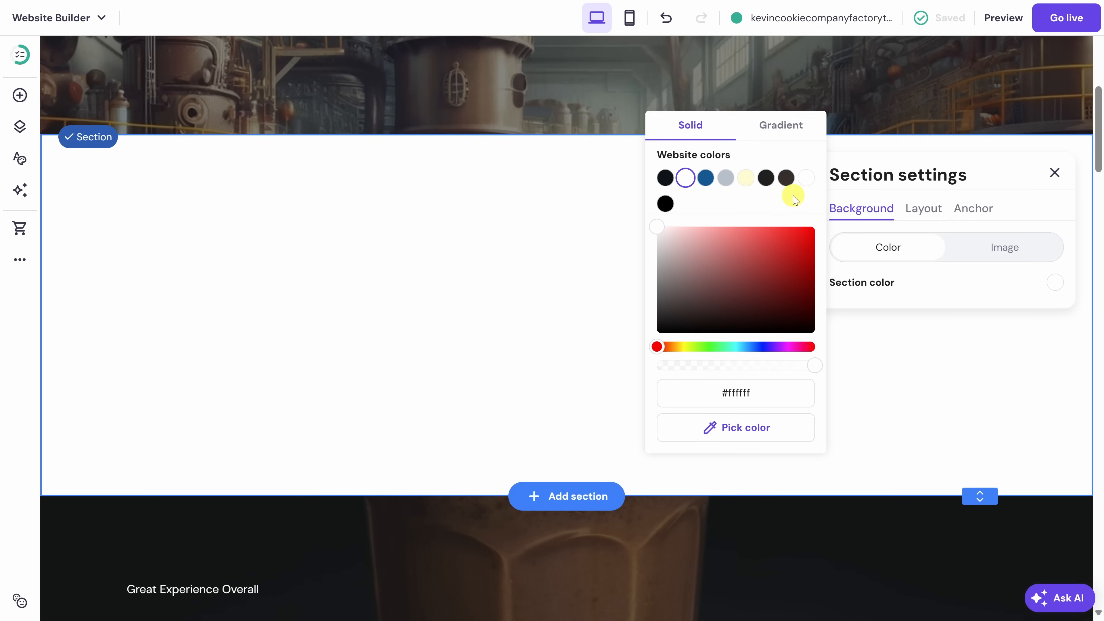
pyautogui.click(706, 178)
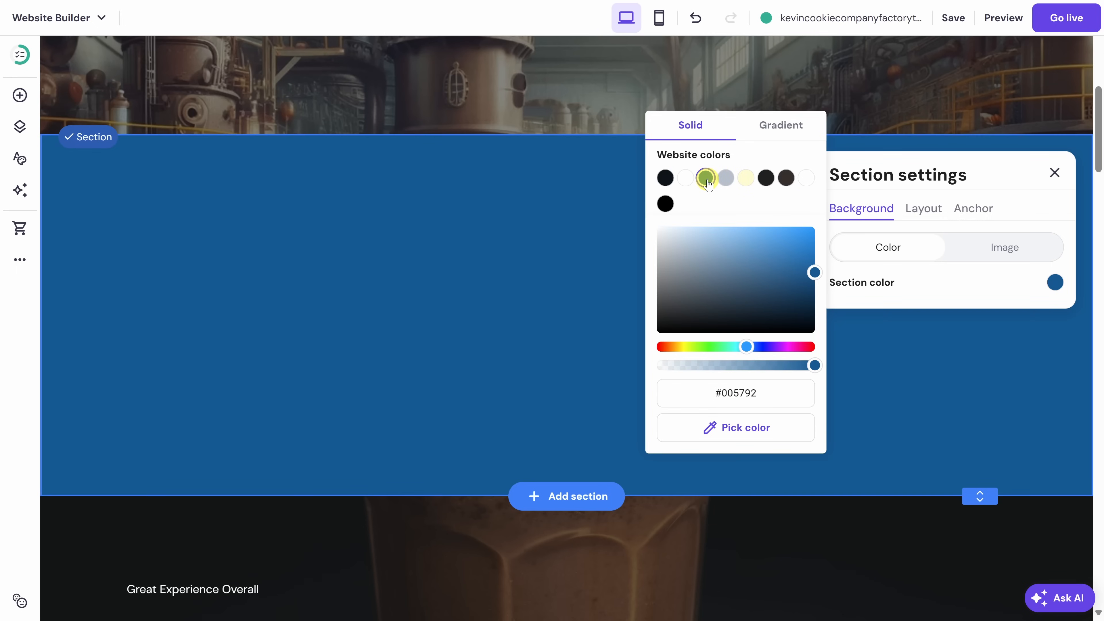
pyautogui.click(1054, 173)
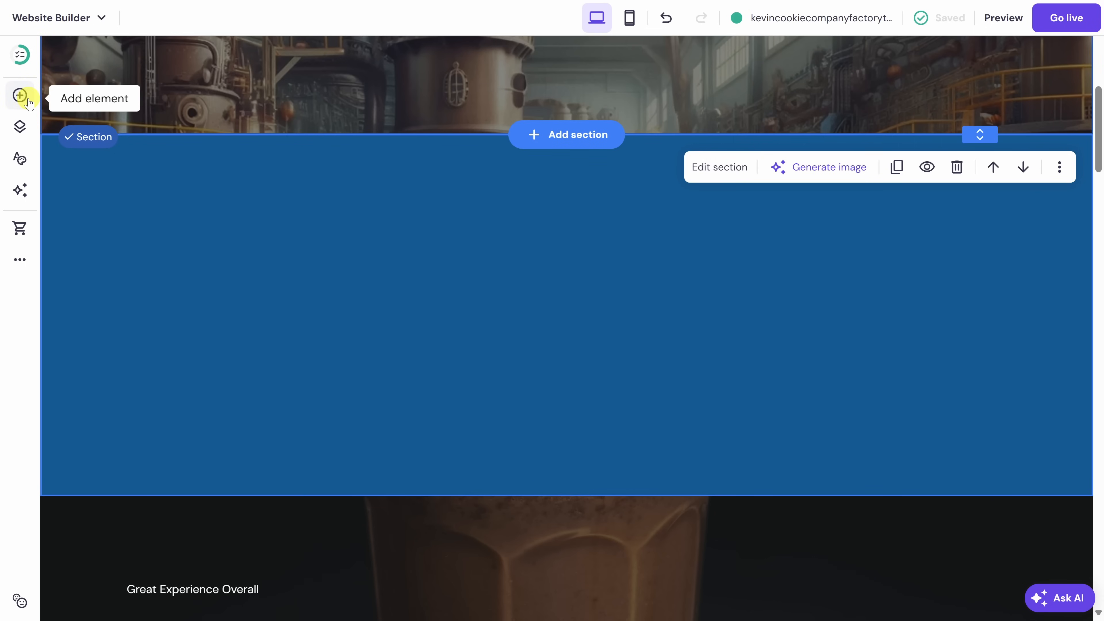
# Step: Add a text element to the middle of the blue section
pyautogui.click(21, 96)
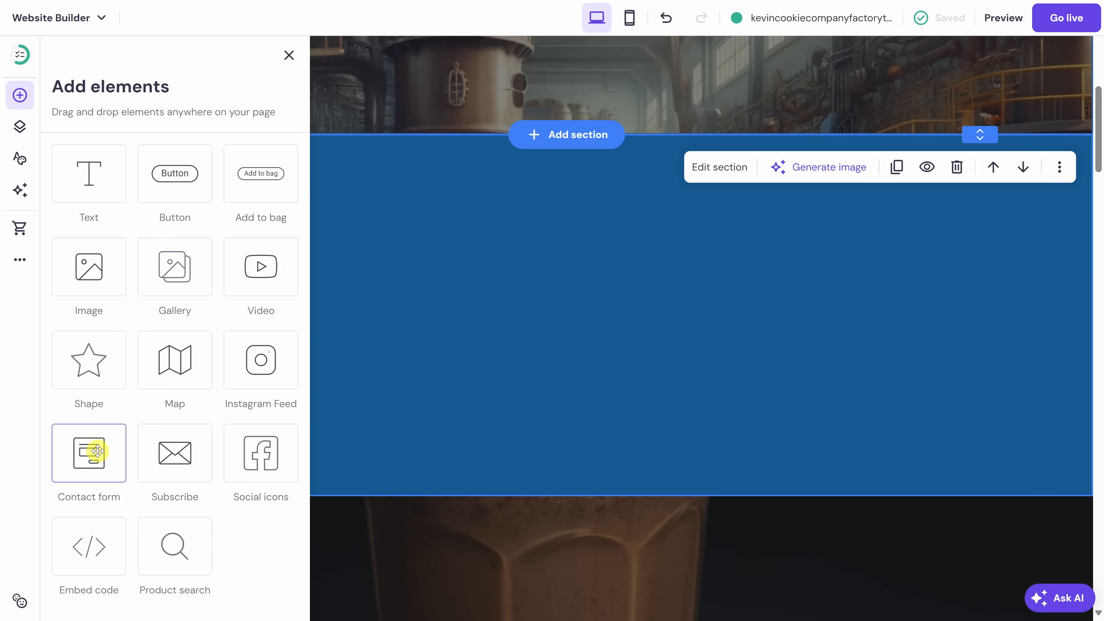
pyautogui.click(98, 182)
pyautogui.scroll(5, 98, 182)
pyautogui.scroll(-3, 203, 309)
pyautogui.scroll(-2, 203, 310)
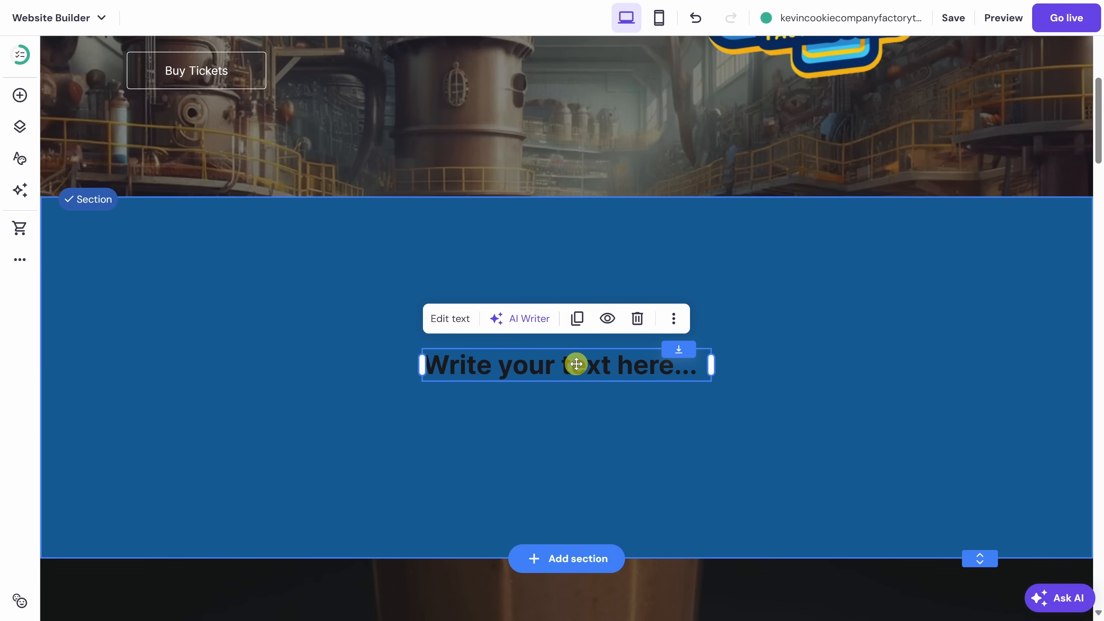
# Step: Generate text with AI Writer describing the fun of the factory tour, cookie making, chocolate river boat ride and souvenir photo, and keep it
pyautogui.click(529, 318)
pyautogui.click(445, 397)
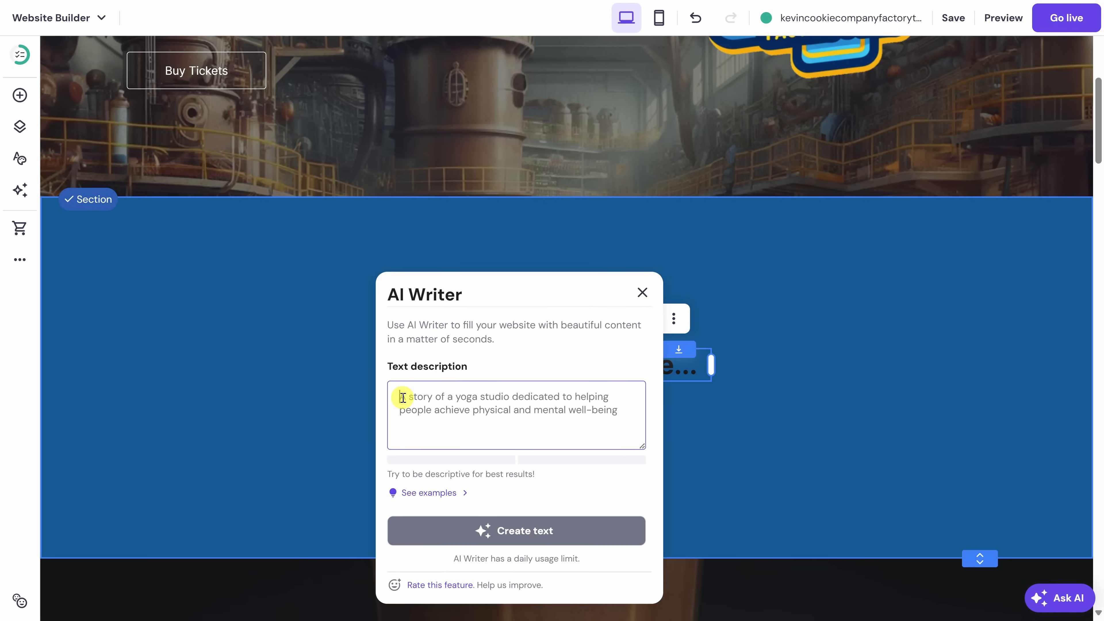
pyautogui.write('Write text describing the fun of going on a Kevin Cookie Company Factory Tour. You get to see how our cookies are made. You can ride on a boat down our chocolate river. At the end, you get a souvenir photo.')
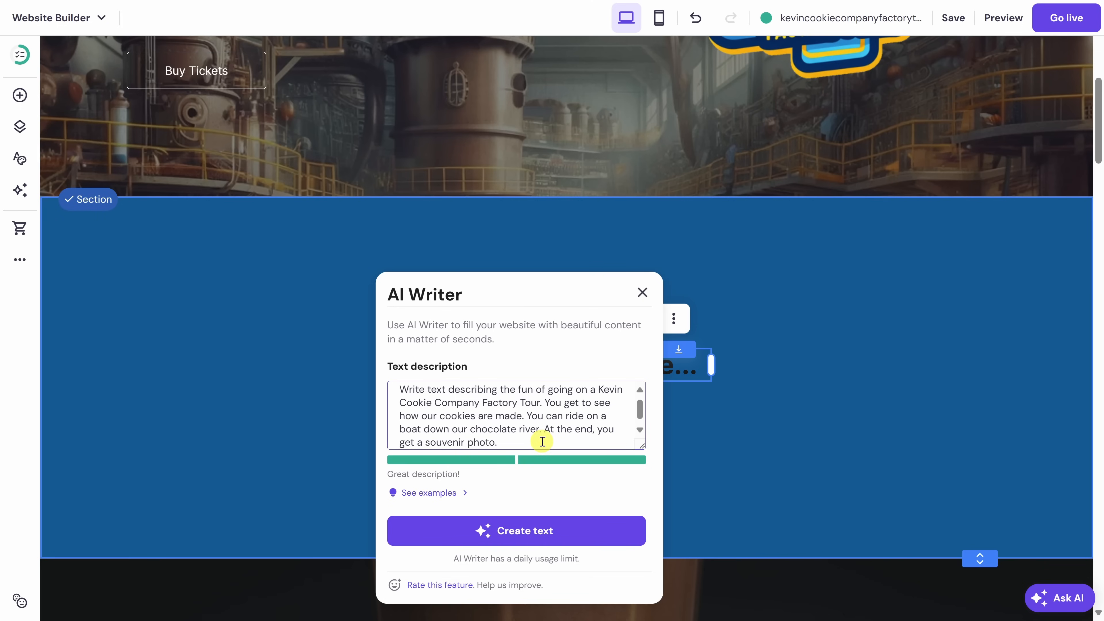
pyautogui.click(502, 531)
pyautogui.scroll(-2, 502, 539)
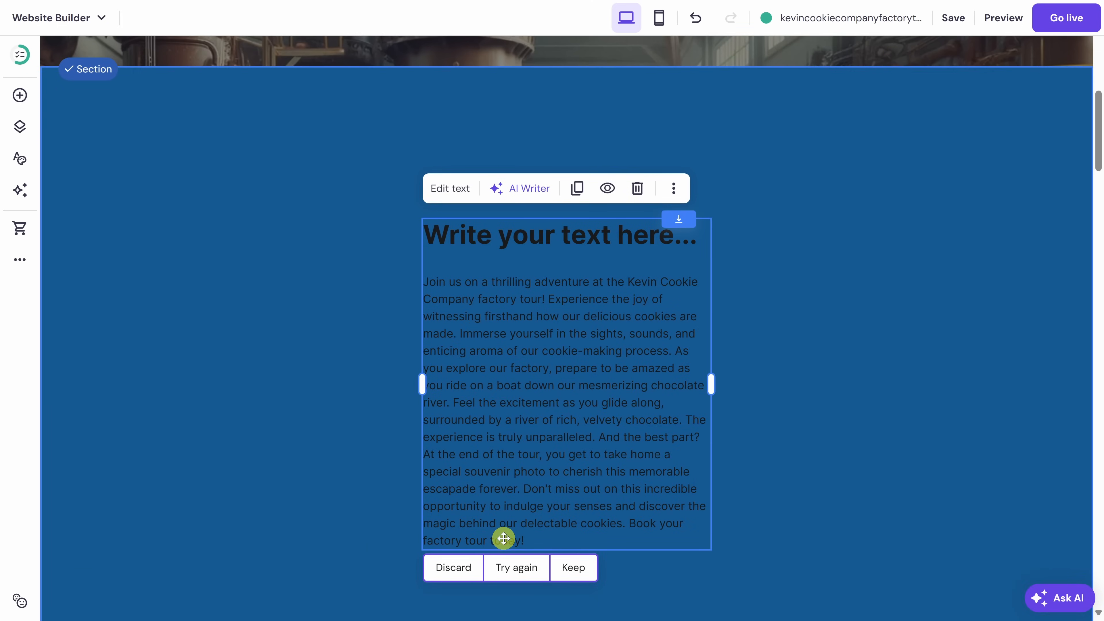
pyautogui.click(573, 567)
pyautogui.scroll(2, 576, 570)
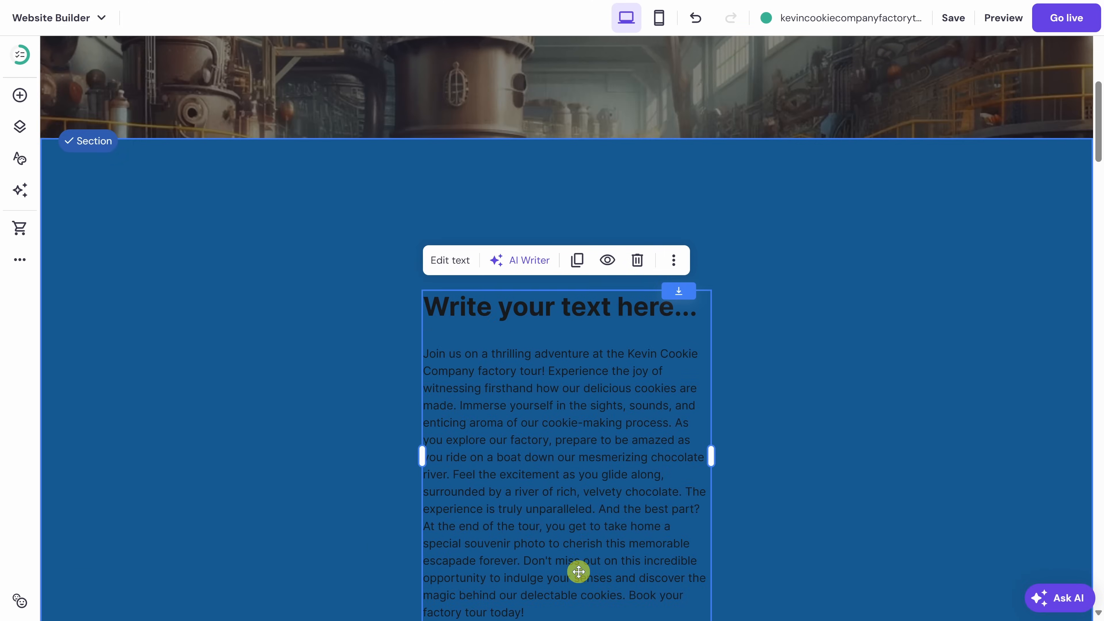
# Step: Replace the placeholder heading above the generated paragraph with "Experience the magic of cookie creation"
pyautogui.click(446, 306)
pyautogui.click(515, 310)
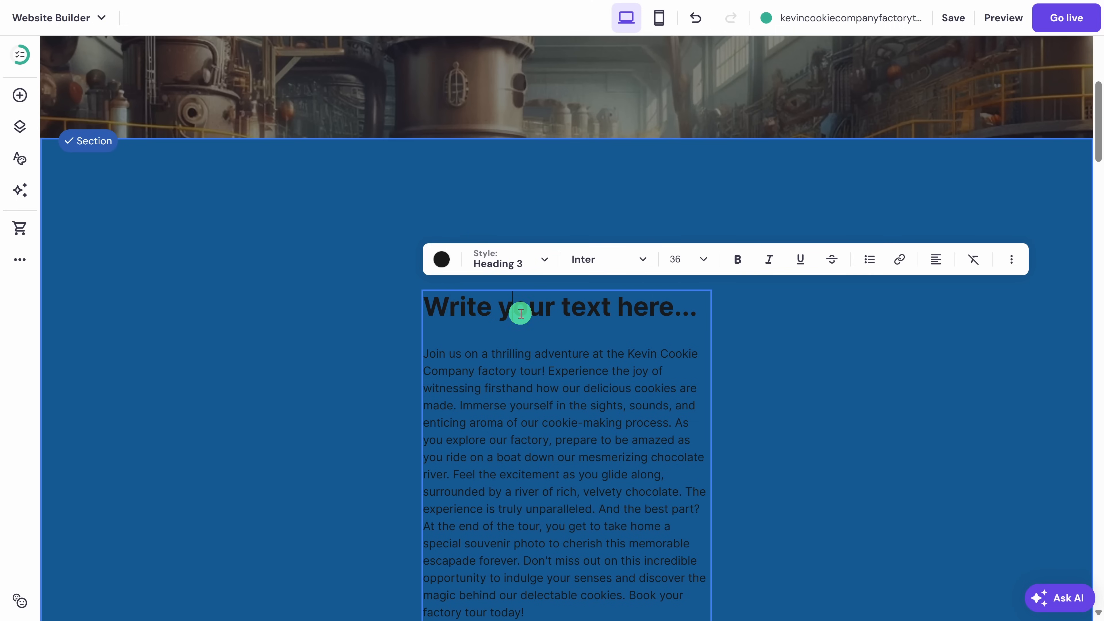
pyautogui.click(691, 307)
pyautogui.hotkey('ctrl', 'shift', 'Left')
pyautogui.hotkey('ctrl', 'shift', 'Left')
pyautogui.hotkey('ctrl', 'shift', 'Left')
pyautogui.hotkey('ctrl', 'shift', 'Left')
pyautogui.write('Experien')
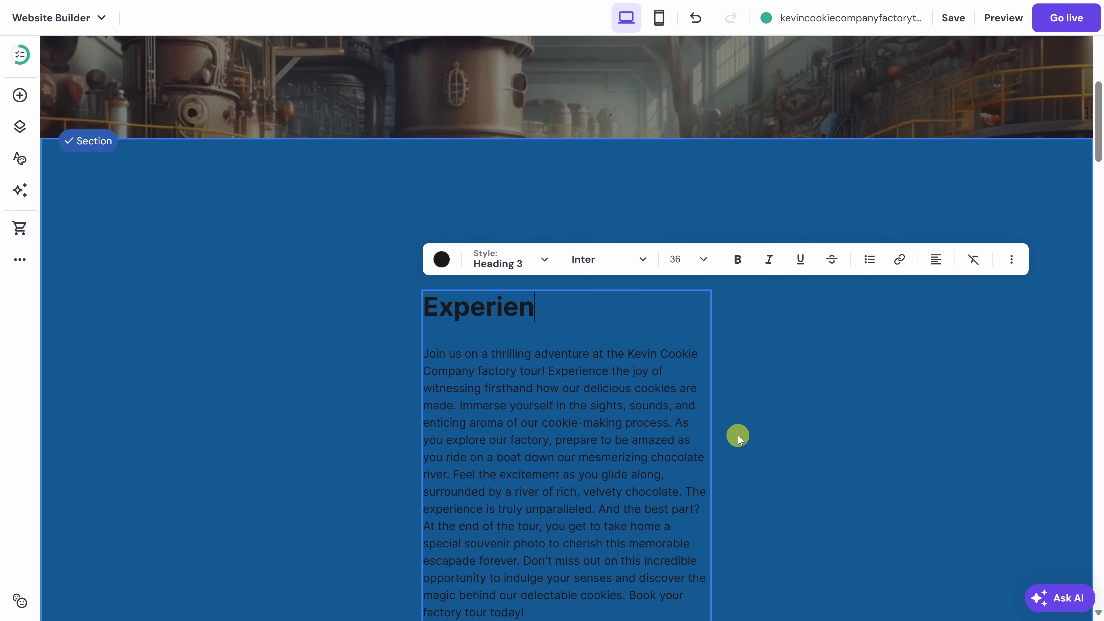
pyautogui.write('ce the magic of cookie creation')
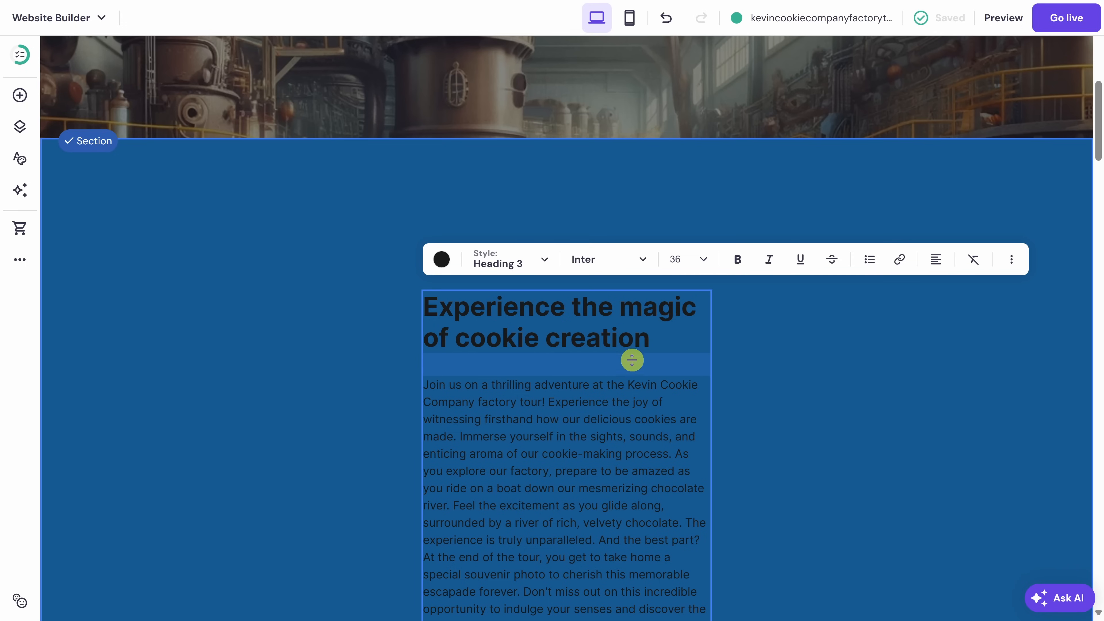
# Step: Color the heading and paragraph white and move the text block to the upper left area of the blue section
pyautogui.scroll(-2, 631, 358)
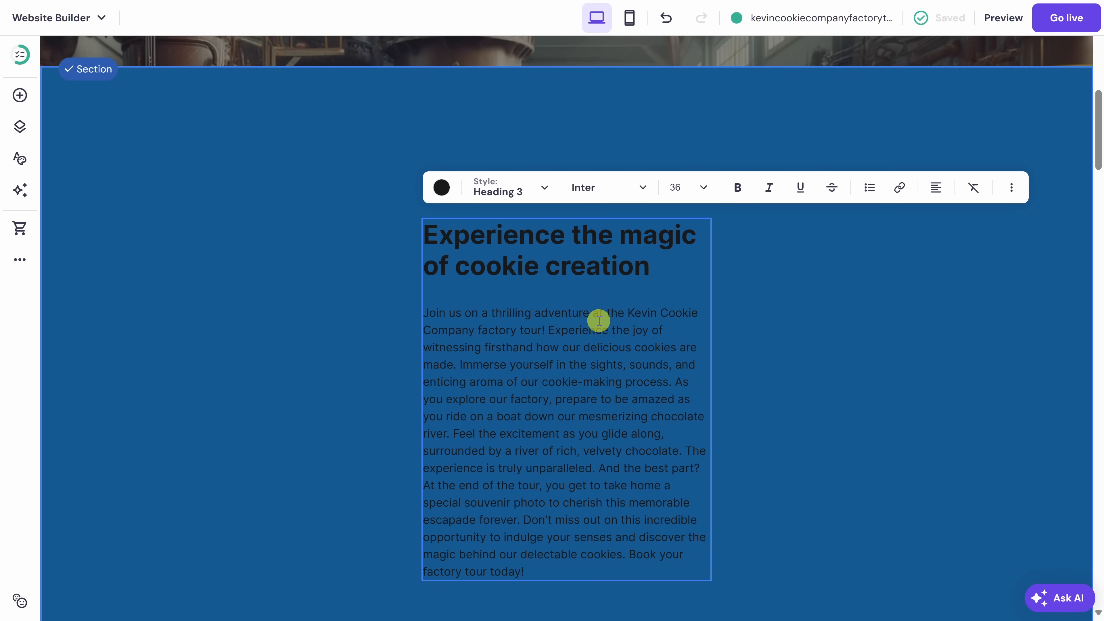
pyautogui.hotkey('ctrl', 'a')
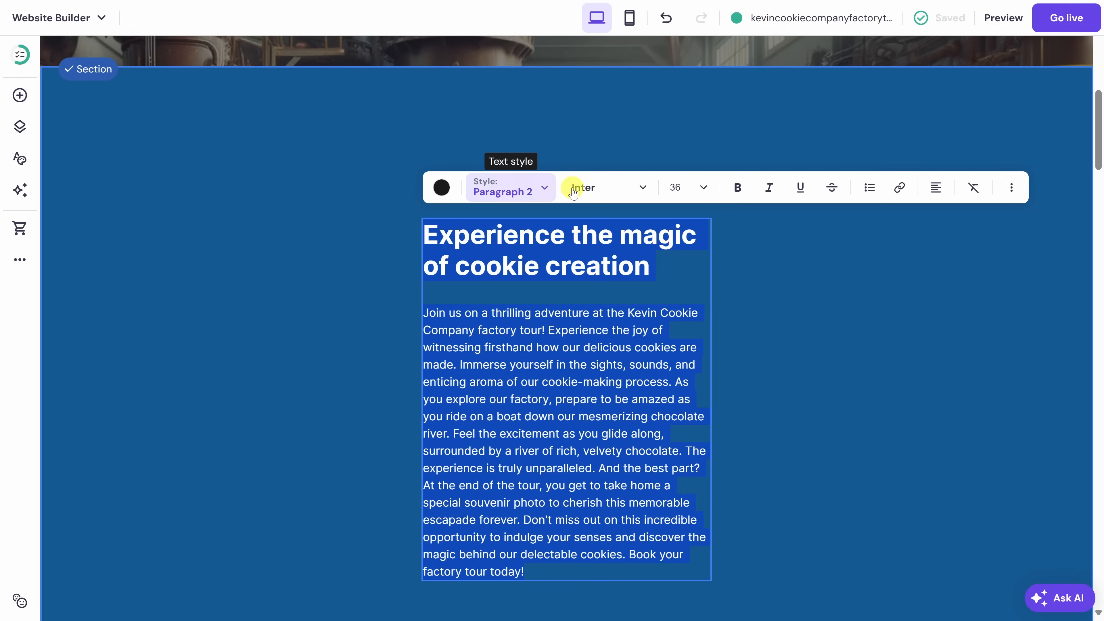
pyautogui.click(441, 188)
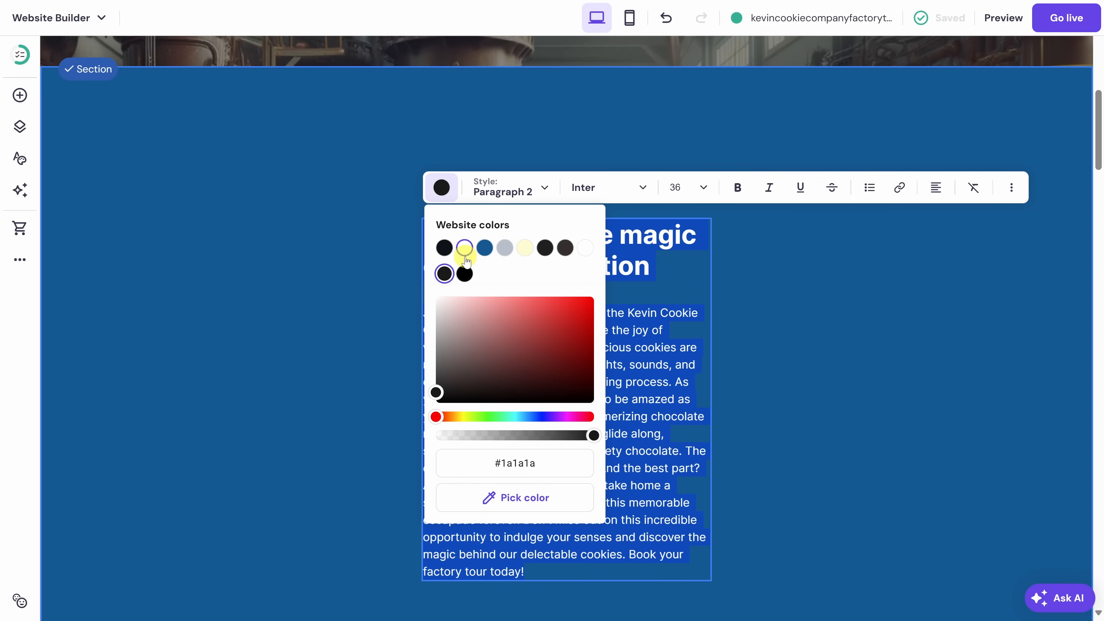
pyautogui.click(464, 247)
pyautogui.click(776, 261)
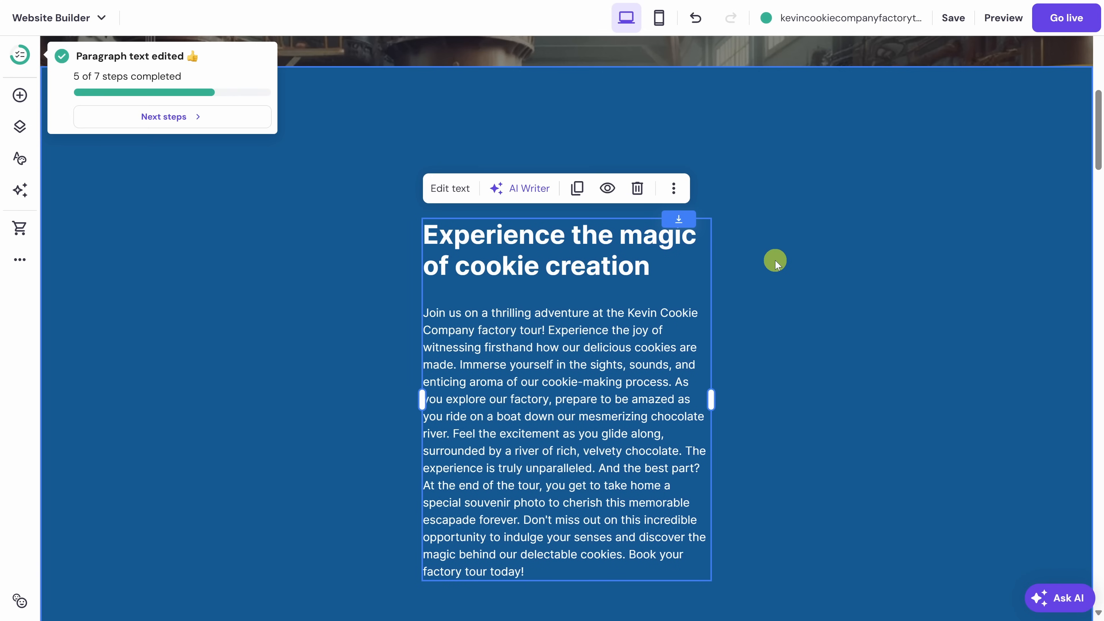
pyautogui.click(761, 264)
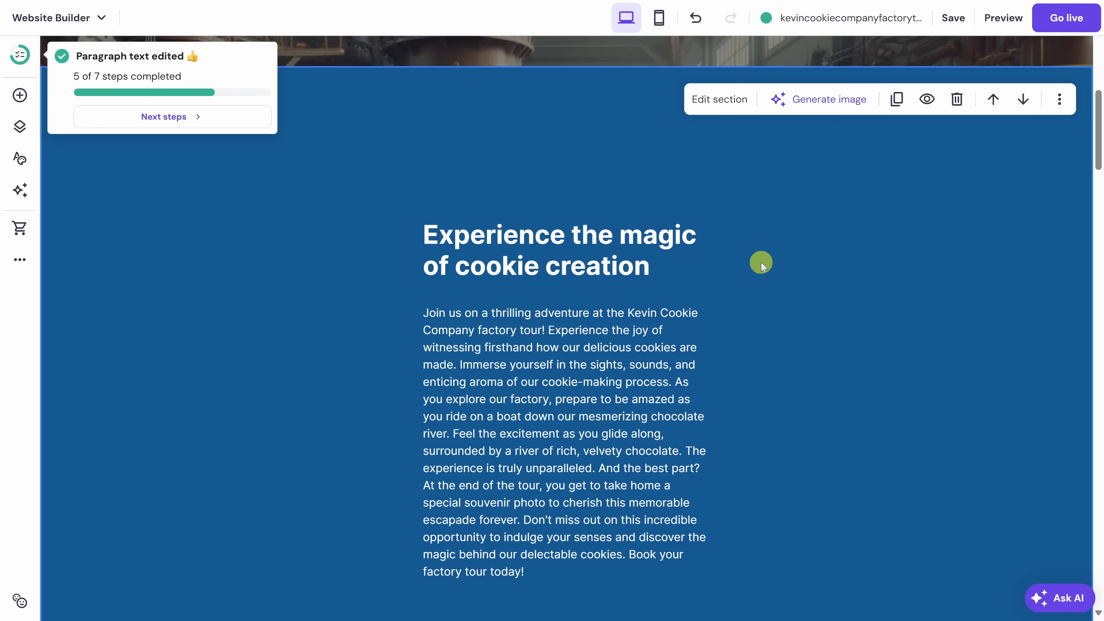
pyautogui.click(658, 289)
pyautogui.moveTo(658, 289); pyautogui.dragTo(440, 197)
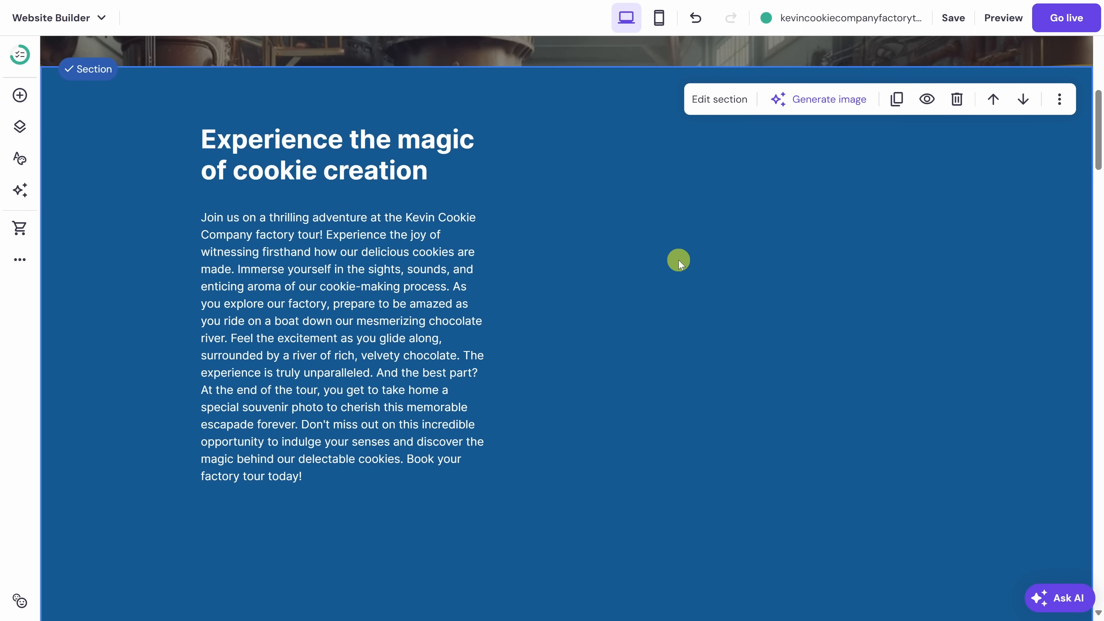
# Step: Add an image element to the blue section and replace its picture with the library's chocolate river boat image generated-aVf3fSfhS3…
pyautogui.click(20, 96)
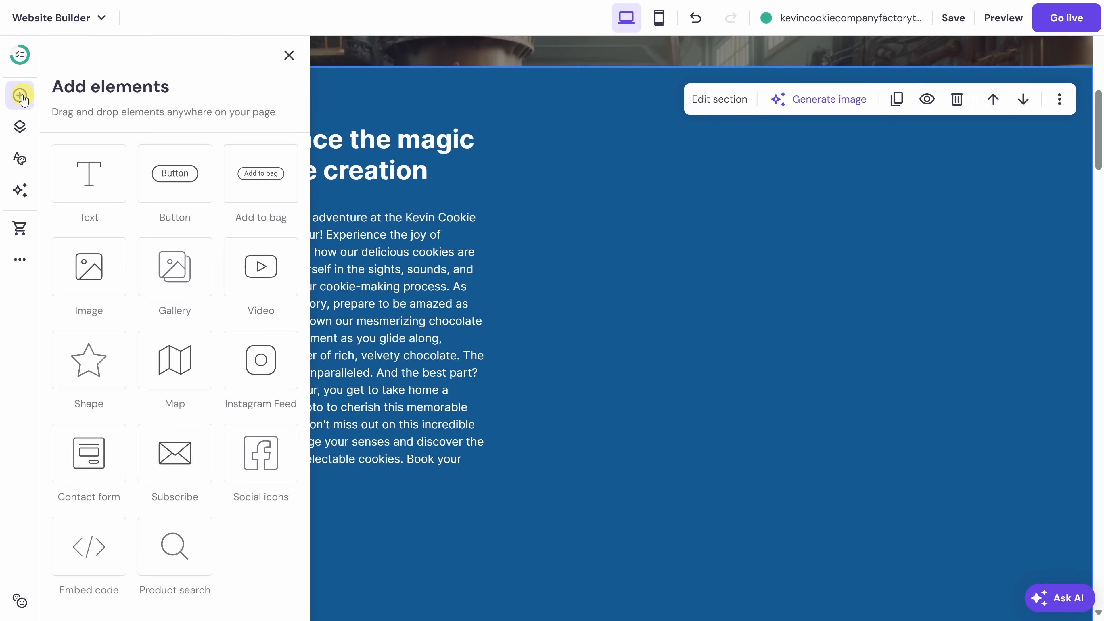
pyautogui.click(102, 274)
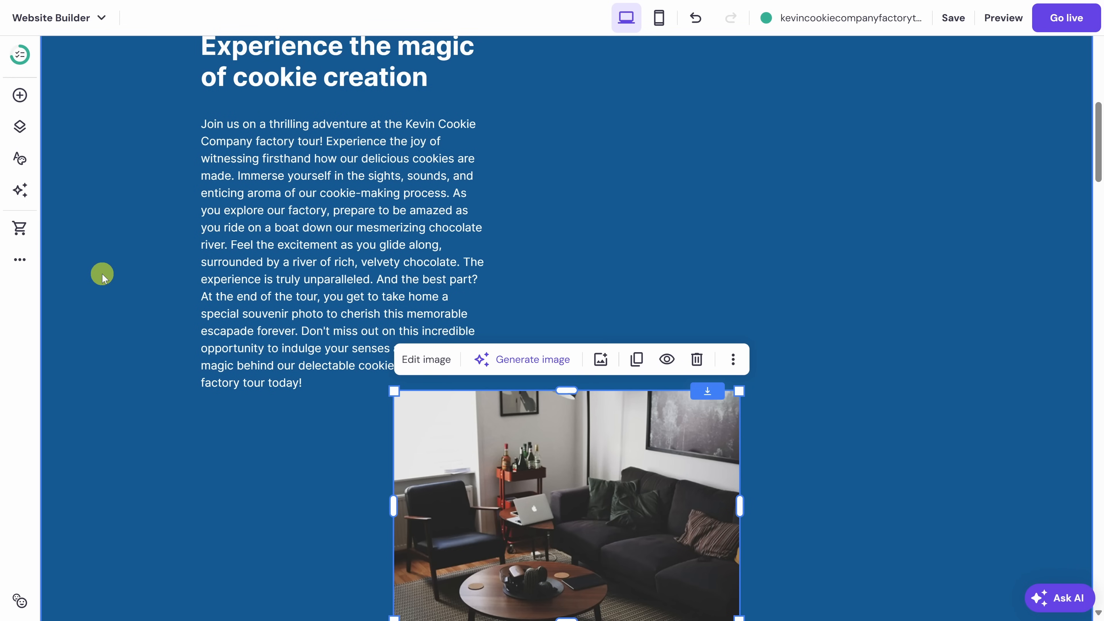
pyautogui.click(426, 360)
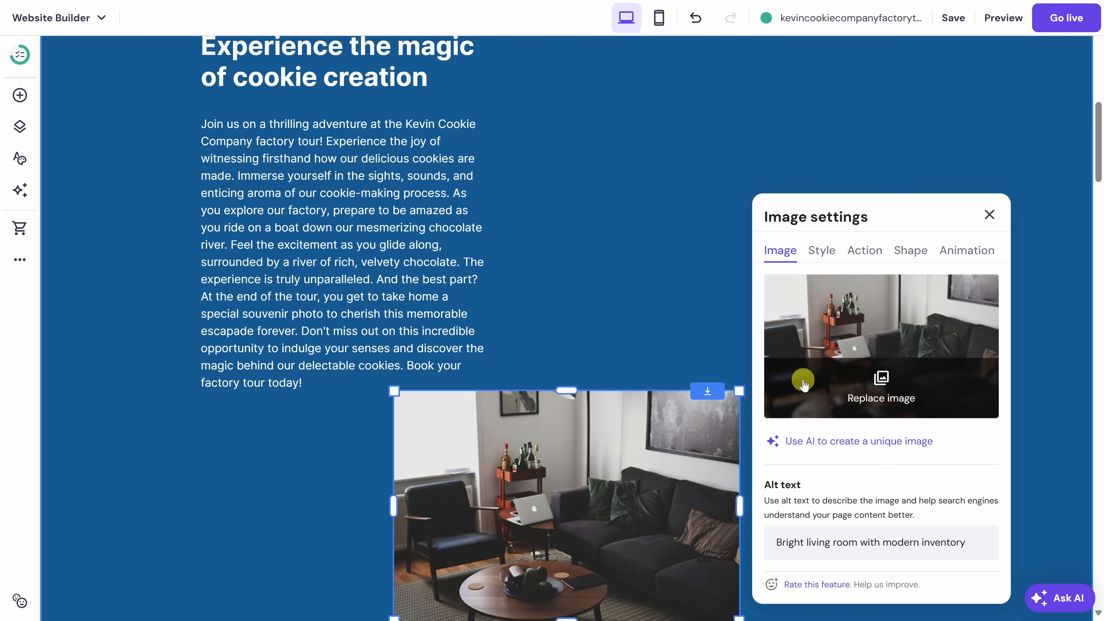
pyautogui.click(879, 382)
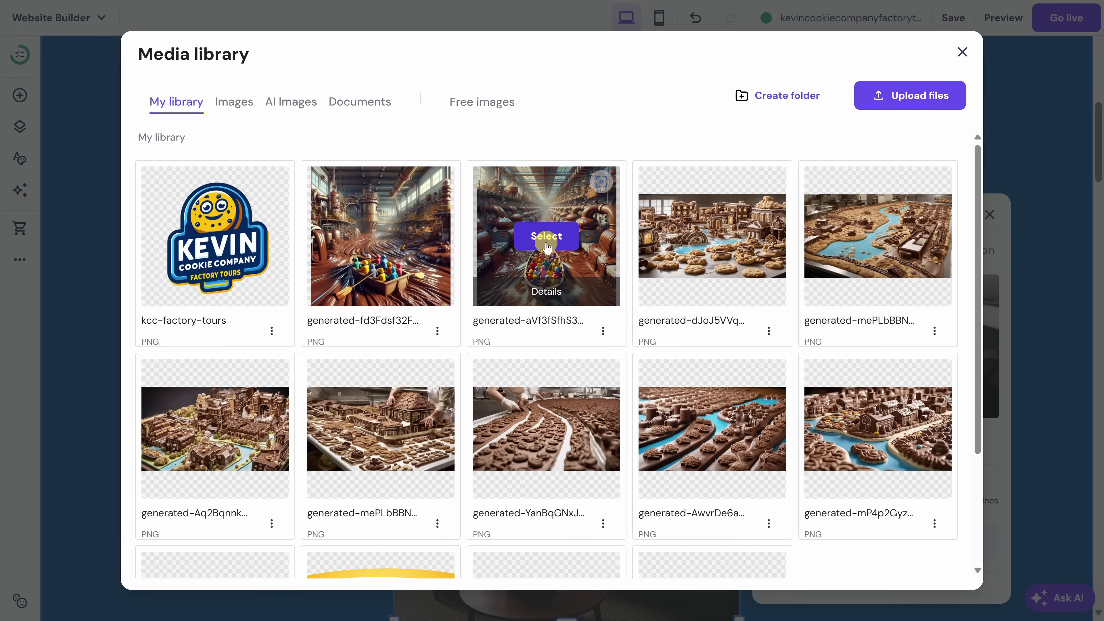
pyautogui.click(546, 238)
# Step: Place the boat image to the right of the text, with its upper edge level with the heading
pyautogui.moveTo(551, 460); pyautogui.dragTo(723, 140)
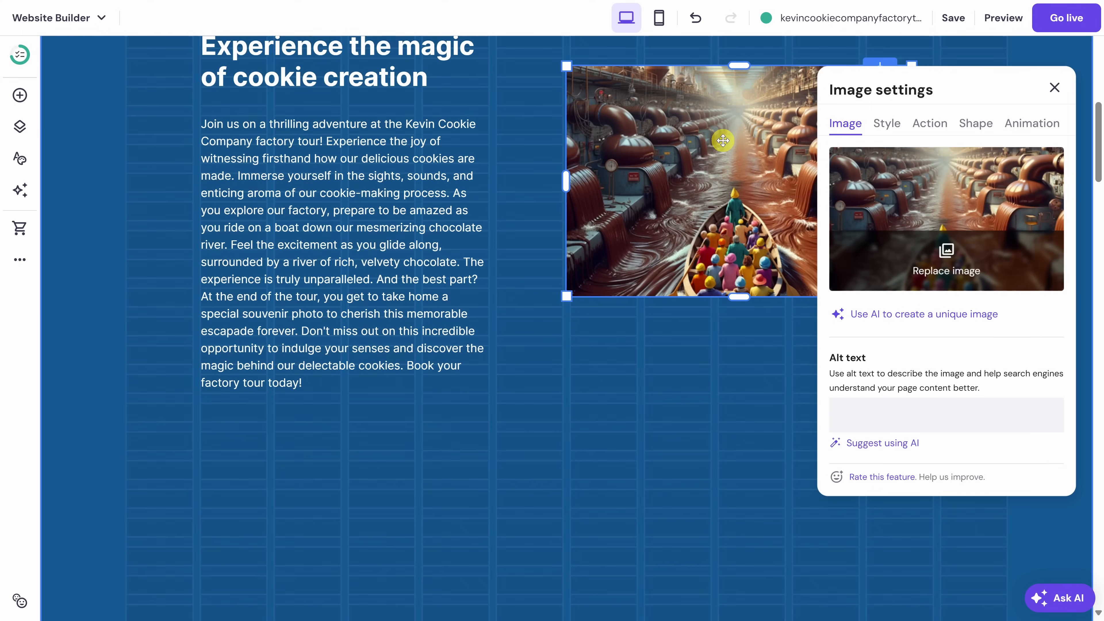
pyautogui.scroll(3, 664, 269)
pyautogui.moveTo(719, 321); pyautogui.dragTo(728, 289)
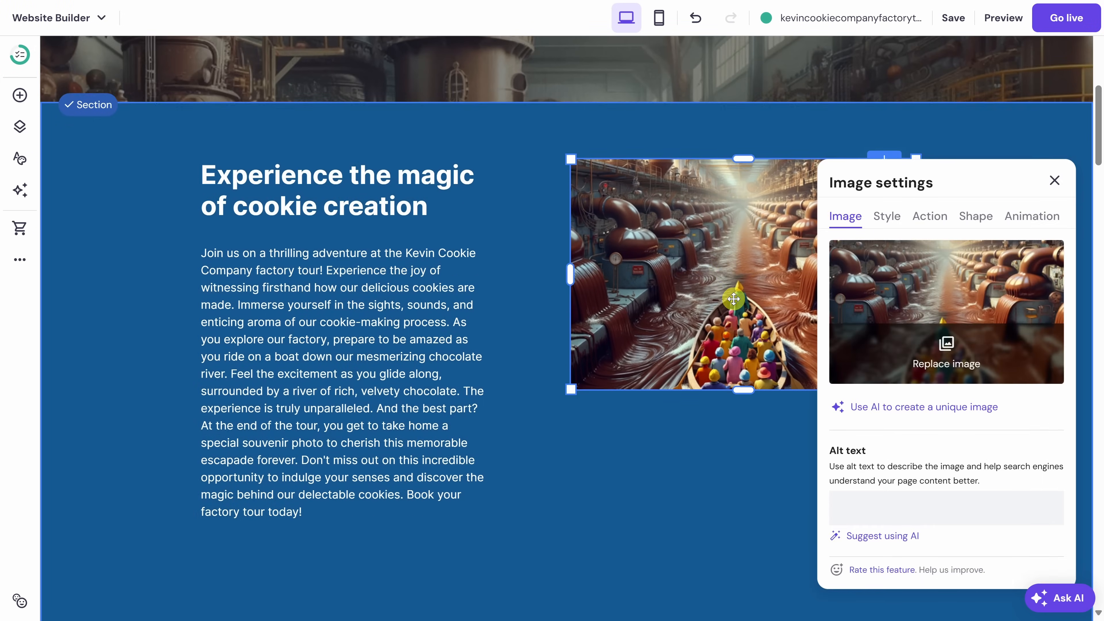
# Step: Shorten the blue section so it ends just below the paragraph, and close the image settings
pyautogui.scroll(-6, 731, 298)
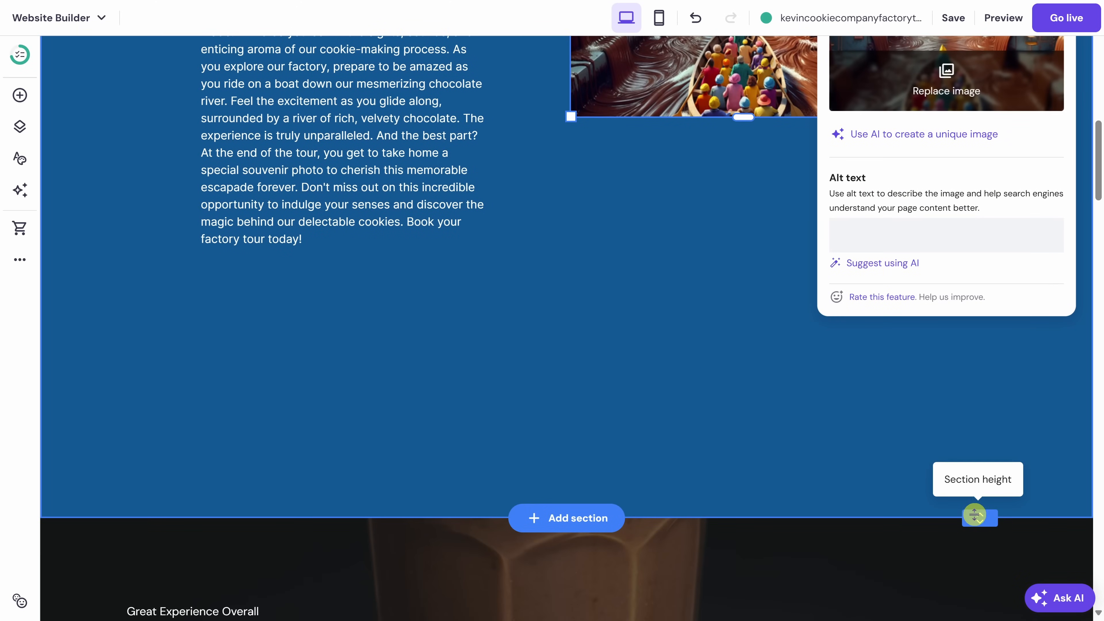
pyautogui.moveTo(976, 515); pyautogui.dragTo(987, 286)
pyautogui.scroll(5, 612, 331)
pyautogui.scroll(1, 617, 349)
pyautogui.click(620, 89)
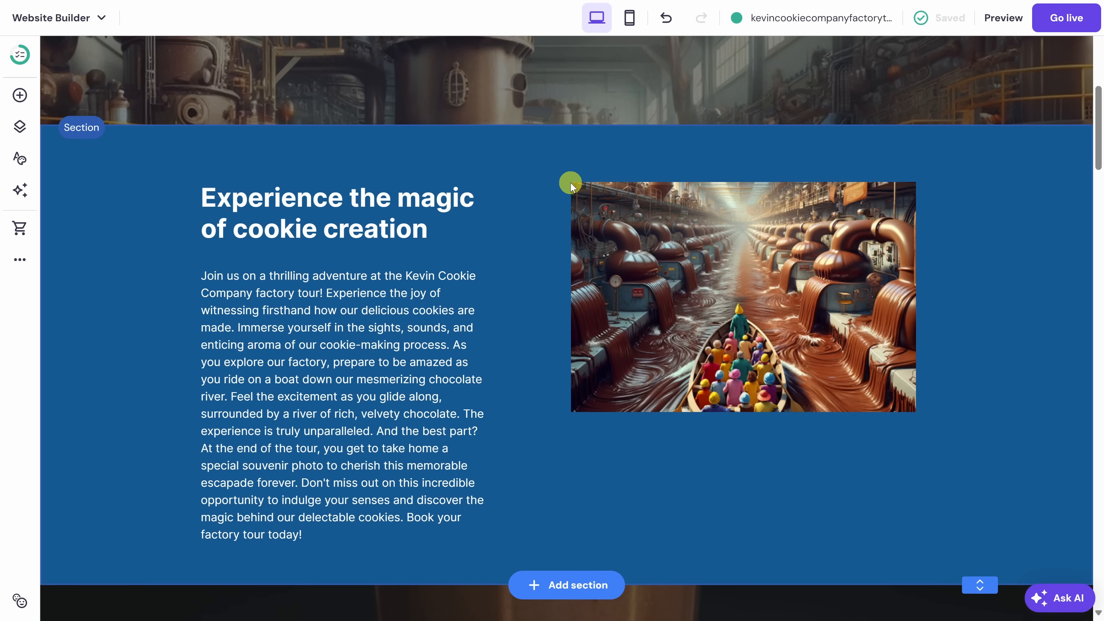
# Step: Examine the contact form's general, field and button settings, and close them without changes
pyautogui.scroll(-15, 544, 197)
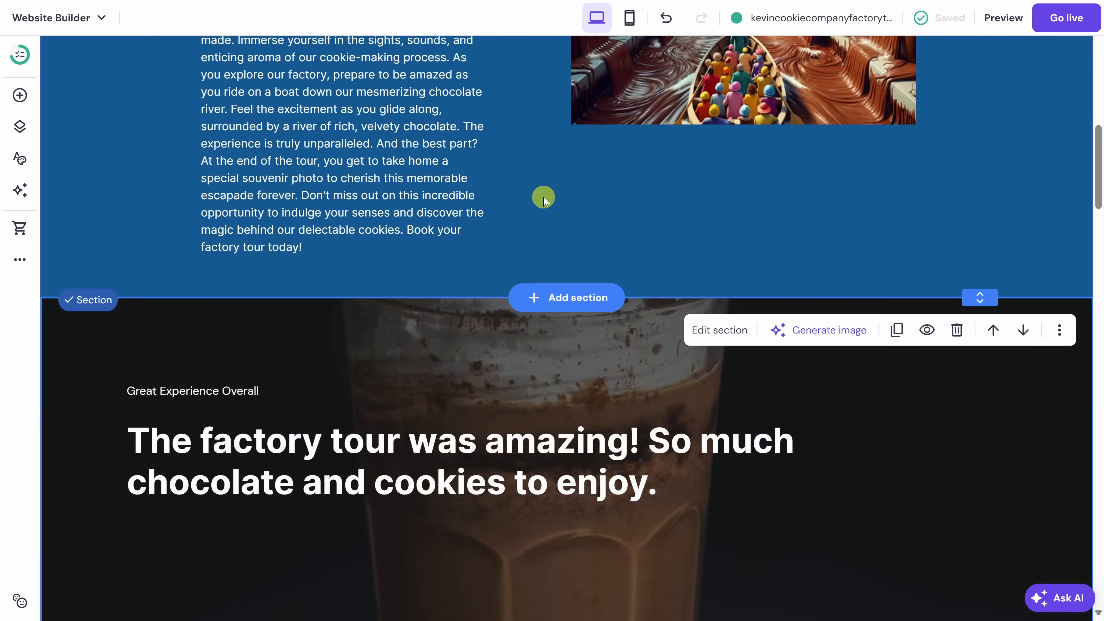
pyautogui.scroll(-20, 543, 197)
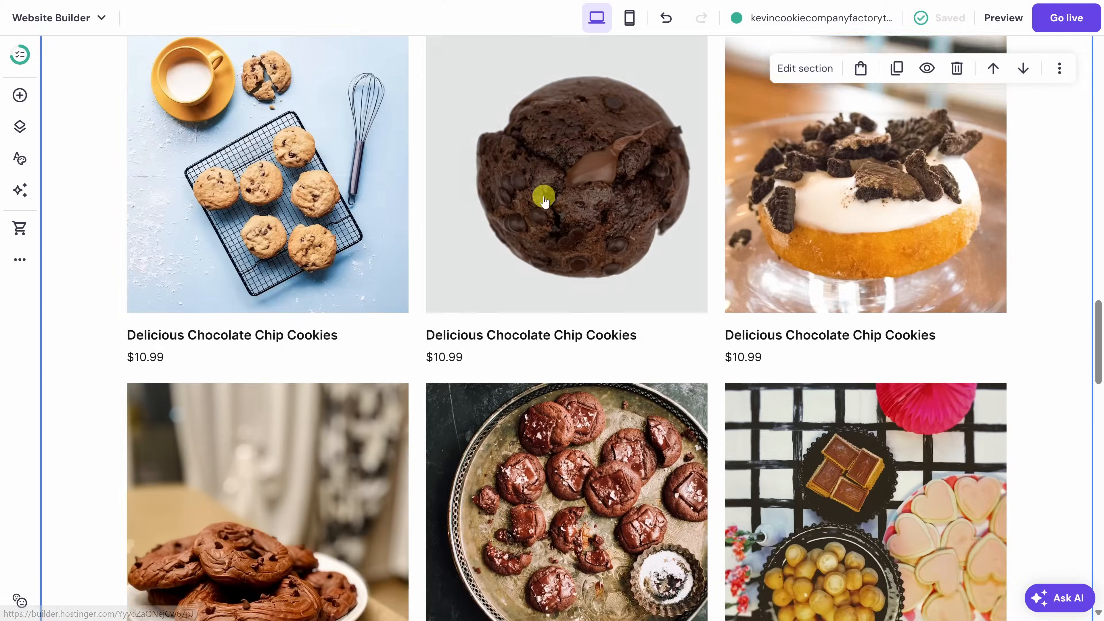
pyautogui.scroll(-8, 546, 202)
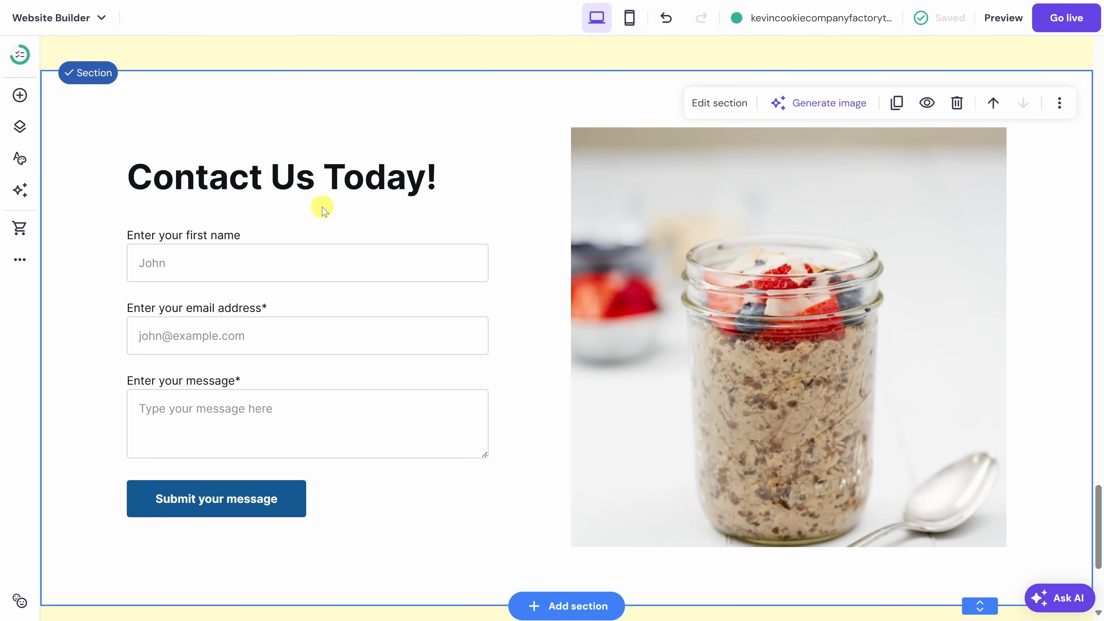
pyautogui.click(347, 481)
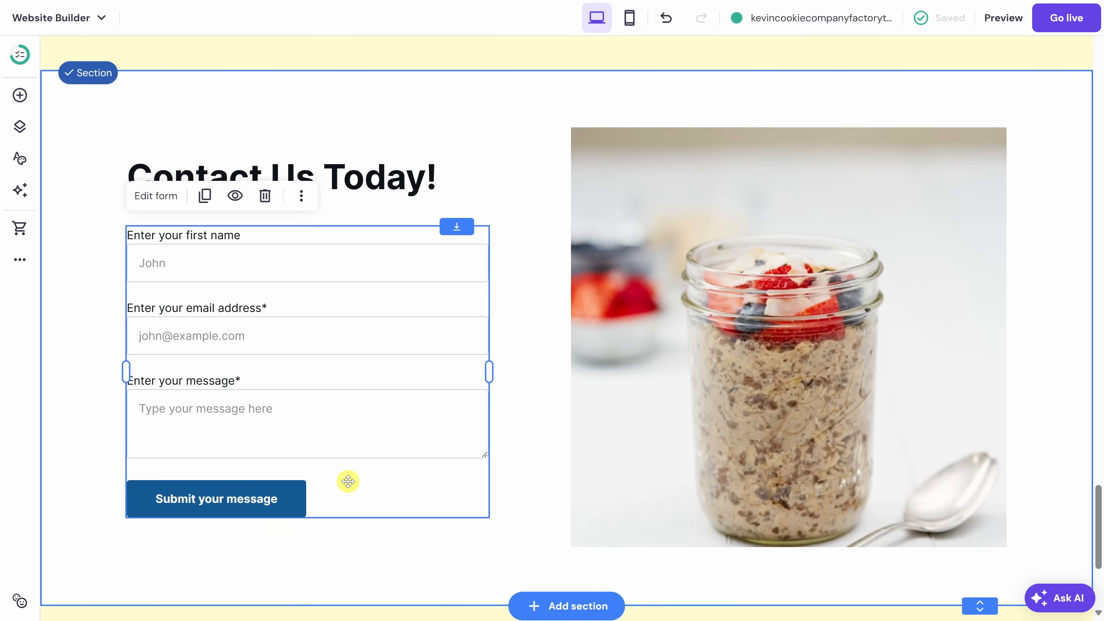
pyautogui.click(154, 195)
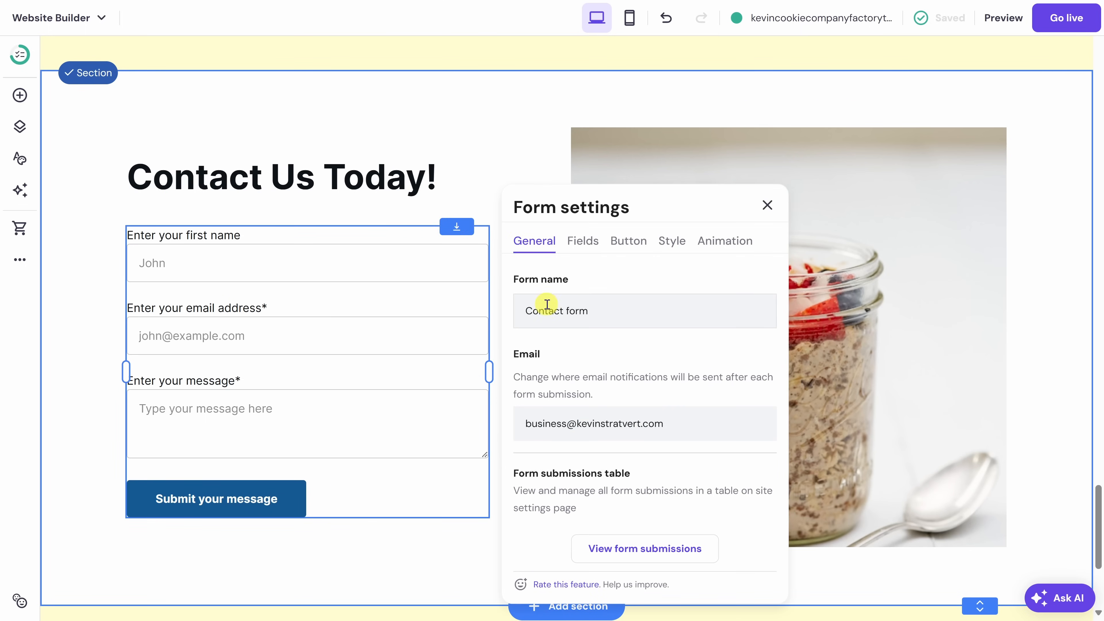
pyautogui.scroll(-2, 575, 304)
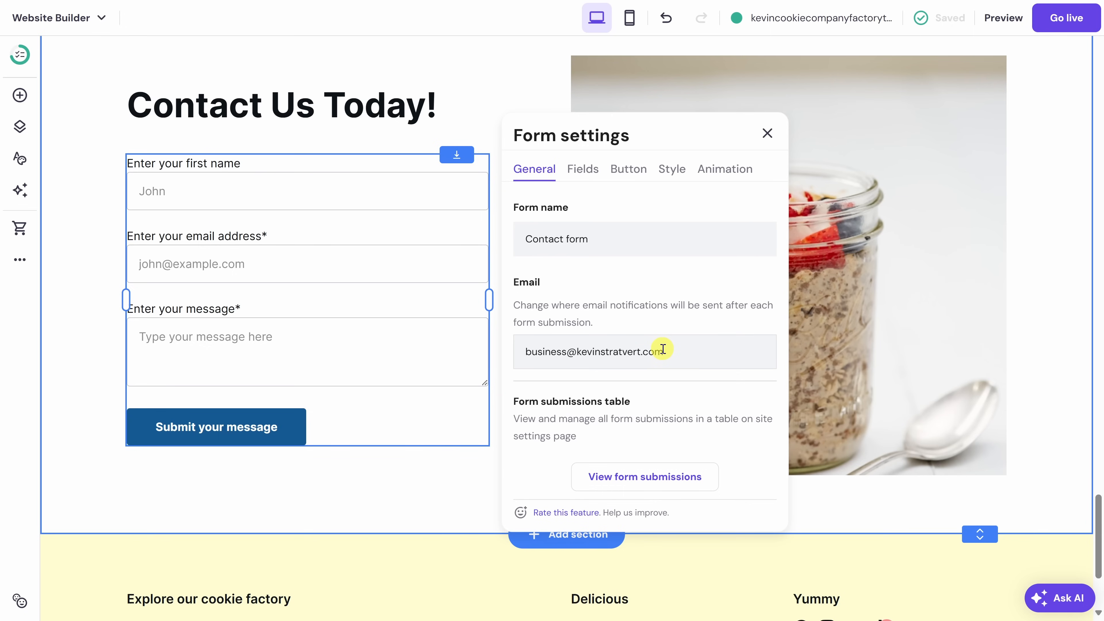
pyautogui.click(590, 172)
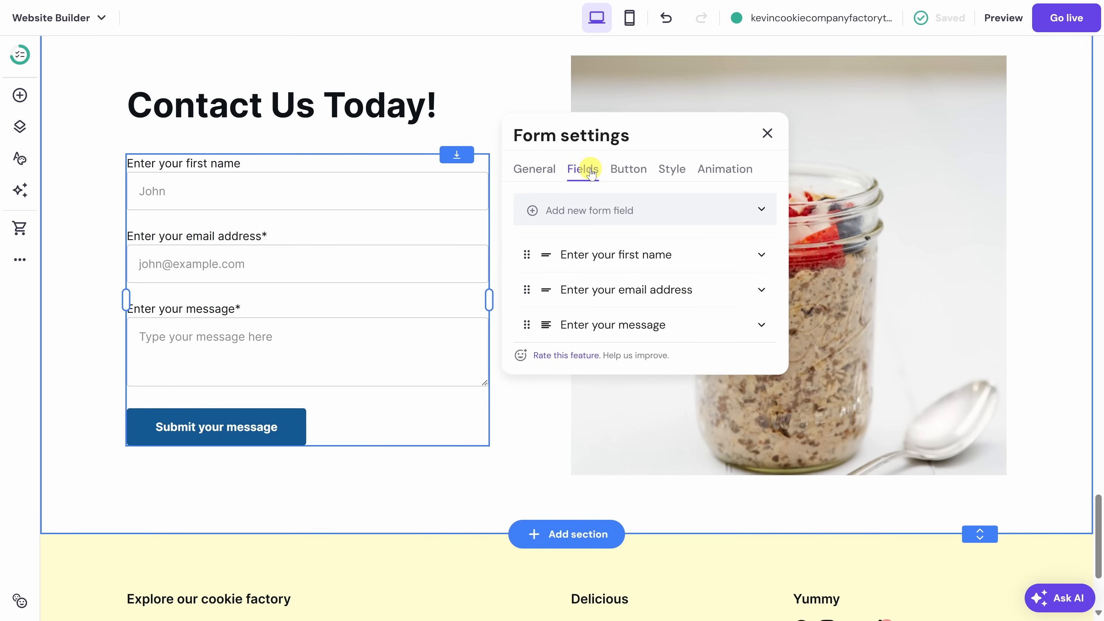
pyautogui.click(626, 173)
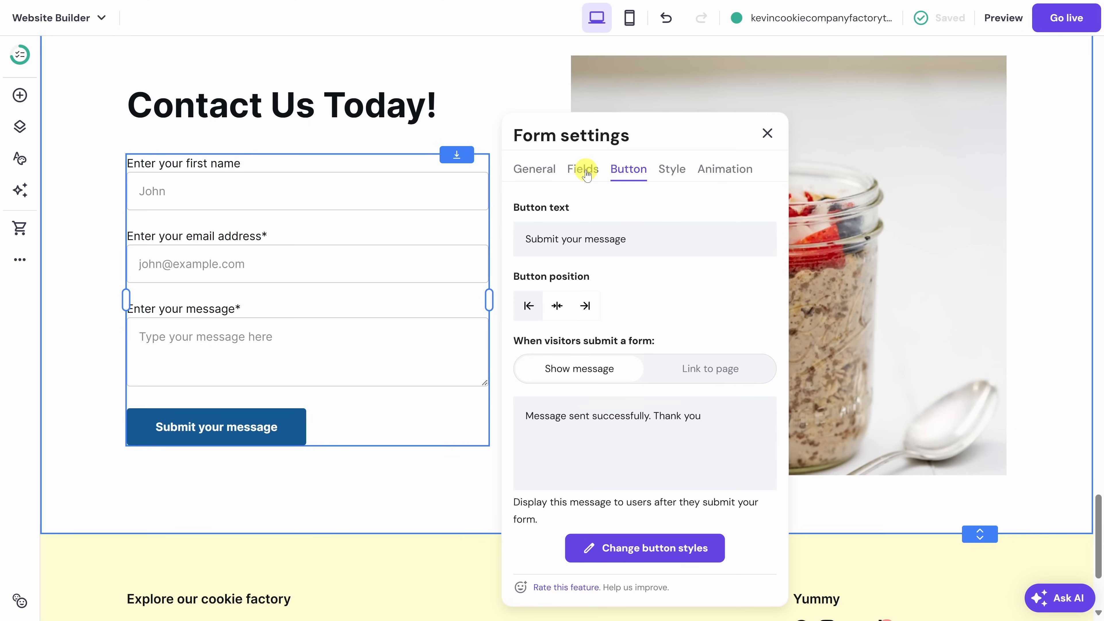
pyautogui.click(537, 172)
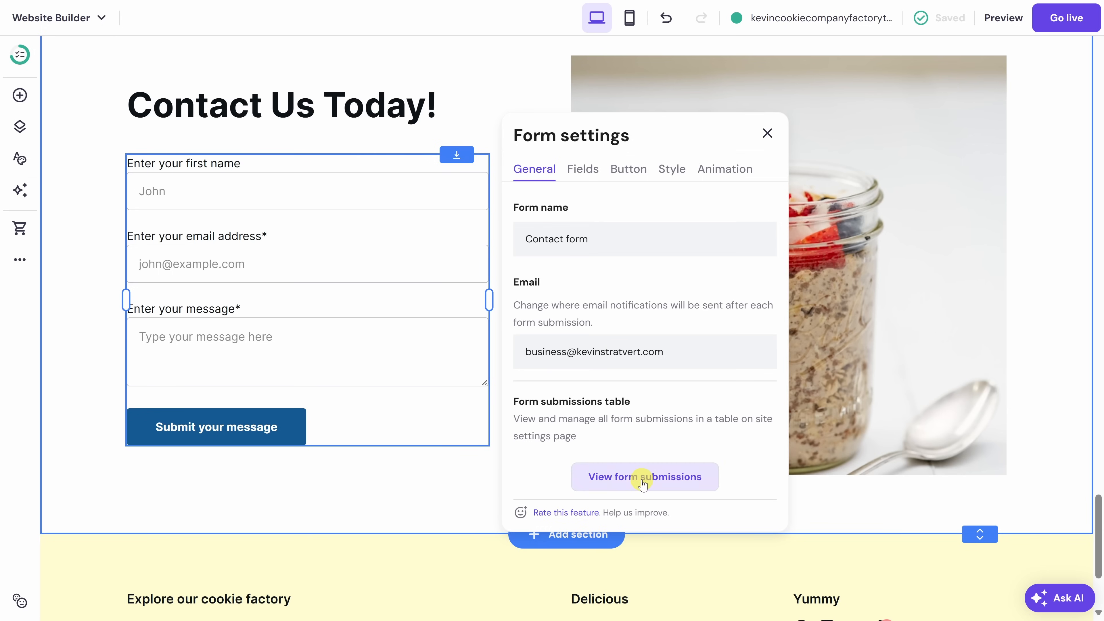
pyautogui.click(767, 133)
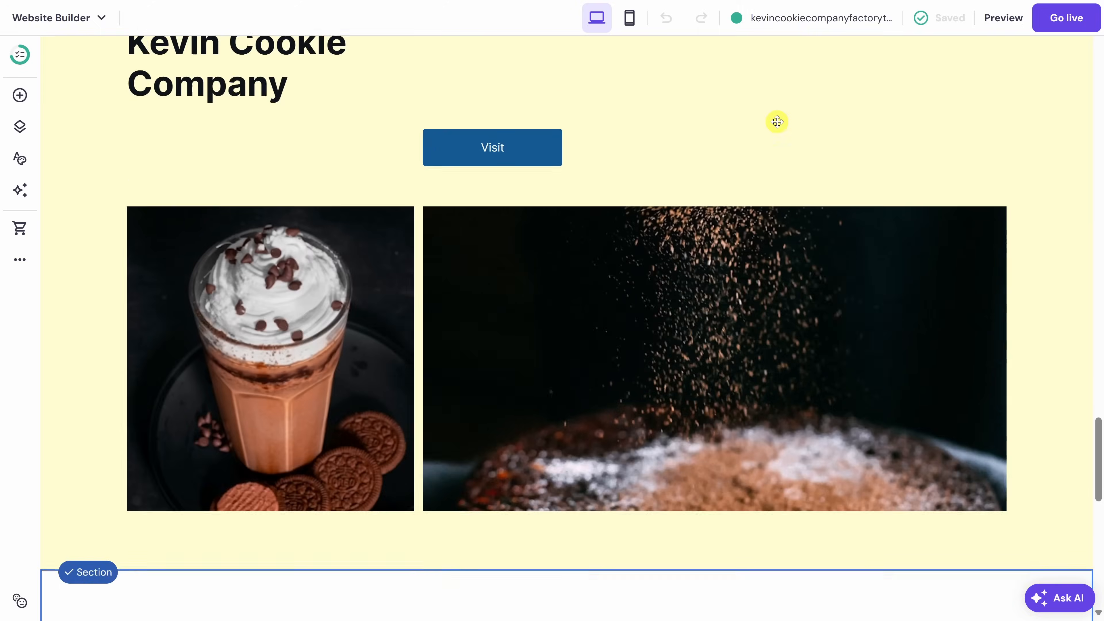
# Step: Examine the site's Menu and Contact pages from the main navigation list, and return to the Home page
pyautogui.scroll(20, 776, 121)
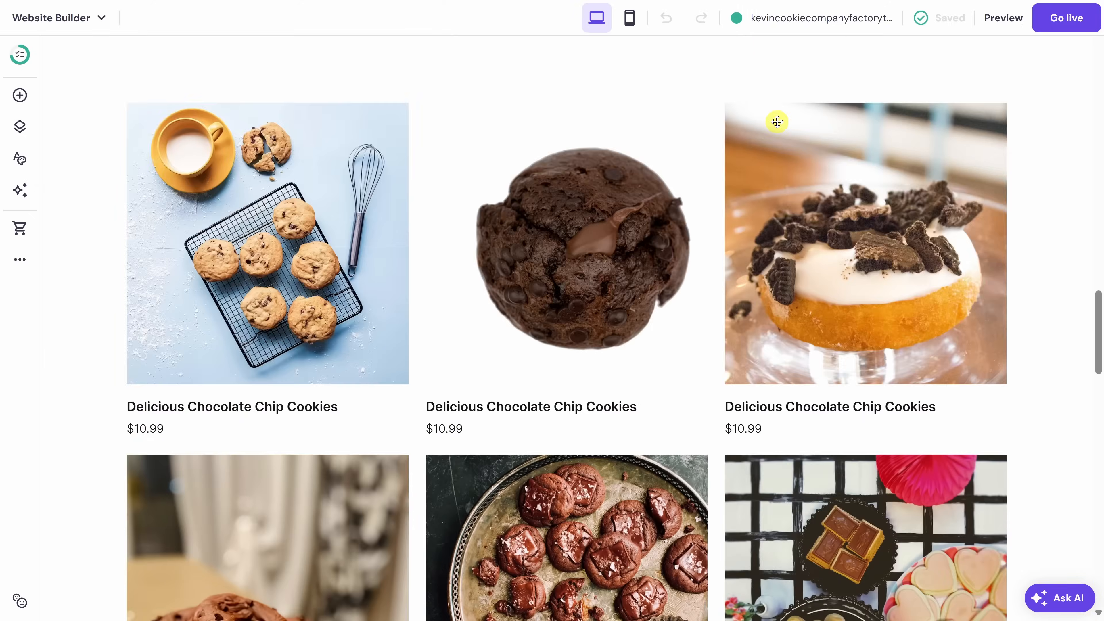
pyautogui.scroll(10, 777, 122)
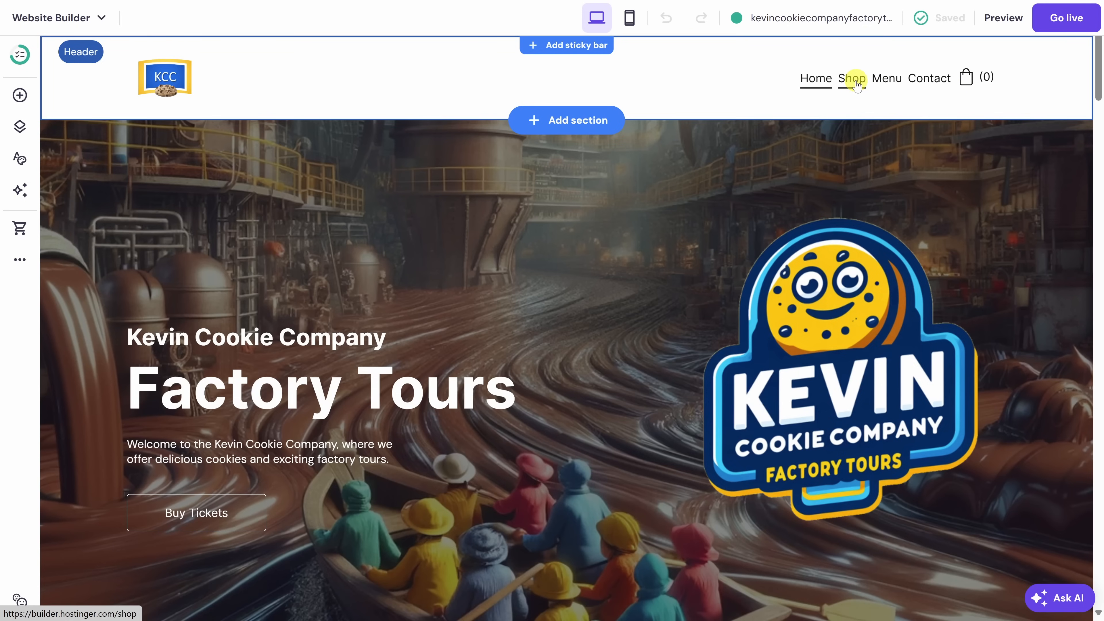
pyautogui.click(20, 128)
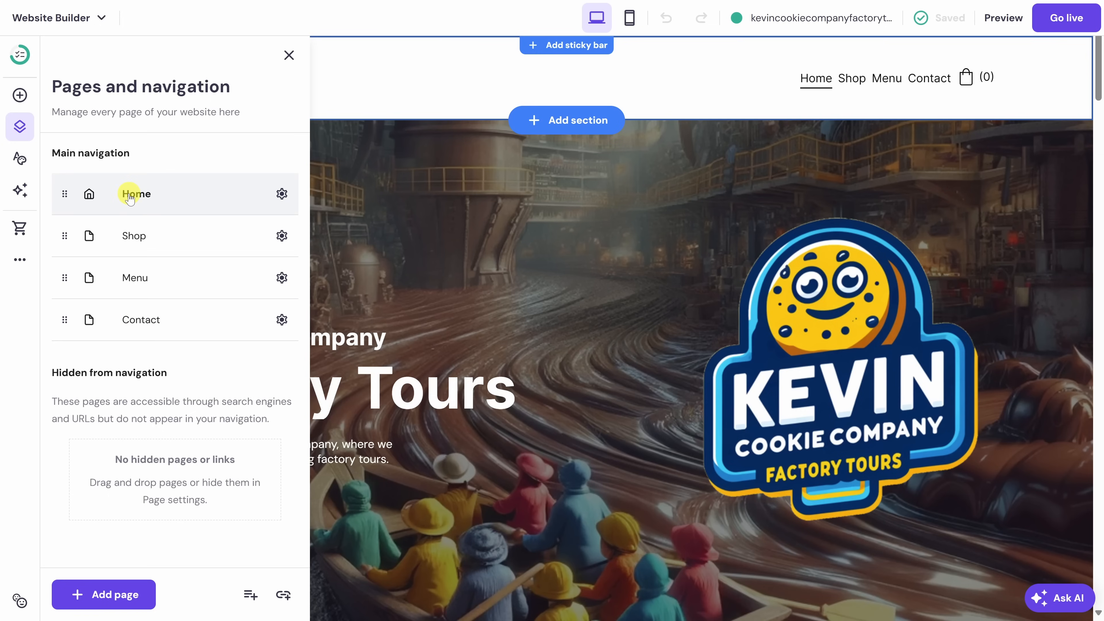
pyautogui.click(139, 283)
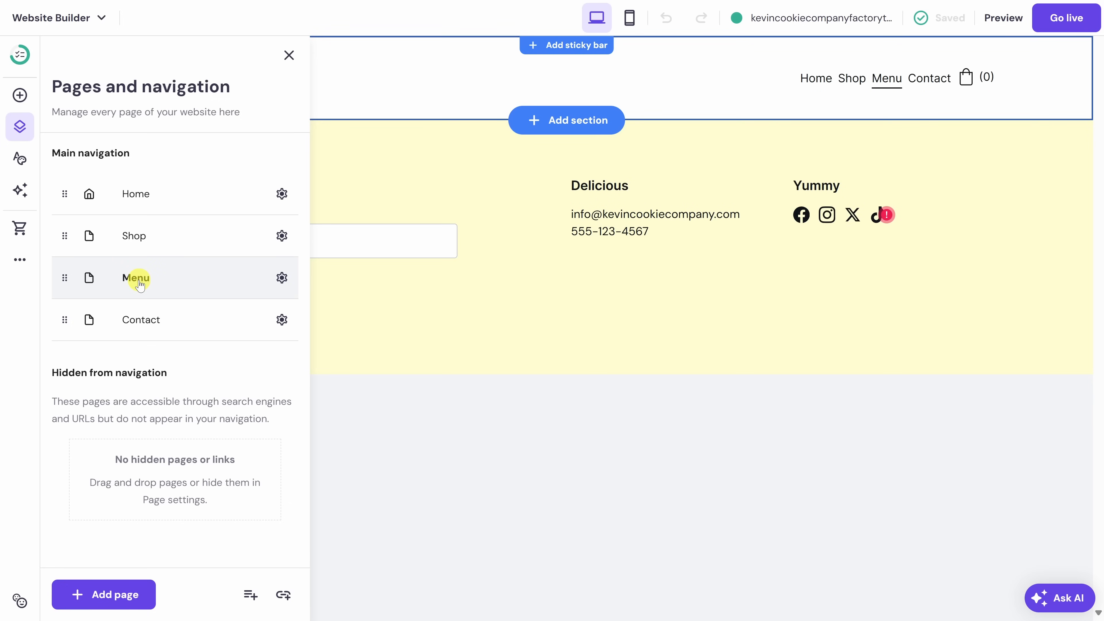
pyautogui.click(141, 322)
pyautogui.scroll(-10, 468, 292)
pyautogui.scroll(13, 470, 300)
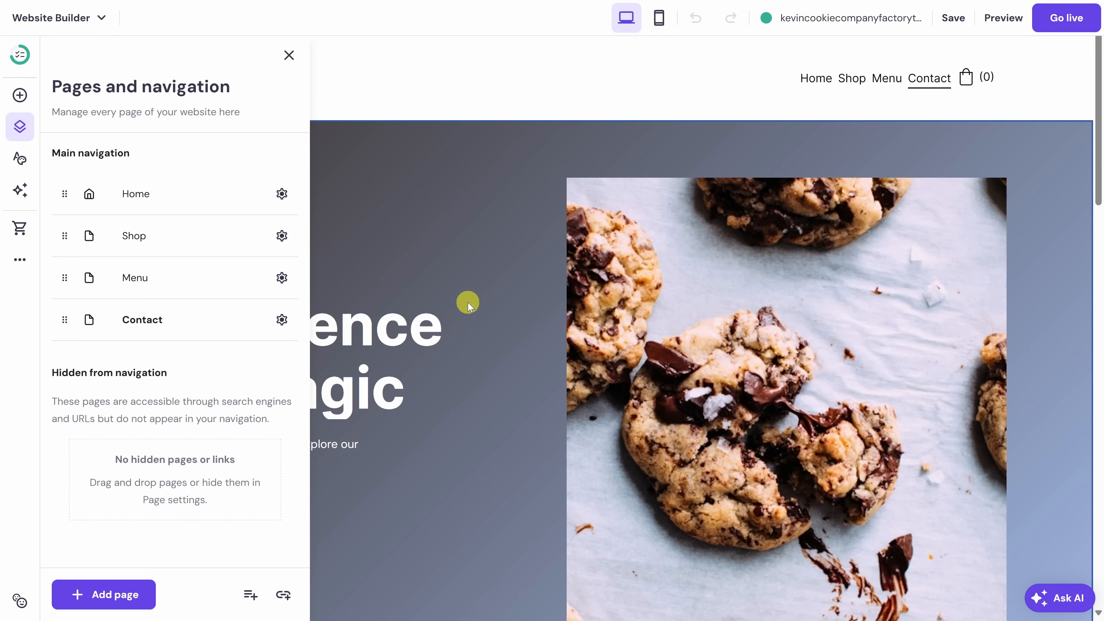
pyautogui.click(129, 194)
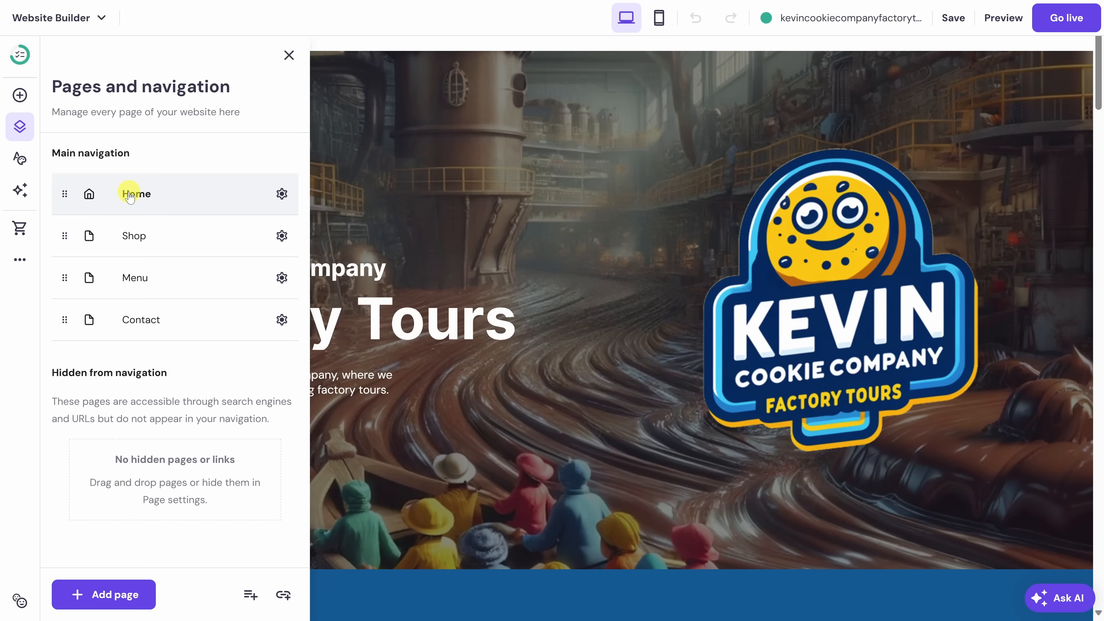
# Step: Add an About page using the template with the "Services and history" and "People and culture" sections
pyautogui.click(116, 594)
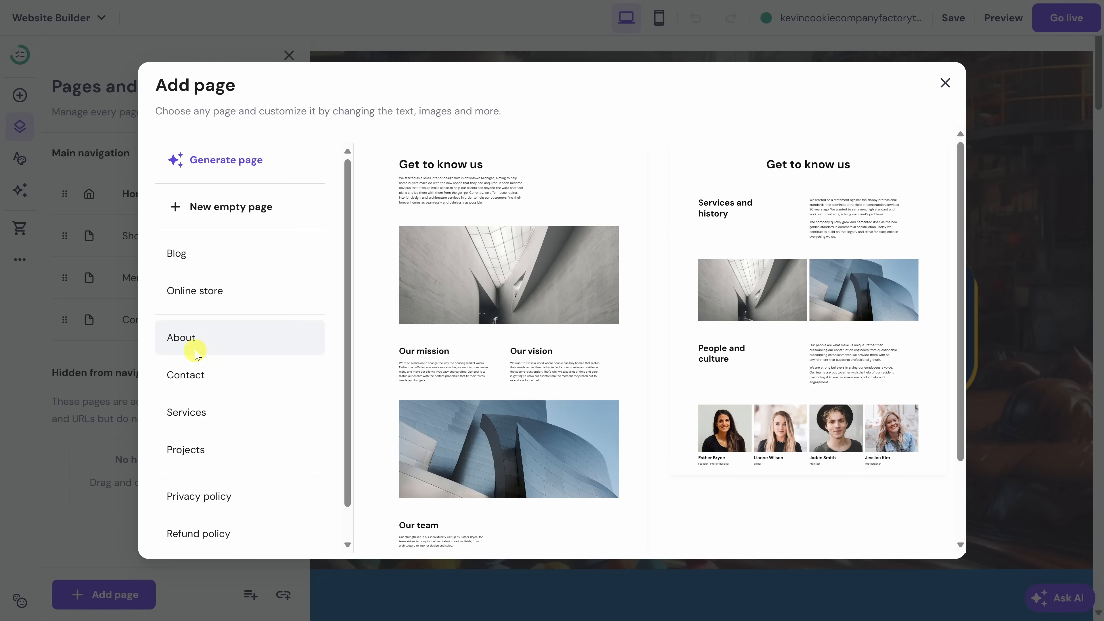
pyautogui.scroll(-1, 228, 305)
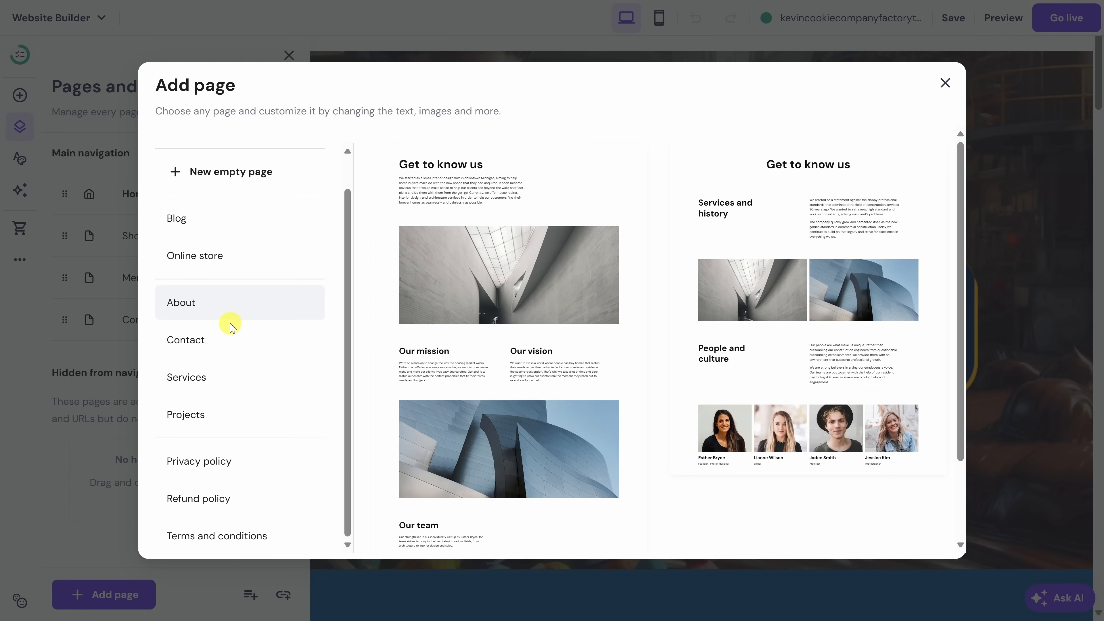
pyautogui.scroll(1, 229, 478)
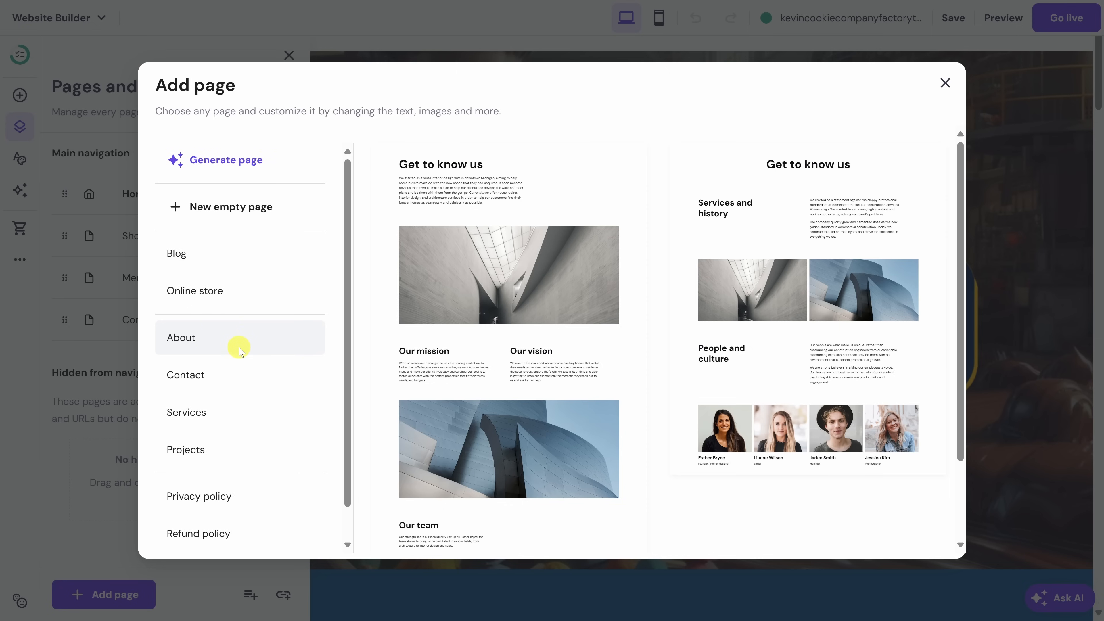
pyautogui.scroll(-3, 543, 317)
pyautogui.scroll(3, 554, 326)
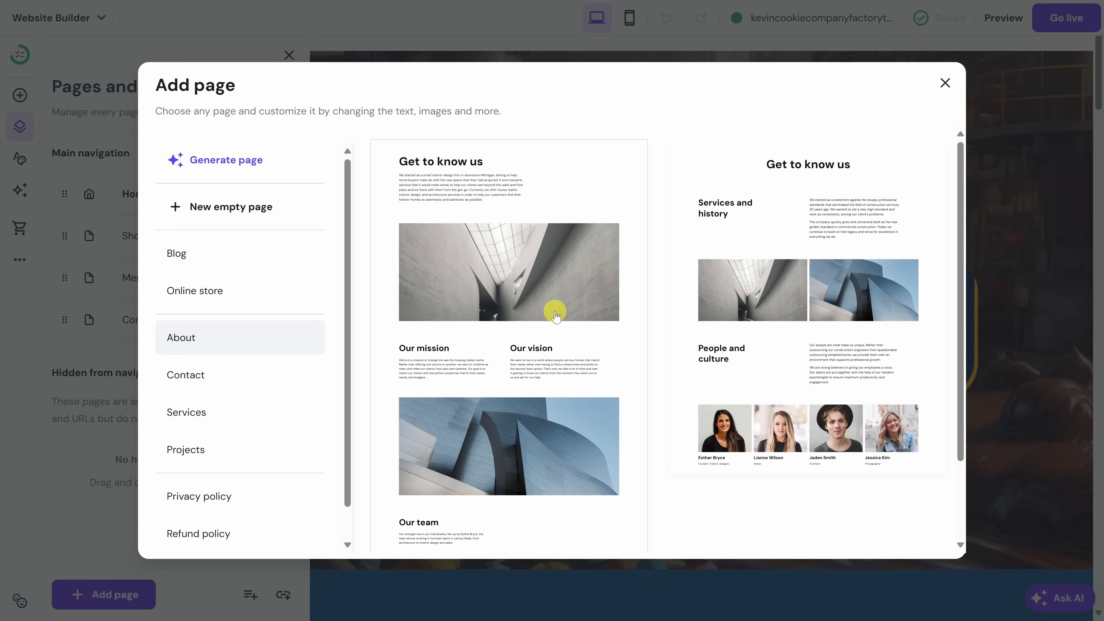
pyautogui.click(790, 223)
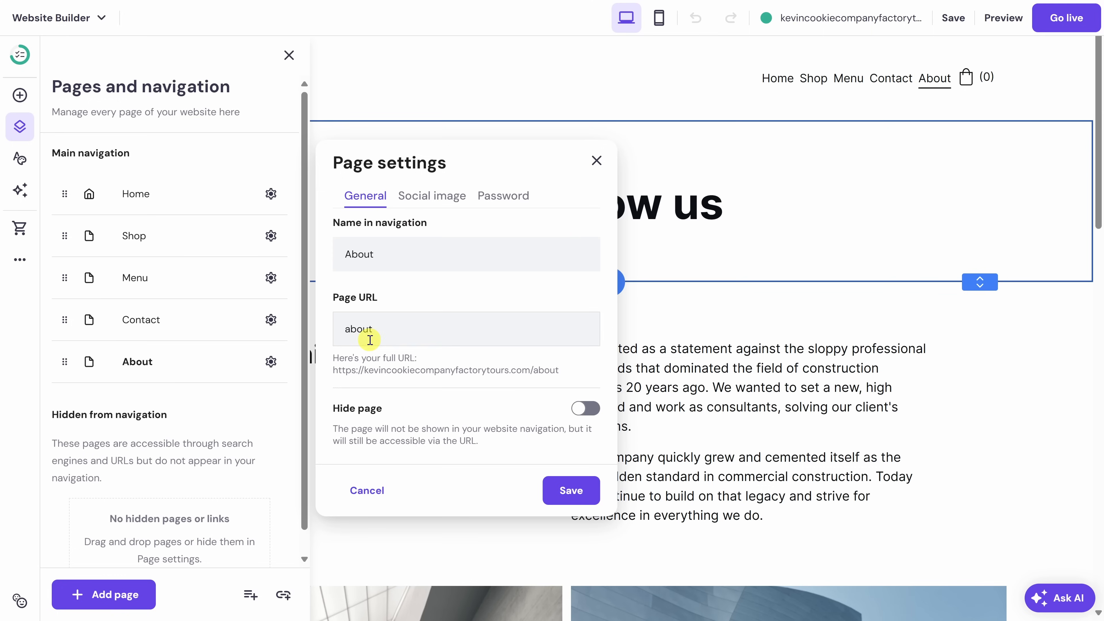
# Step: Check the About page's social image and password options, and save its page settings
pyautogui.click(420, 197)
pyautogui.click(512, 217)
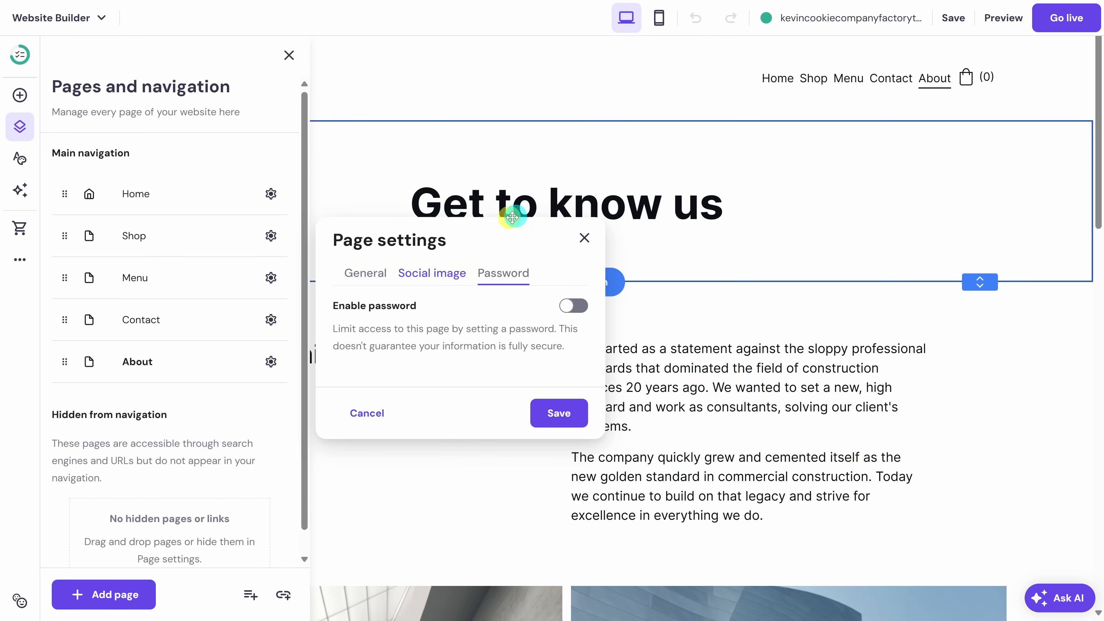
pyautogui.click(354, 273)
pyautogui.click(563, 484)
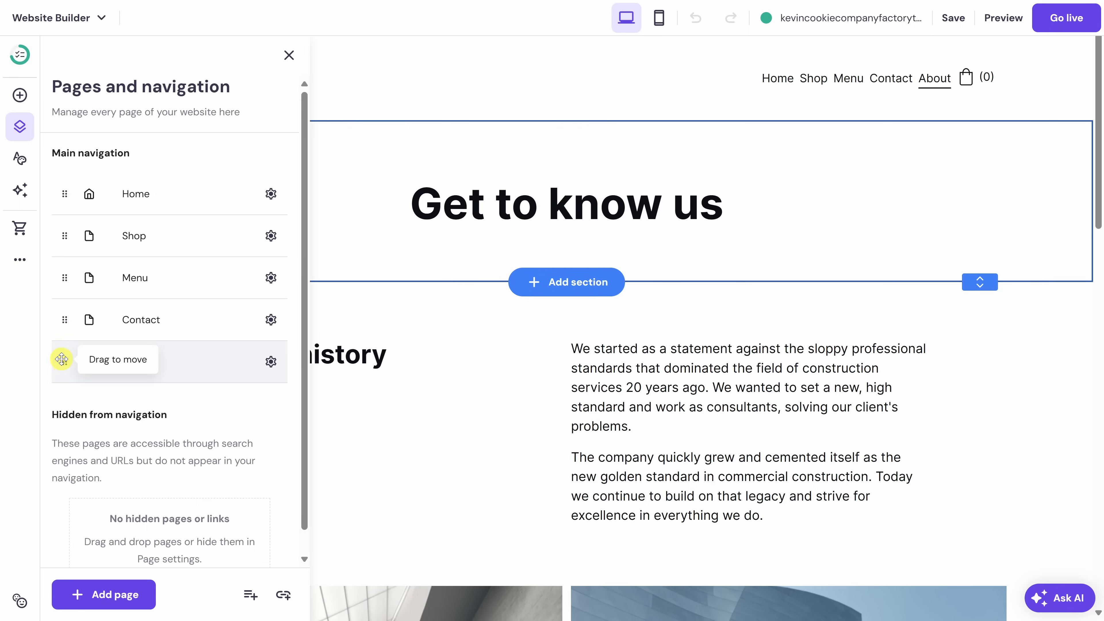
# Step: Move the About page above Contact in the main navigation, and nest Contact under About as a dropdown item
pyautogui.moveTo(62, 361); pyautogui.dragTo(64, 319)
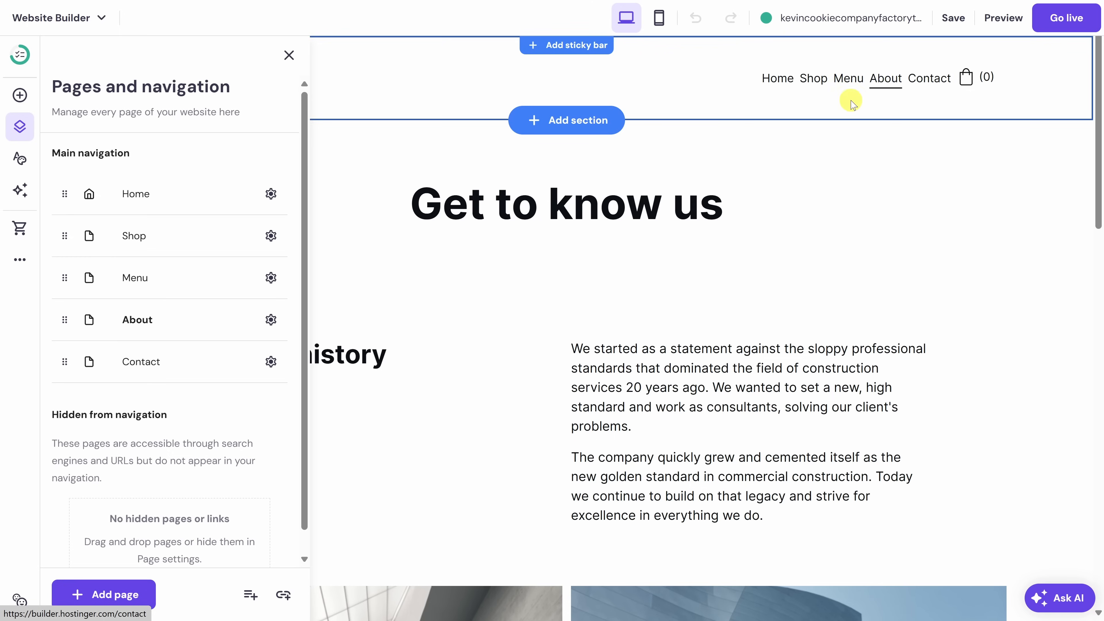
pyautogui.moveTo(61, 360); pyautogui.dragTo(121, 334)
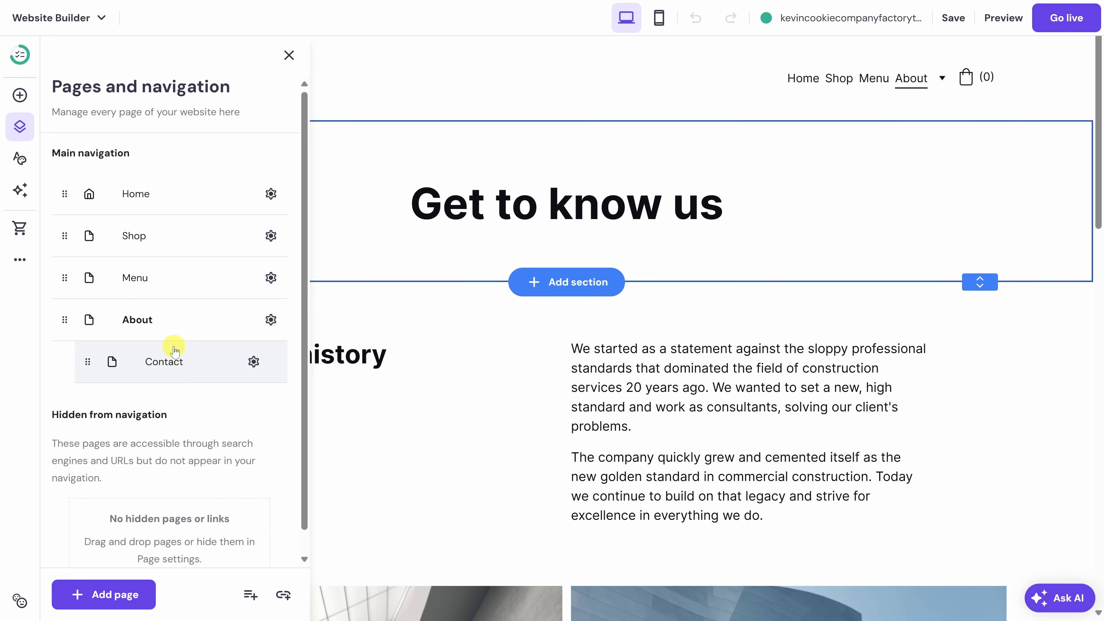
pyautogui.moveTo(911, 82)
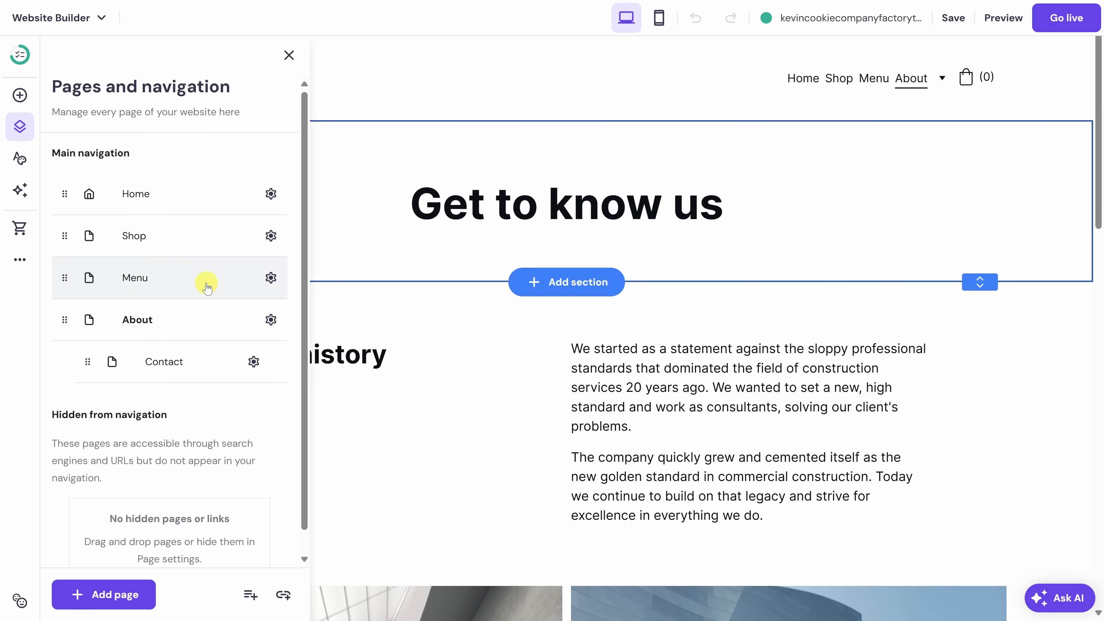
# Step: Delete the Menu page from the website
pyautogui.click(272, 279)
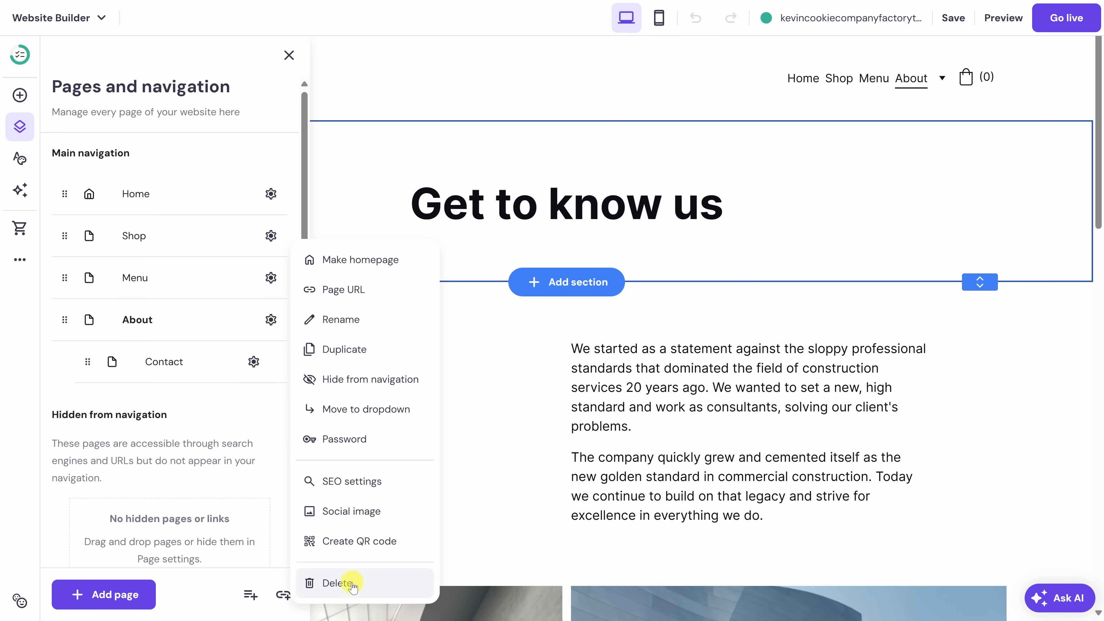
pyautogui.click(339, 582)
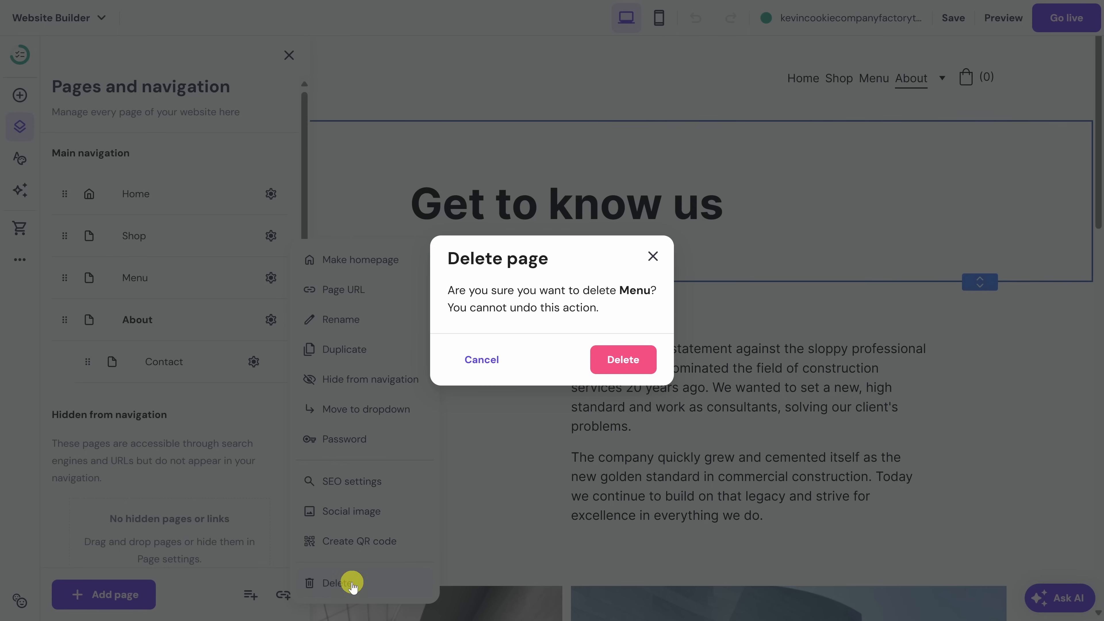
pyautogui.click(629, 361)
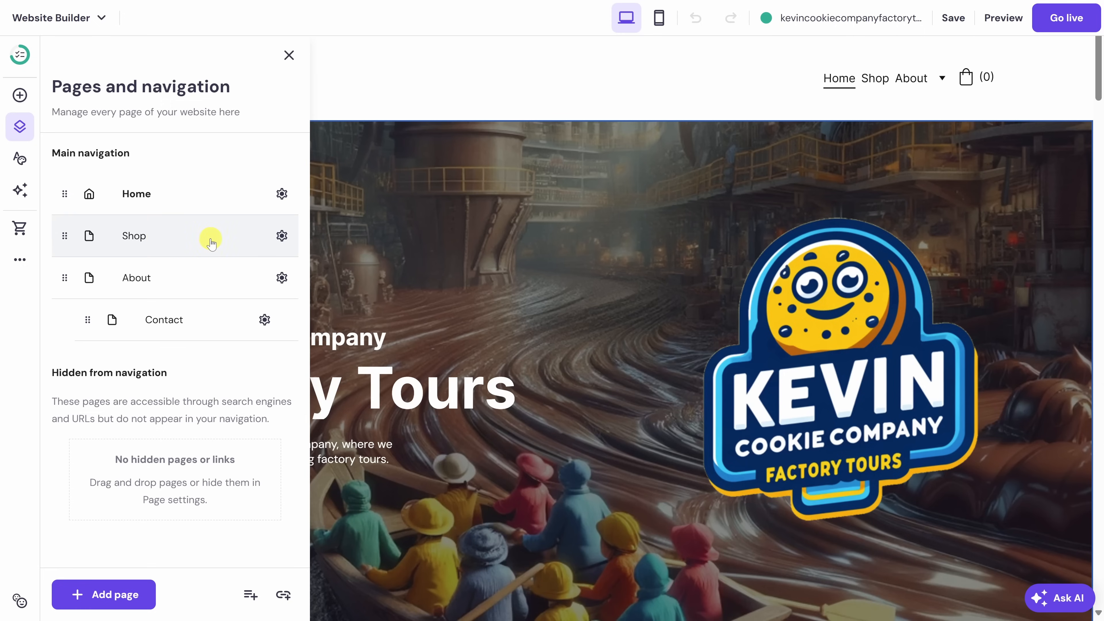
# Step: Rename the Shop page to "Buy Tickets" in the navigation and save its page settings
pyautogui.click(282, 237)
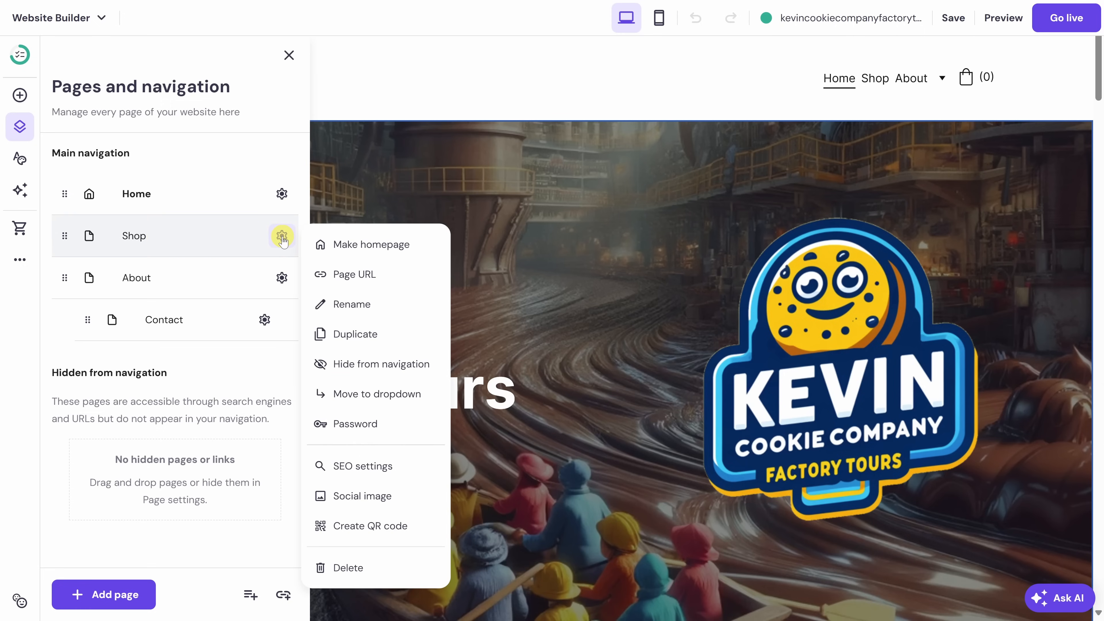
pyautogui.click(362, 305)
pyautogui.doubleClick(357, 254)
pyautogui.write('B')
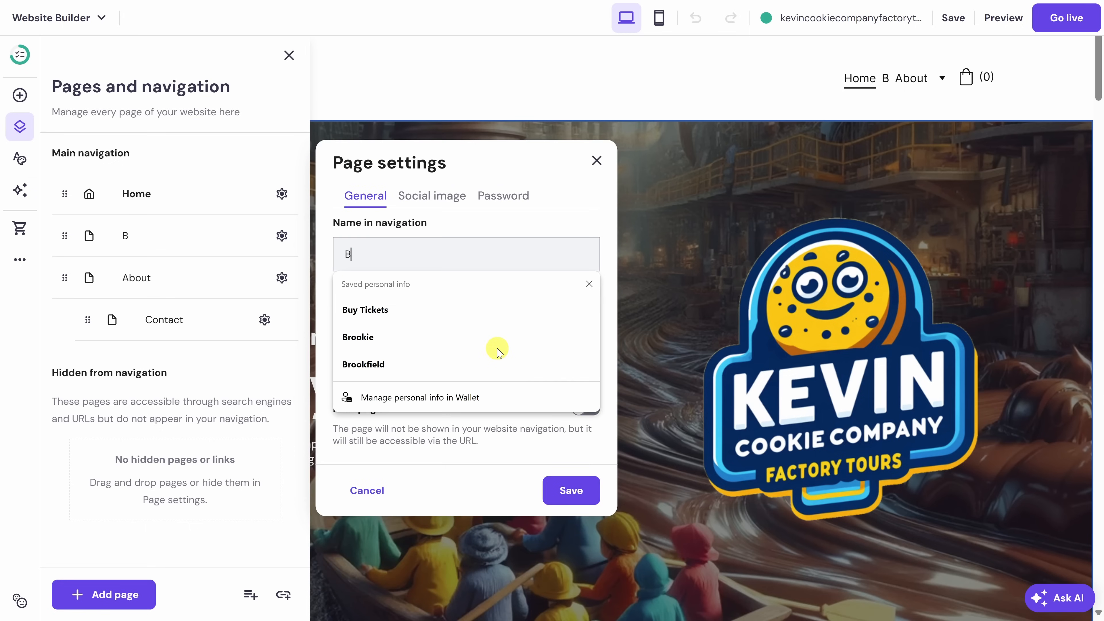
pyautogui.click(478, 309)
pyautogui.click(580, 502)
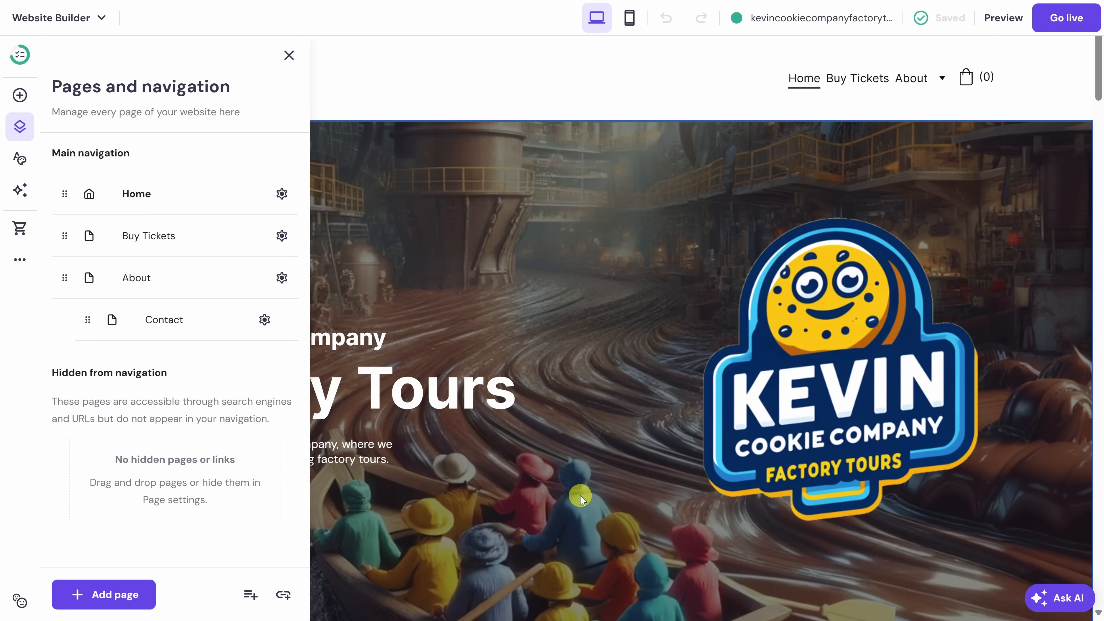
# Step: Examine the site-wide color, font, button and animation options in the website styles
pyautogui.click(19, 158)
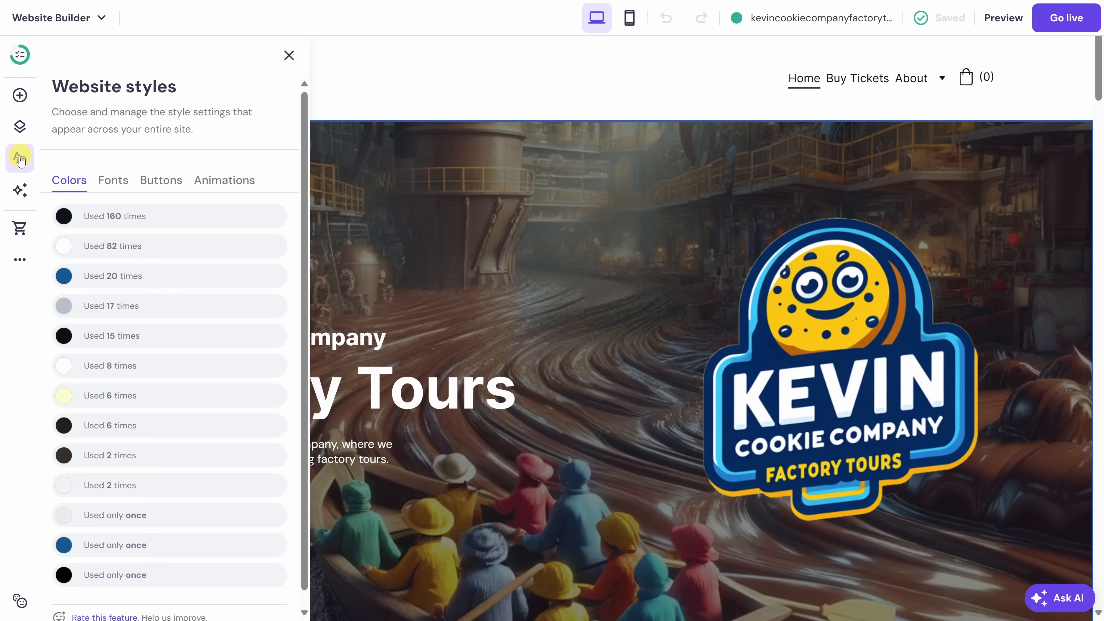
pyautogui.click(111, 183)
pyautogui.click(160, 182)
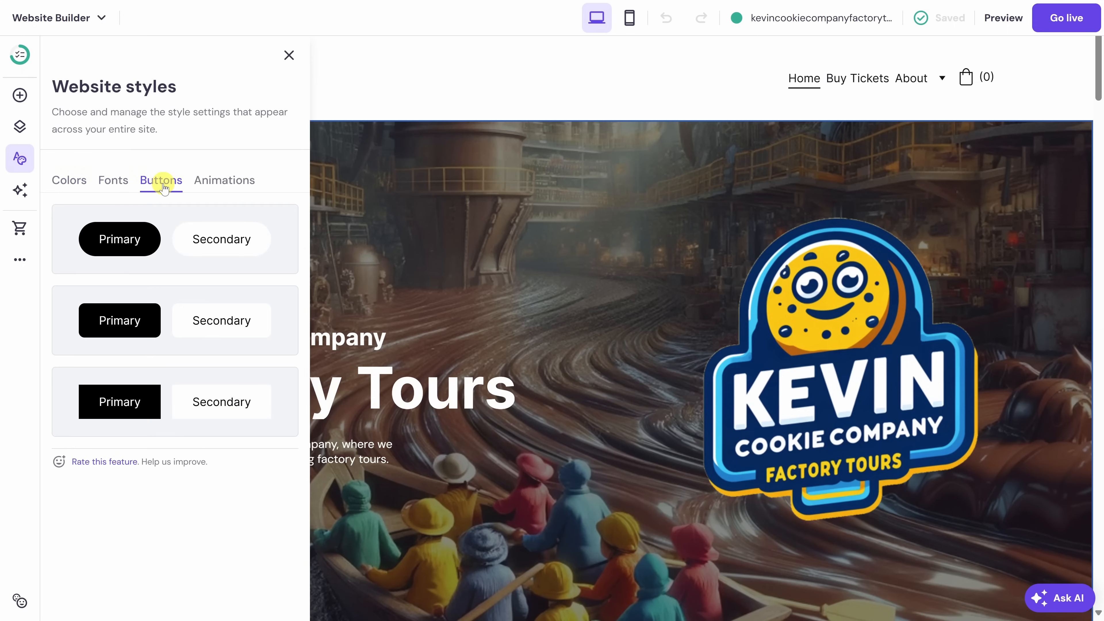
pyautogui.click(206, 184)
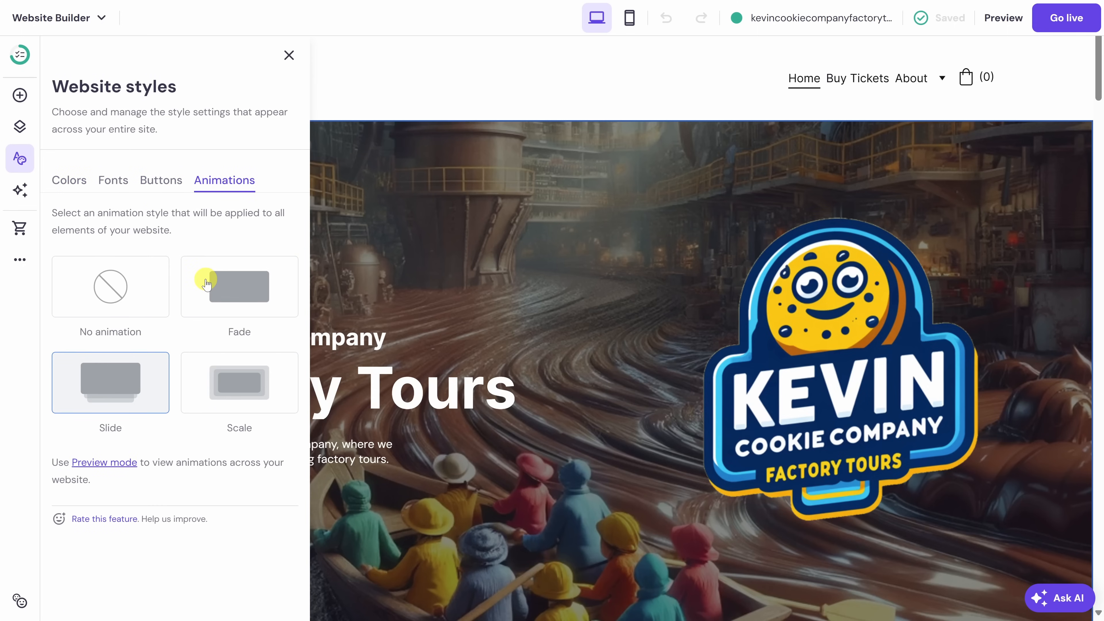
# Step: Change the site-wide blue #005792 to the darker #00497A, and check the Home page after closing the website styles
pyautogui.click(76, 191)
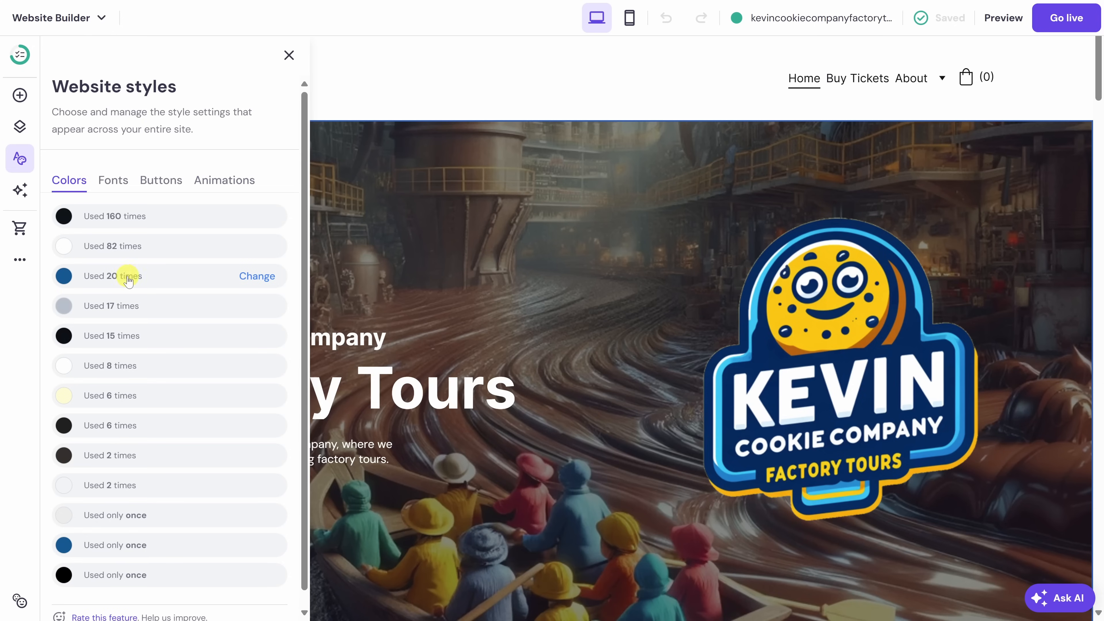
pyautogui.click(257, 279)
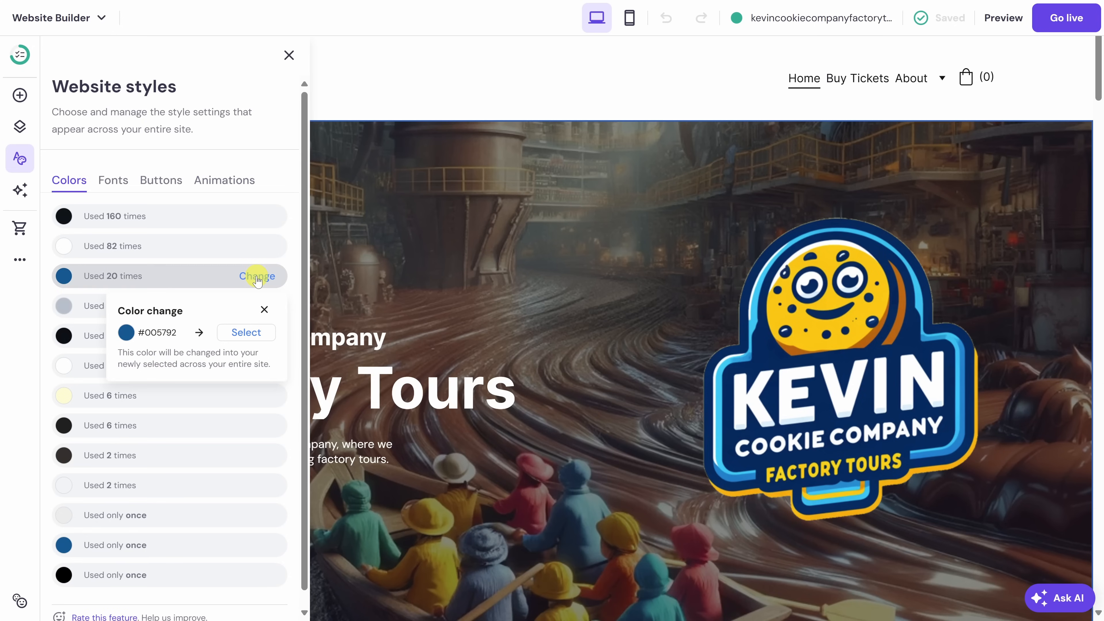
pyautogui.click(234, 333)
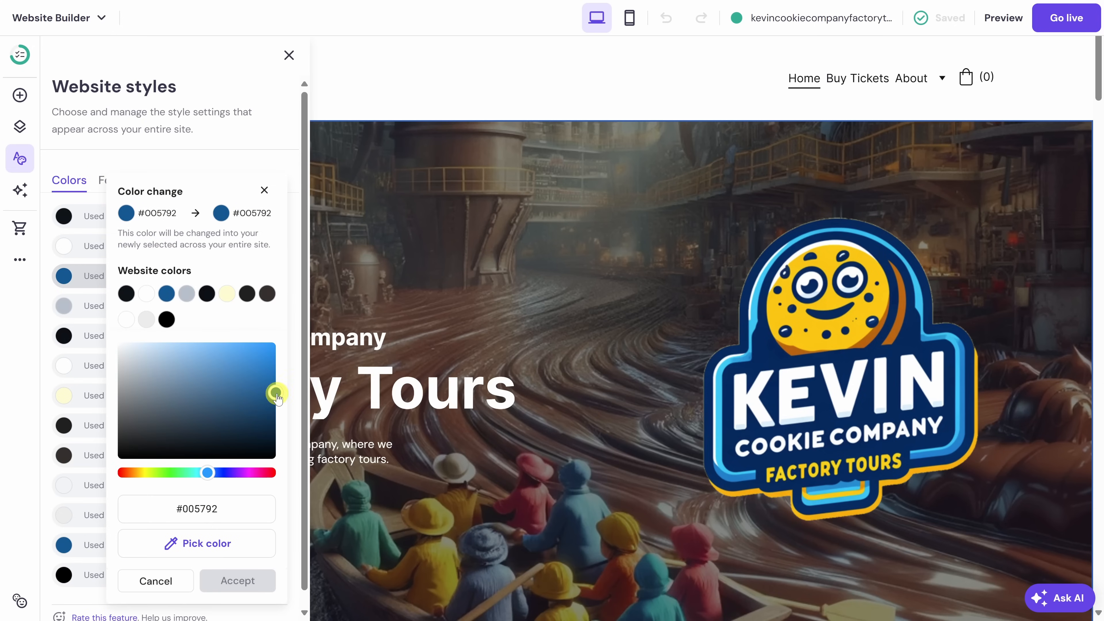
pyautogui.moveTo(277, 396); pyautogui.dragTo(279, 407)
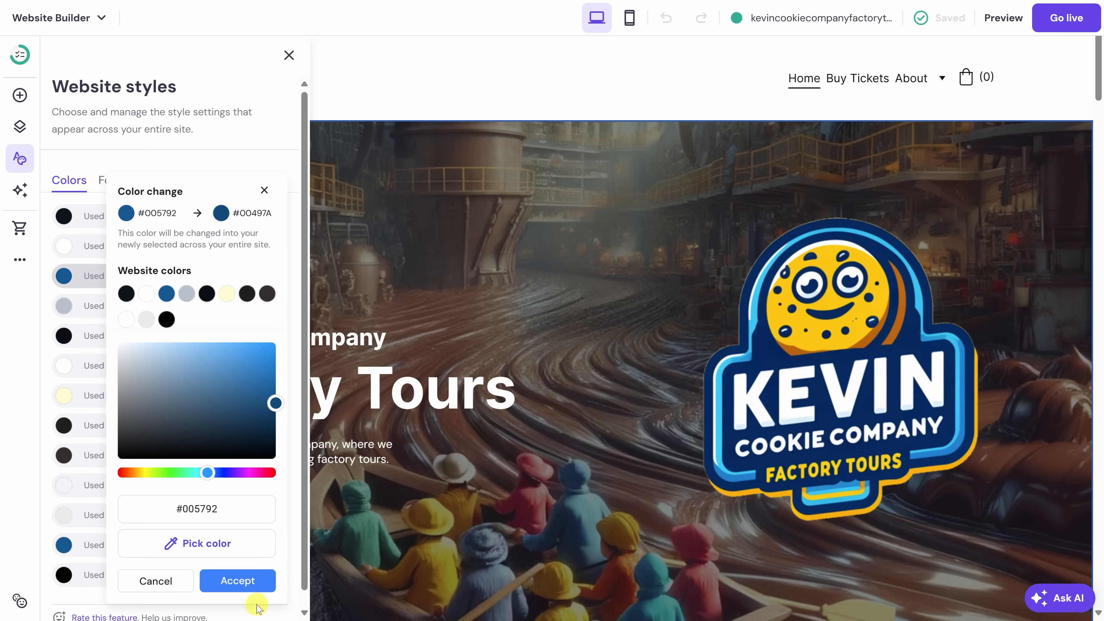
pyautogui.click(261, 582)
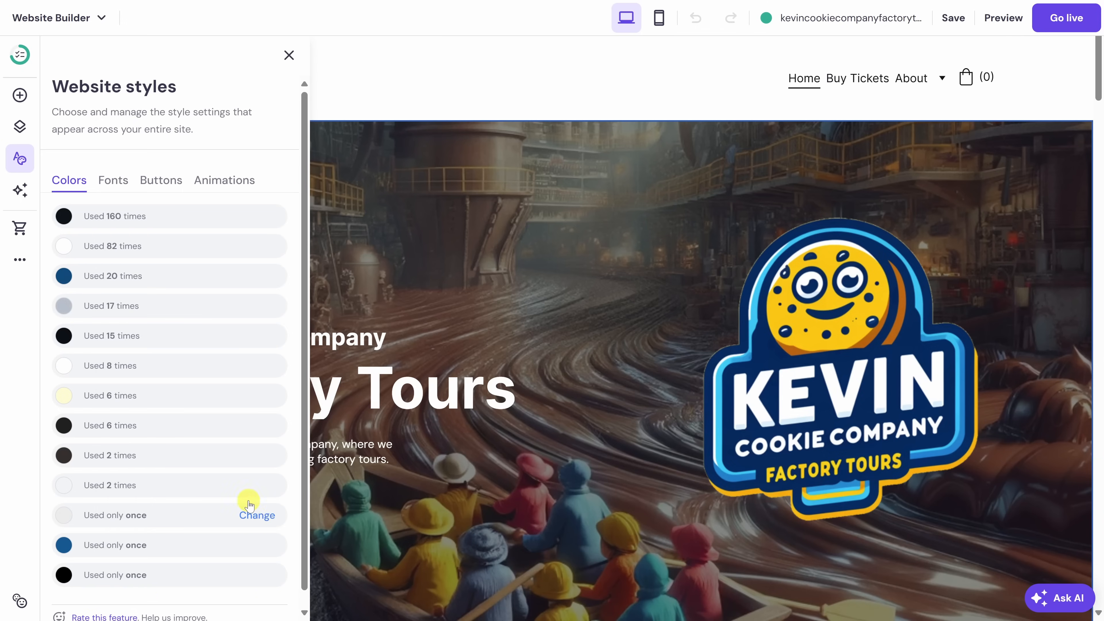
pyautogui.click(289, 55)
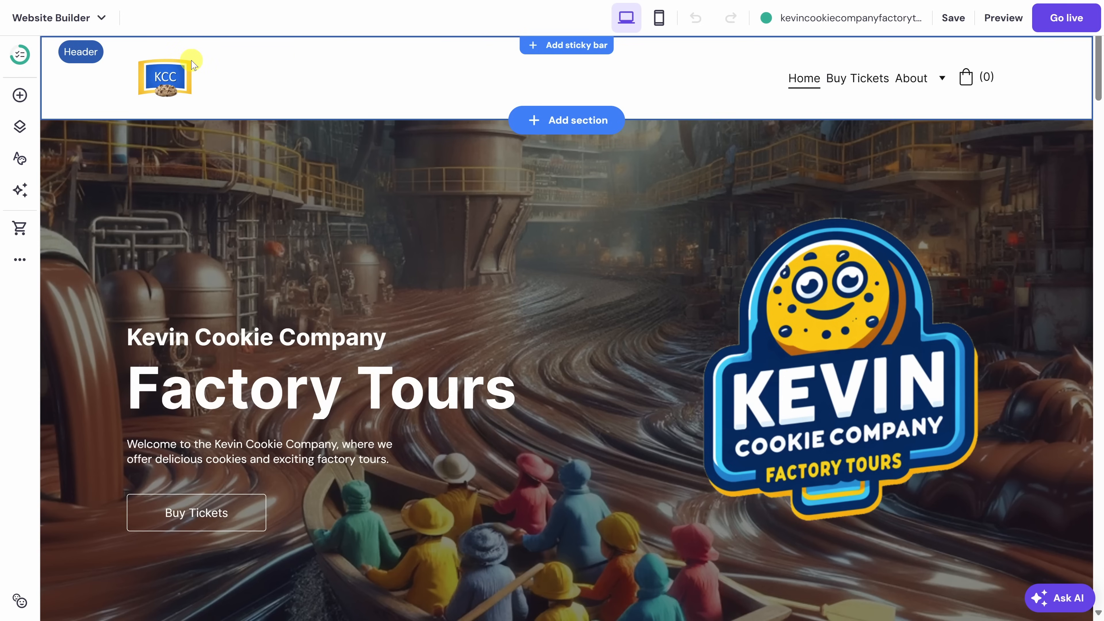
pyautogui.scroll(-3, 521, 252)
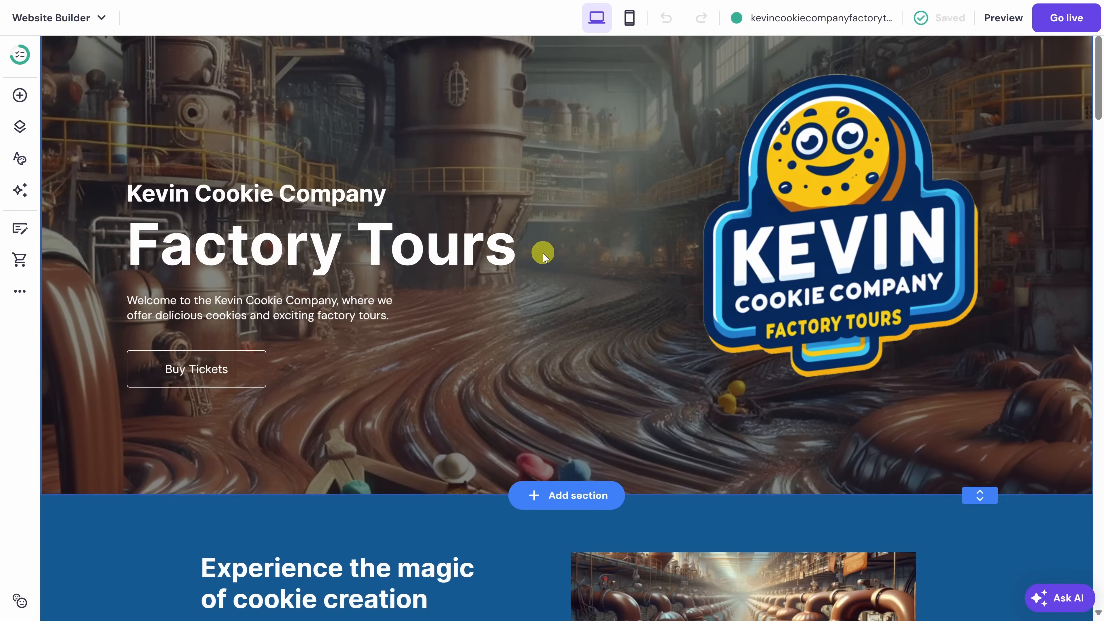
pyautogui.scroll(-7, 543, 255)
pyautogui.scroll(10, 710, 261)
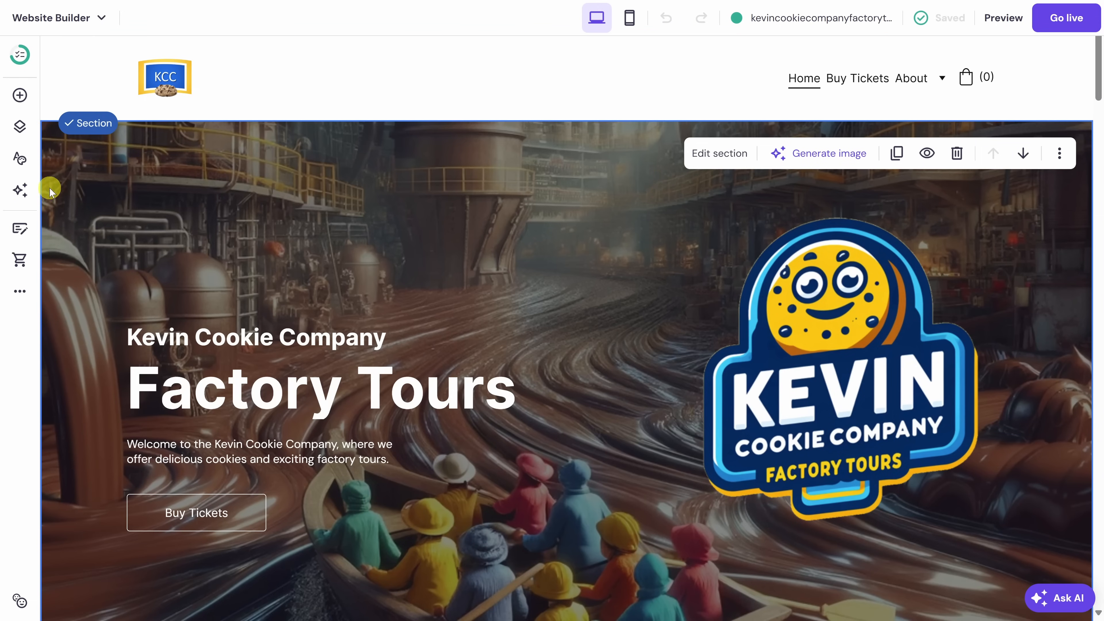
# Step: Start an AI-generated blog post with a Casual tone of voice and a length of 300-500 words
pyautogui.click(20, 192)
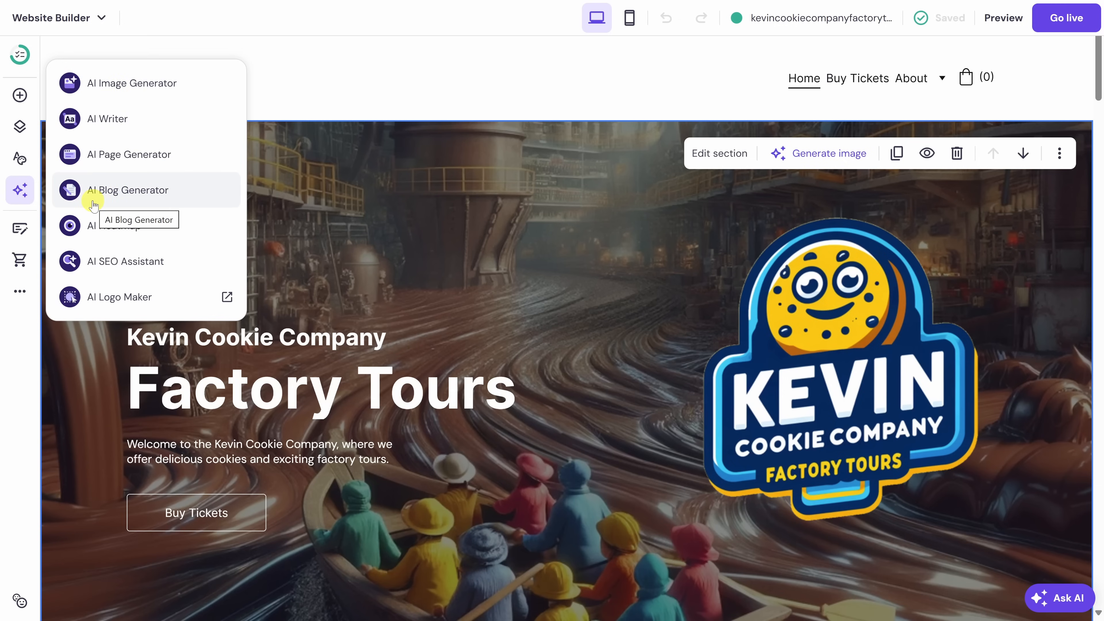
pyautogui.click(152, 200)
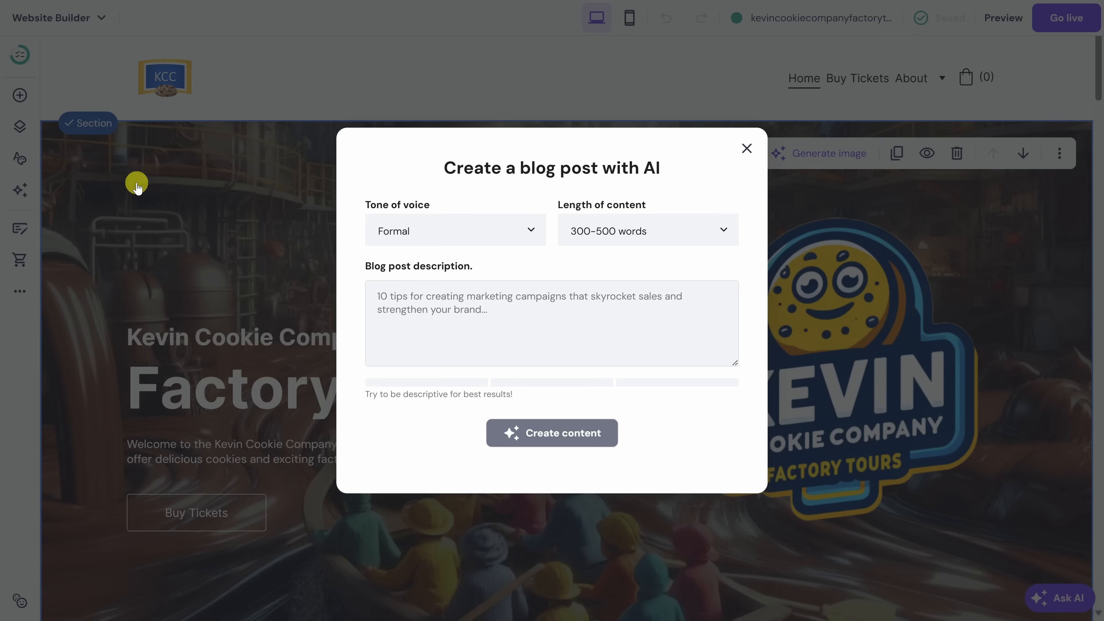
pyautogui.click(416, 231)
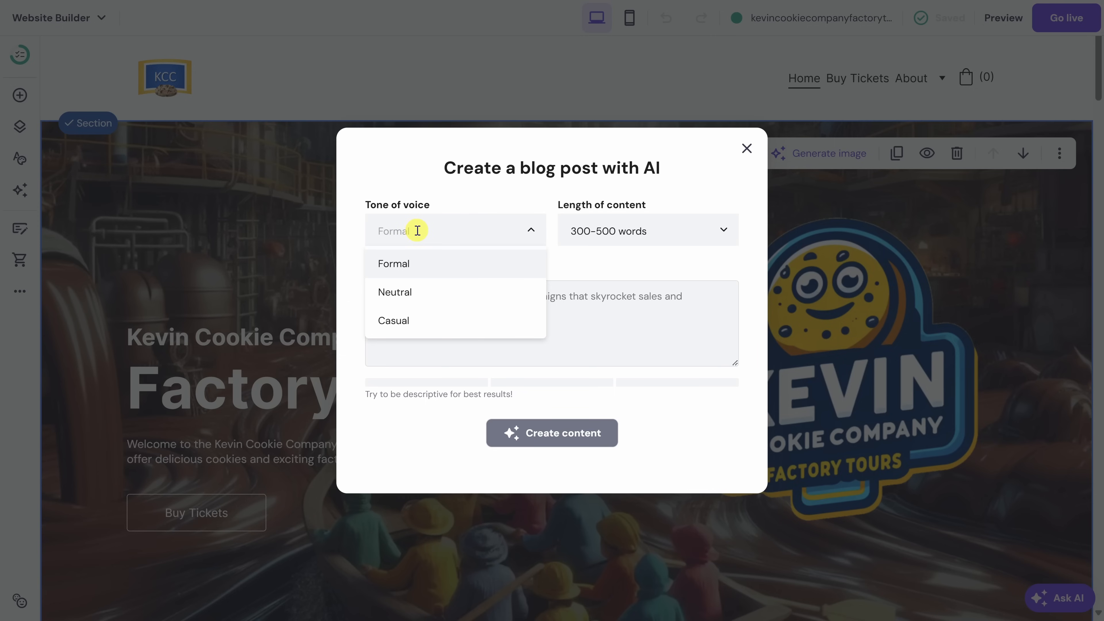
pyautogui.click(403, 325)
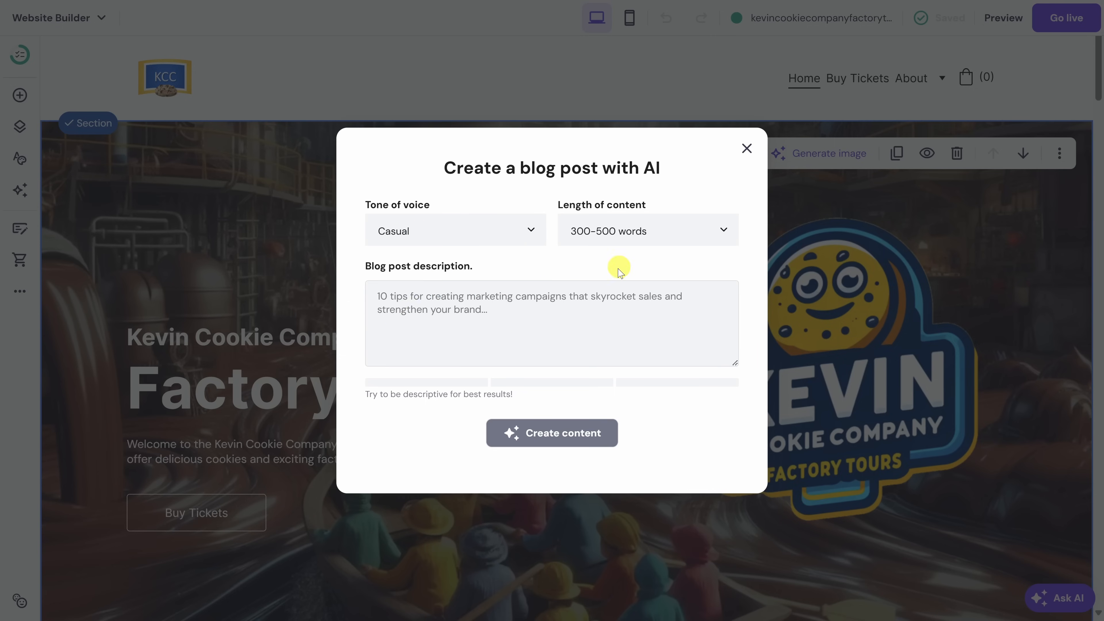
pyautogui.click(635, 238)
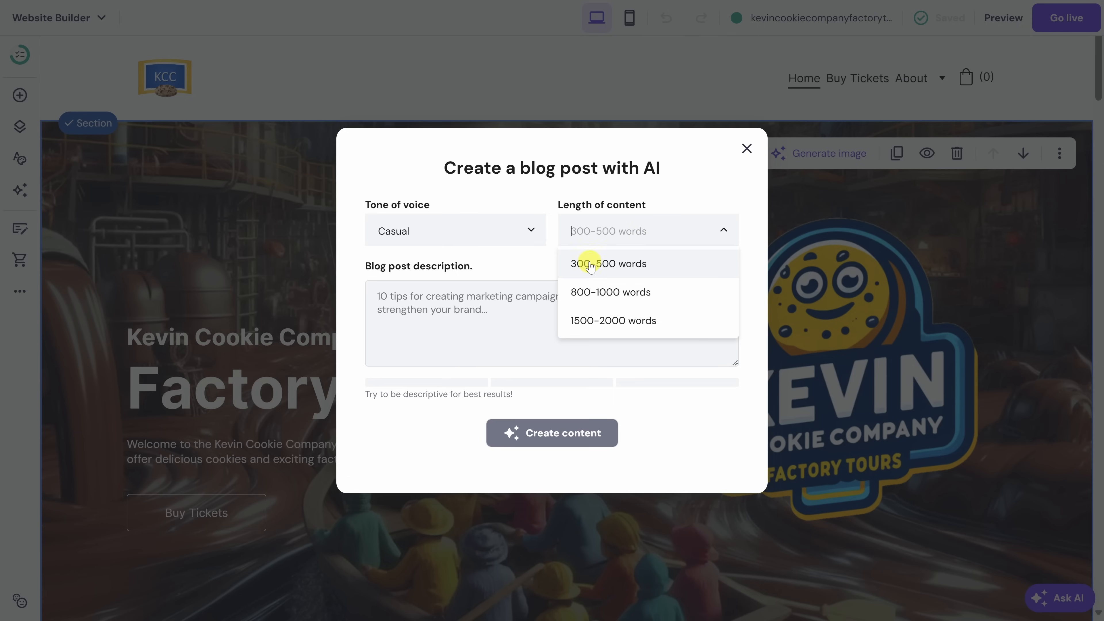
pyautogui.click(592, 266)
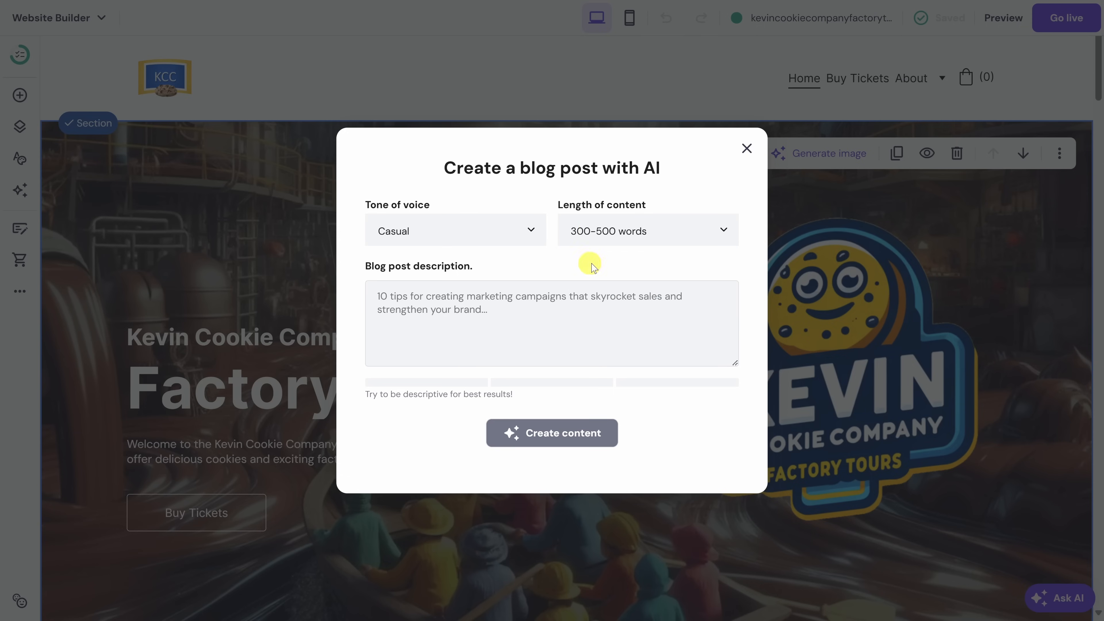
# Step: Generate the post from a description saying customers love the recently opened chocolate factory tours and tickets are difficult to get, so buy right away
pyautogui.click(545, 316)
pyautogui.write("We recently opened our chocolate factory tours. Customers are loving the tours and it's difficult to get tickets so you should buy right away.")
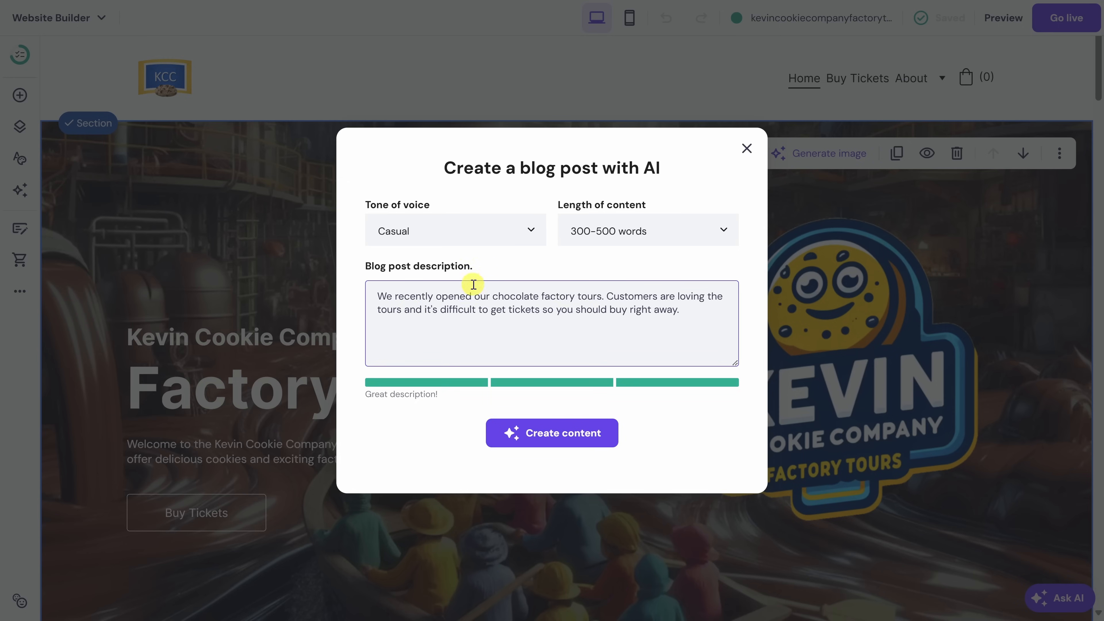
pyautogui.click(529, 446)
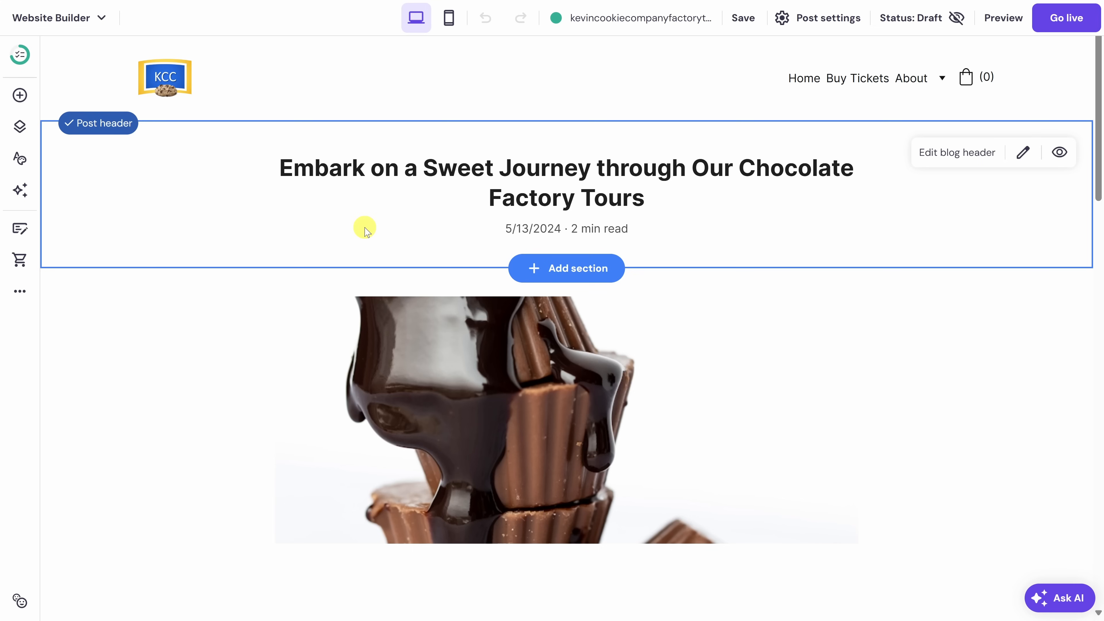
# Step: Read through the generated blog post, from its header and image to the closing paragraph
pyautogui.scroll(-10, 365, 230)
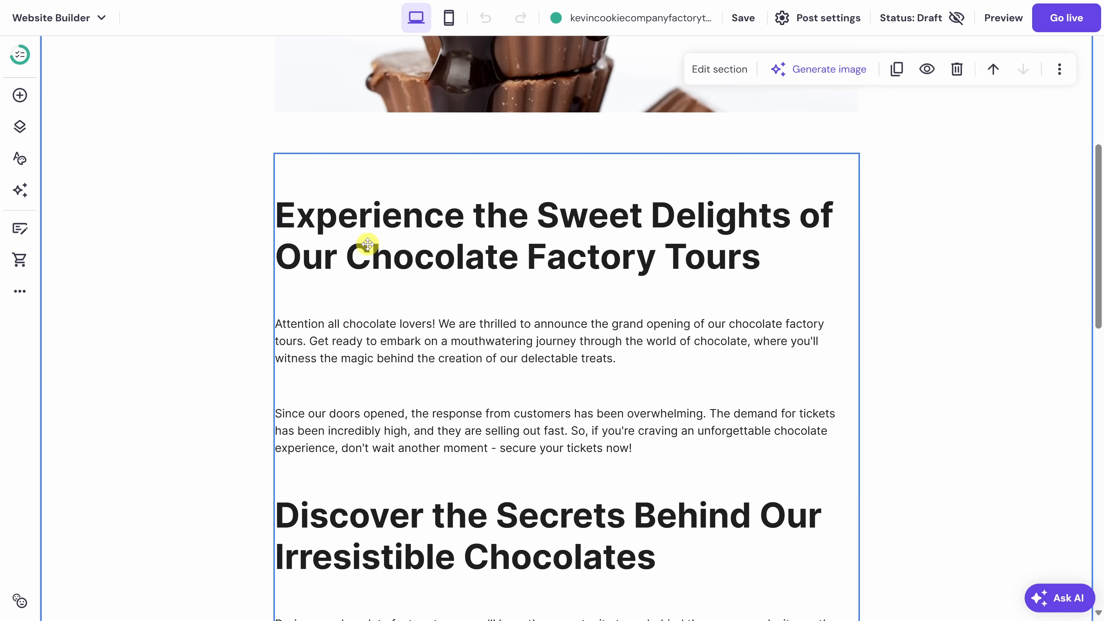
pyautogui.scroll(-15, 437, 244)
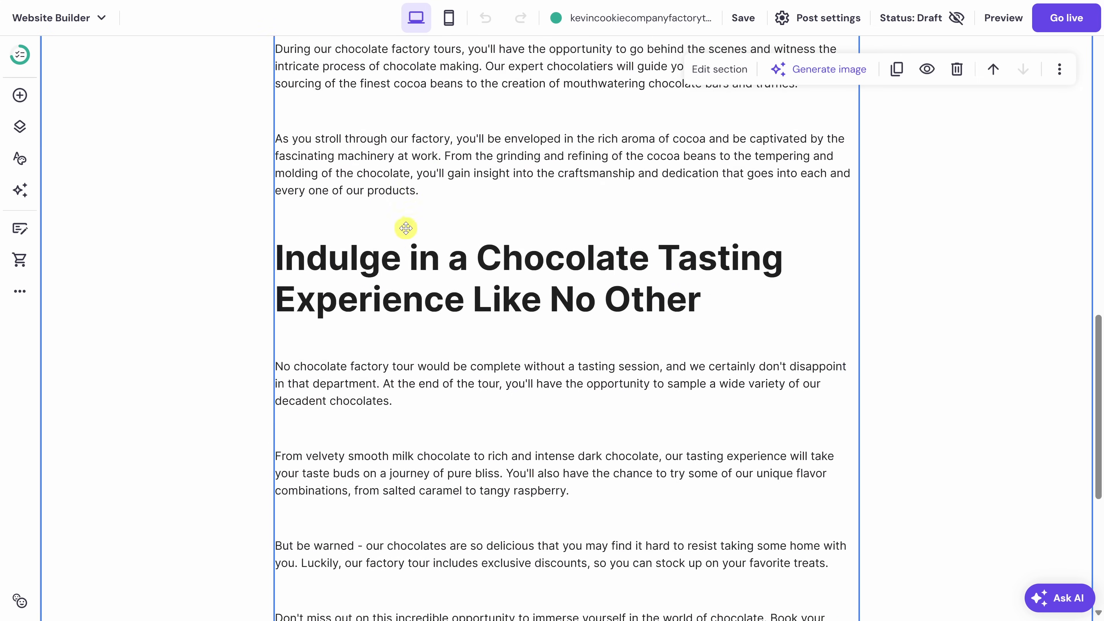
pyautogui.scroll(-1, 389, 200)
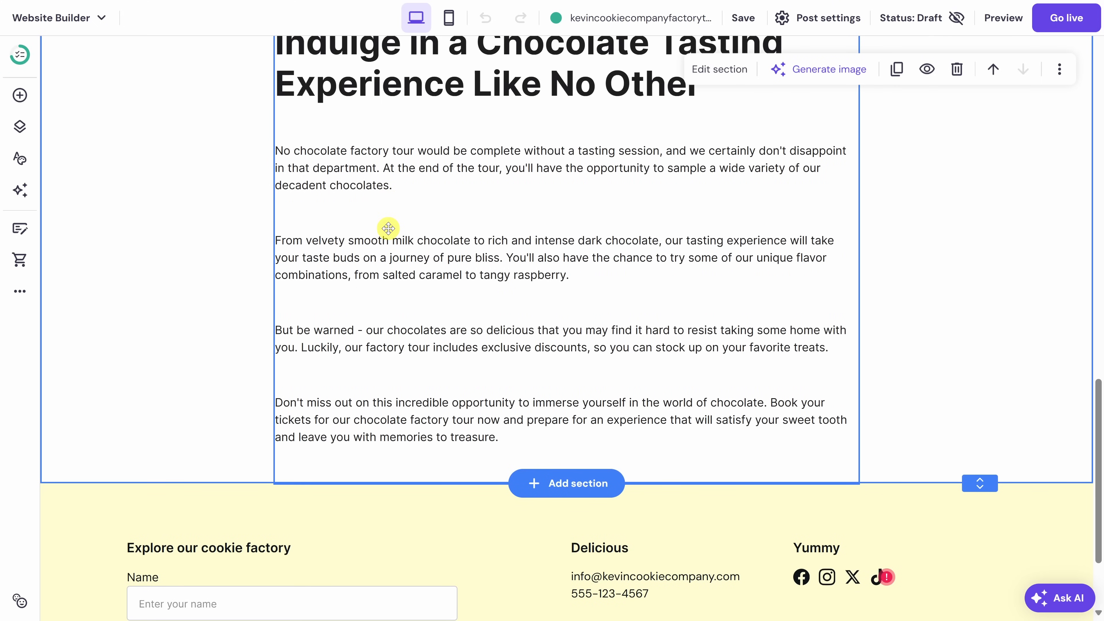
pyautogui.scroll(8, 388, 228)
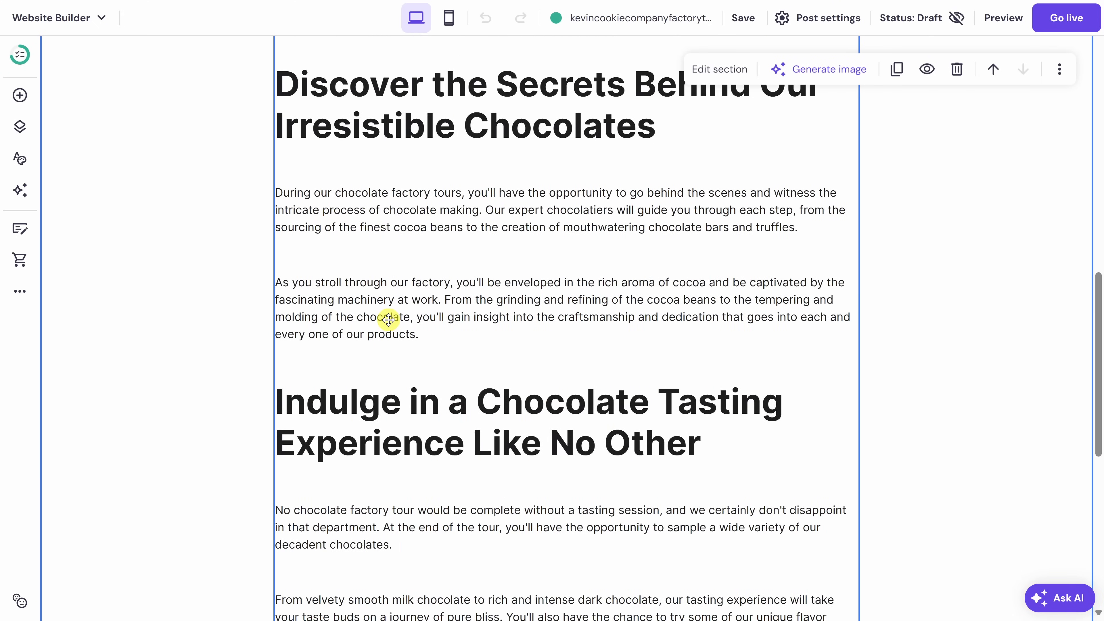
pyautogui.scroll(15, 386, 321)
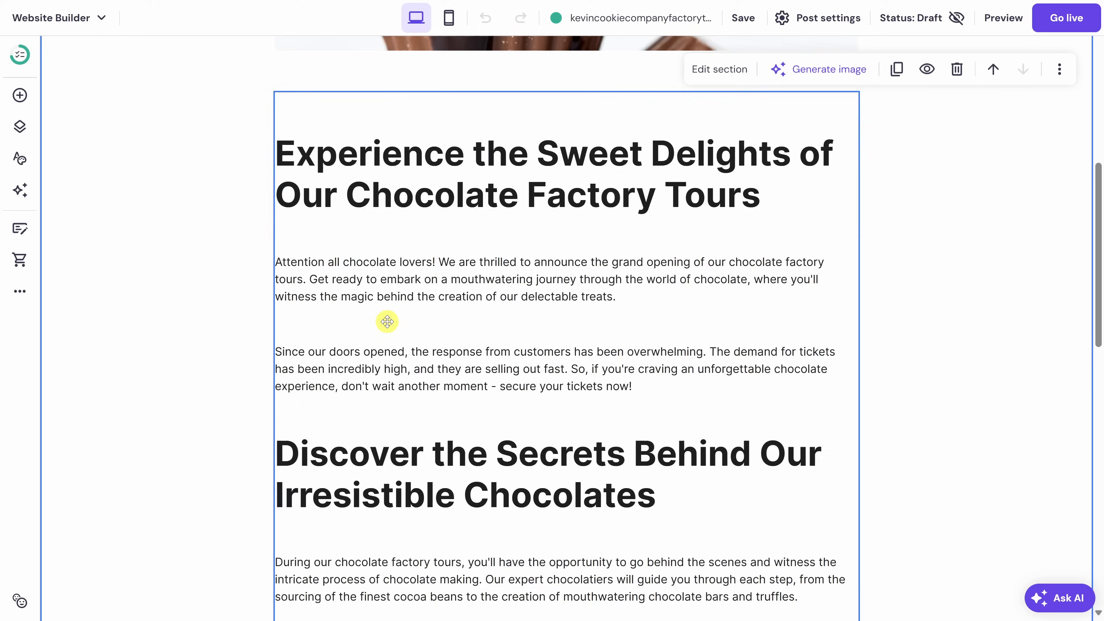
pyautogui.scroll(1, 393, 345)
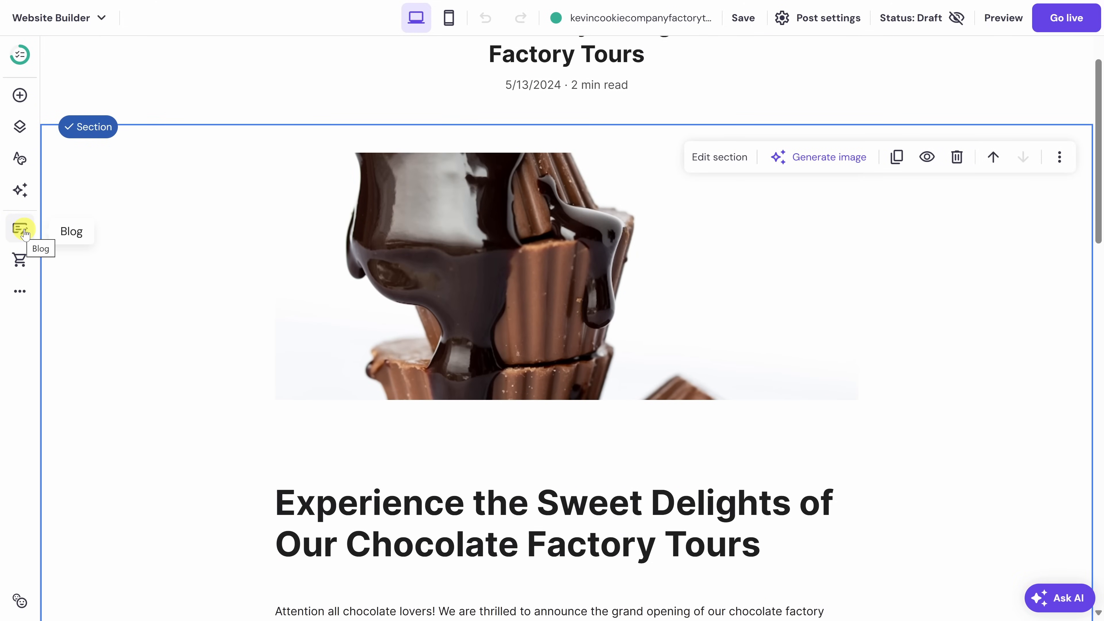
# Step: Publish the draft post about the chocolate factory tours from the blog post list, and close the list
pyautogui.click(24, 233)
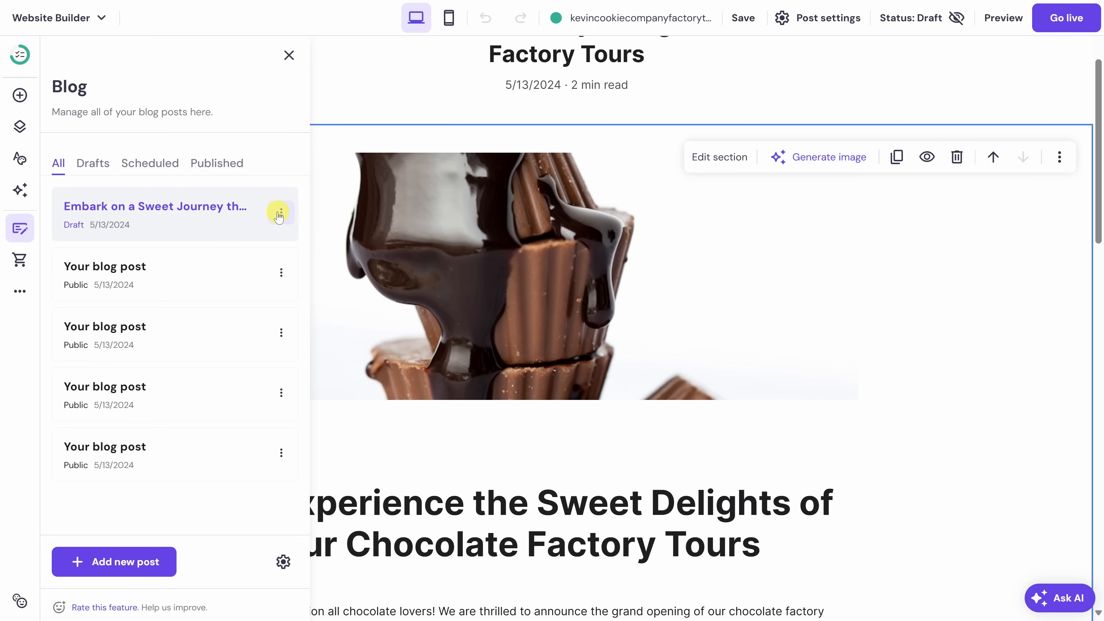
pyautogui.click(281, 212)
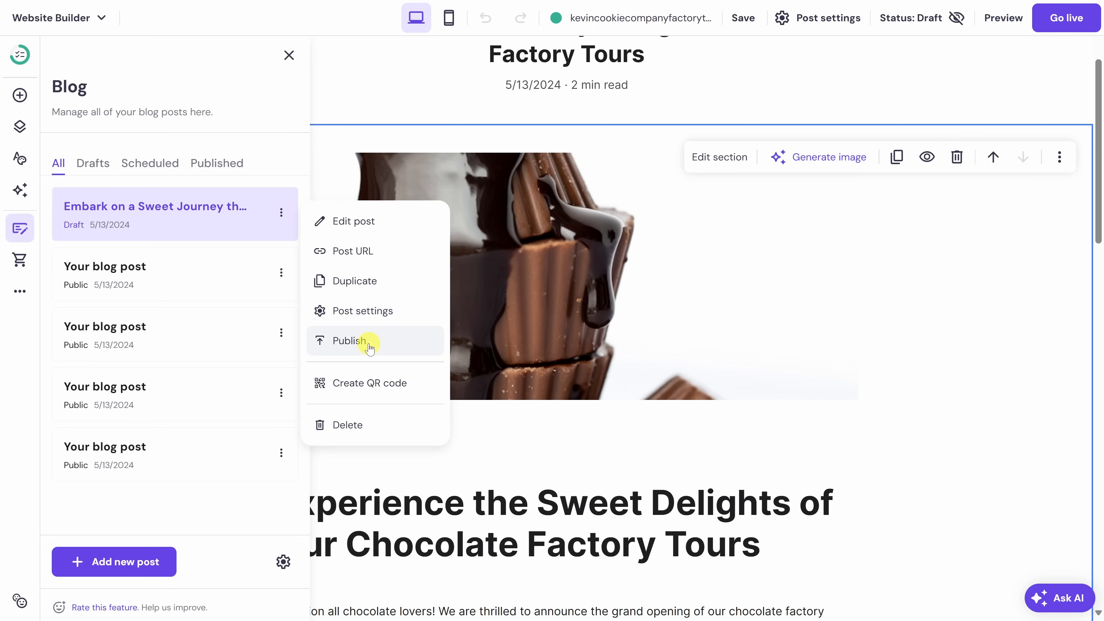
pyautogui.click(368, 342)
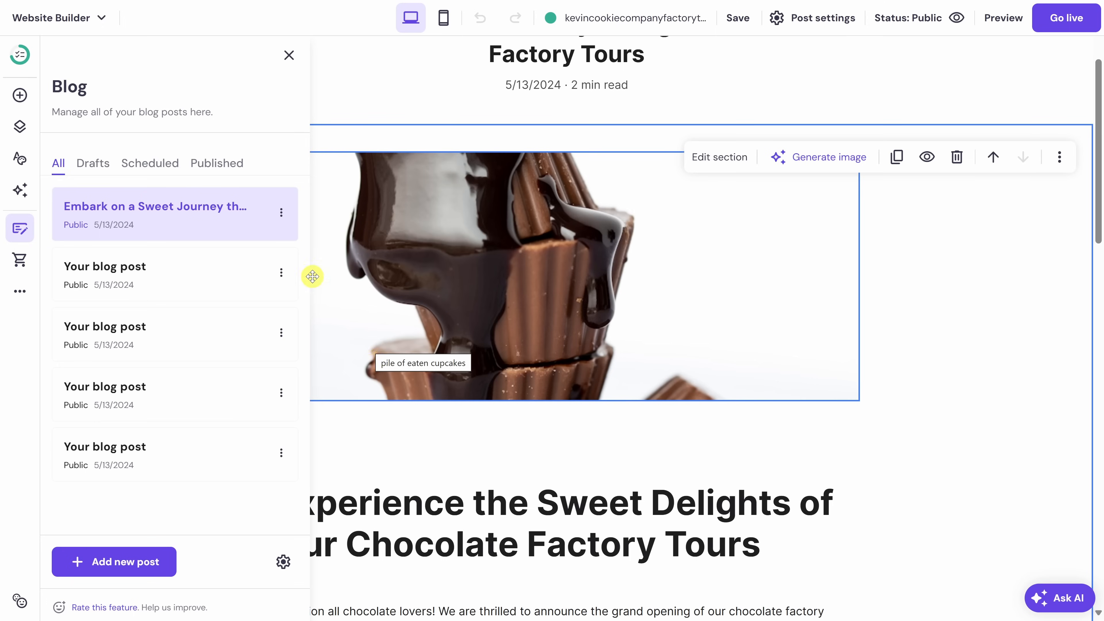
pyautogui.click(289, 56)
pyautogui.scroll(3, 543, 261)
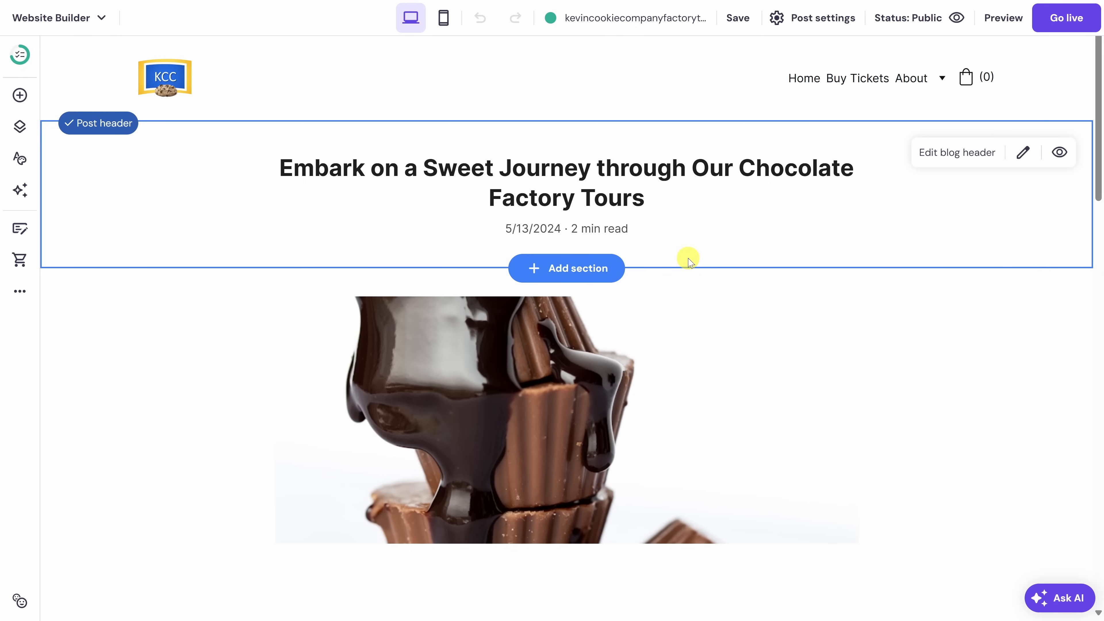
# Step: Add a new page to the main navigation using the Blog page template
pyautogui.moveTo(940, 83)
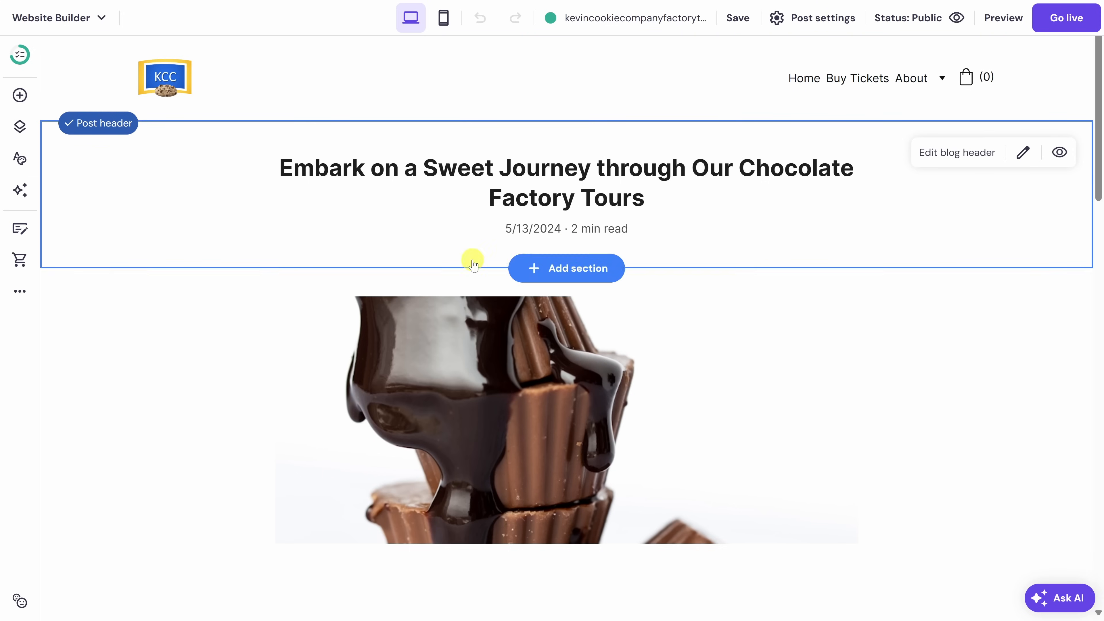
pyautogui.click(22, 130)
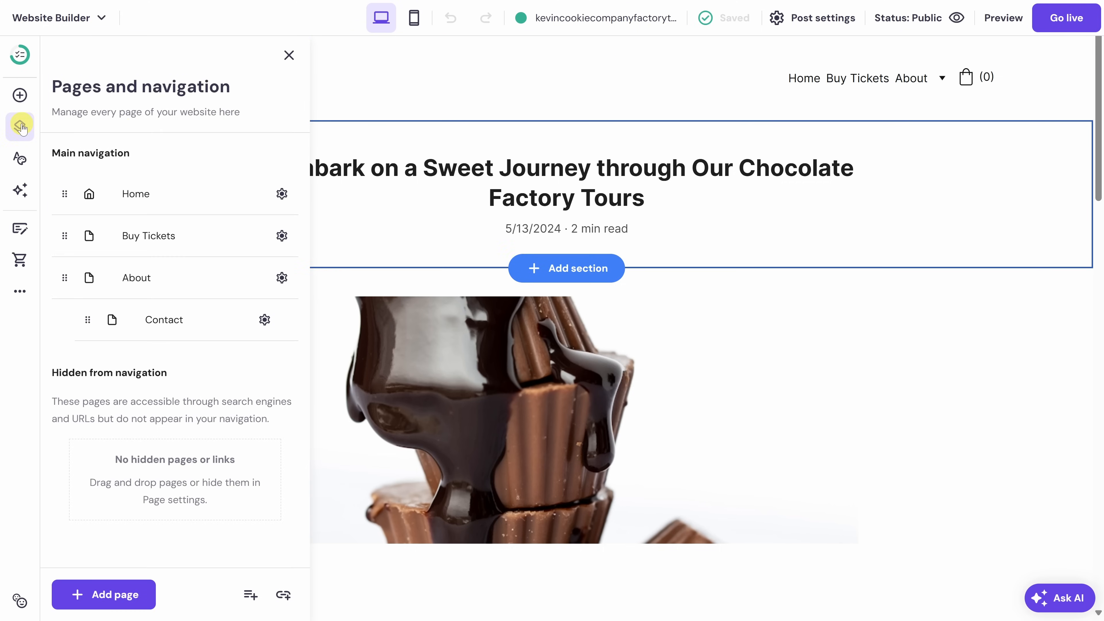
pyautogui.click(115, 594)
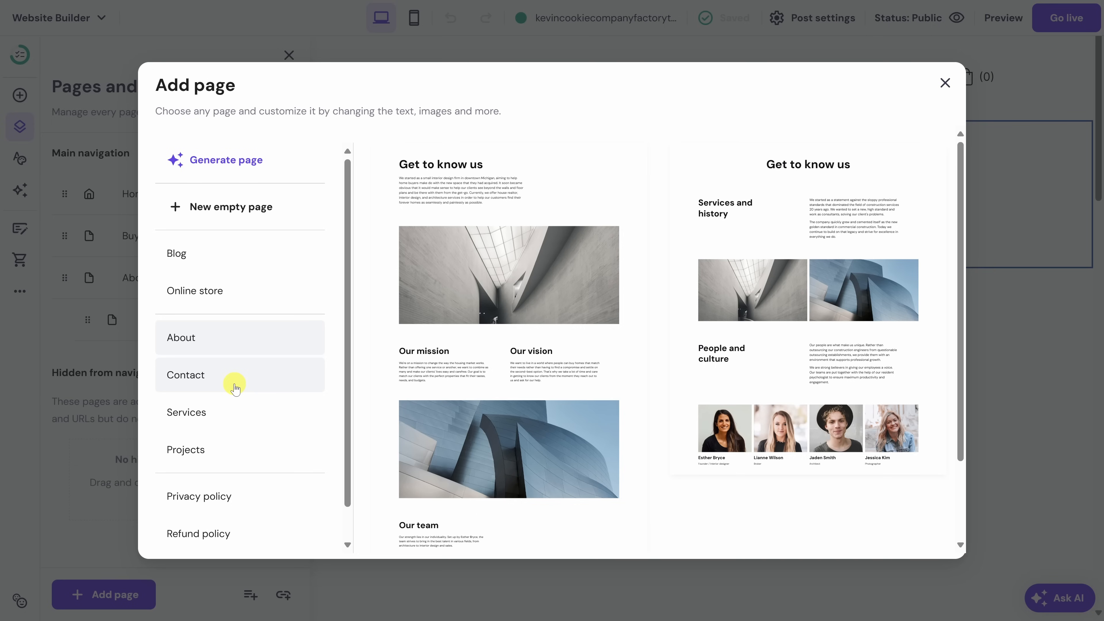
pyautogui.click(227, 255)
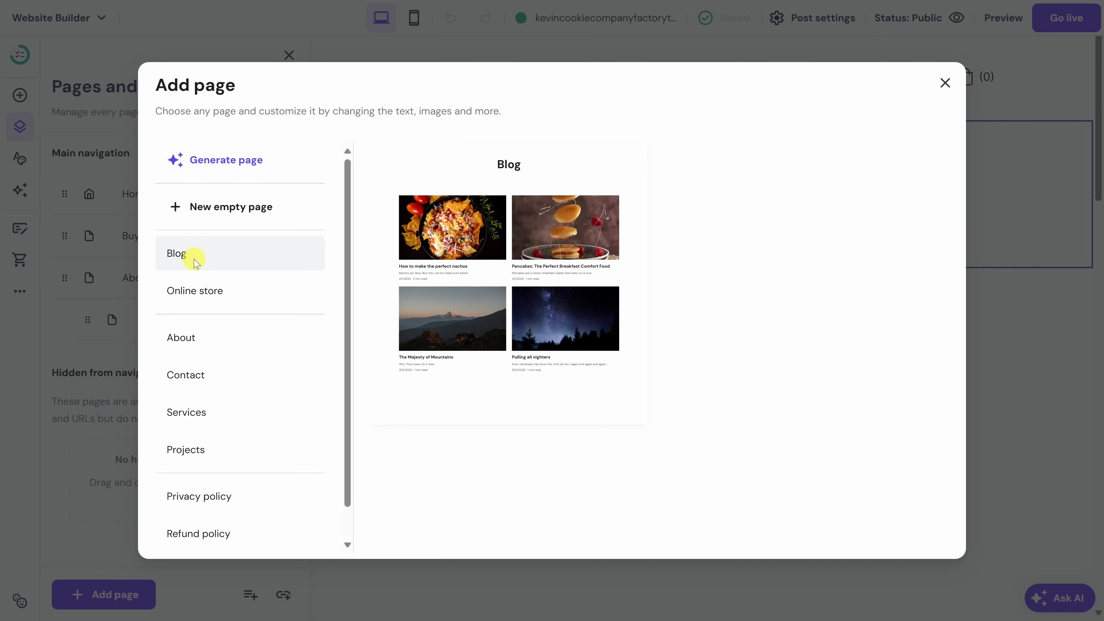
pyautogui.click(509, 267)
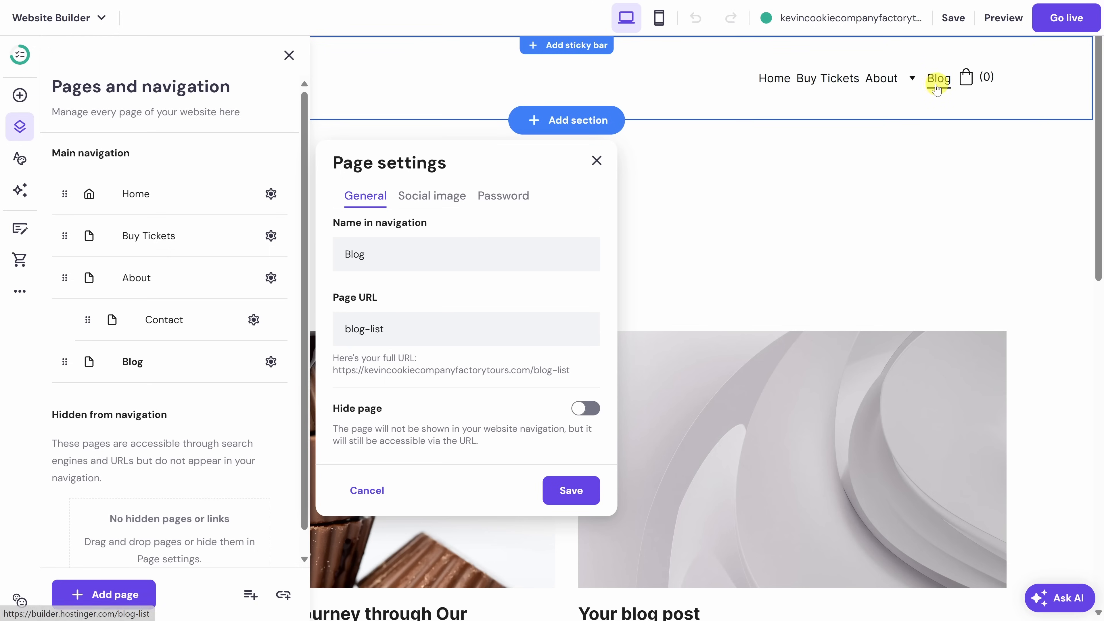
# Step: Rename the new blog page in the navigation to Latest News and save its page settings
pyautogui.doubleClick(359, 254)
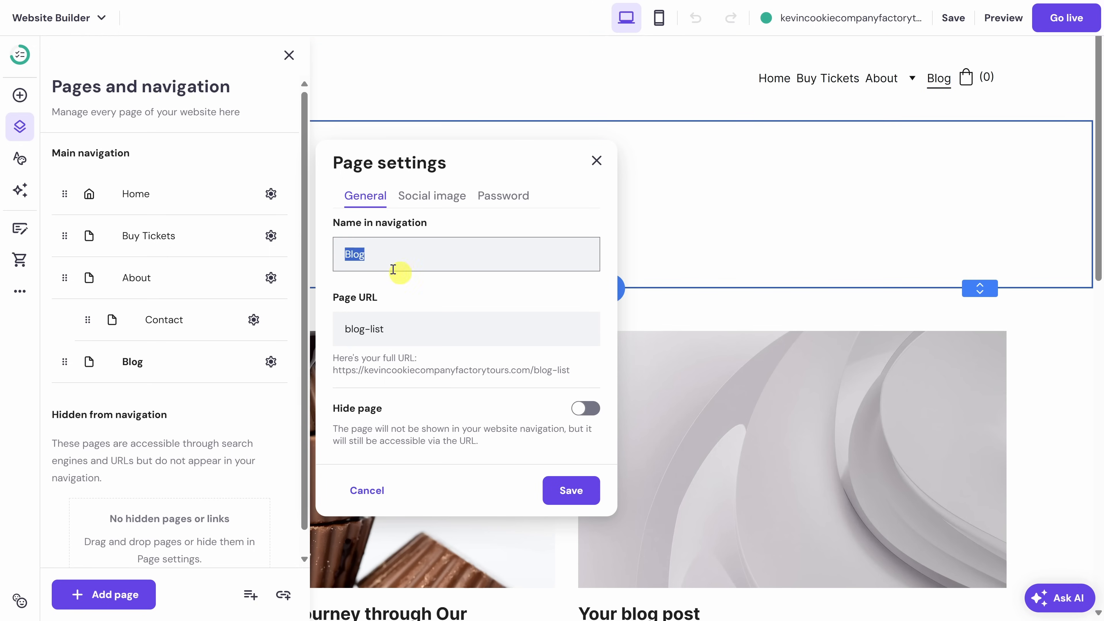
pyautogui.write('Latest News')
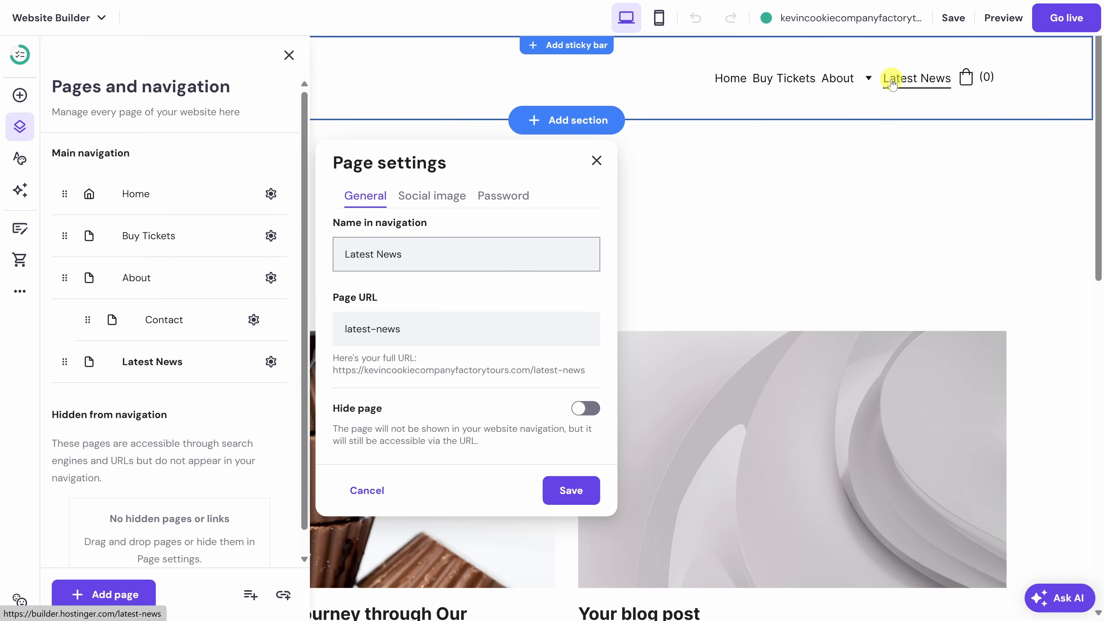
pyautogui.click(570, 490)
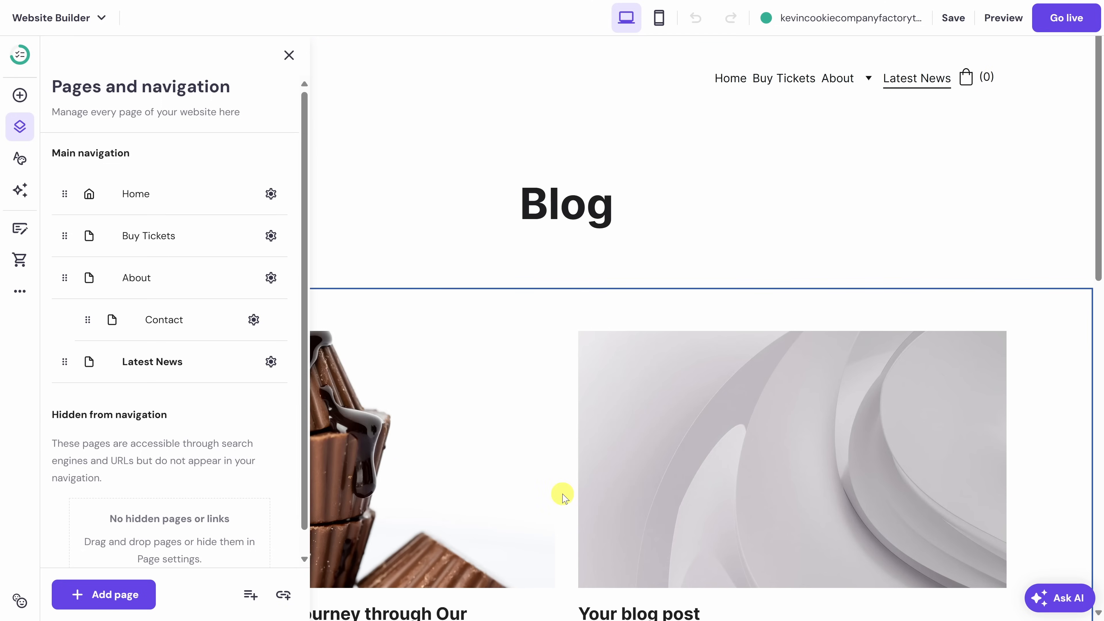
# Step: Replace the Blog heading on the page with the text Latest News
pyautogui.click(575, 213)
pyautogui.doubleClick(574, 213)
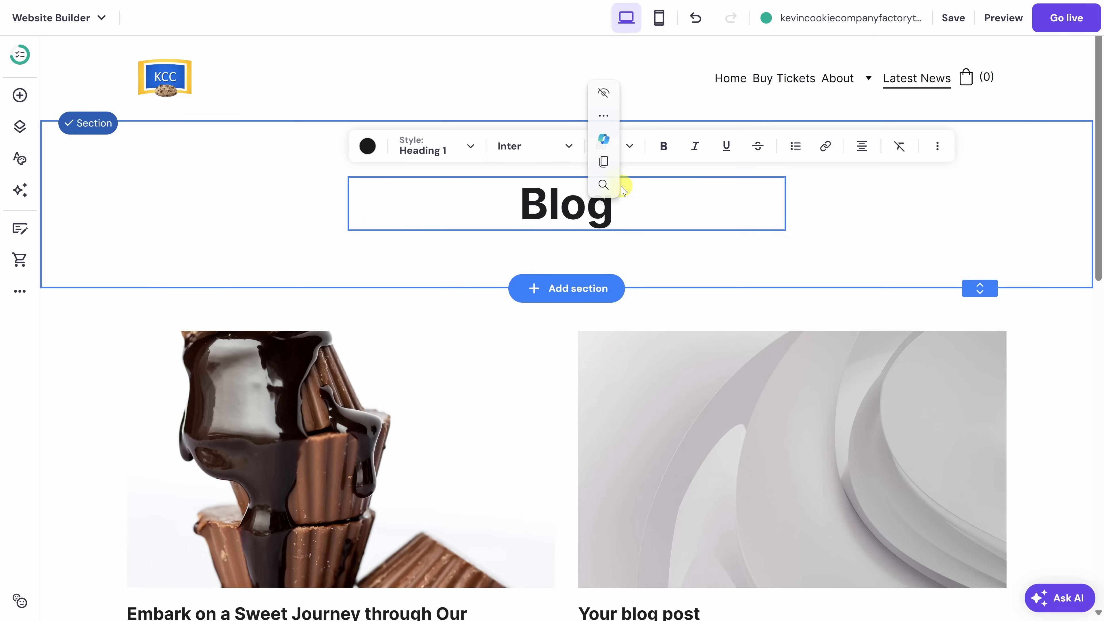
pyautogui.press('BackSpace')
pyautogui.press('BackSpace')
pyautogui.press('BackSpace')
pyautogui.press('BackSpace')
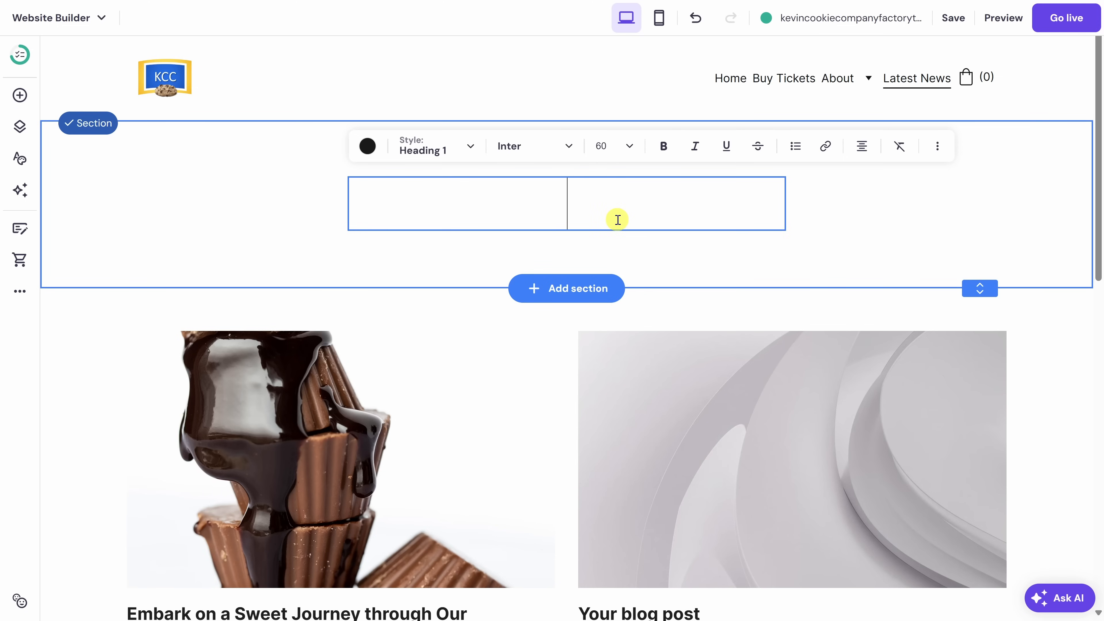
pyautogui.write('Latest News')
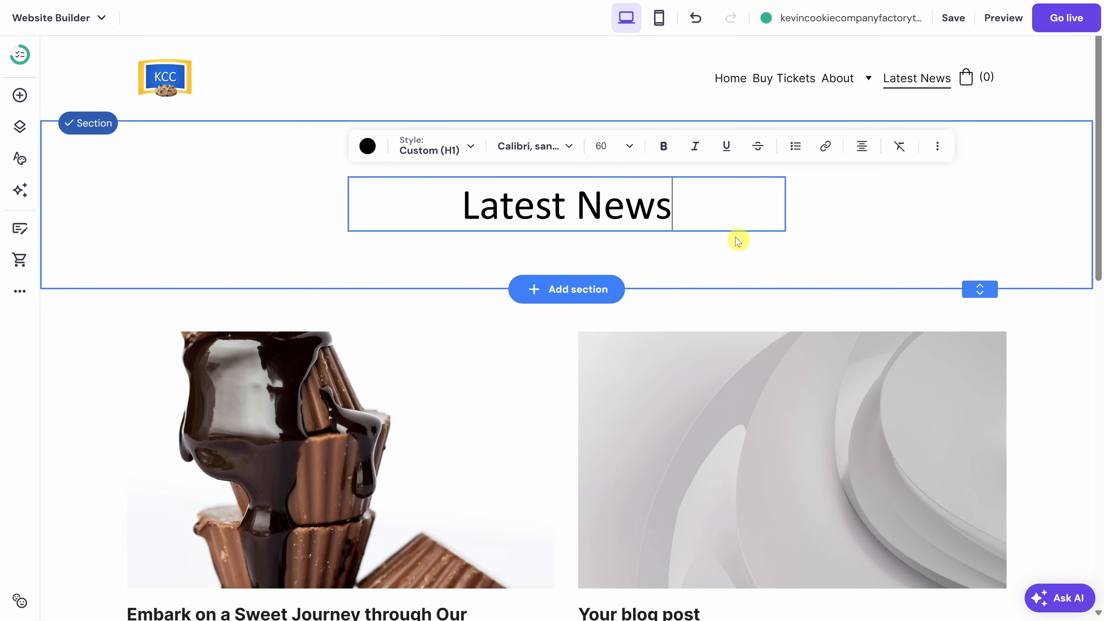
pyautogui.click(744, 248)
pyautogui.click(750, 247)
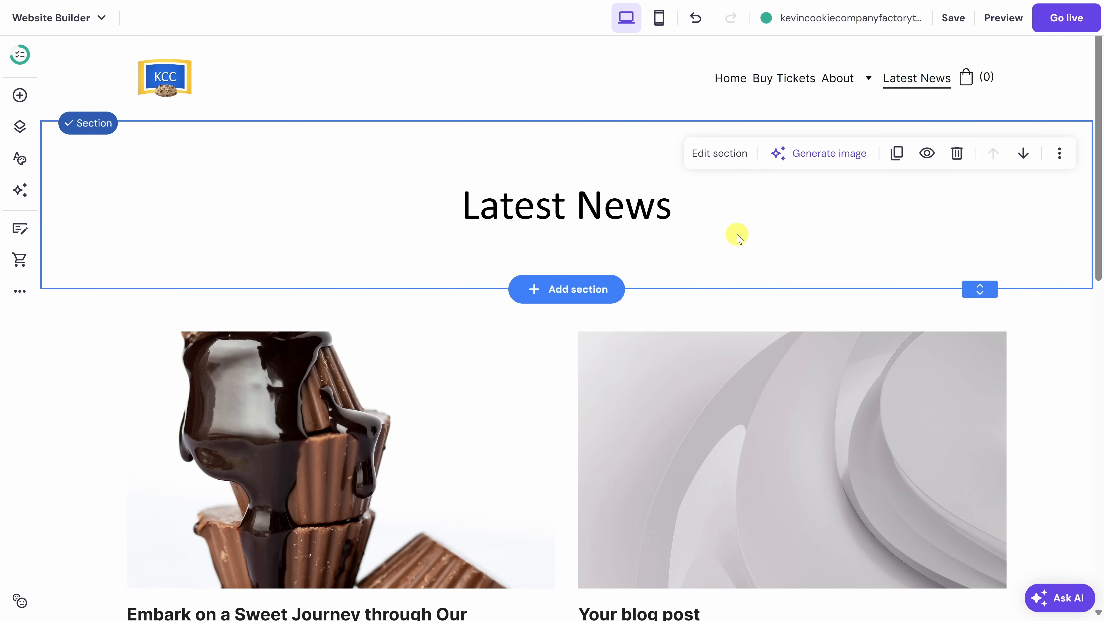
# Step: Look over the blog posts listed below the Latest News heading
pyautogui.scroll(-3, 739, 235)
pyautogui.scroll(-2, 738, 231)
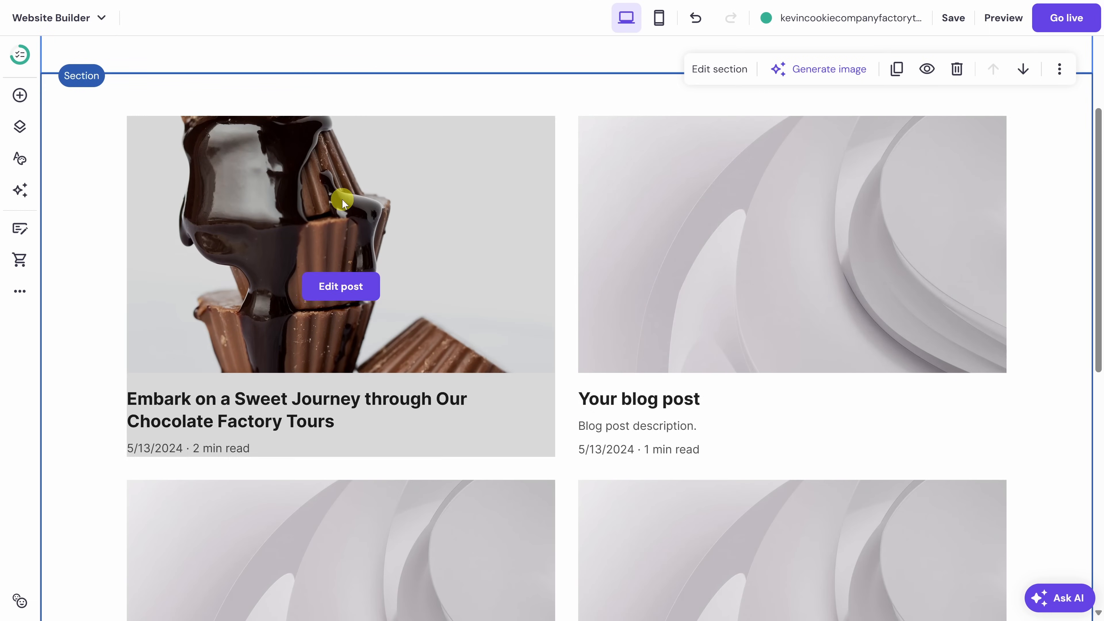
pyautogui.scroll(-5, 342, 269)
pyautogui.scroll(-3, 514, 267)
pyautogui.scroll(12, 766, 266)
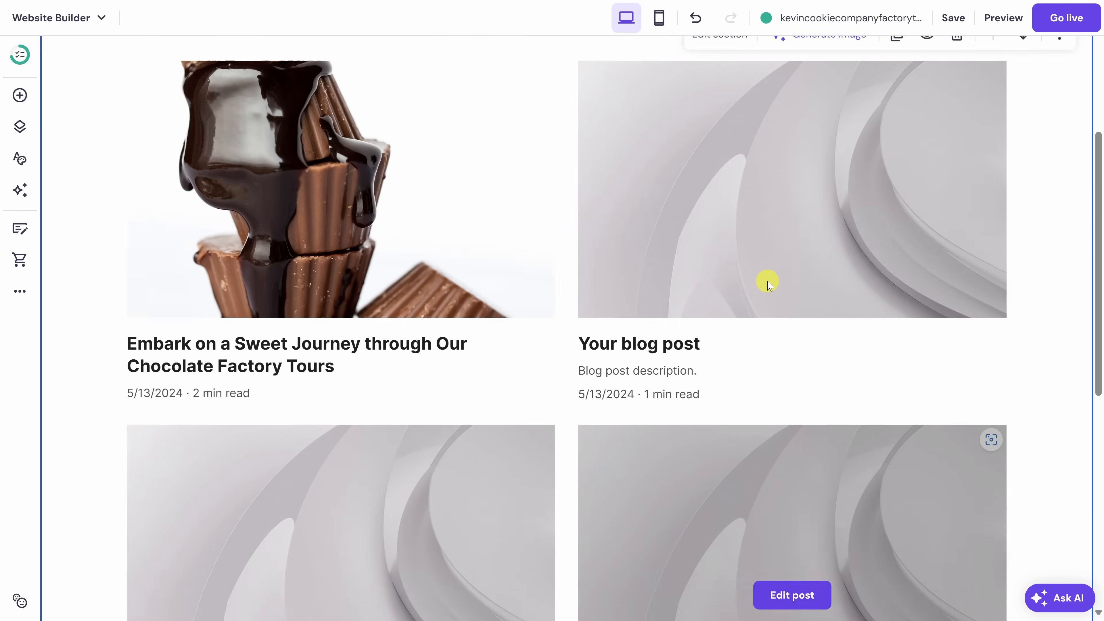
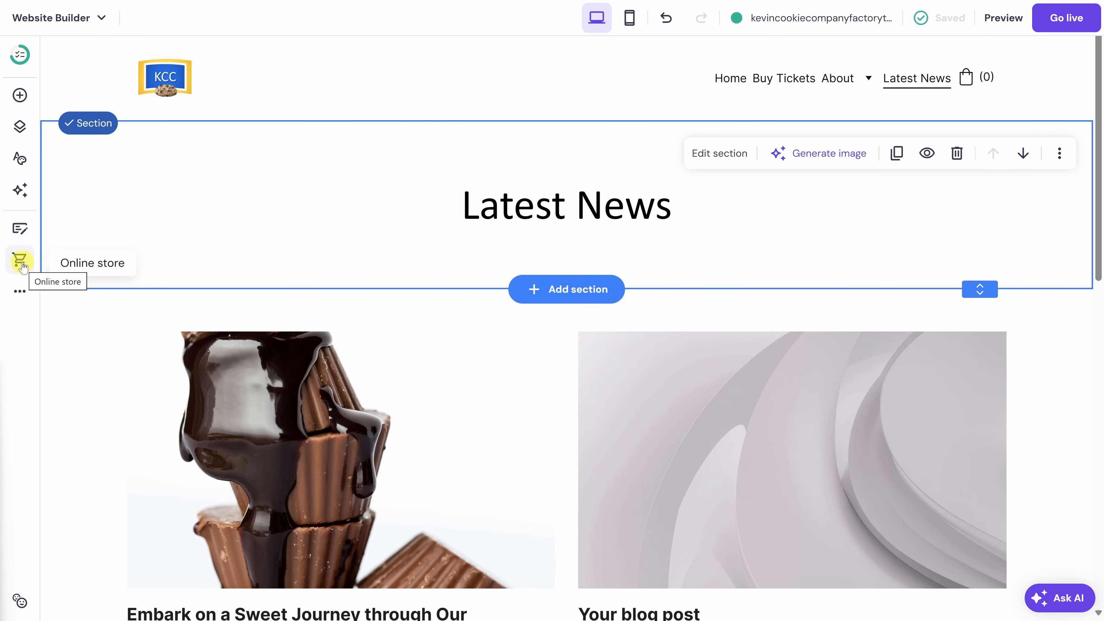
# Step: Open the store manager and set up the store as KCC Factory Tours with country United States and currency USD ($)
pyautogui.click(21, 263)
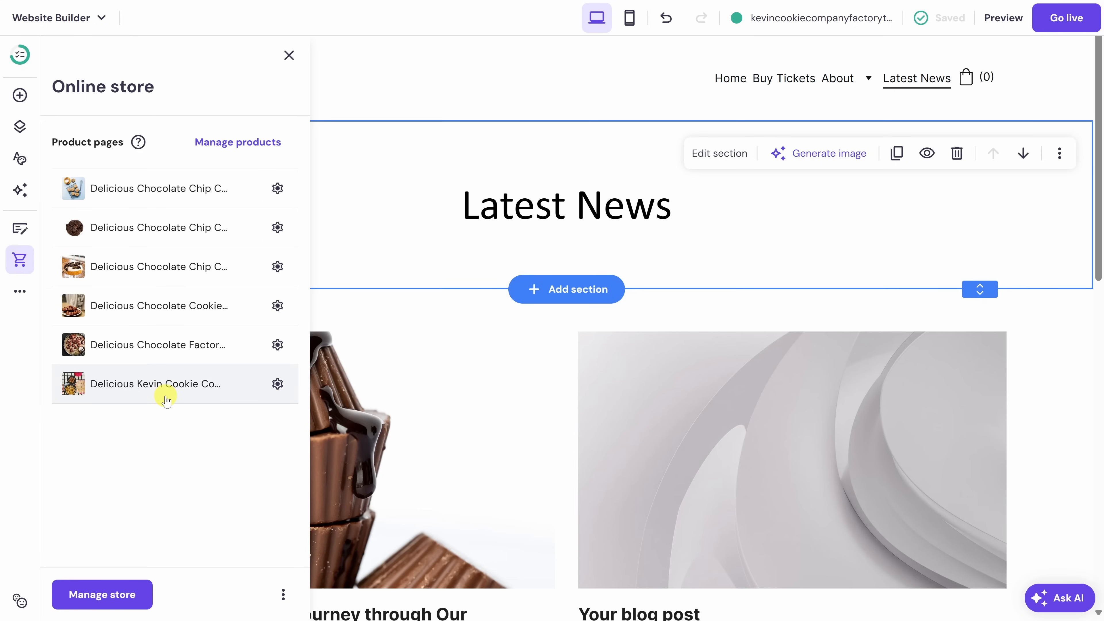
pyautogui.click(103, 596)
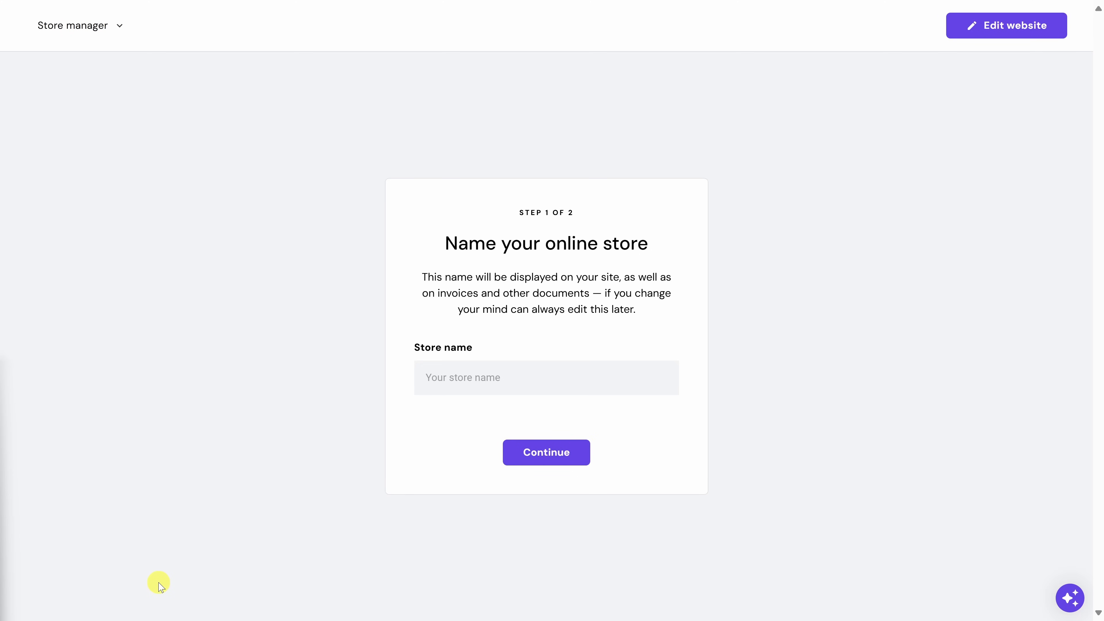
pyautogui.click(514, 385)
pyautogui.press('Down')
pyautogui.press('Down')
pyautogui.press('Return')
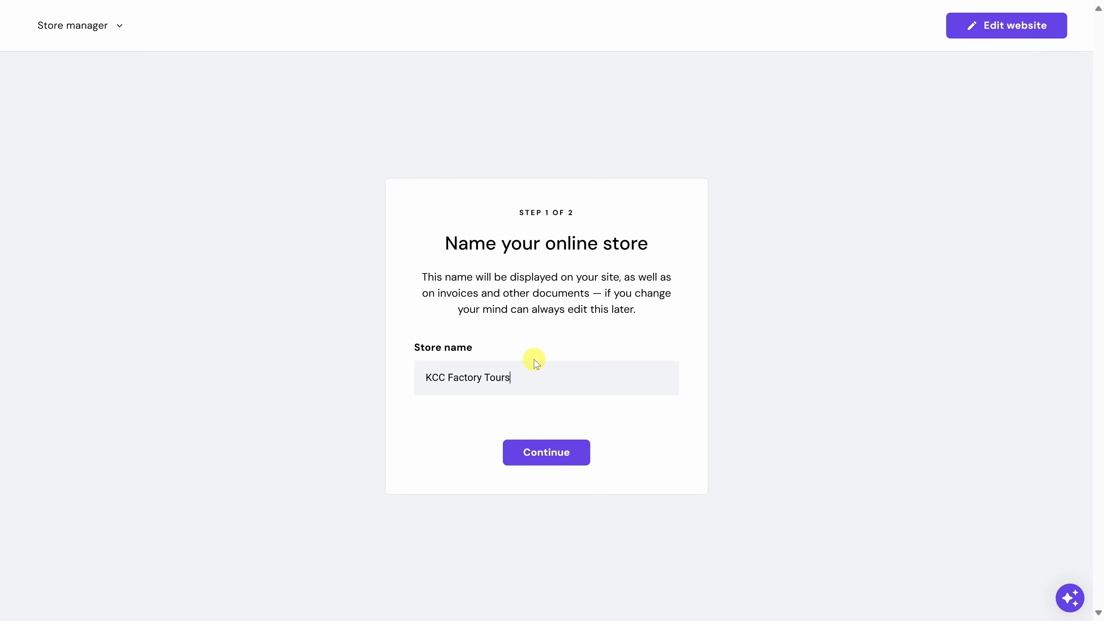
pyautogui.click(551, 456)
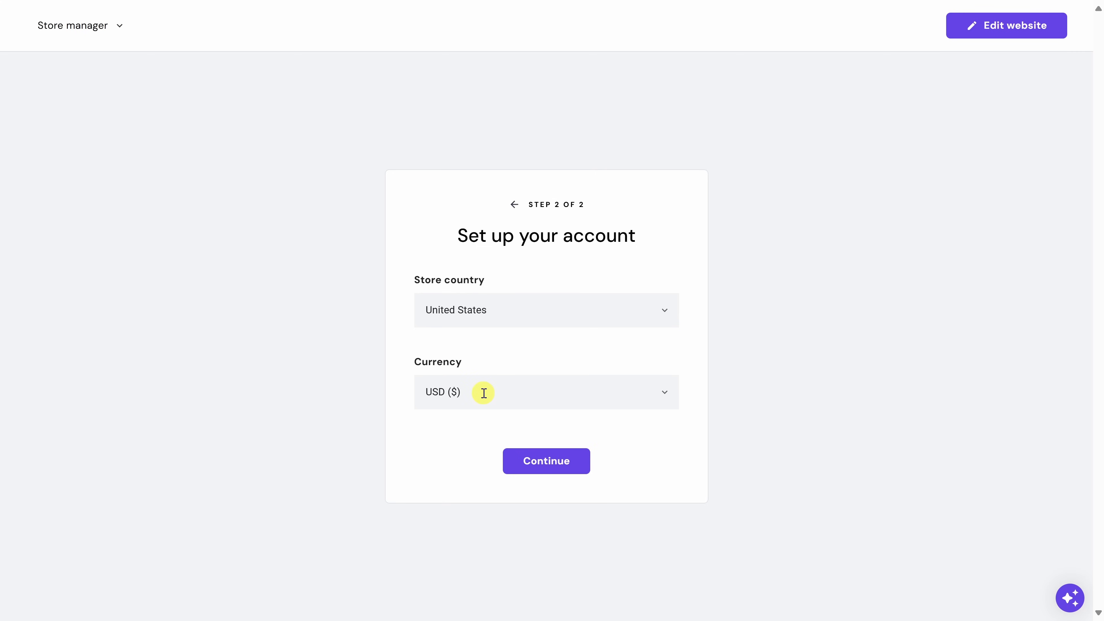
pyautogui.click(556, 464)
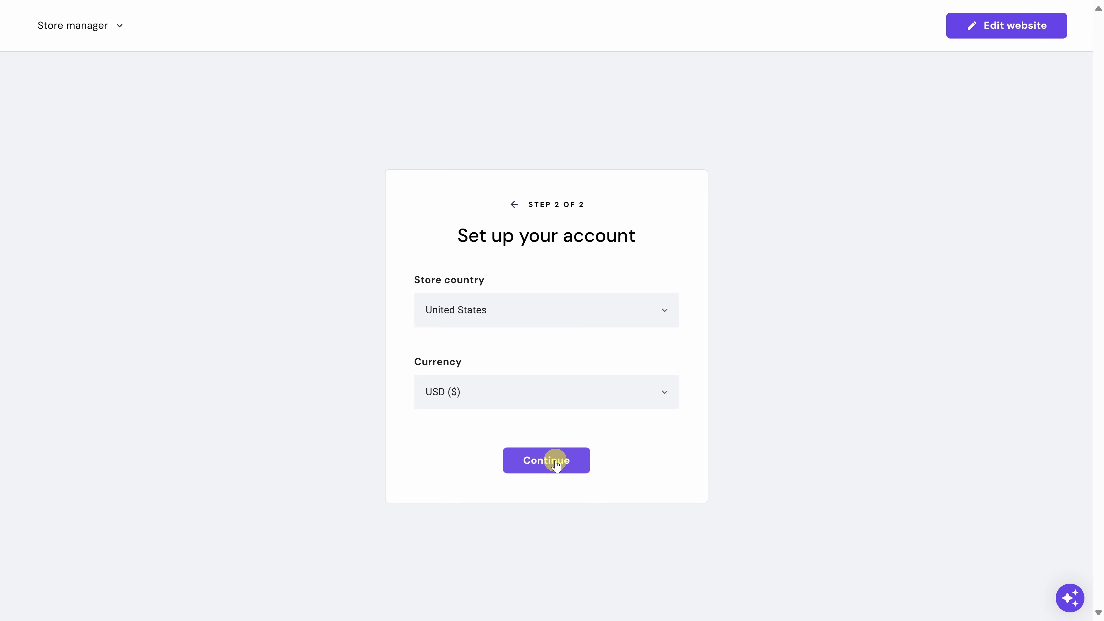
pyautogui.click(555, 460)
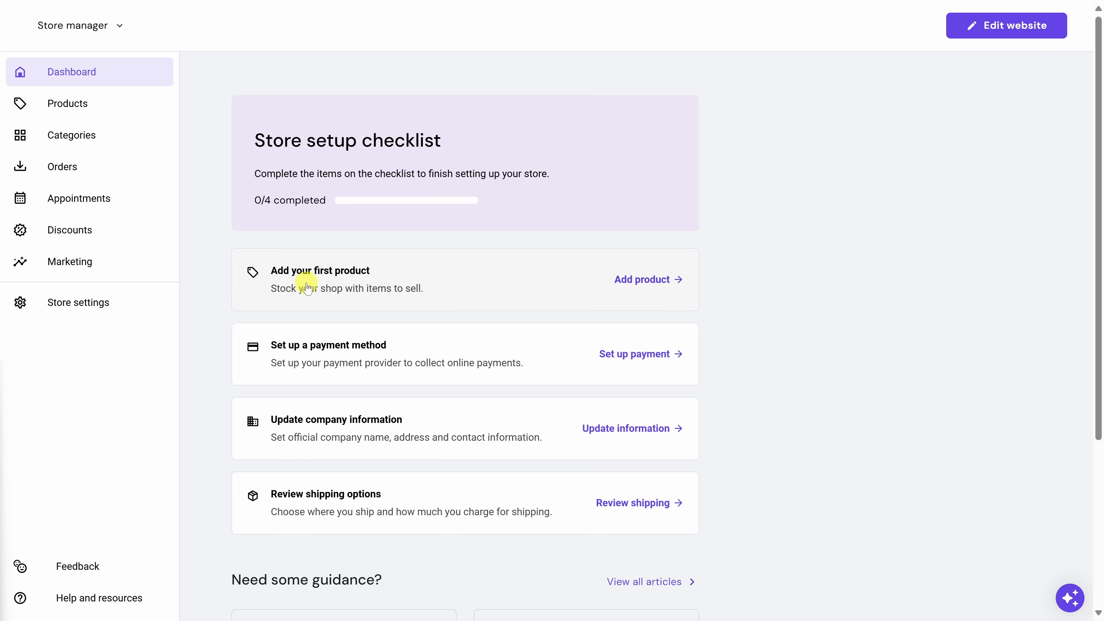
# Step: Start adding the first product as an Appointment type, enabling online appointments for the store
pyautogui.click(649, 282)
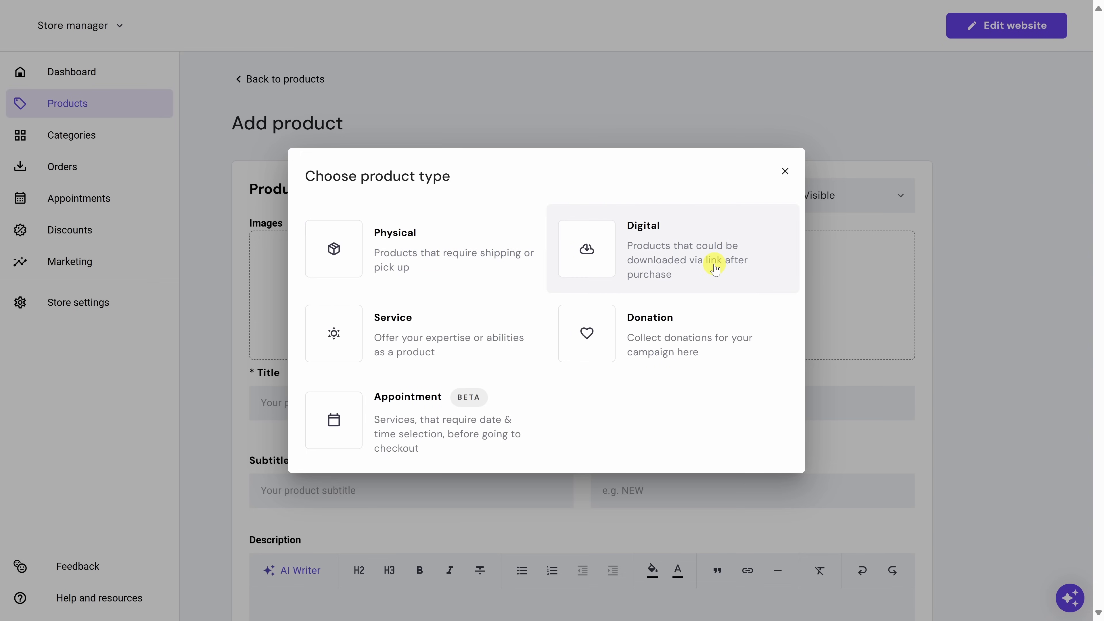
pyautogui.click(407, 429)
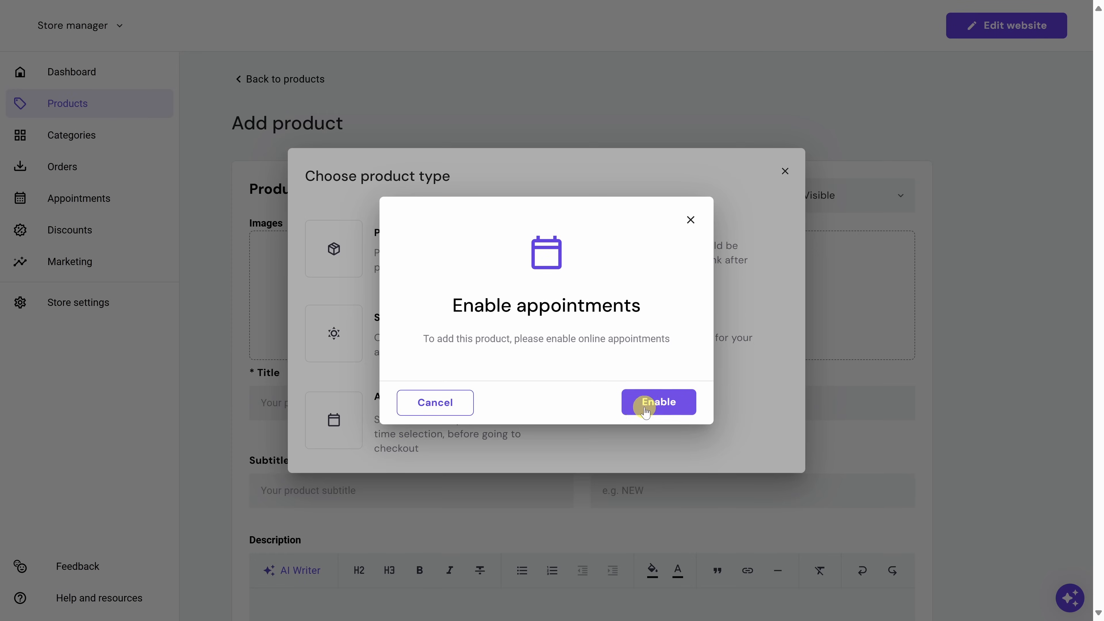
pyautogui.click(655, 410)
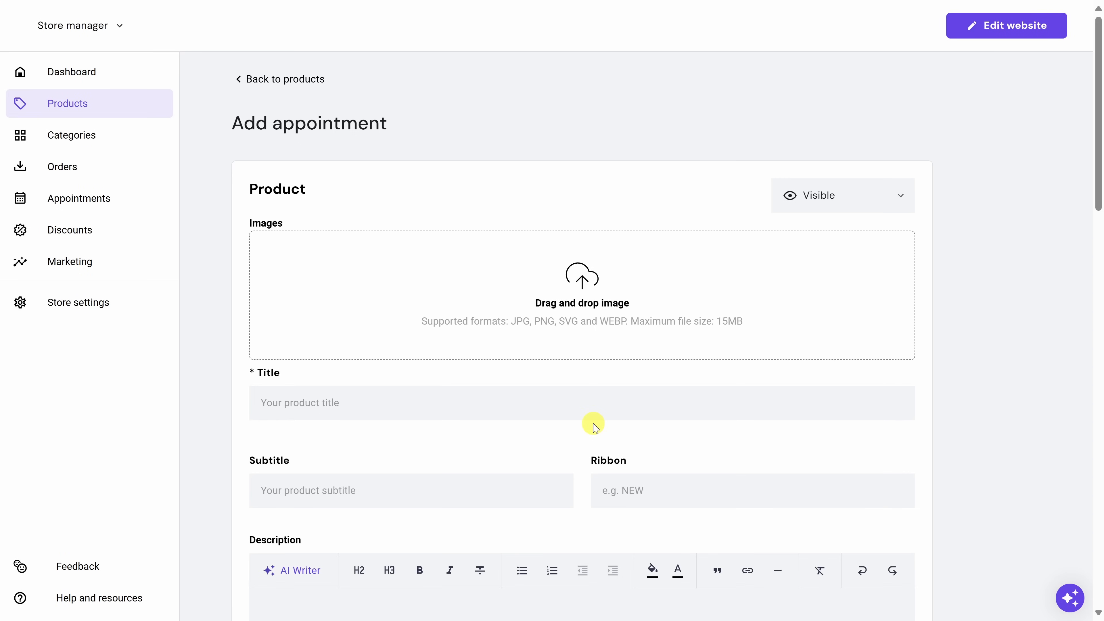
# Step: Add the image Golden Ticket.png to the appointment product and title it Kevin Cookie Company Factory Tour
pyautogui.click(575, 289)
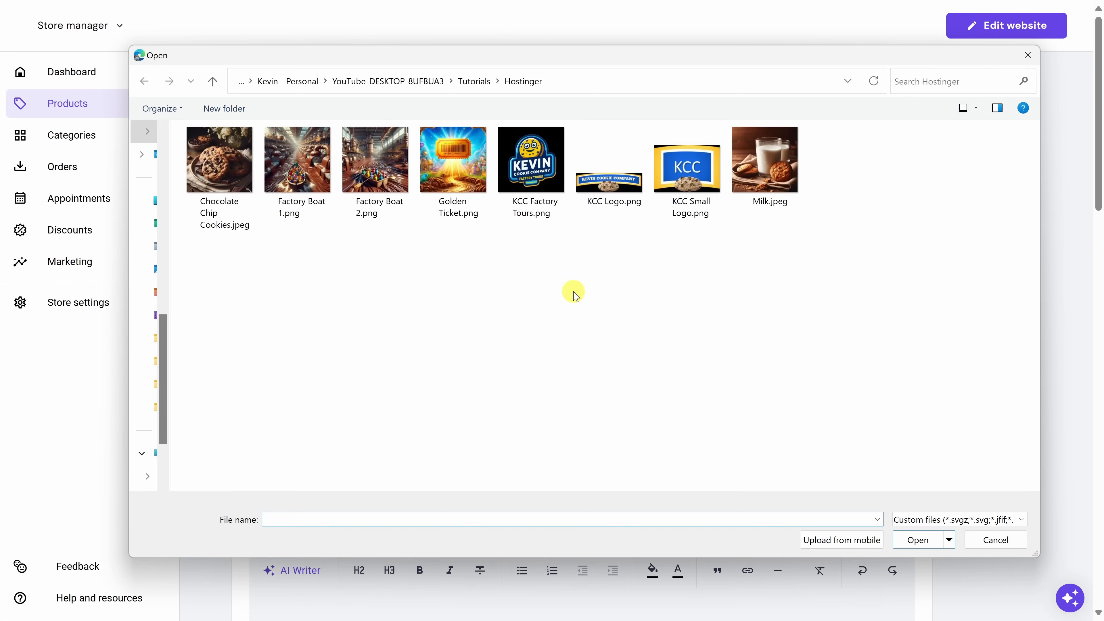
pyautogui.click(448, 167)
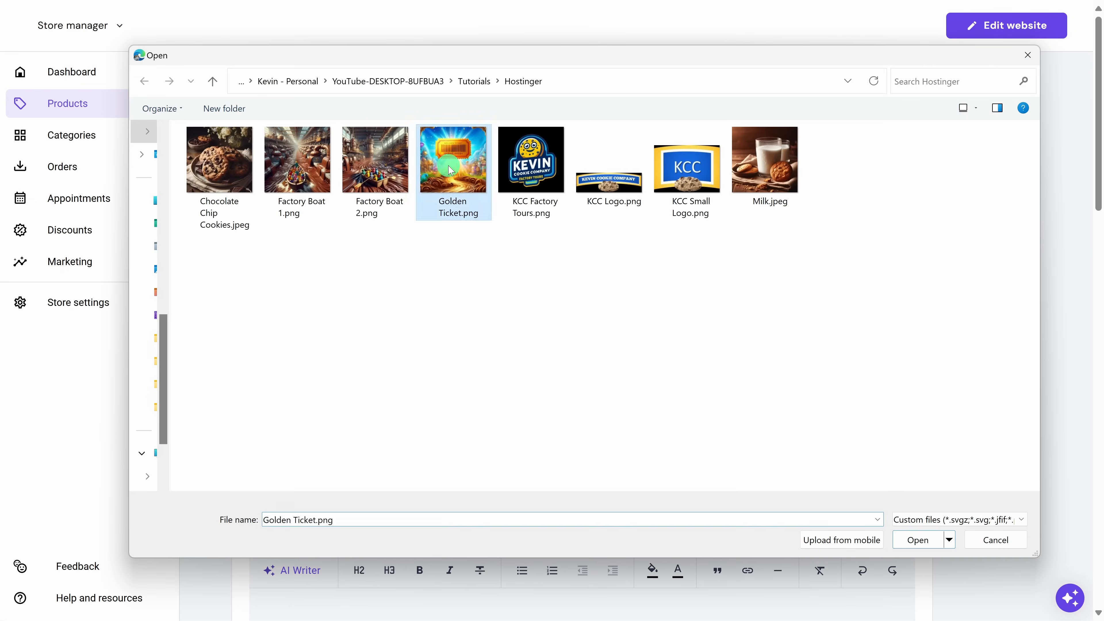
pyautogui.doubleClick(448, 168)
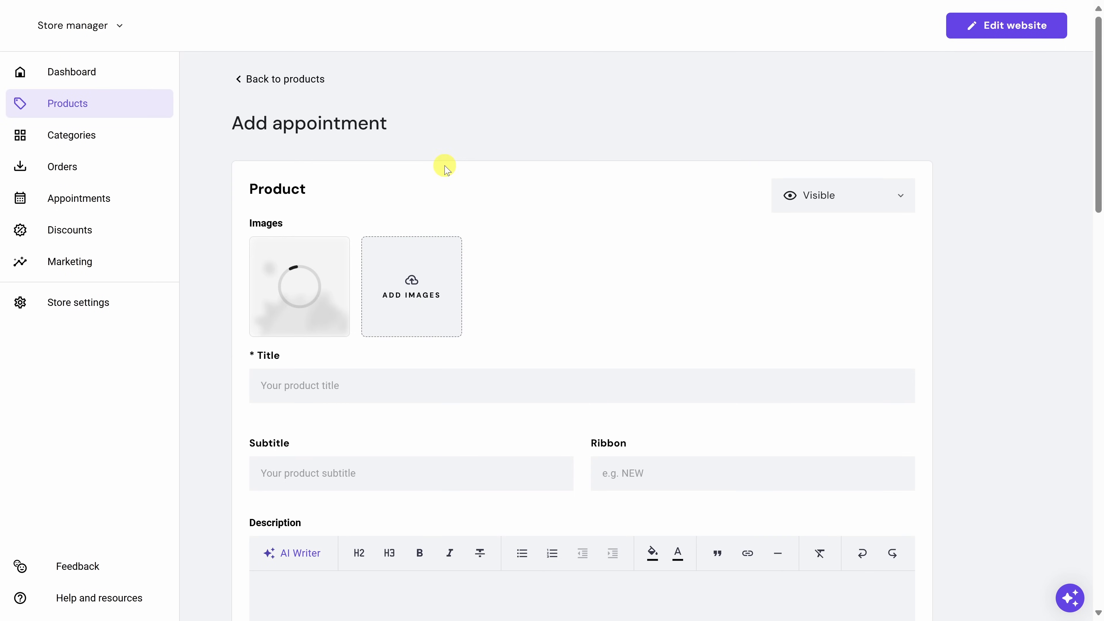
pyautogui.click(359, 386)
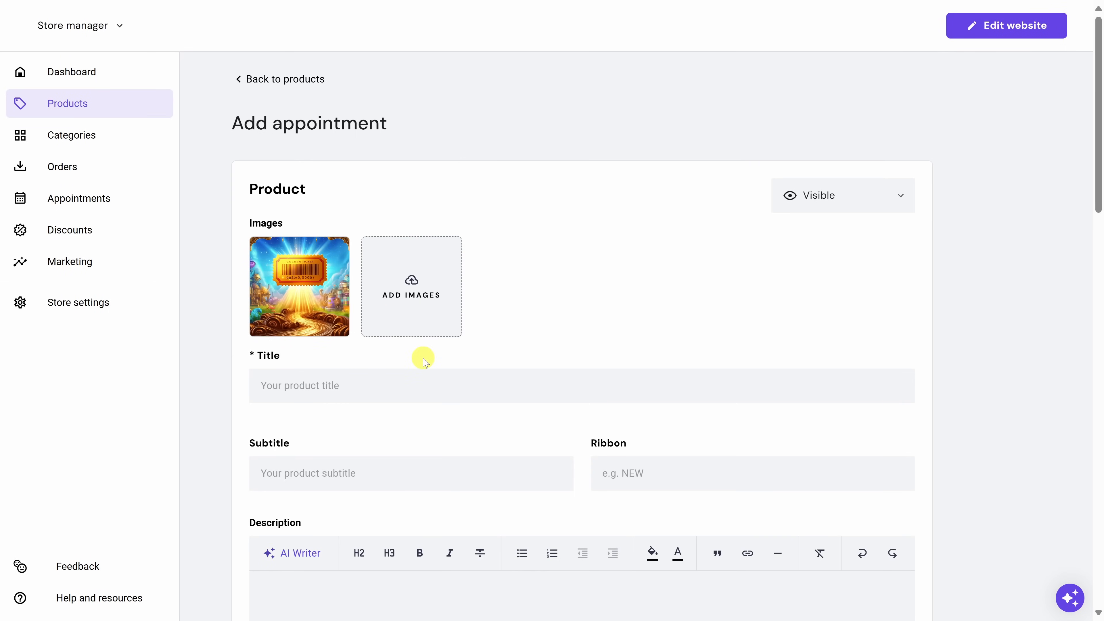
pyautogui.write('Kevin Cookie Company Factory Tour')
# Step: Set the ribbon to Limited Supply and write a description starting "Experience the magic of cookie making with our exclusive factory tours."
pyautogui.scroll(-5, 500, 304)
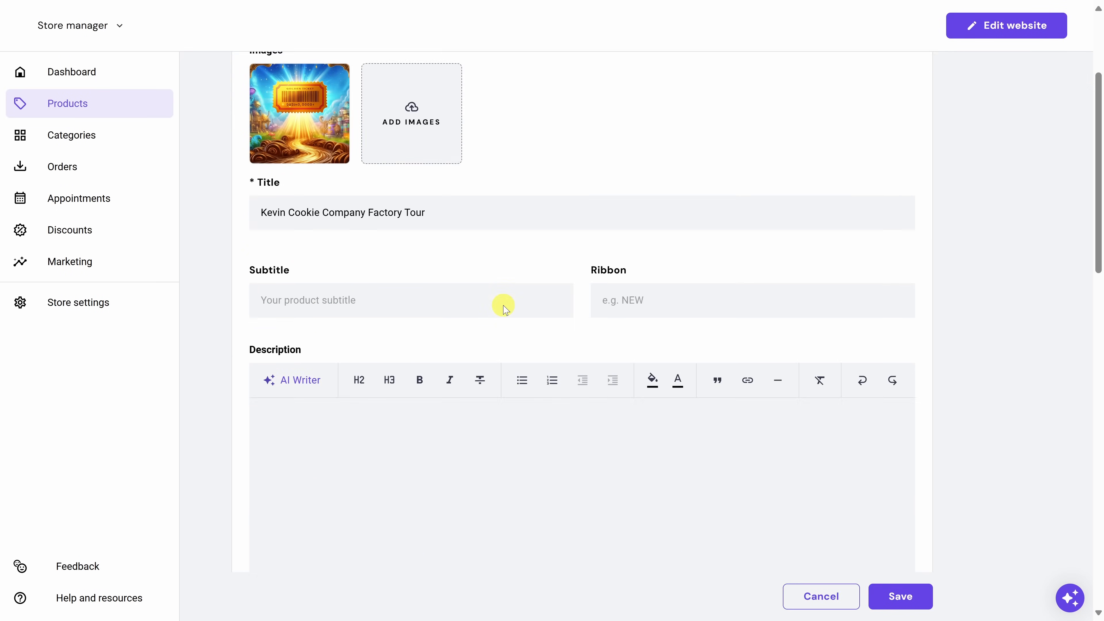
pyautogui.click(629, 257)
pyautogui.write('Limited Supply')
pyautogui.scroll(-1, 500, 227)
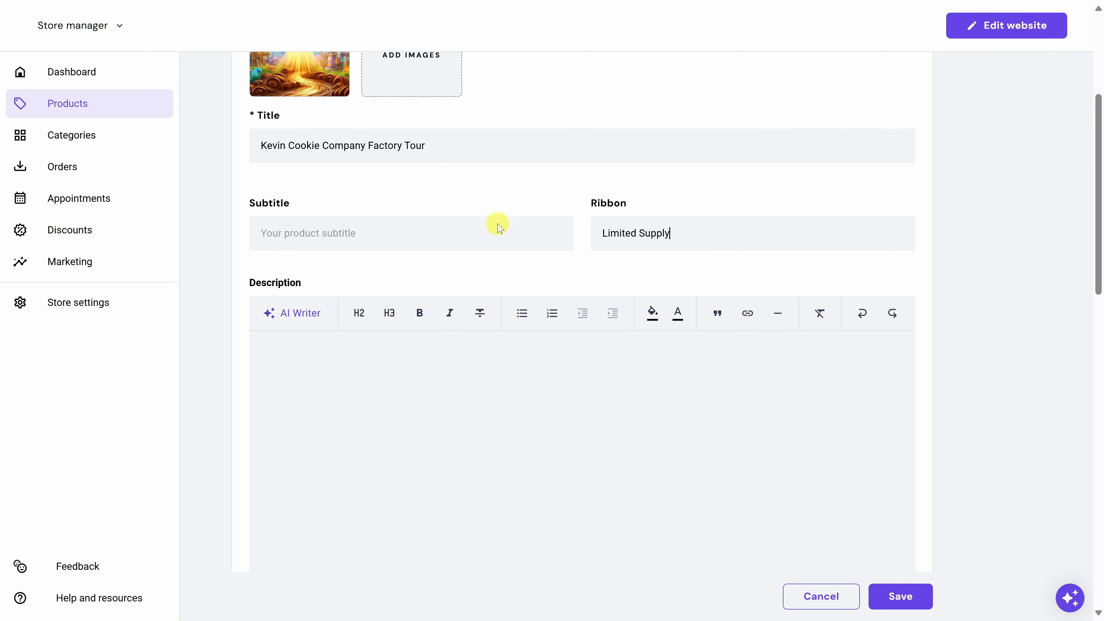
pyautogui.scroll(-4, 499, 226)
pyautogui.scroll(2, 406, 204)
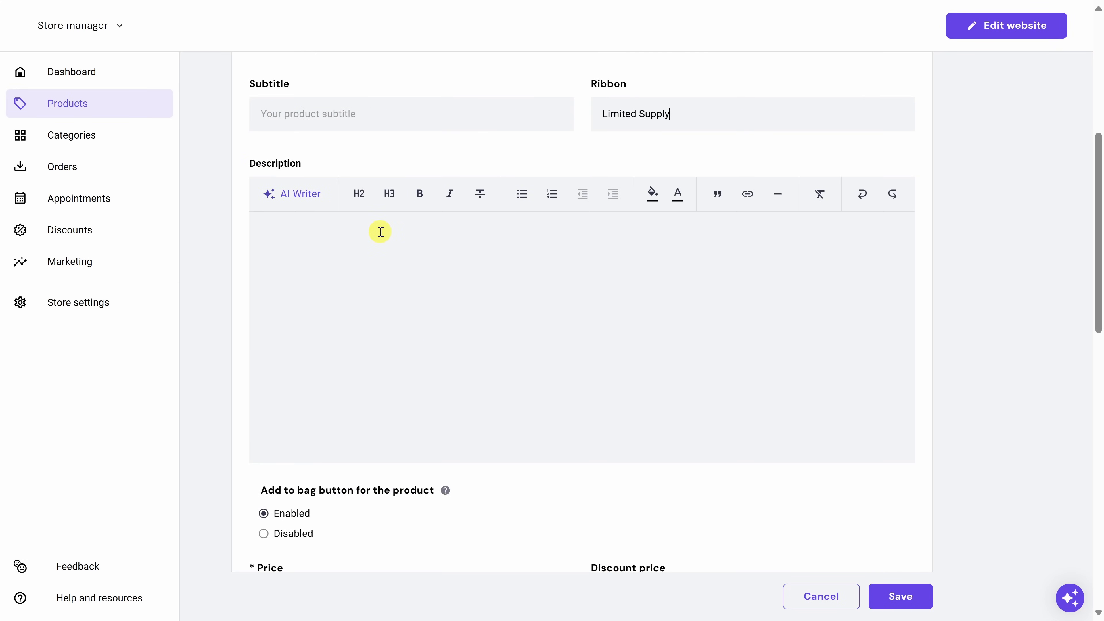
pyautogui.click(429, 230)
pyautogui.write('Experience the magic of cookie making with our exclusive factory tours. Dive into the delightful world of cookies, see how your favorite treats are made, and discover the secret behind their deliciousness!')
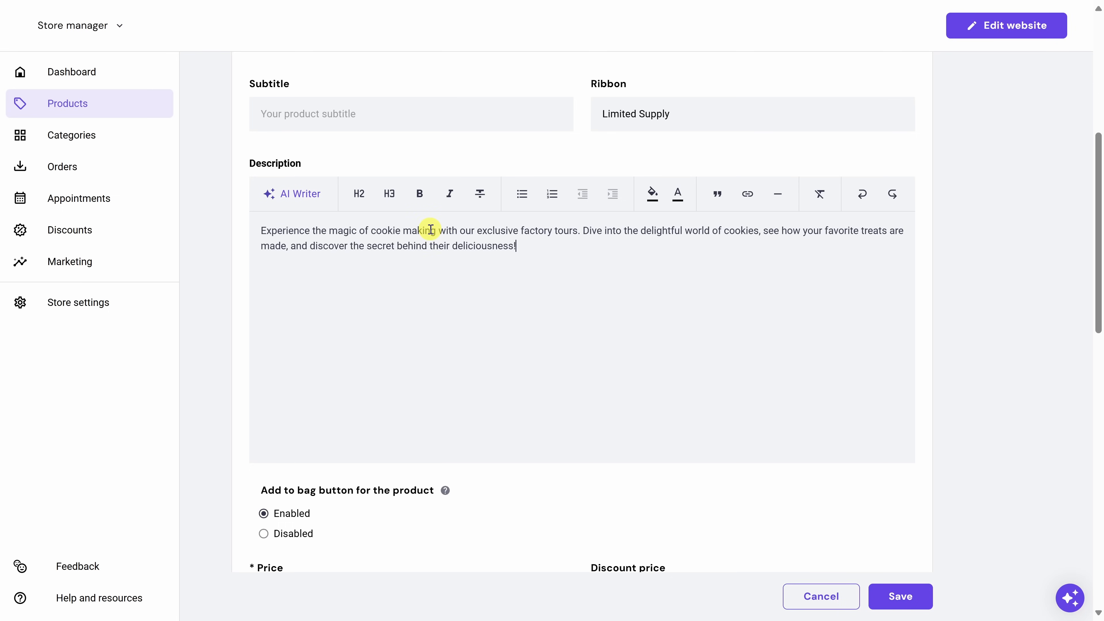
# Step: Set the factory tour appointment's price to $150
pyautogui.scroll(-5, 382, 333)
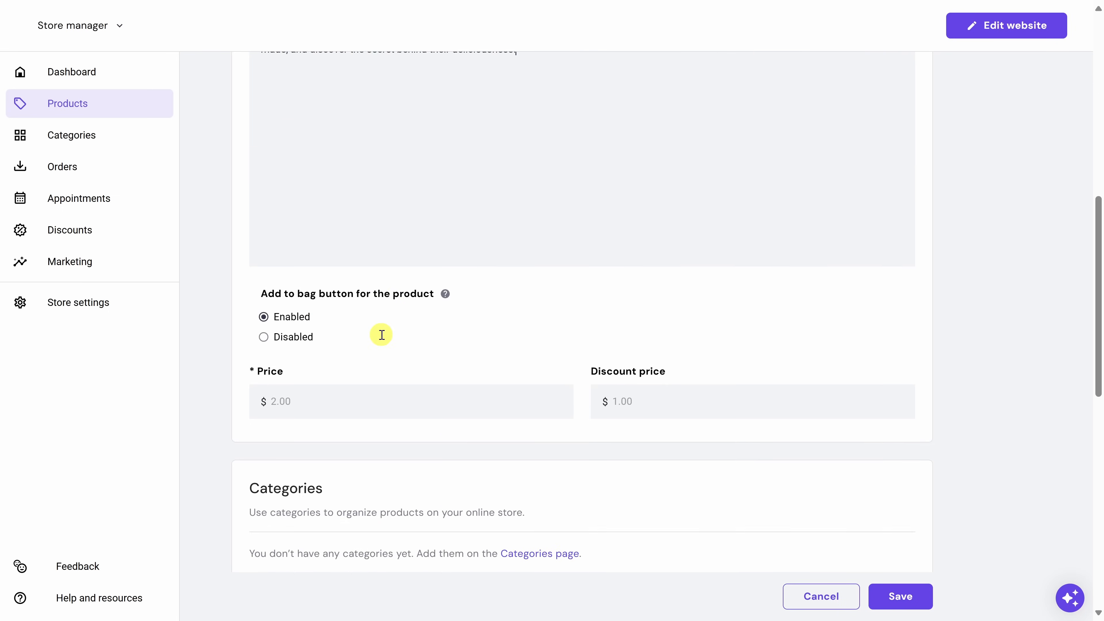
pyautogui.click(315, 383)
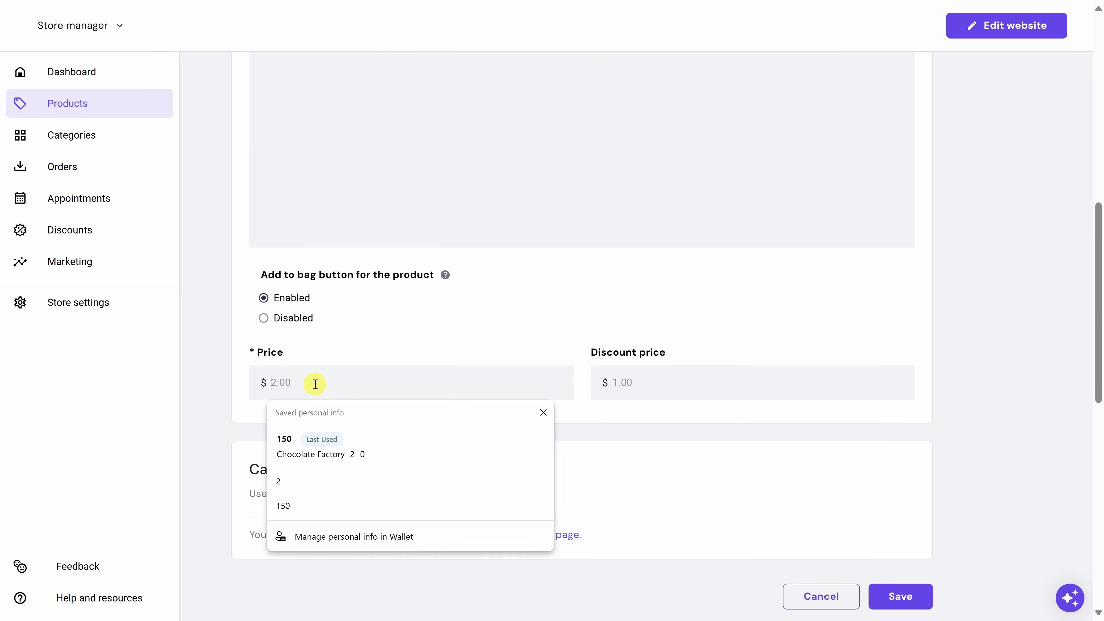
pyautogui.write('150')
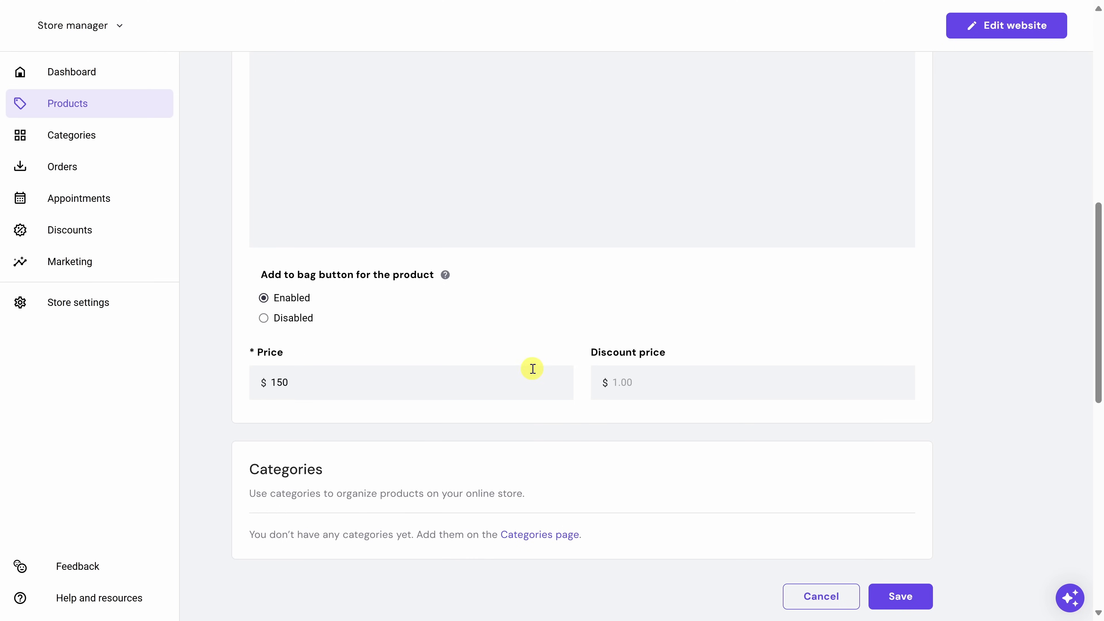
# Step: Set the location to Chocolate Factory, duration to 120 minutes and minimum notice time to 0 minutes, and save the appointment
pyautogui.scroll(-5, 663, 374)
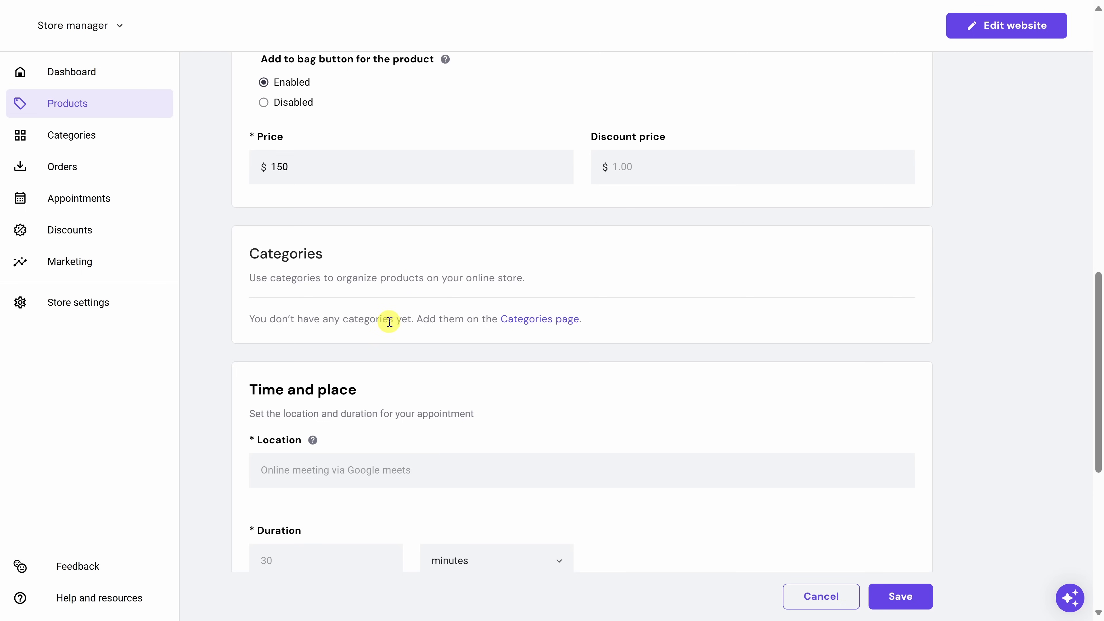
pyautogui.scroll(-5, 389, 321)
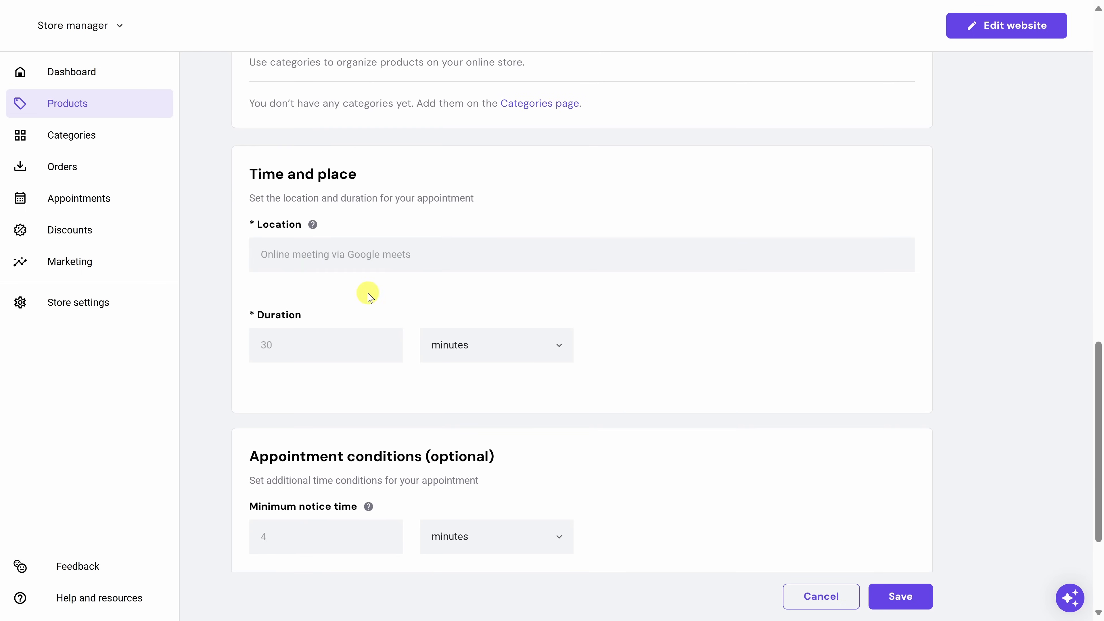
pyautogui.click(345, 254)
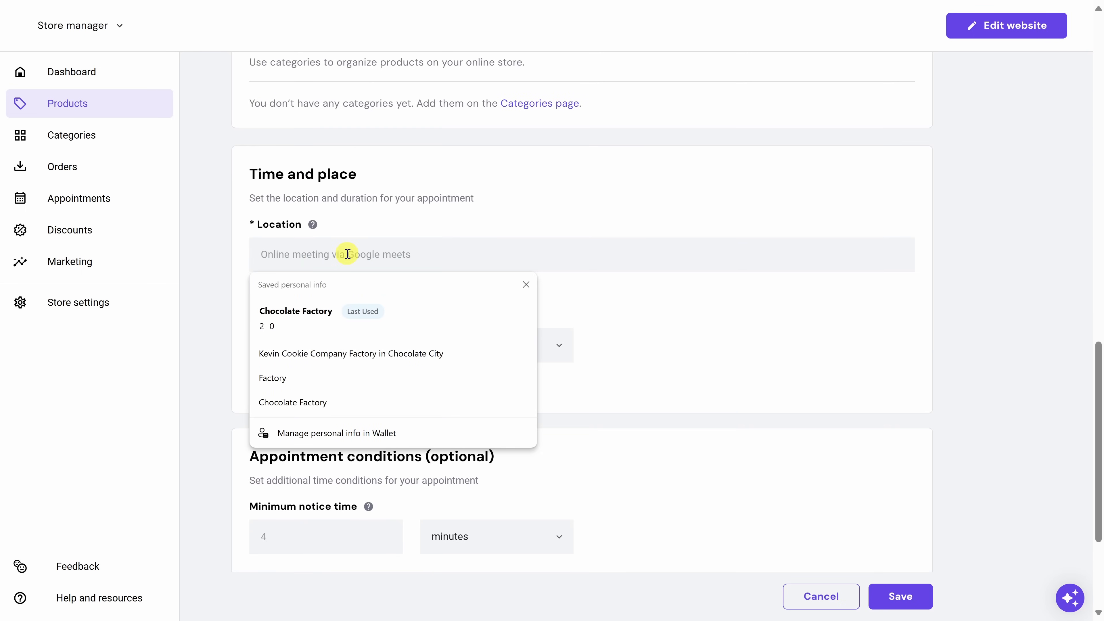
pyautogui.click(321, 311)
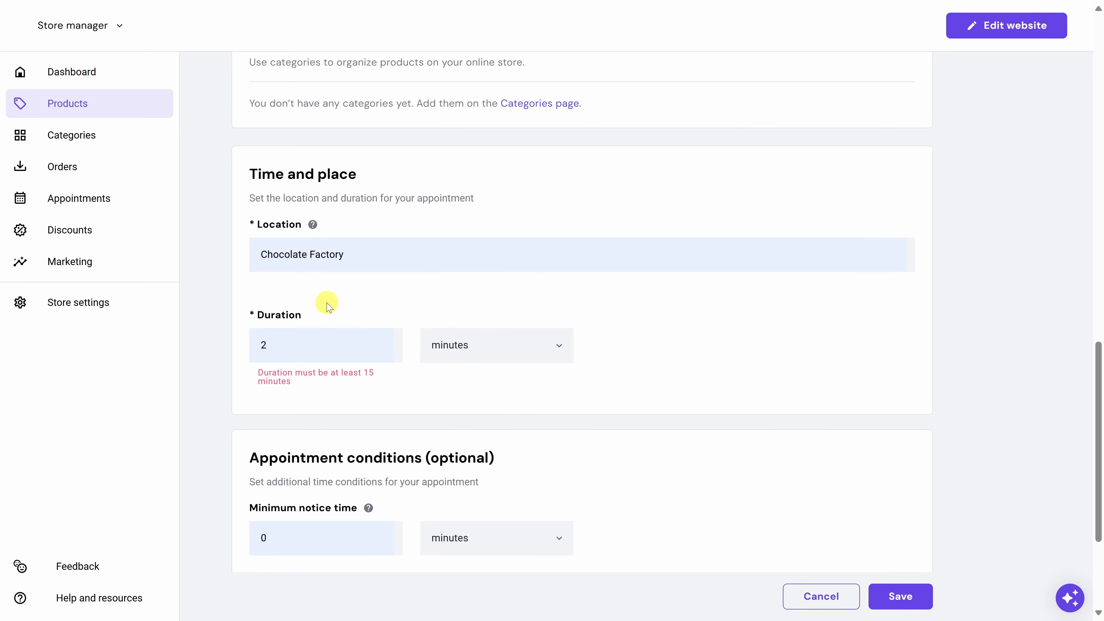
pyautogui.doubleClick(309, 349)
pyautogui.write('120')
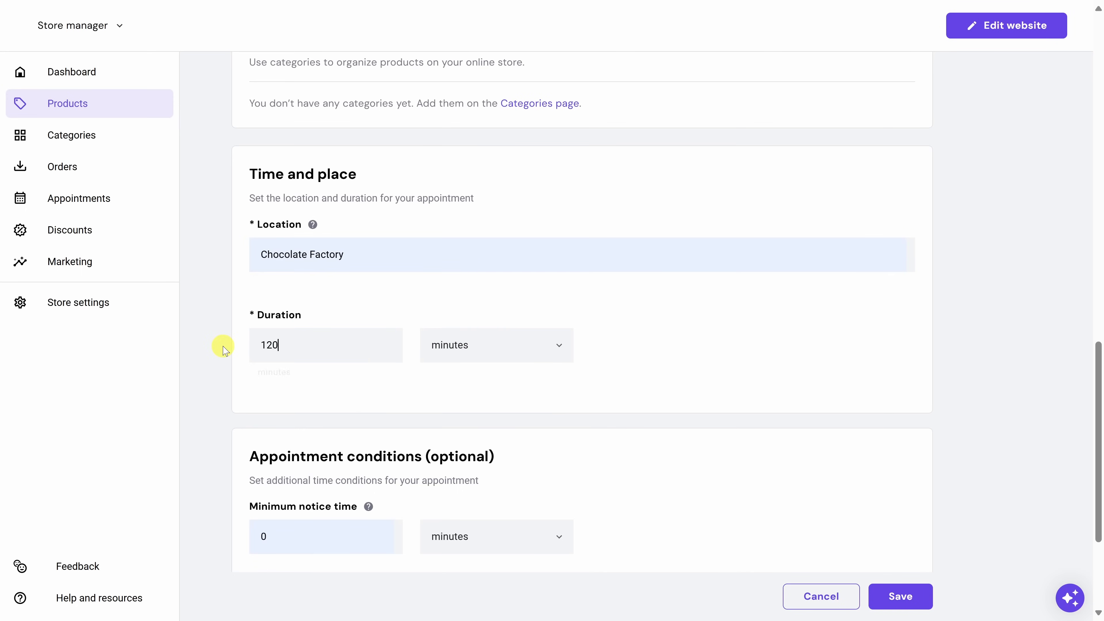
pyautogui.scroll(-4, 412, 299)
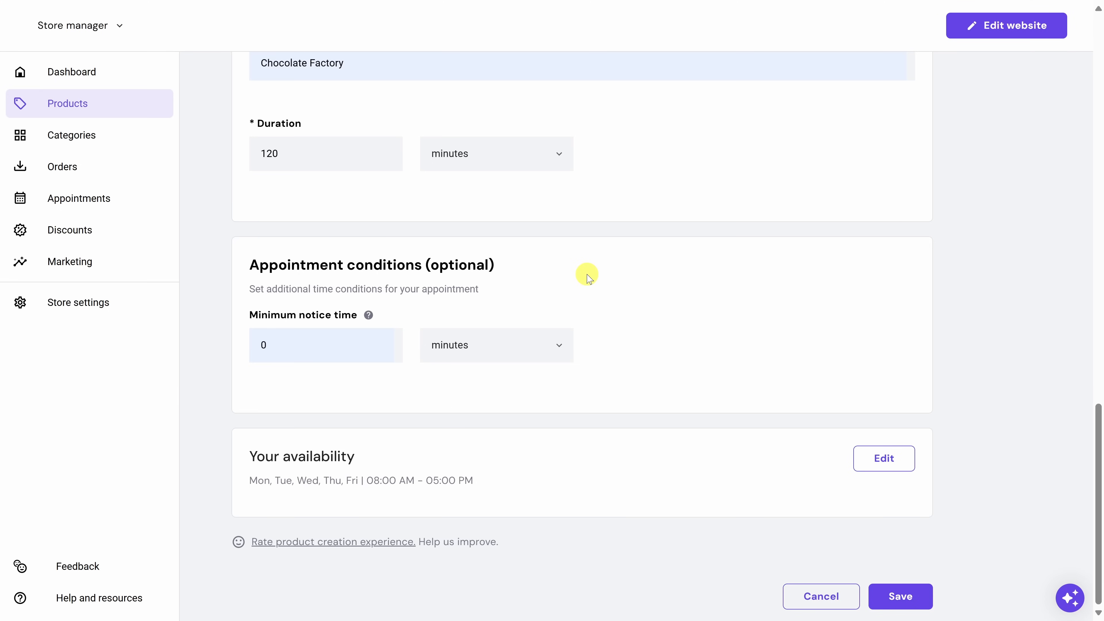
pyautogui.click(900, 597)
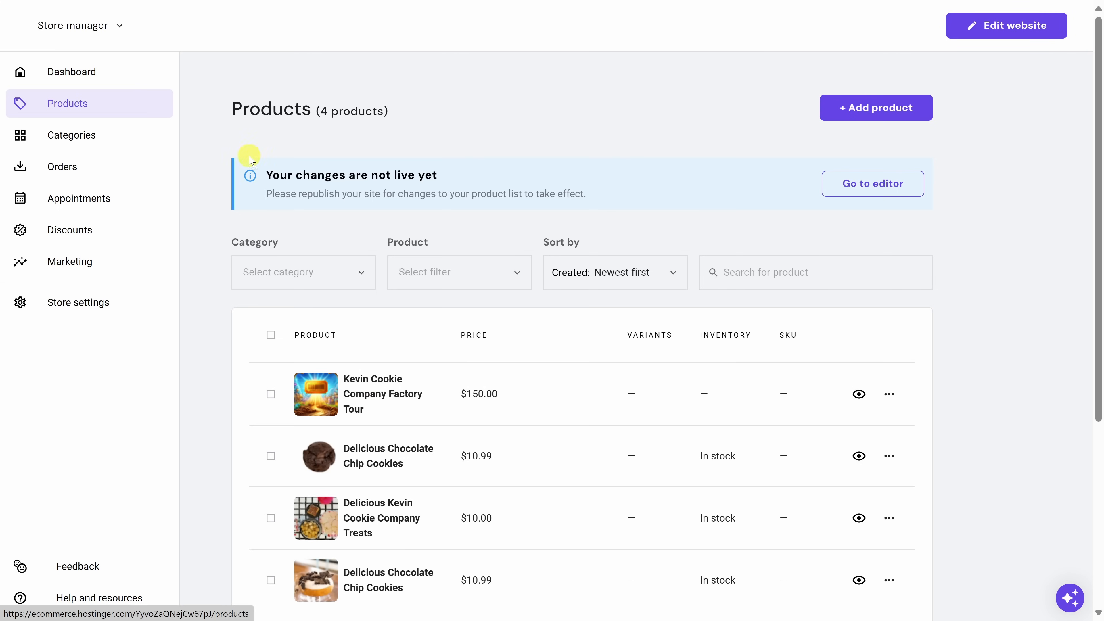
# Step: Review the available payment providers from the store setup checklist and return to the checklist
pyautogui.click(93, 79)
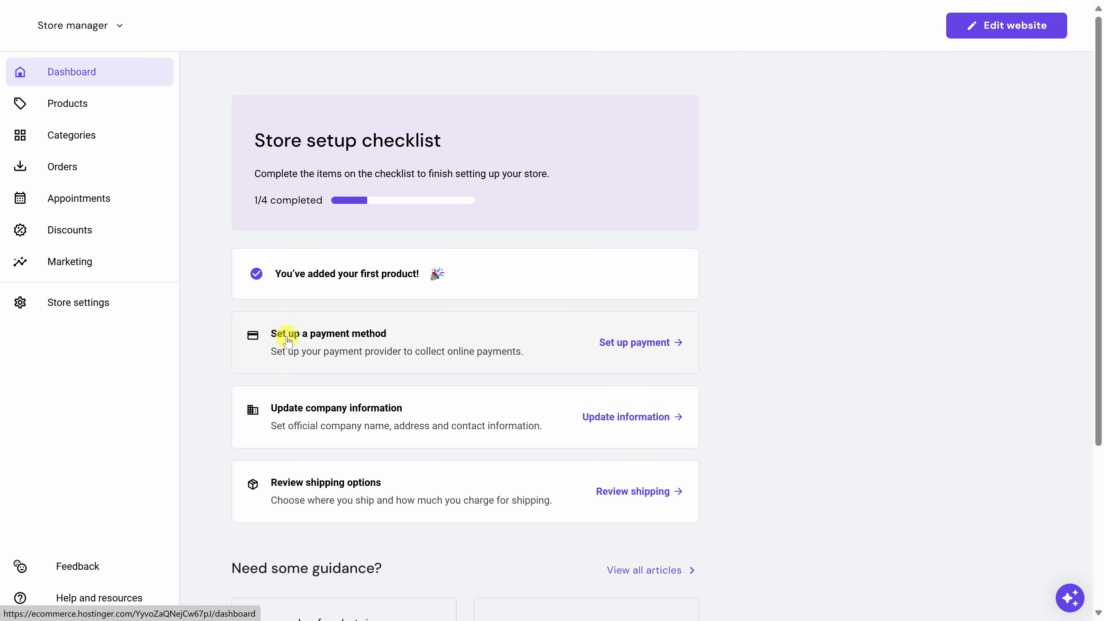
pyautogui.click(632, 342)
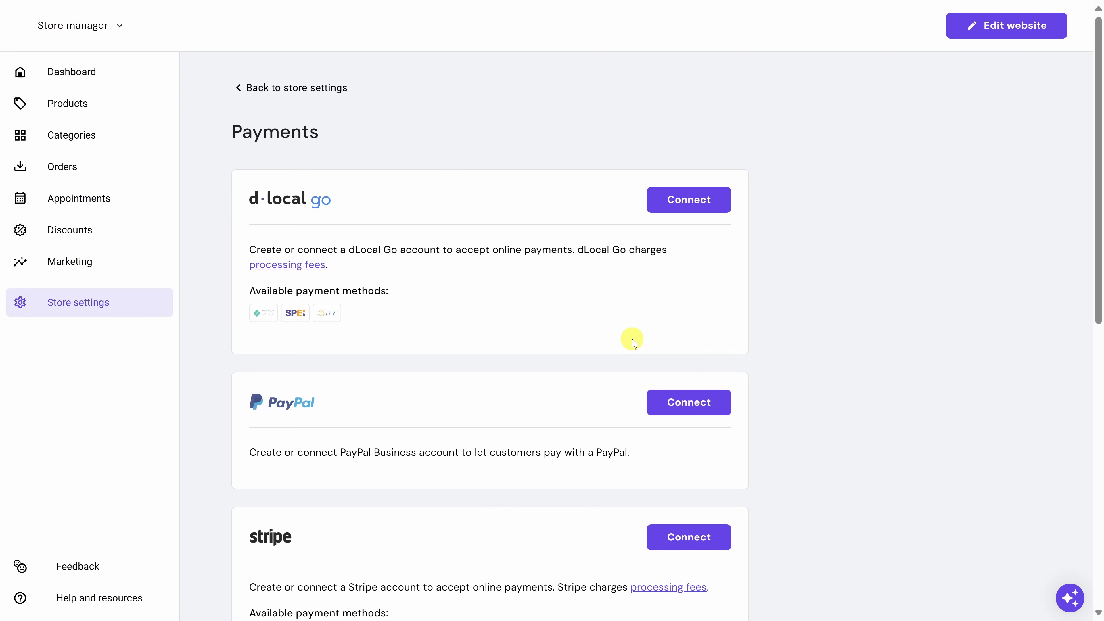
pyautogui.scroll(-3, 325, 253)
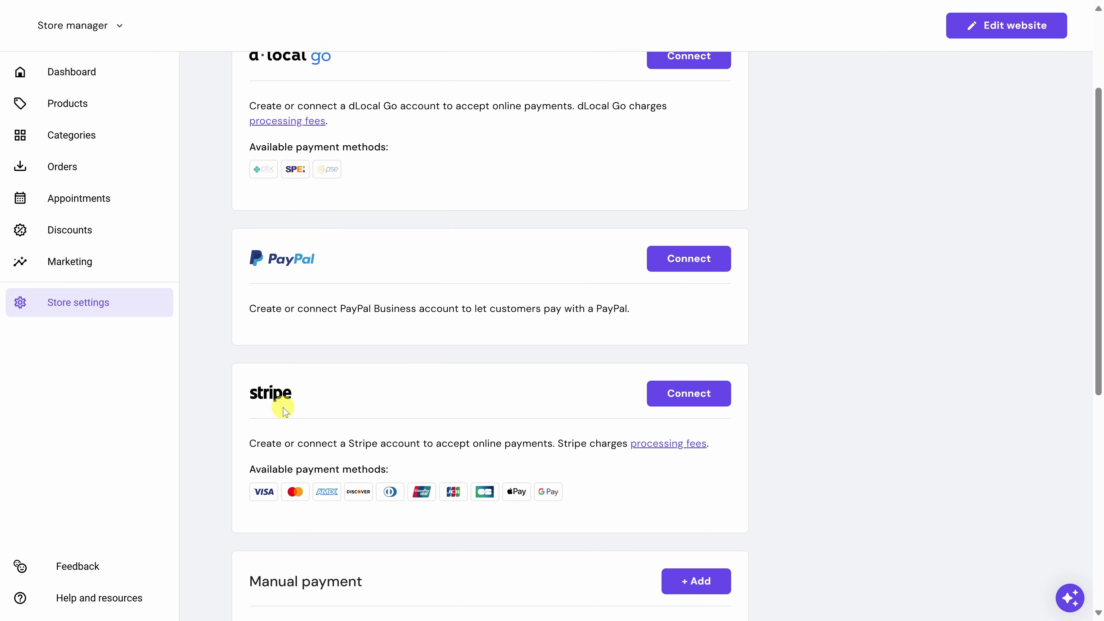
pyautogui.scroll(-2, 264, 486)
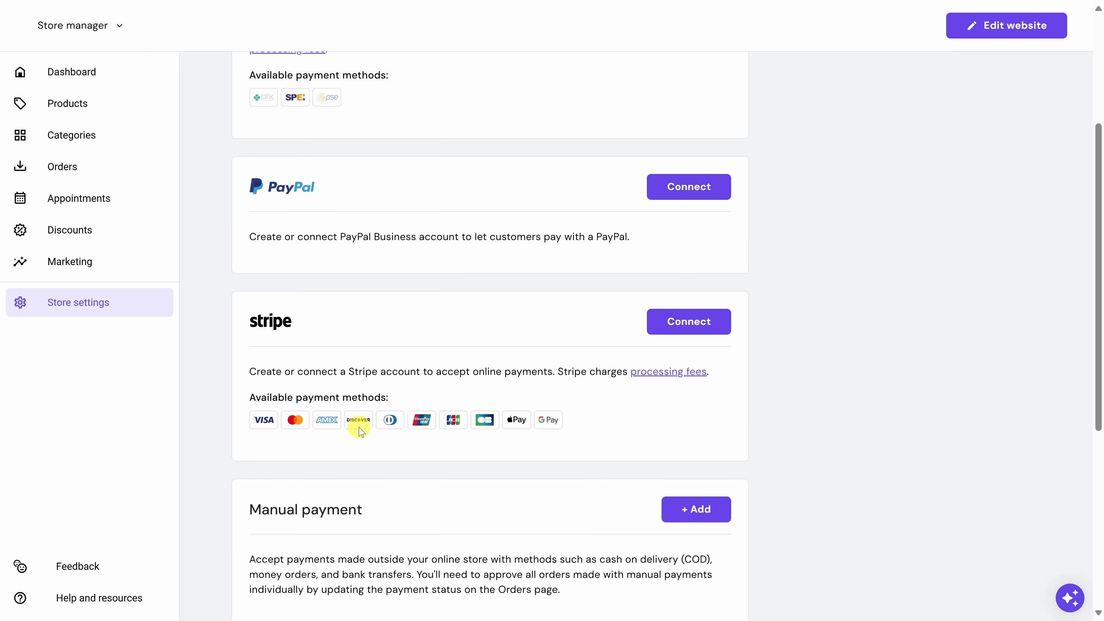
pyautogui.scroll(5, 565, 425)
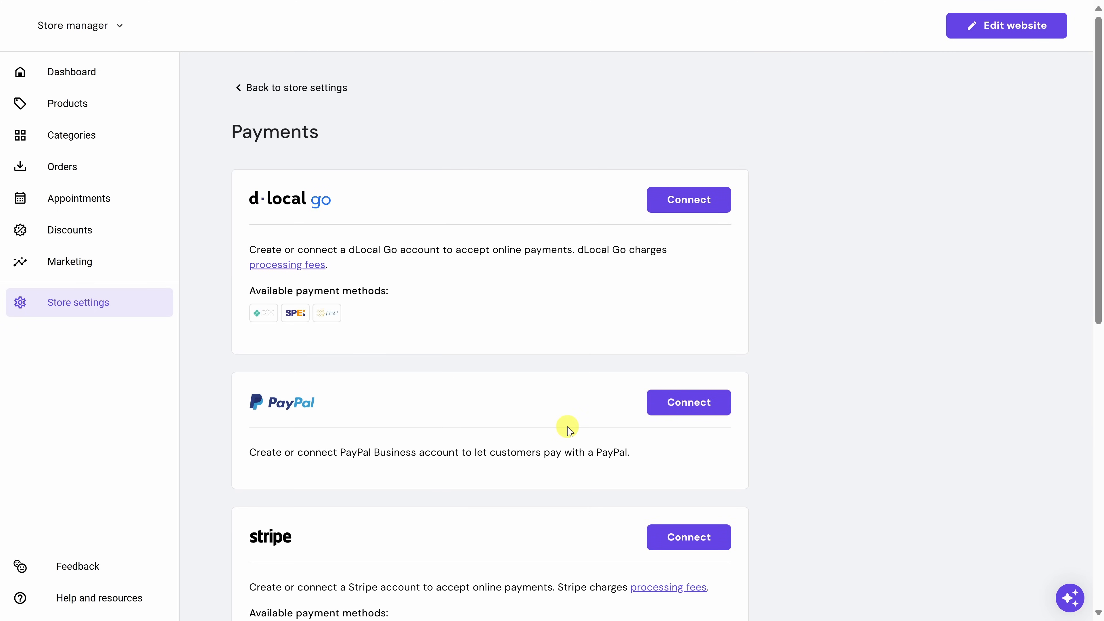
pyautogui.click(105, 75)
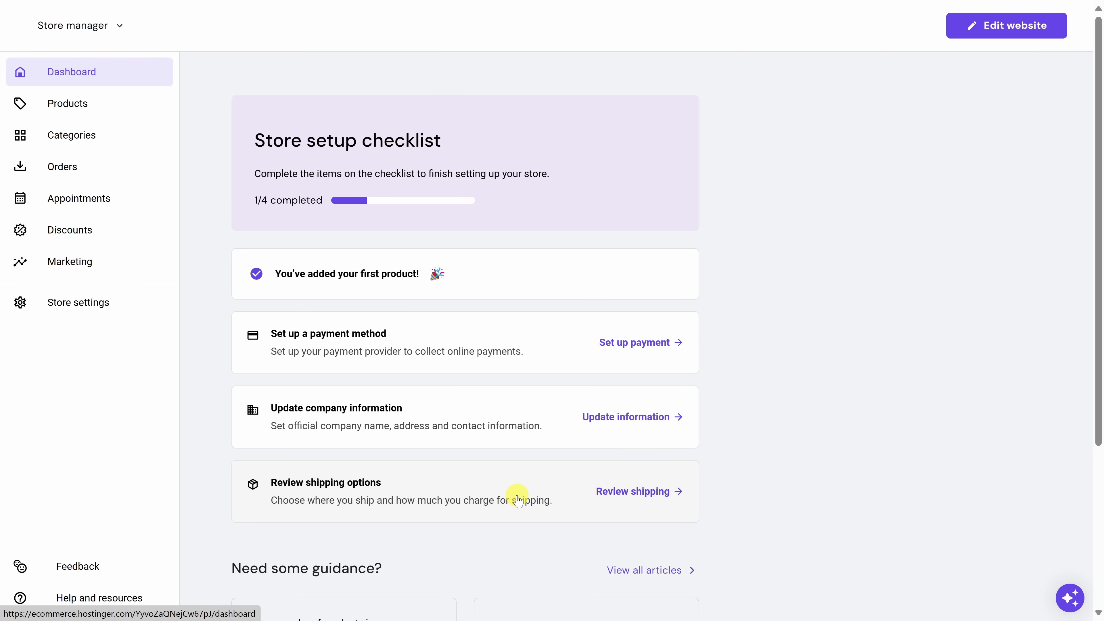
# Step: Return to the website editor and check the factory tour's listing on the Buy Tickets page and its product page
pyautogui.click(1008, 34)
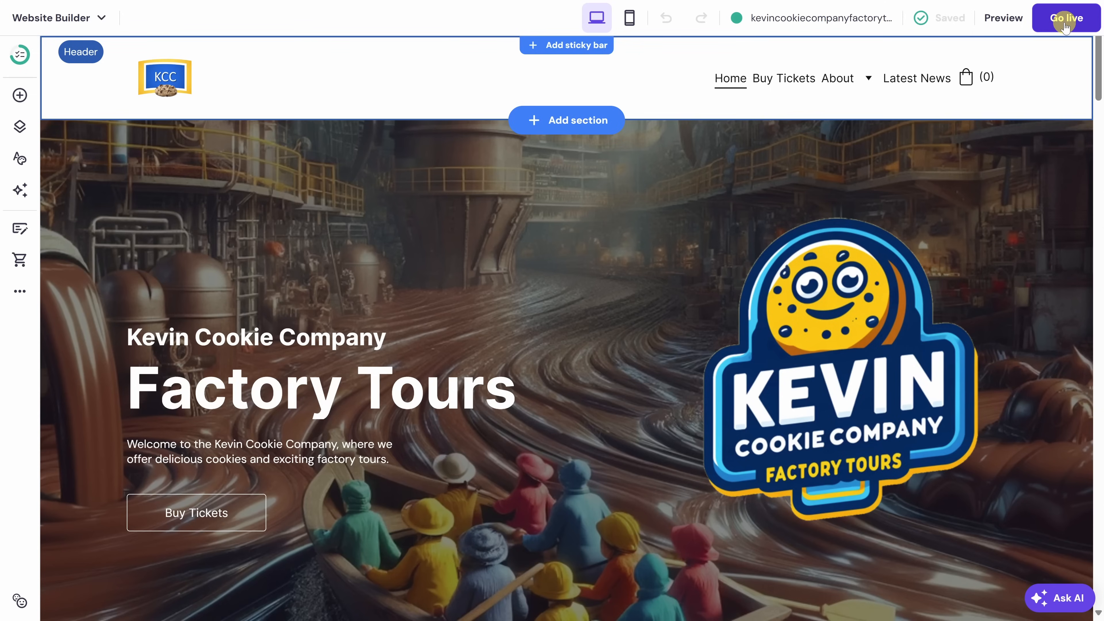
pyautogui.click(784, 84)
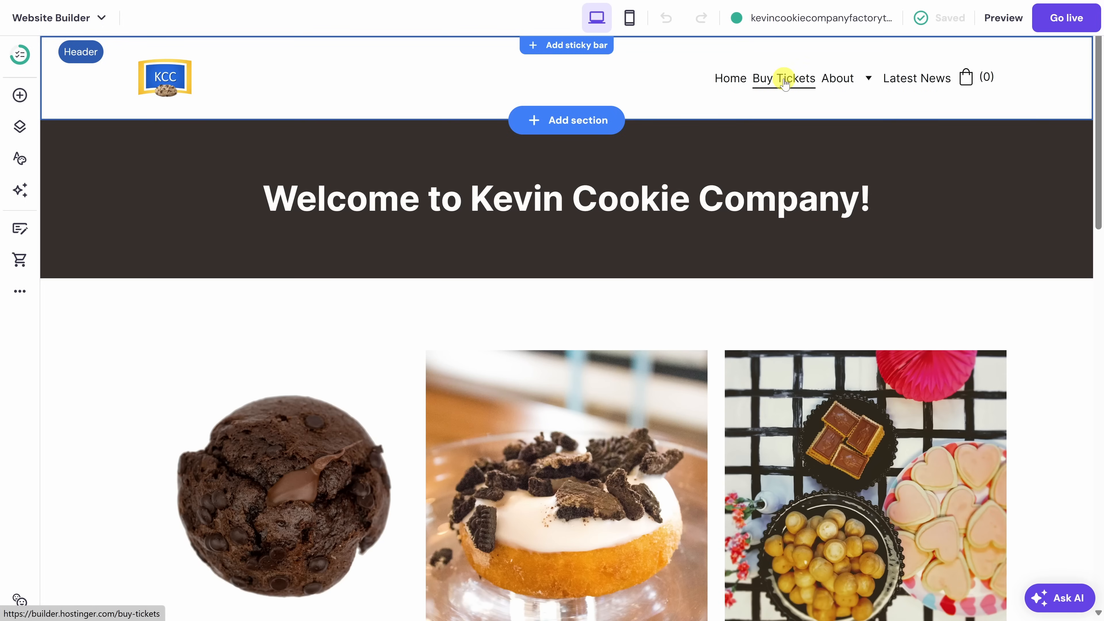
pyautogui.scroll(-3, 205, 352)
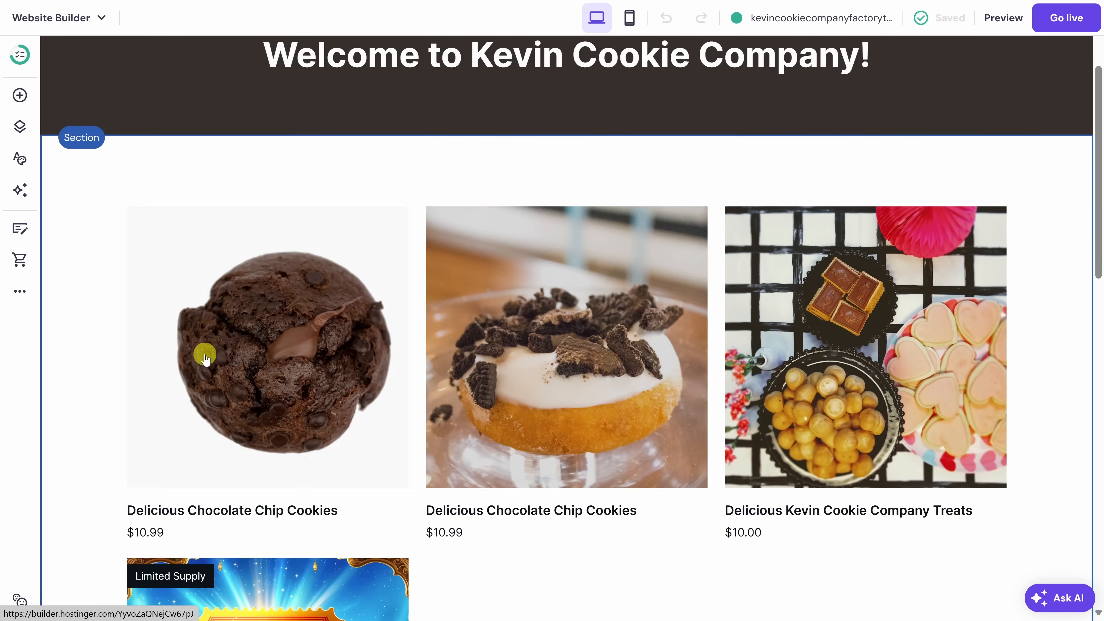
pyautogui.scroll(-3, 797, 348)
pyautogui.scroll(-5, 797, 343)
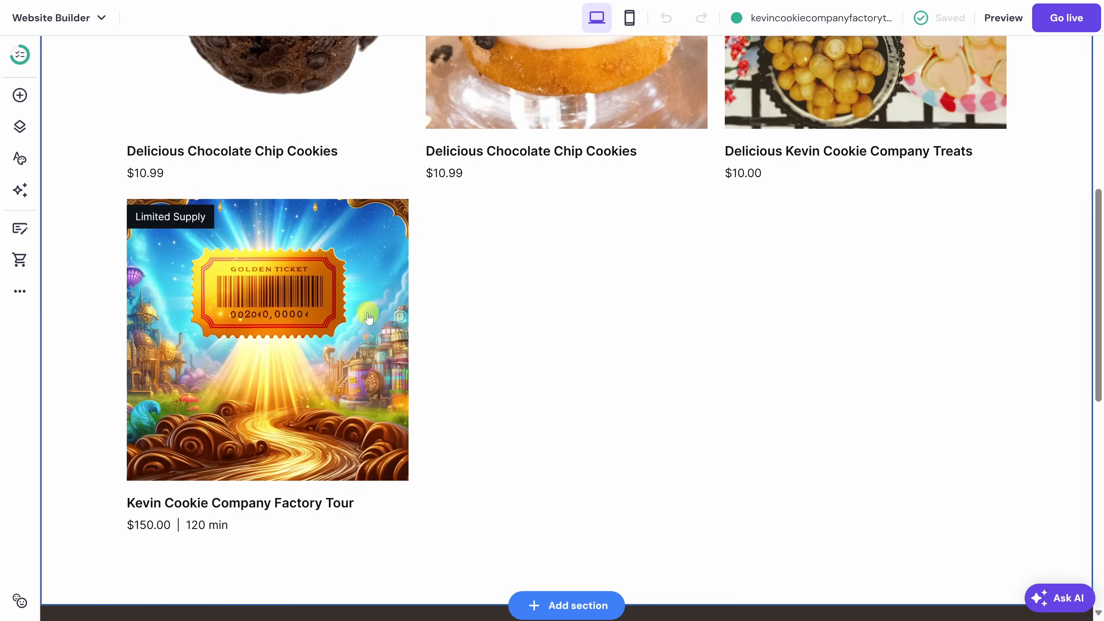
pyautogui.click(276, 342)
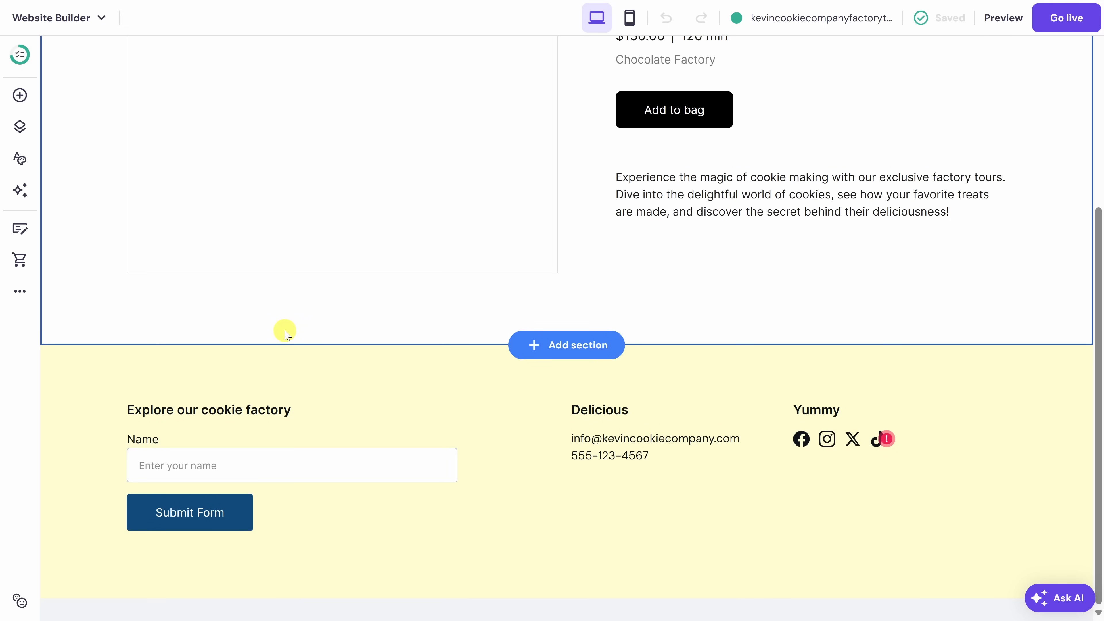
pyautogui.scroll(5, 284, 333)
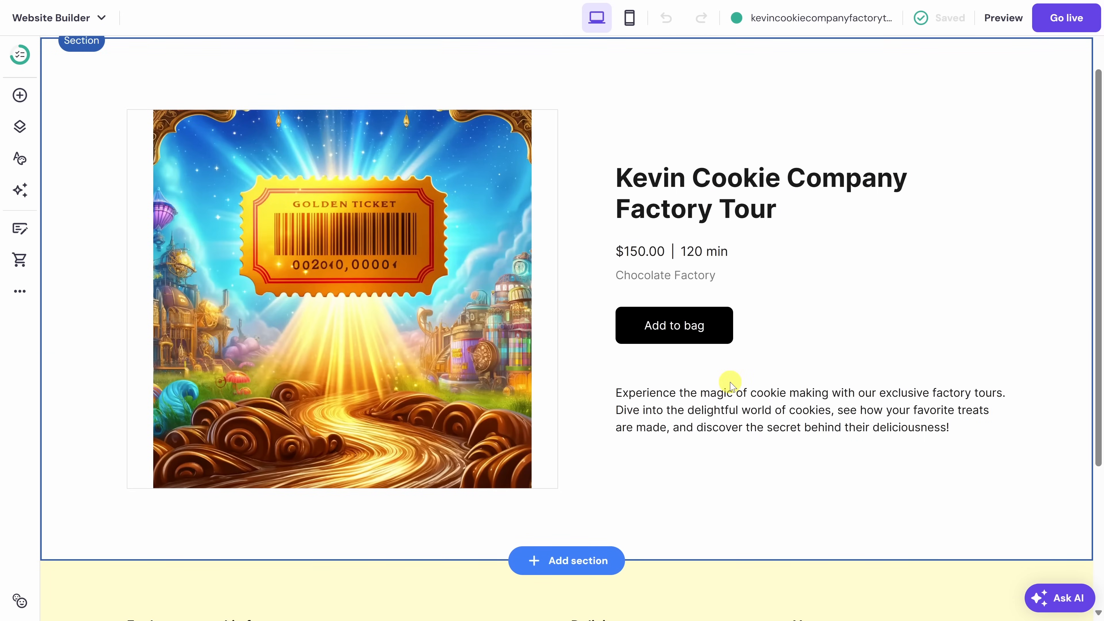
pyautogui.scroll(2, 732, 385)
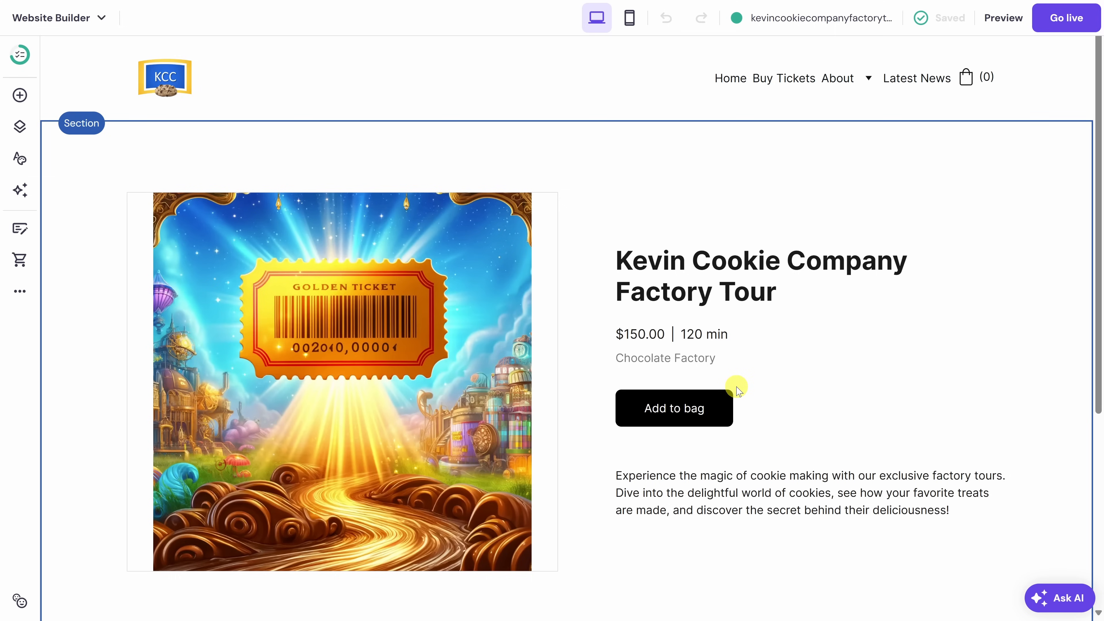
# Step: Generate the AI Heatmap for the Home page and examine the predicted visitor attention across its sections
pyautogui.click(726, 83)
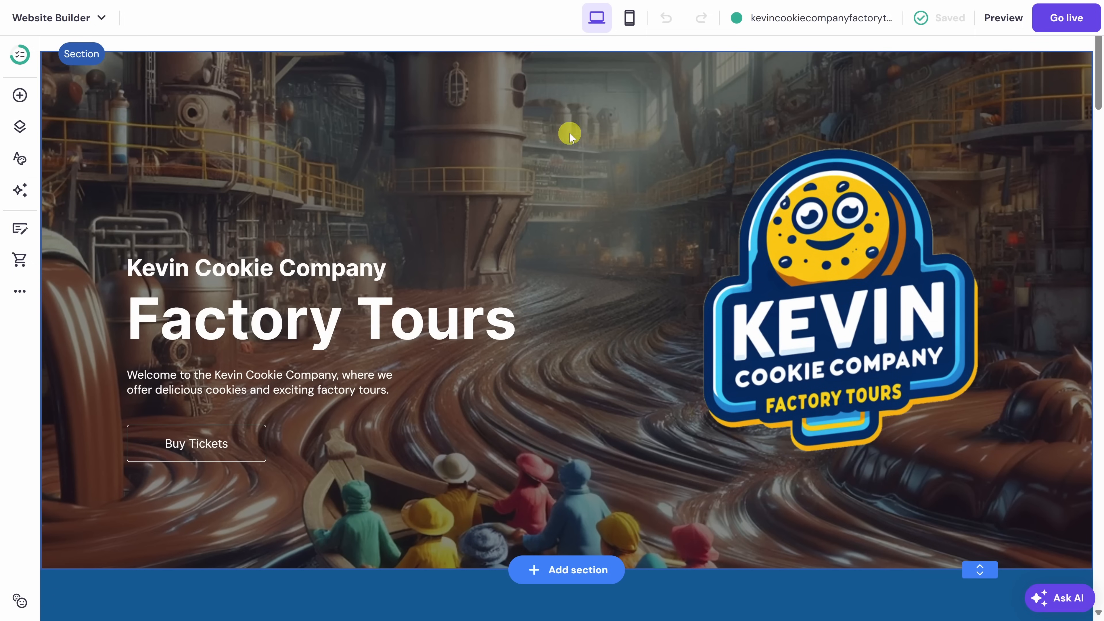
pyautogui.click(20, 193)
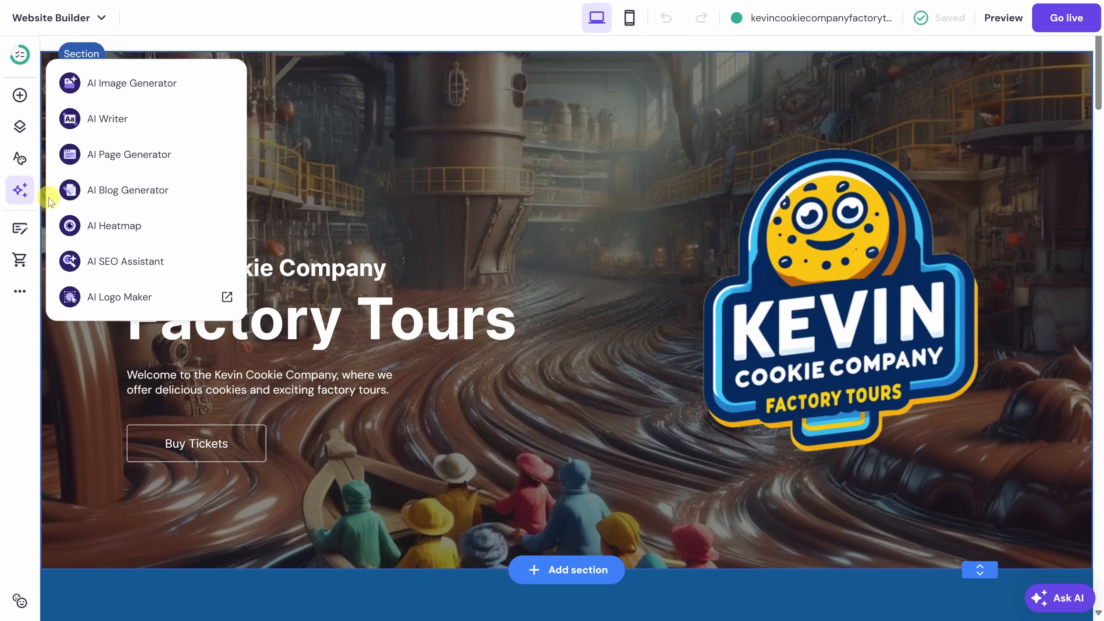
pyautogui.click(112, 235)
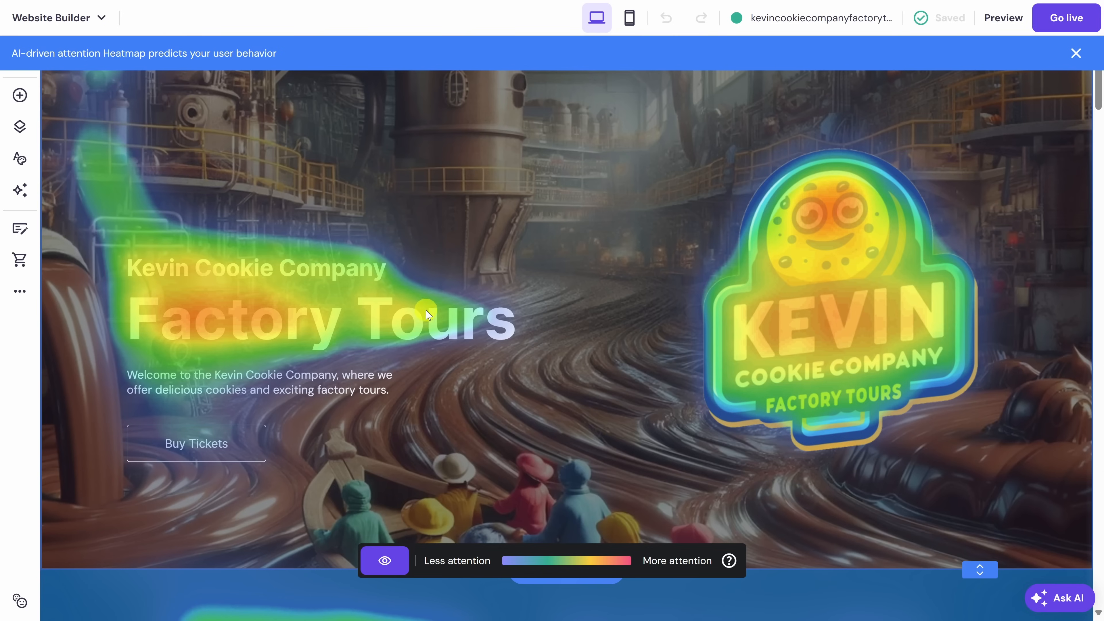
pyautogui.scroll(-3, 847, 272)
pyautogui.scroll(-8, 845, 272)
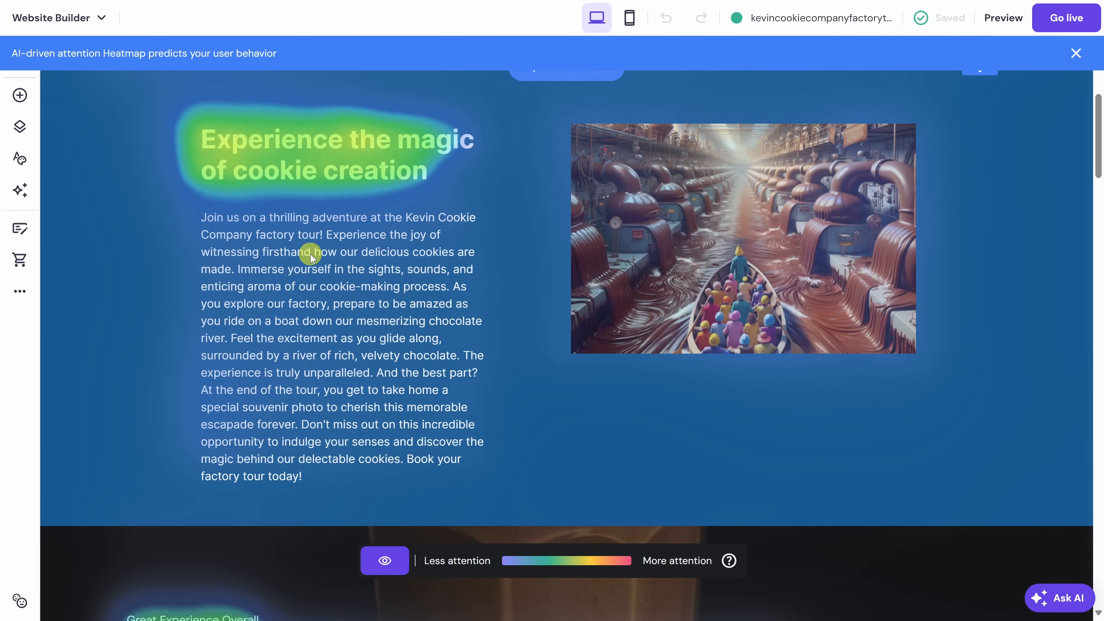
# Step: Examine the heatmap over the Home page's testimonial, FAQ, product and hero sections, and review the builder's additional tools and settings
pyautogui.scroll(-9, 316, 322)
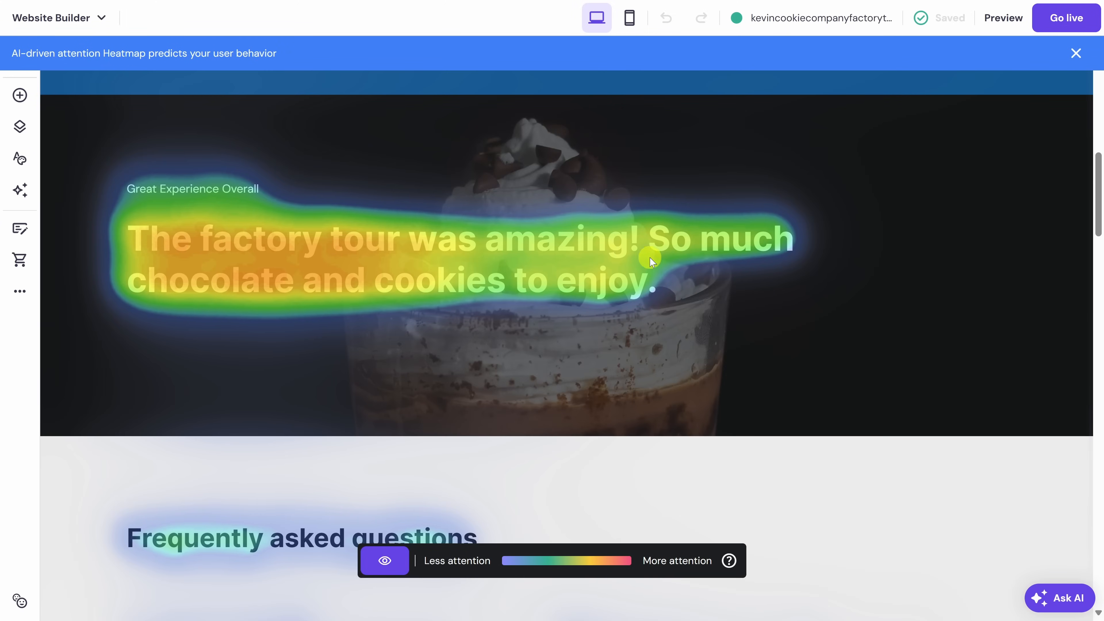
pyautogui.scroll(-10, 394, 254)
pyautogui.scroll(-16, 402, 257)
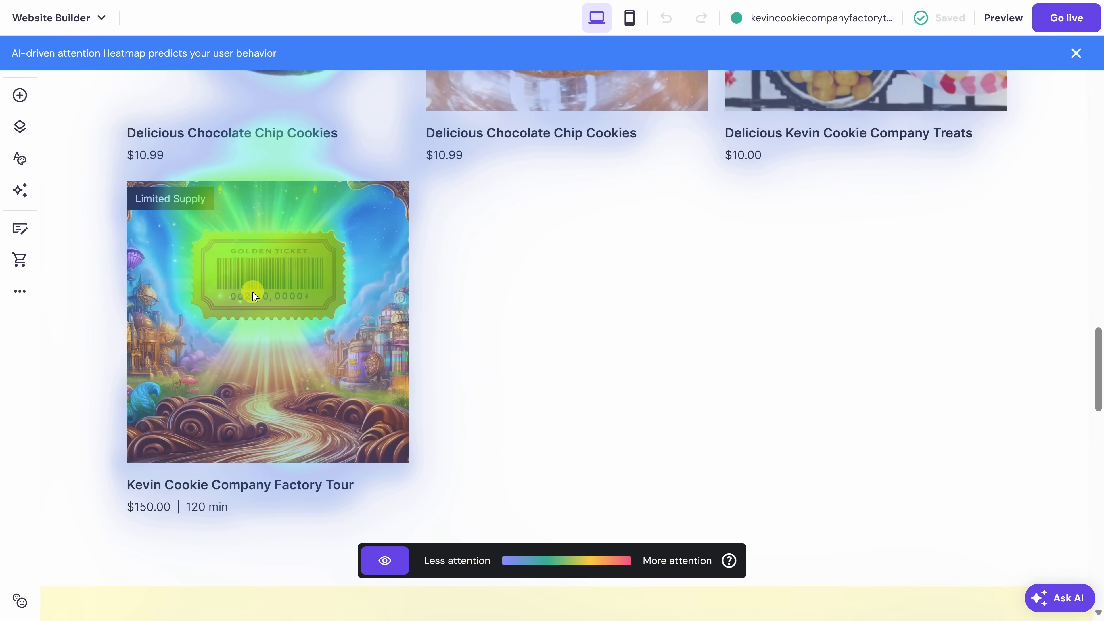
pyautogui.scroll(20, 406, 386)
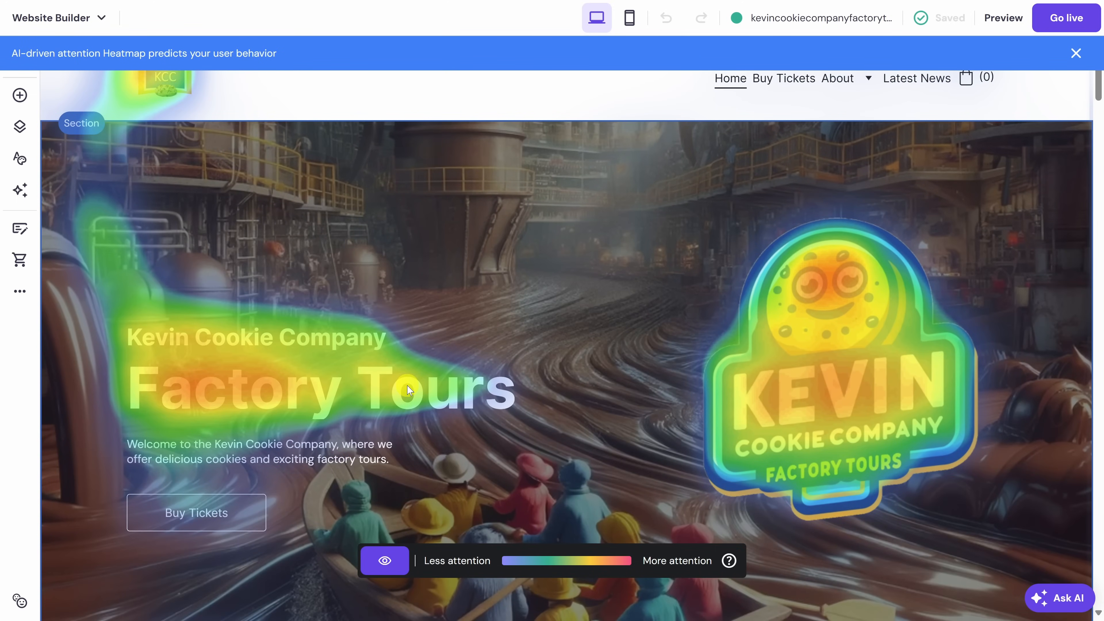
pyautogui.click(409, 390)
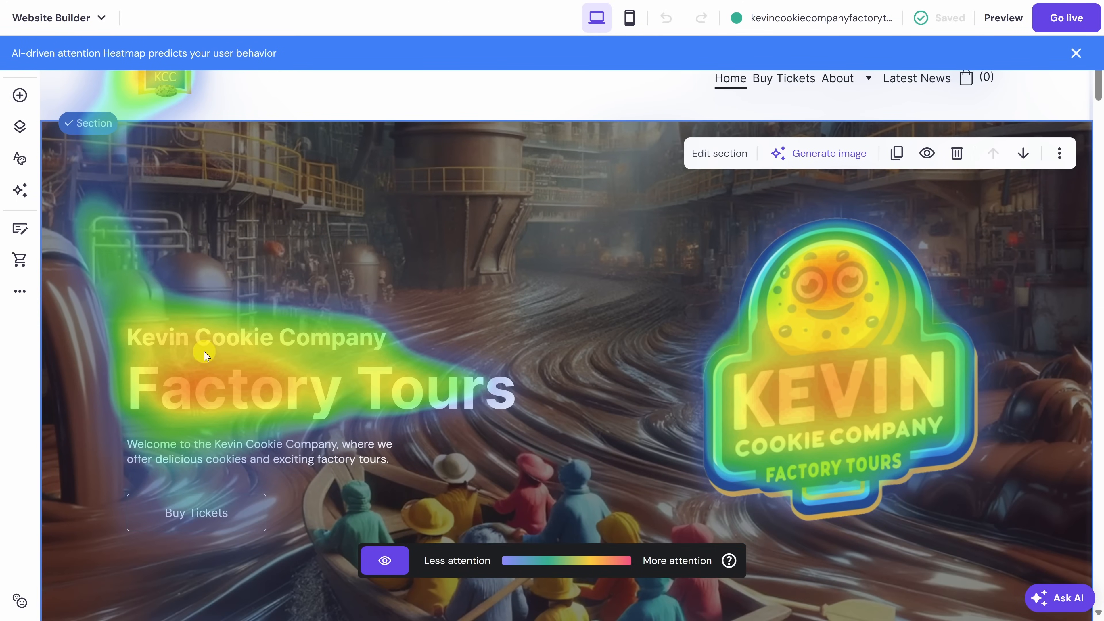
pyautogui.click(20, 291)
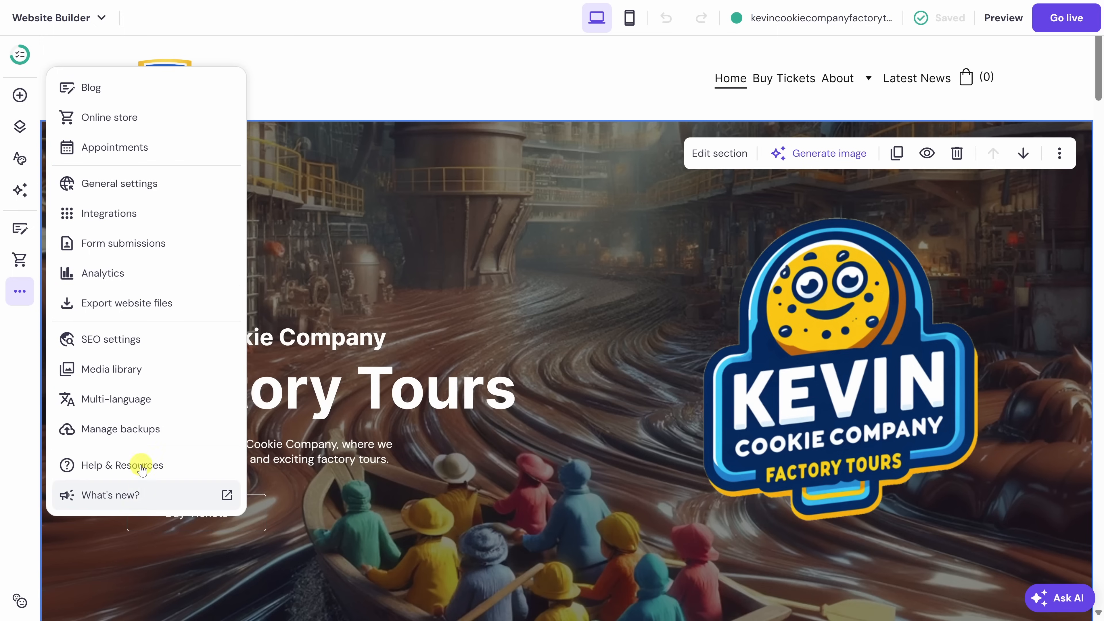
pyautogui.click(358, 265)
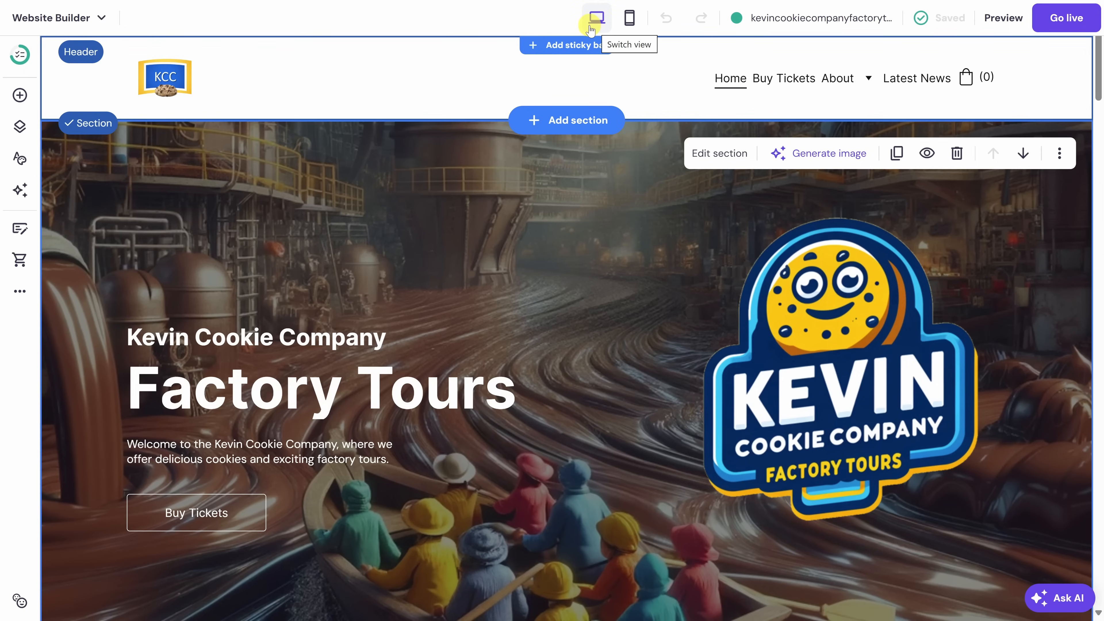
# Step: Check the Home page's mobile layout from the hero to the FAQ section and return to the desktop view
pyautogui.click(628, 20)
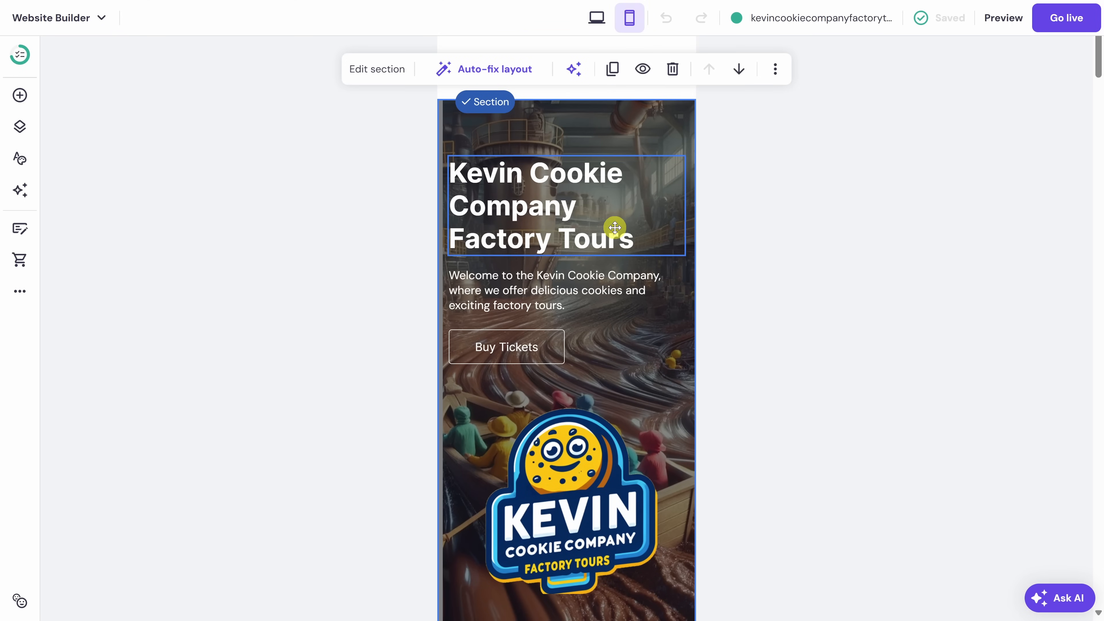
pyautogui.scroll(-20, 614, 227)
pyautogui.scroll(-20, 617, 234)
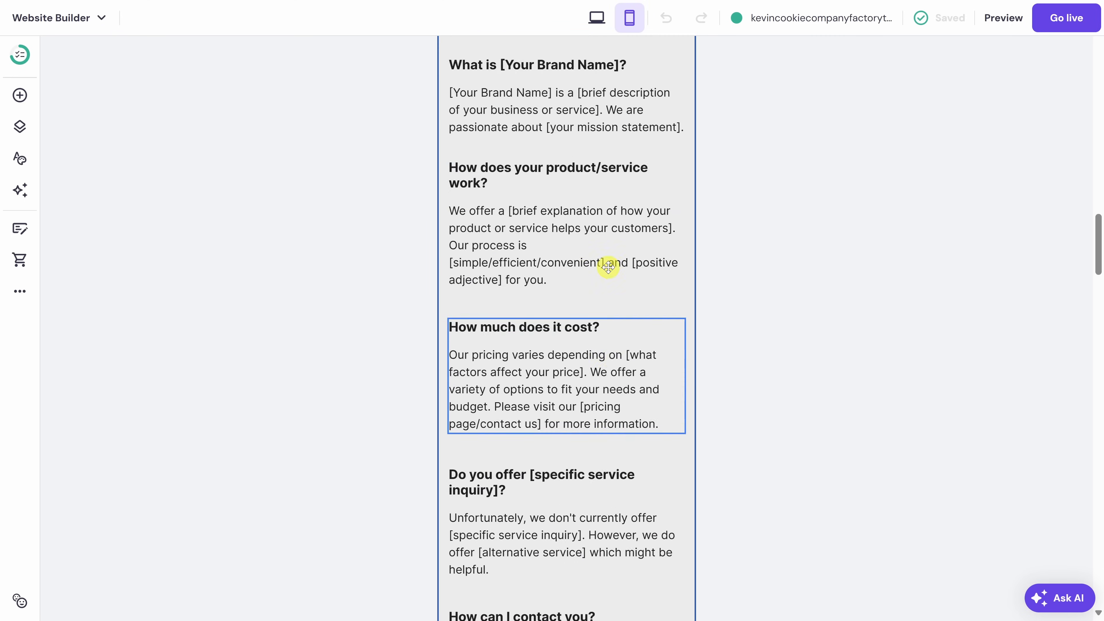
pyautogui.scroll(10, 608, 267)
pyautogui.click(597, 18)
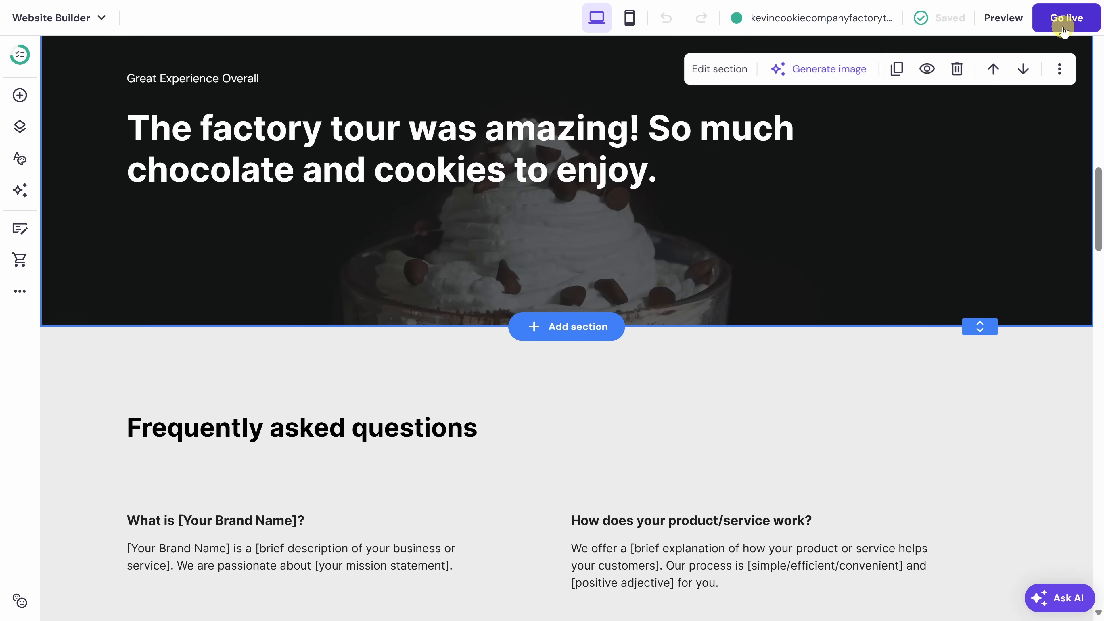
# Step: Publish the website and open the live site at kevincookiecompanyfactorytours.com
pyautogui.click(1063, 30)
pyautogui.click(1041, 174)
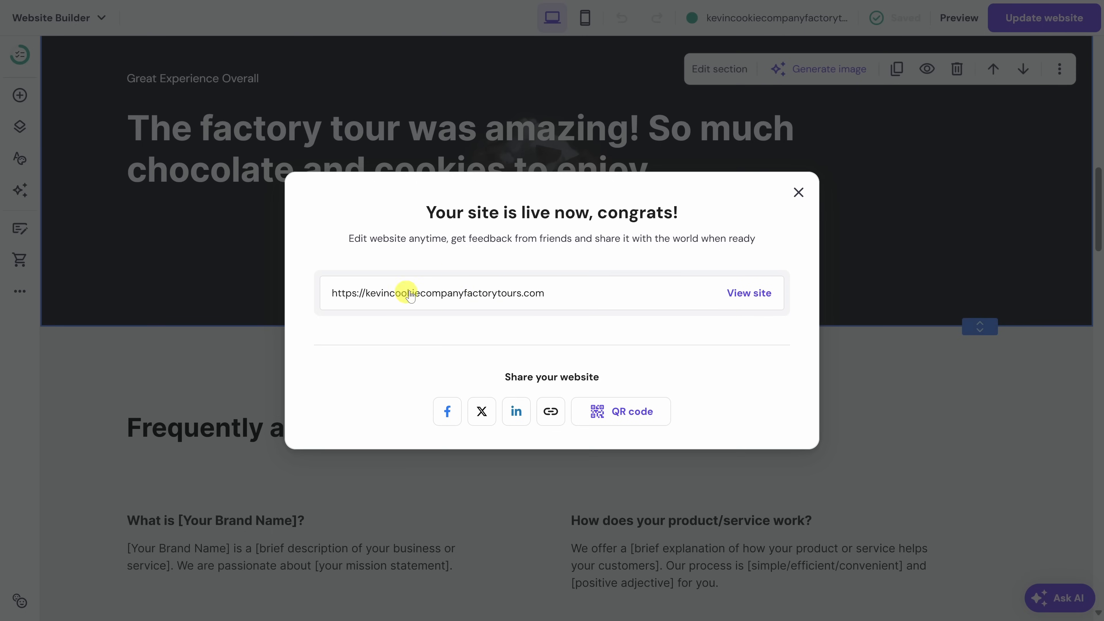
pyautogui.click(743, 295)
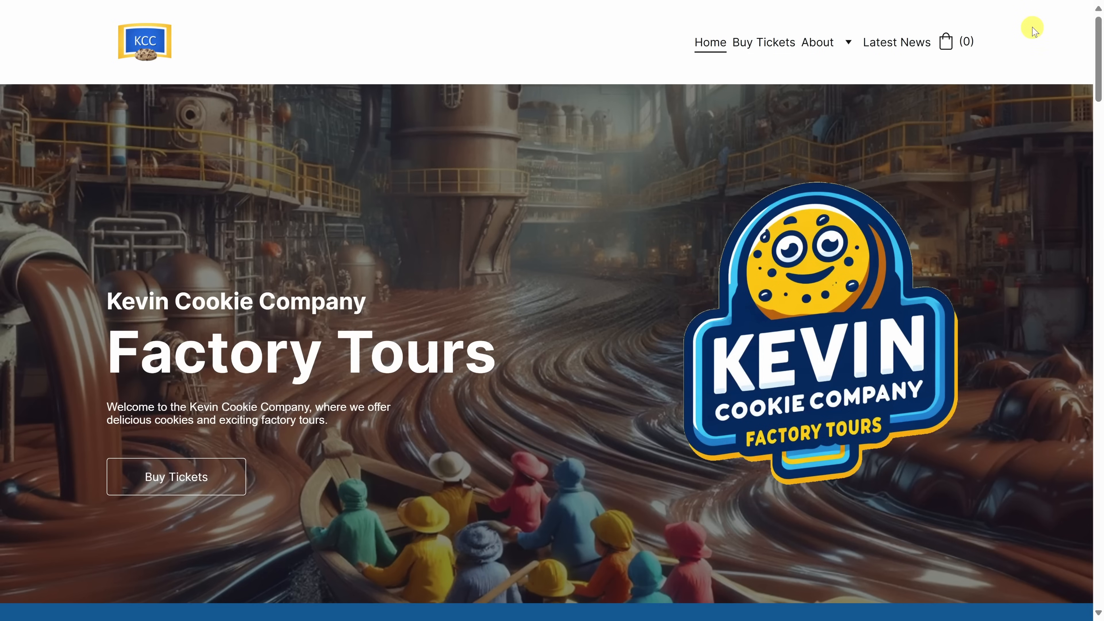
# Step: Review the published Home page from the hero through the FAQ to the store products
pyautogui.scroll(-10, 1032, 28)
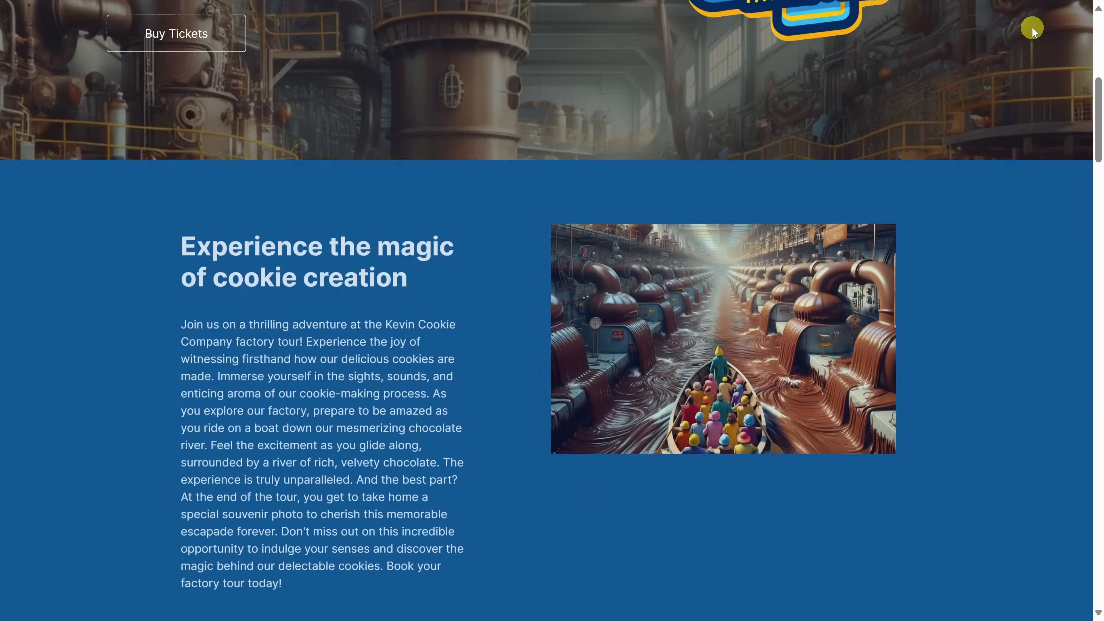
pyautogui.scroll(-10, 1032, 28)
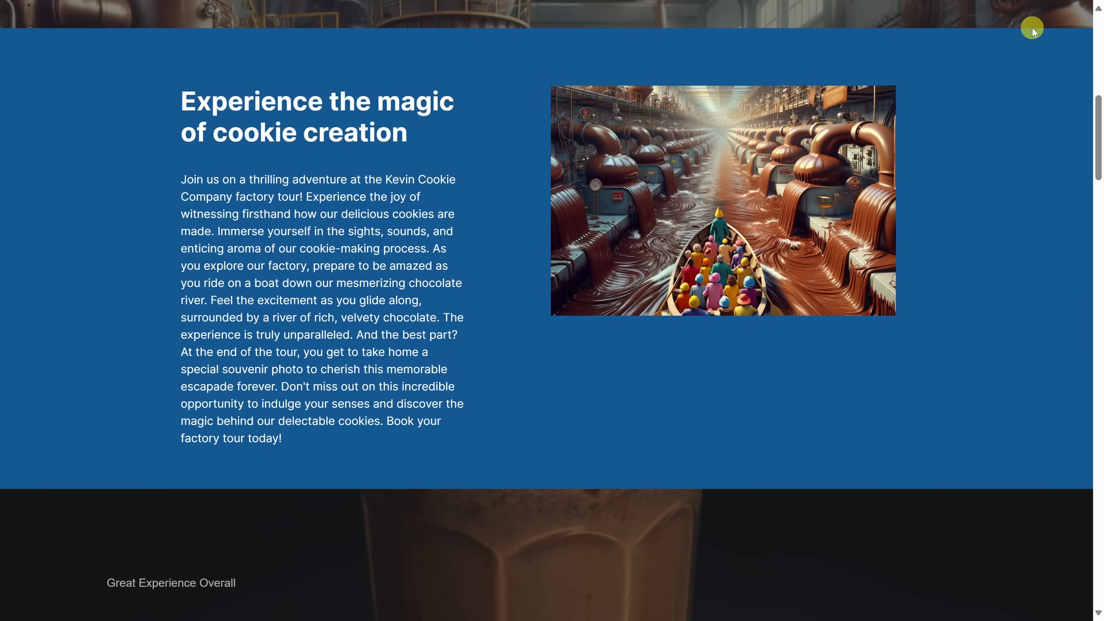
pyautogui.scroll(-15, 1032, 34)
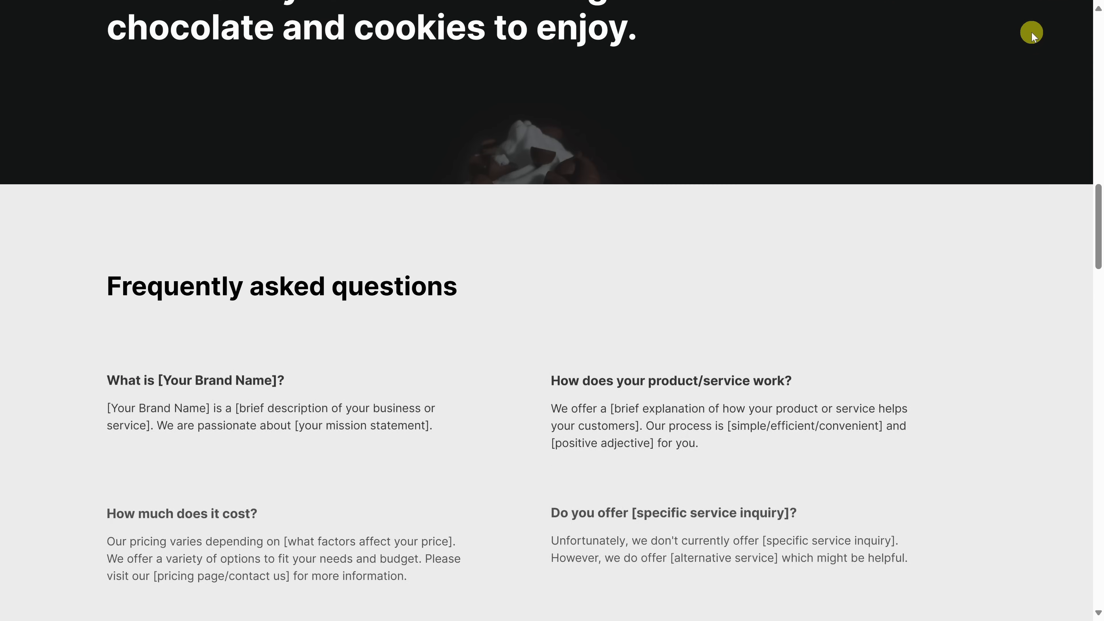
pyautogui.scroll(-20, 1029, 35)
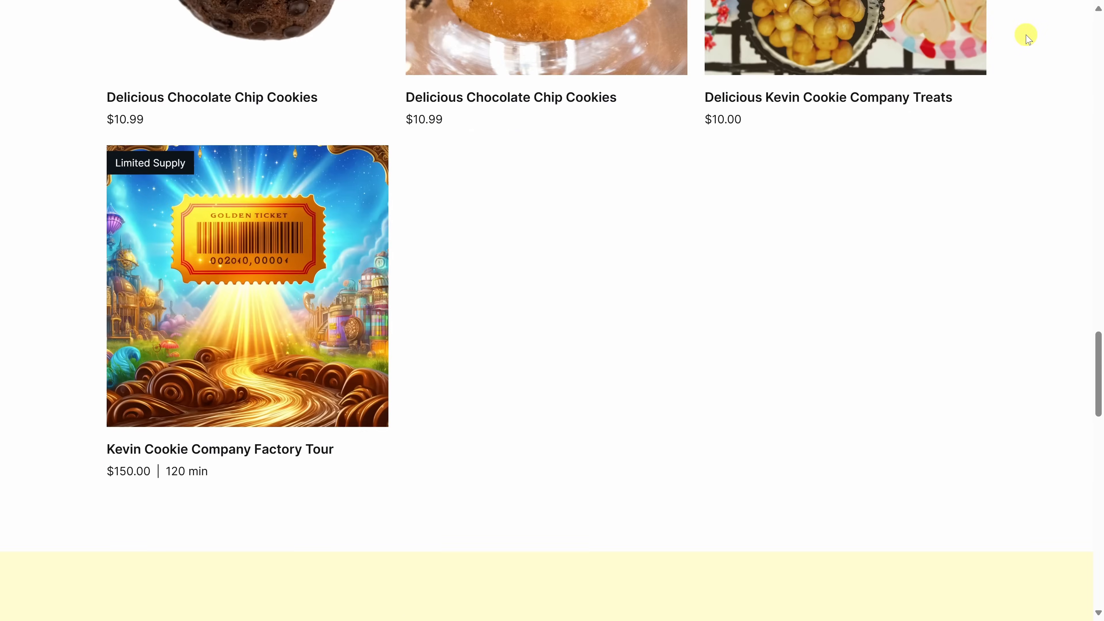
pyautogui.scroll(10, 1024, 36)
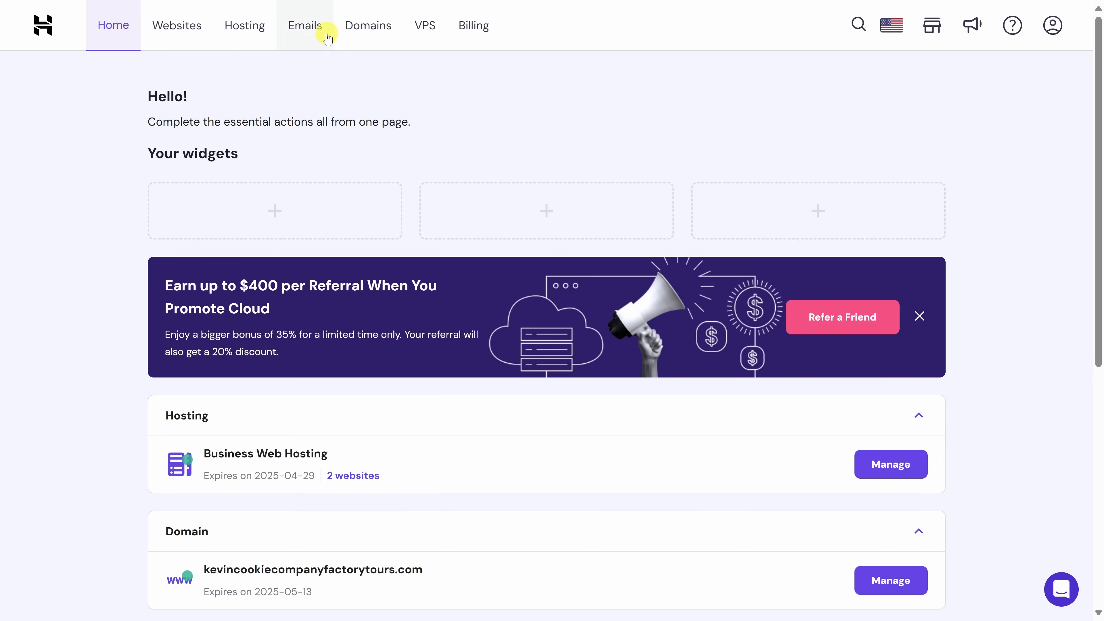
# Step: In the Hostinger dashboard, manage email for kevincookiecompanyfactorytours.com and select the Hostinger Free email plan
pyautogui.click(309, 46)
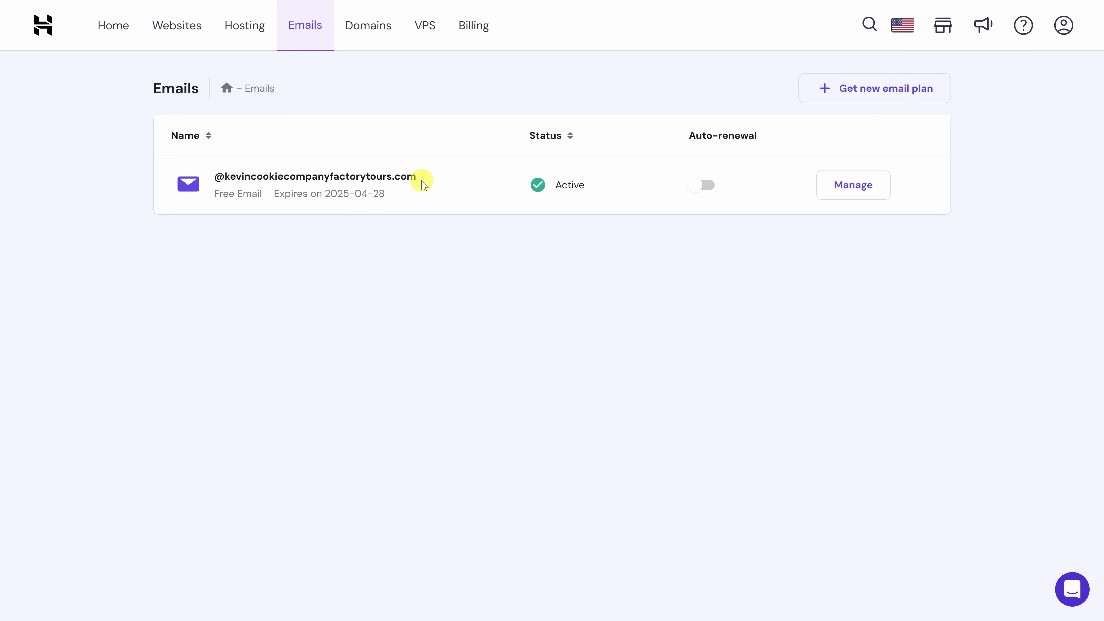
pyautogui.click(873, 197)
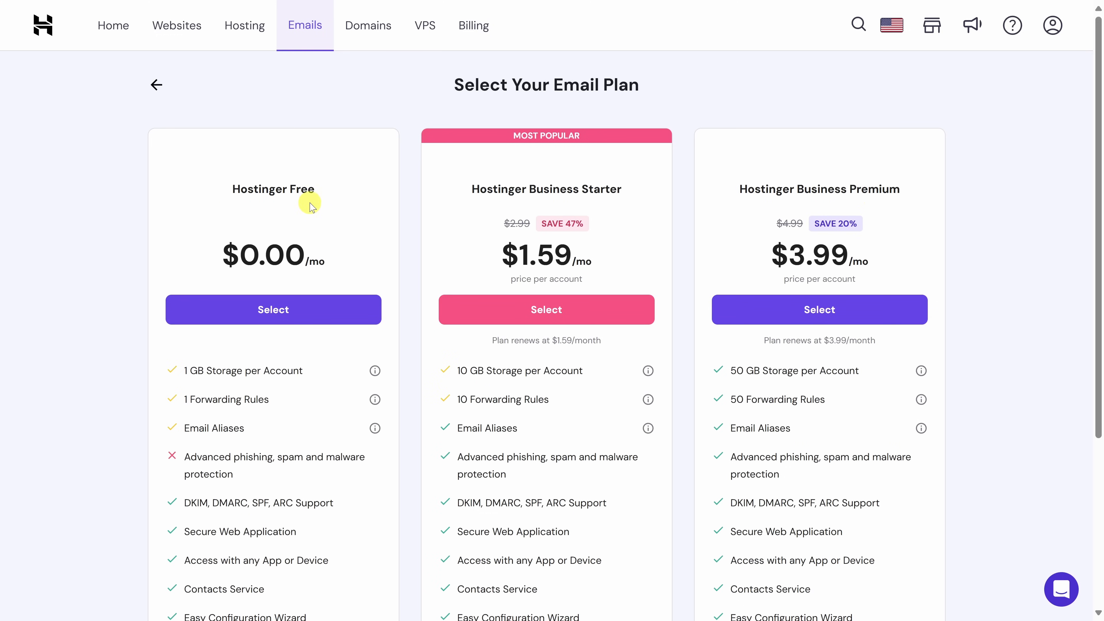
pyautogui.scroll(-2, 282, 216)
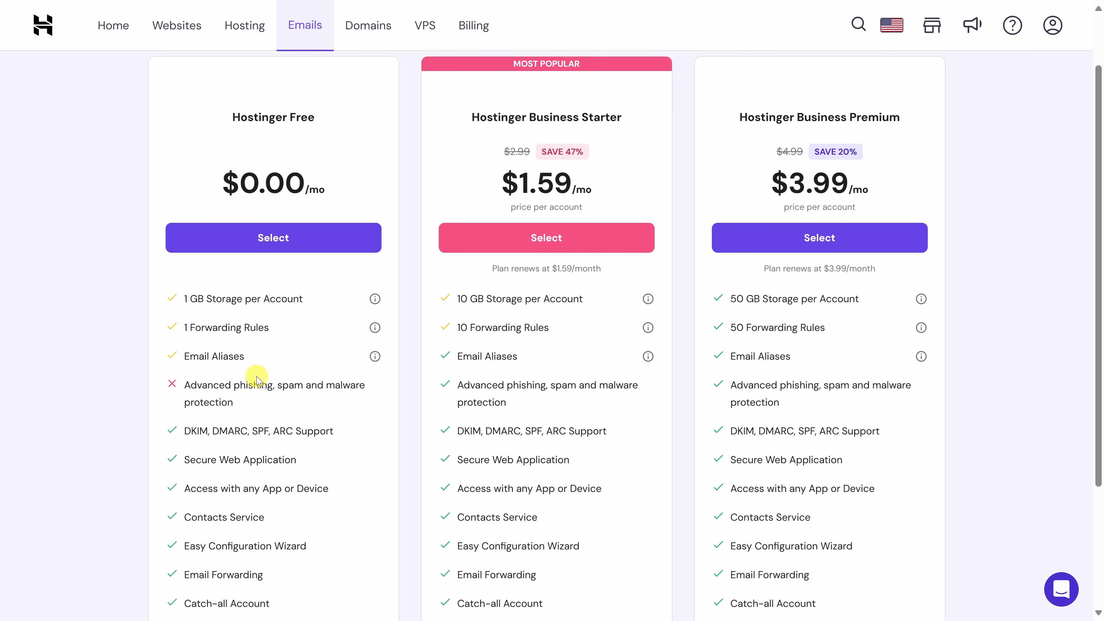
pyautogui.click(272, 238)
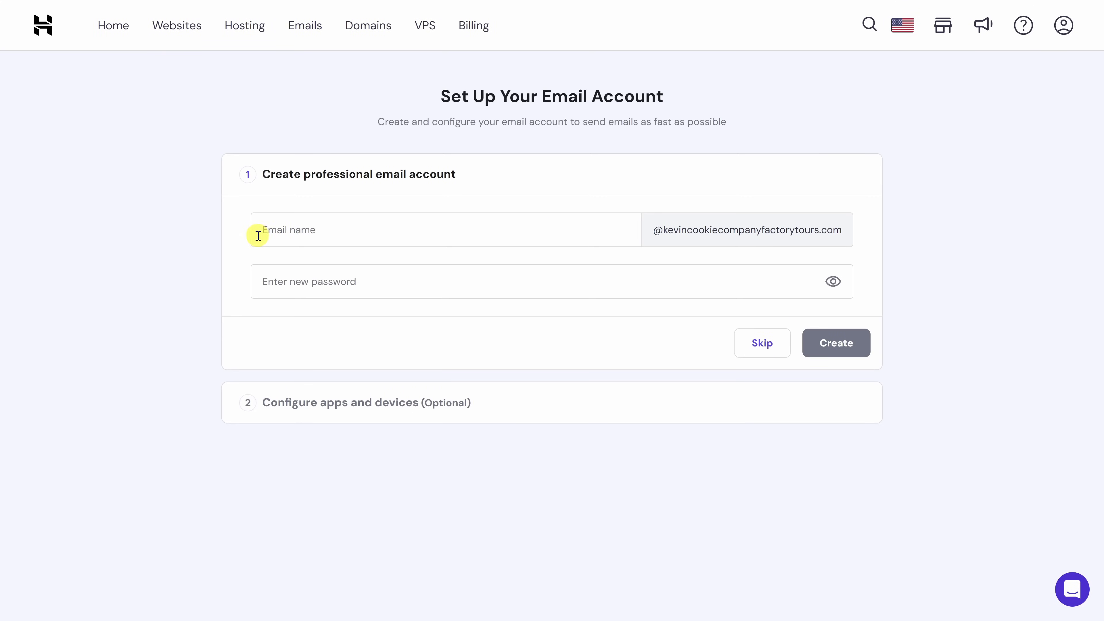